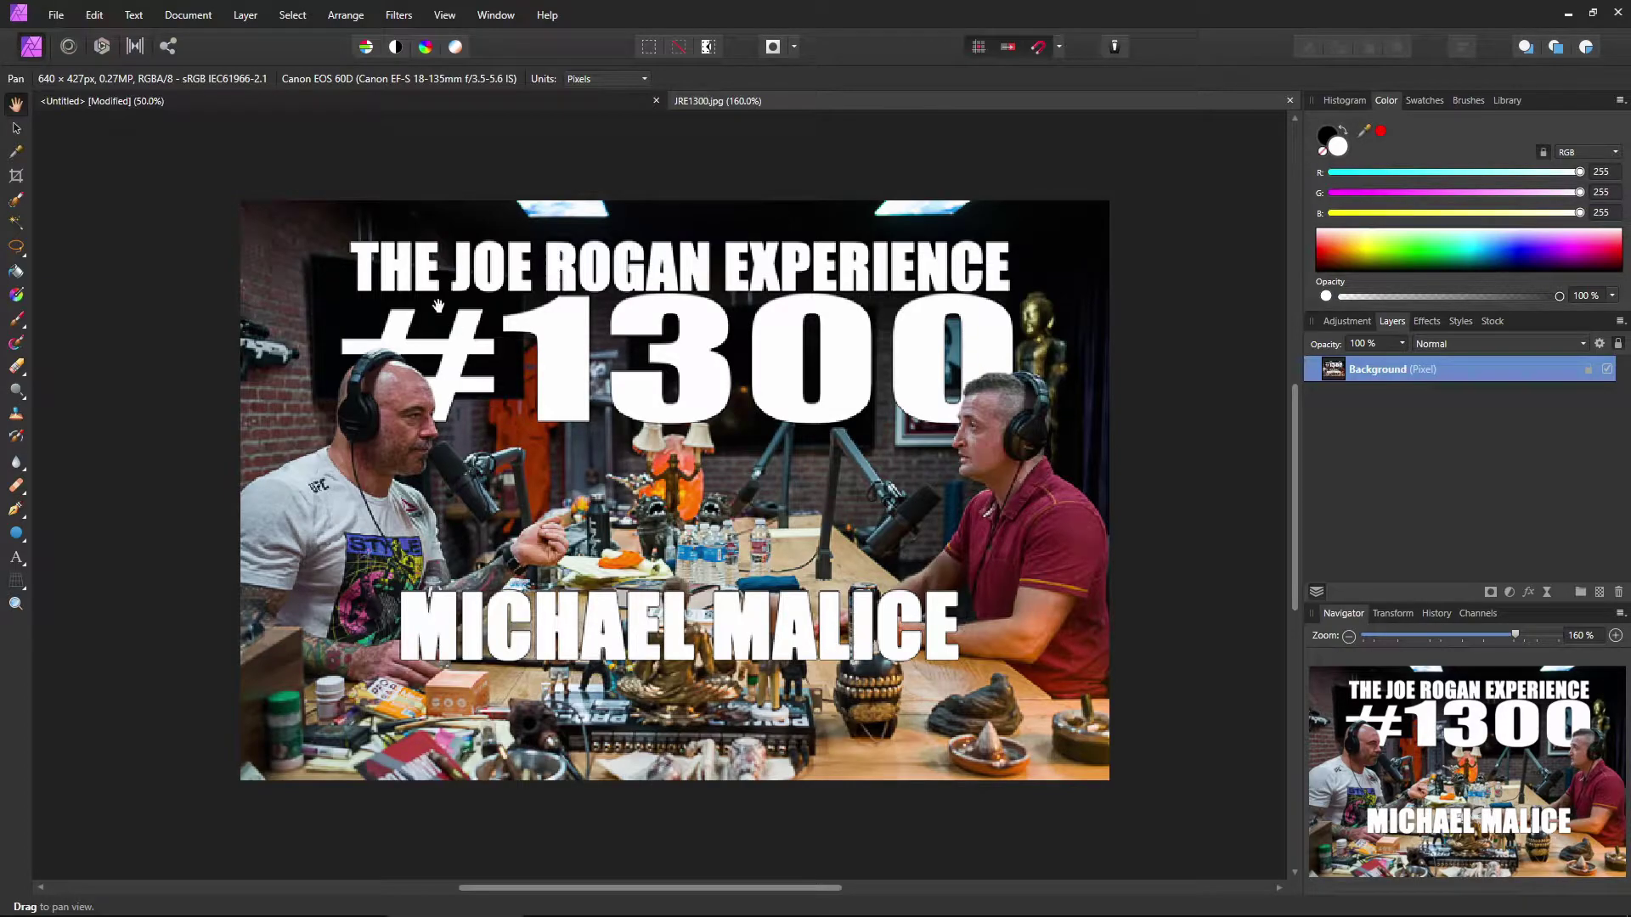
In the untitled meeting-photo document, add the art text THE ROE JOGAN EXPERIENCE across the upper part at about 40 pt.
left_click(329, 105)
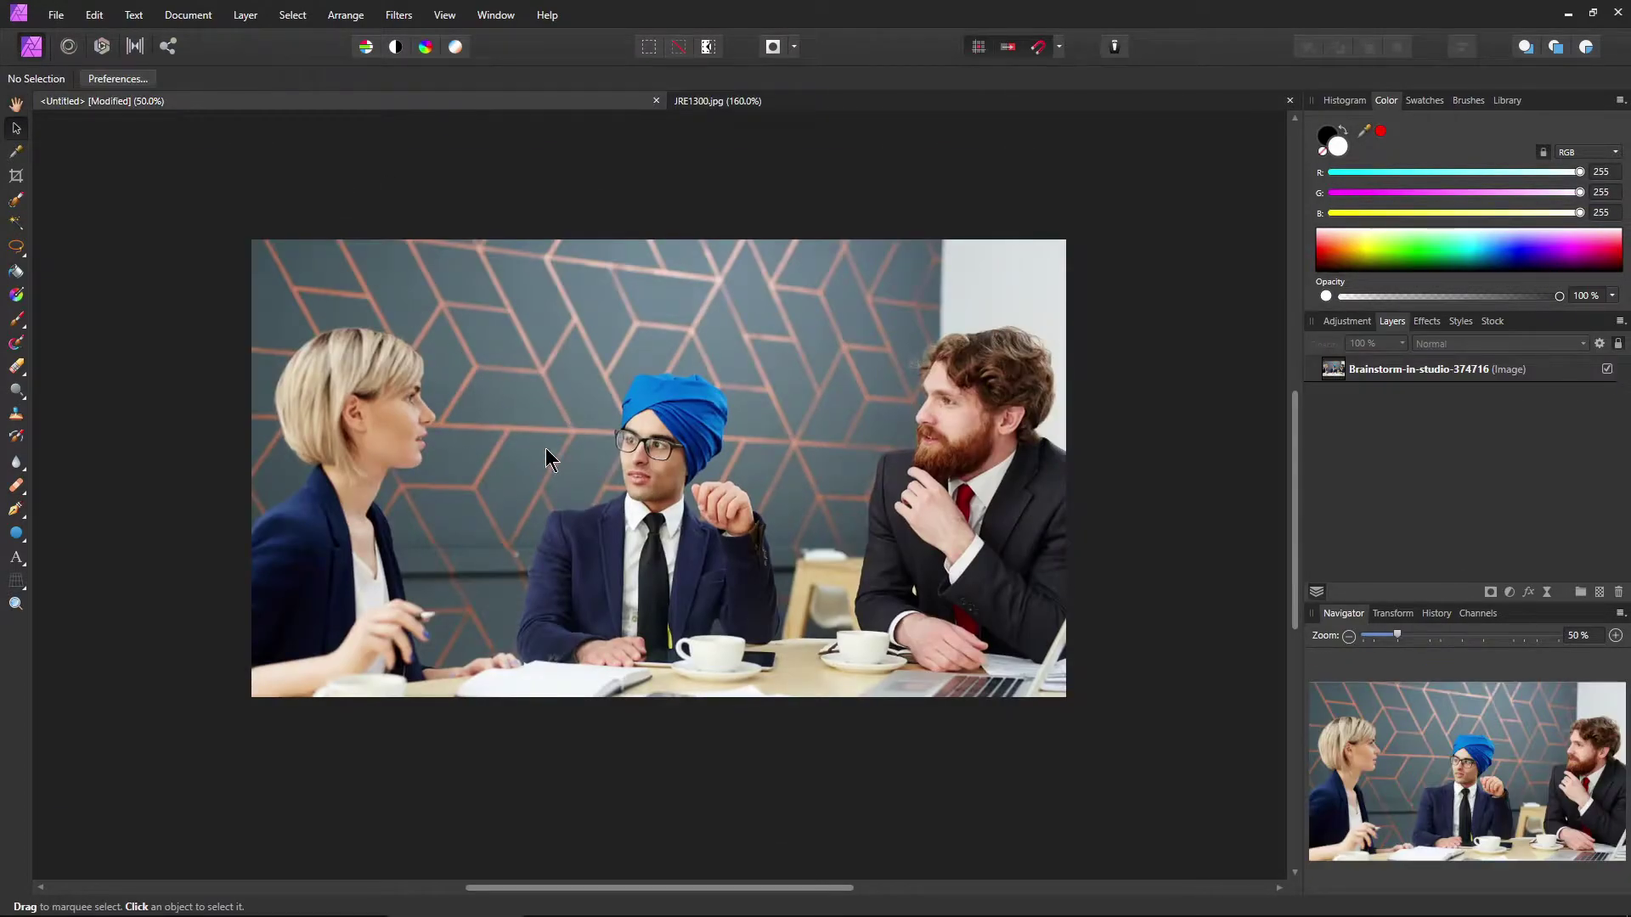
scroll(546, 459, "up", 3)
scroll(548, 458, "down", 5)
scroll(548, 459, "up", 2)
left_click(16, 560)
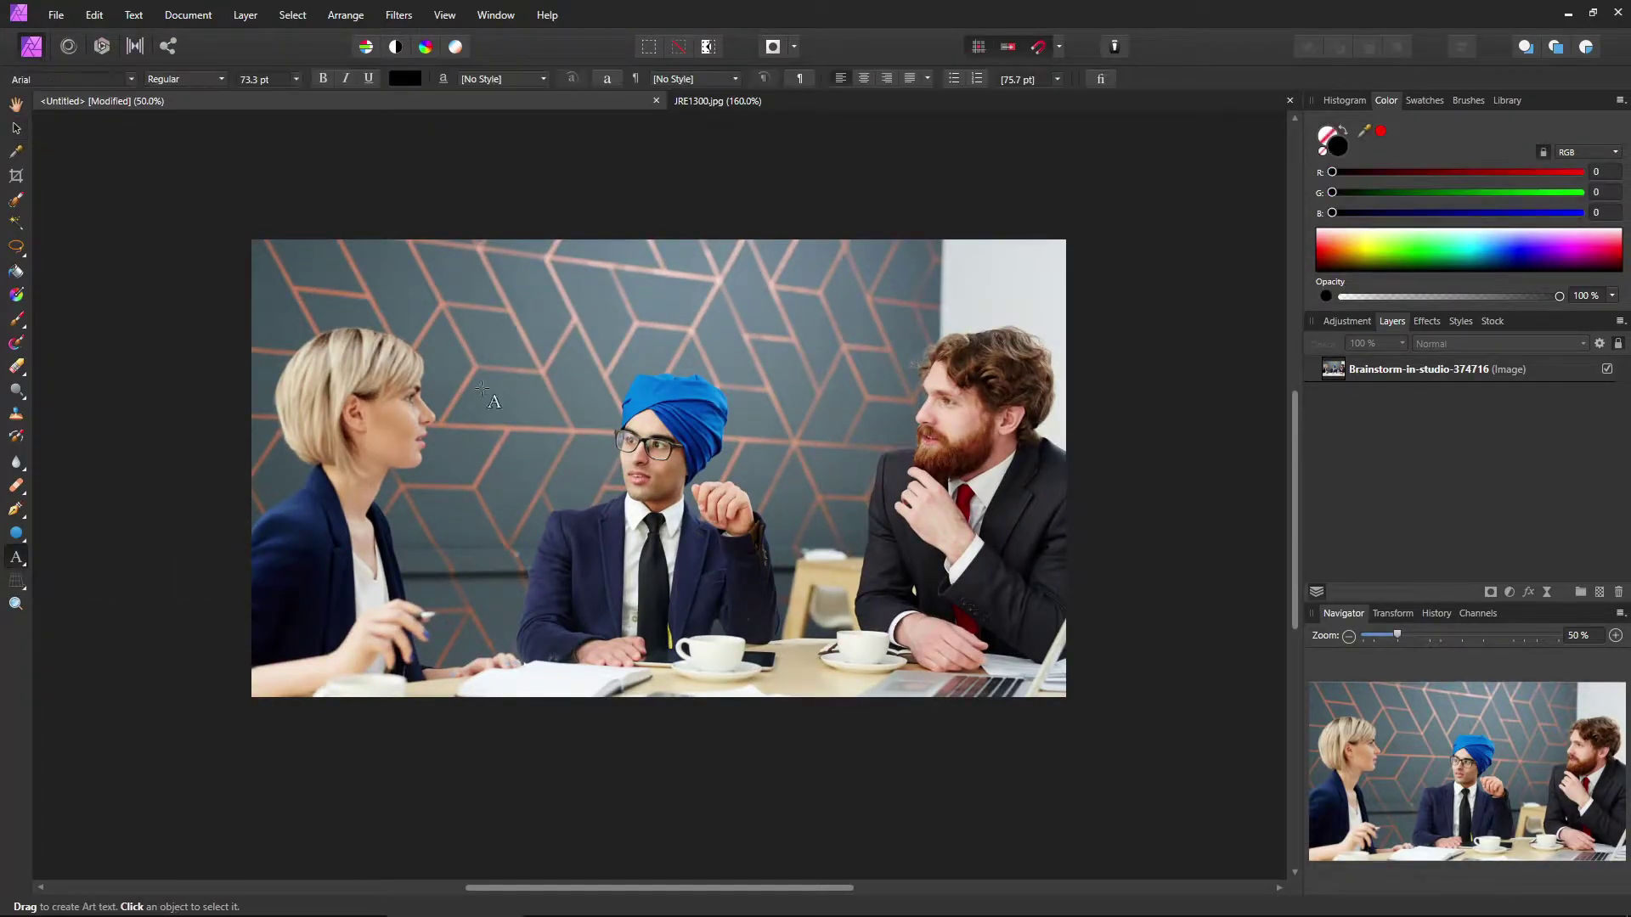
left_click_drag(426, 273, 444, 327)
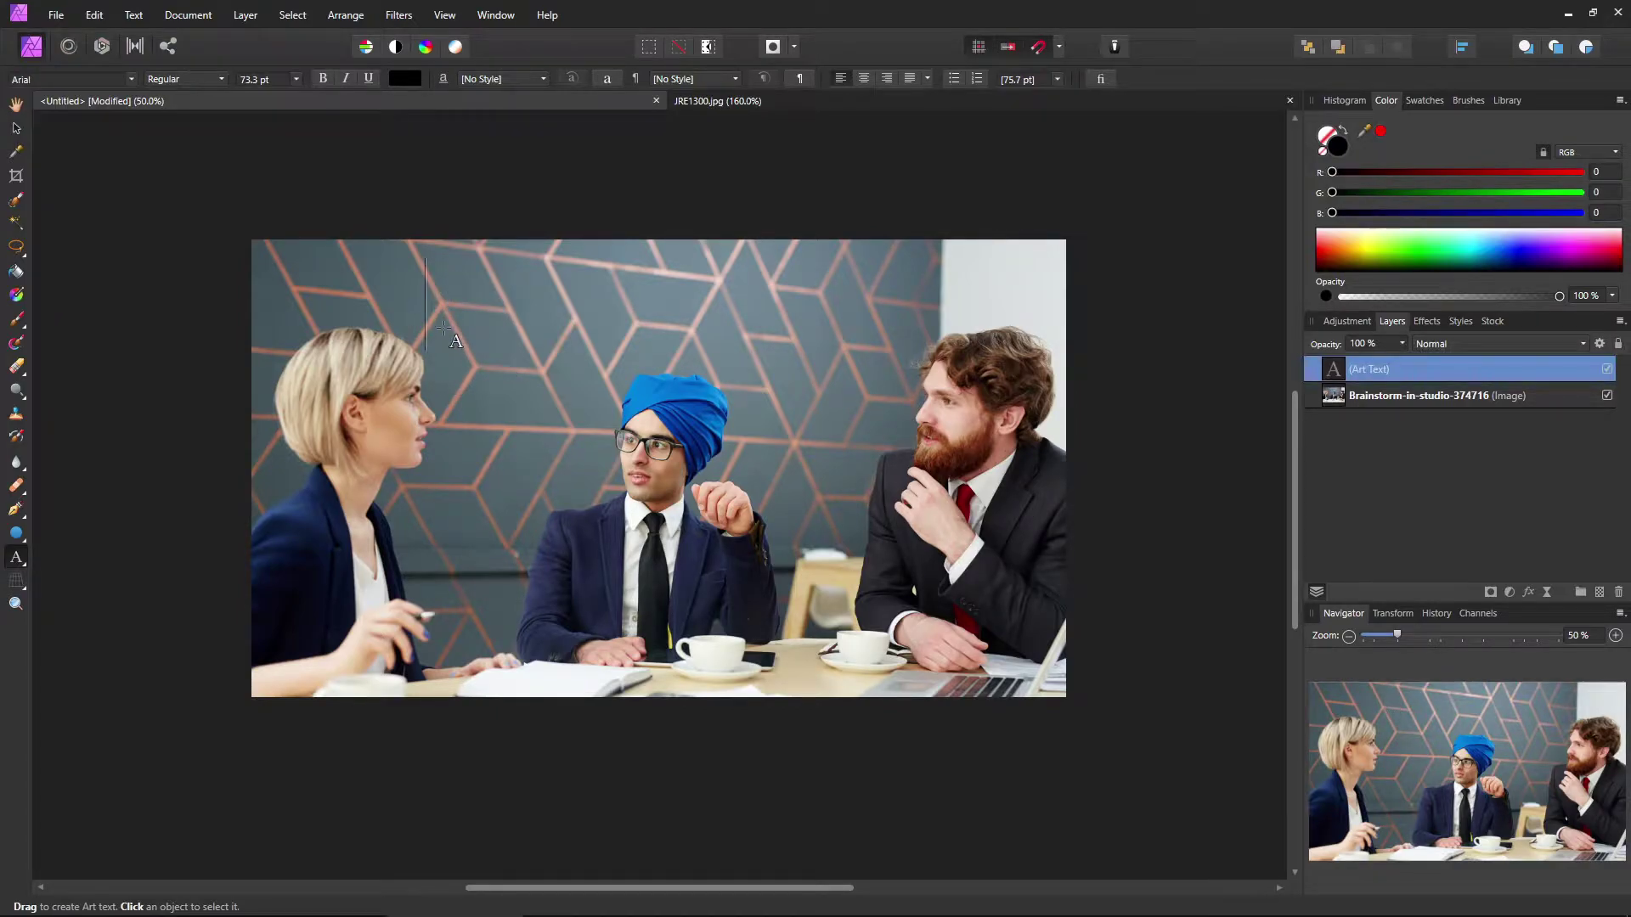
type("The")
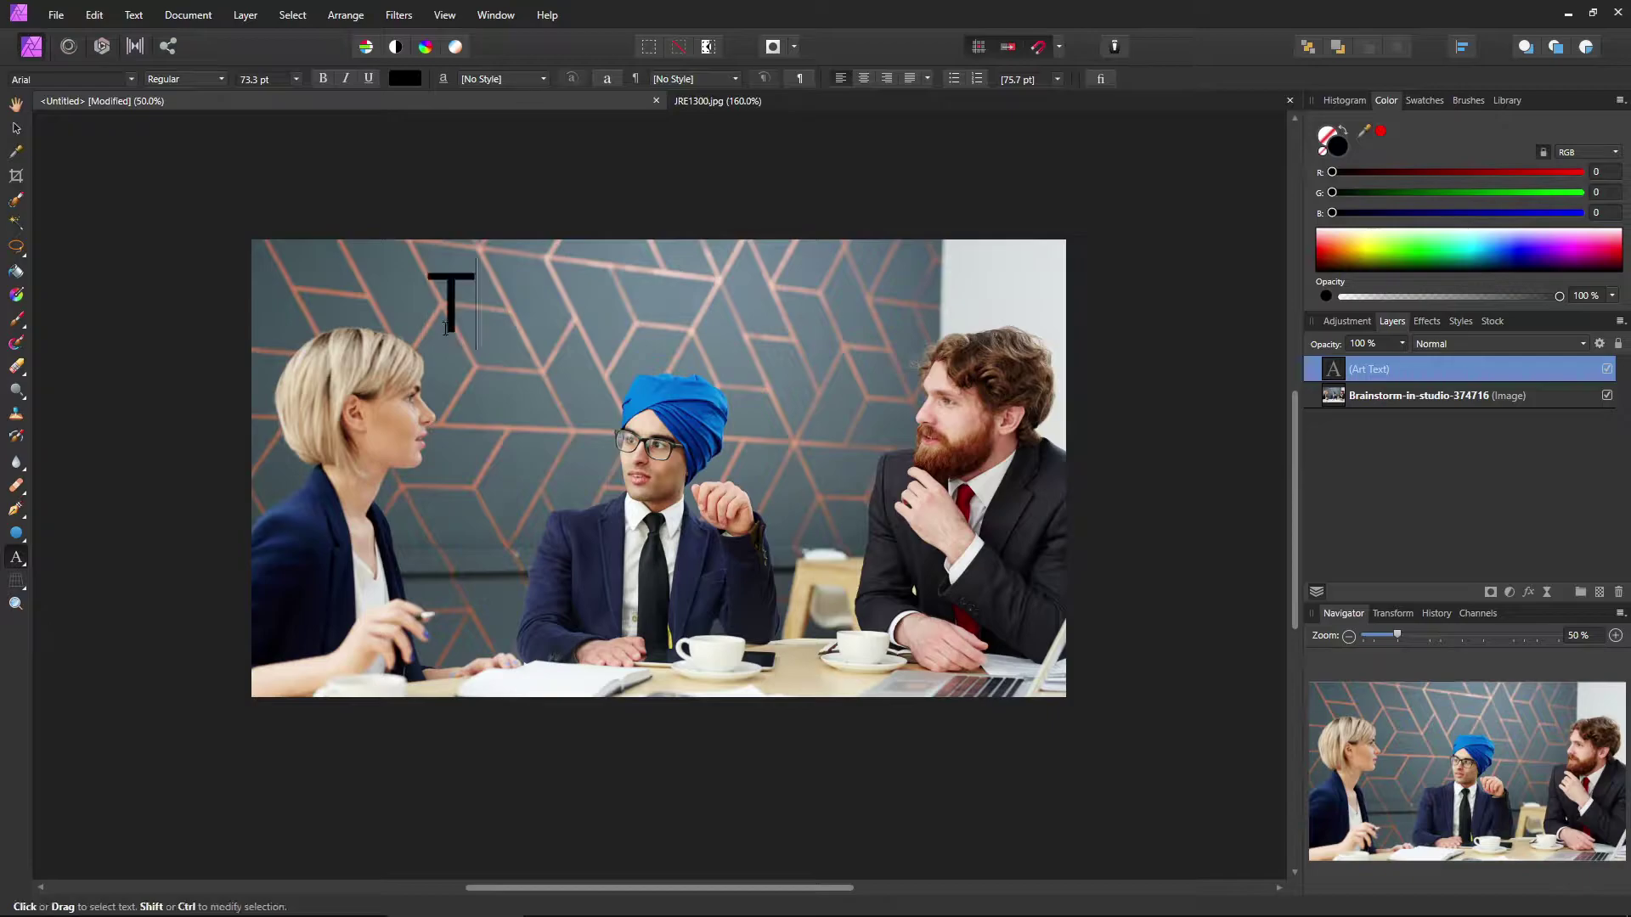
key("BackSpace")
key("BackSpace")
type("HE ROE JOGAN EXPERIENCE")
key("Escape")
left_click_drag(714, 340, 894, 334)
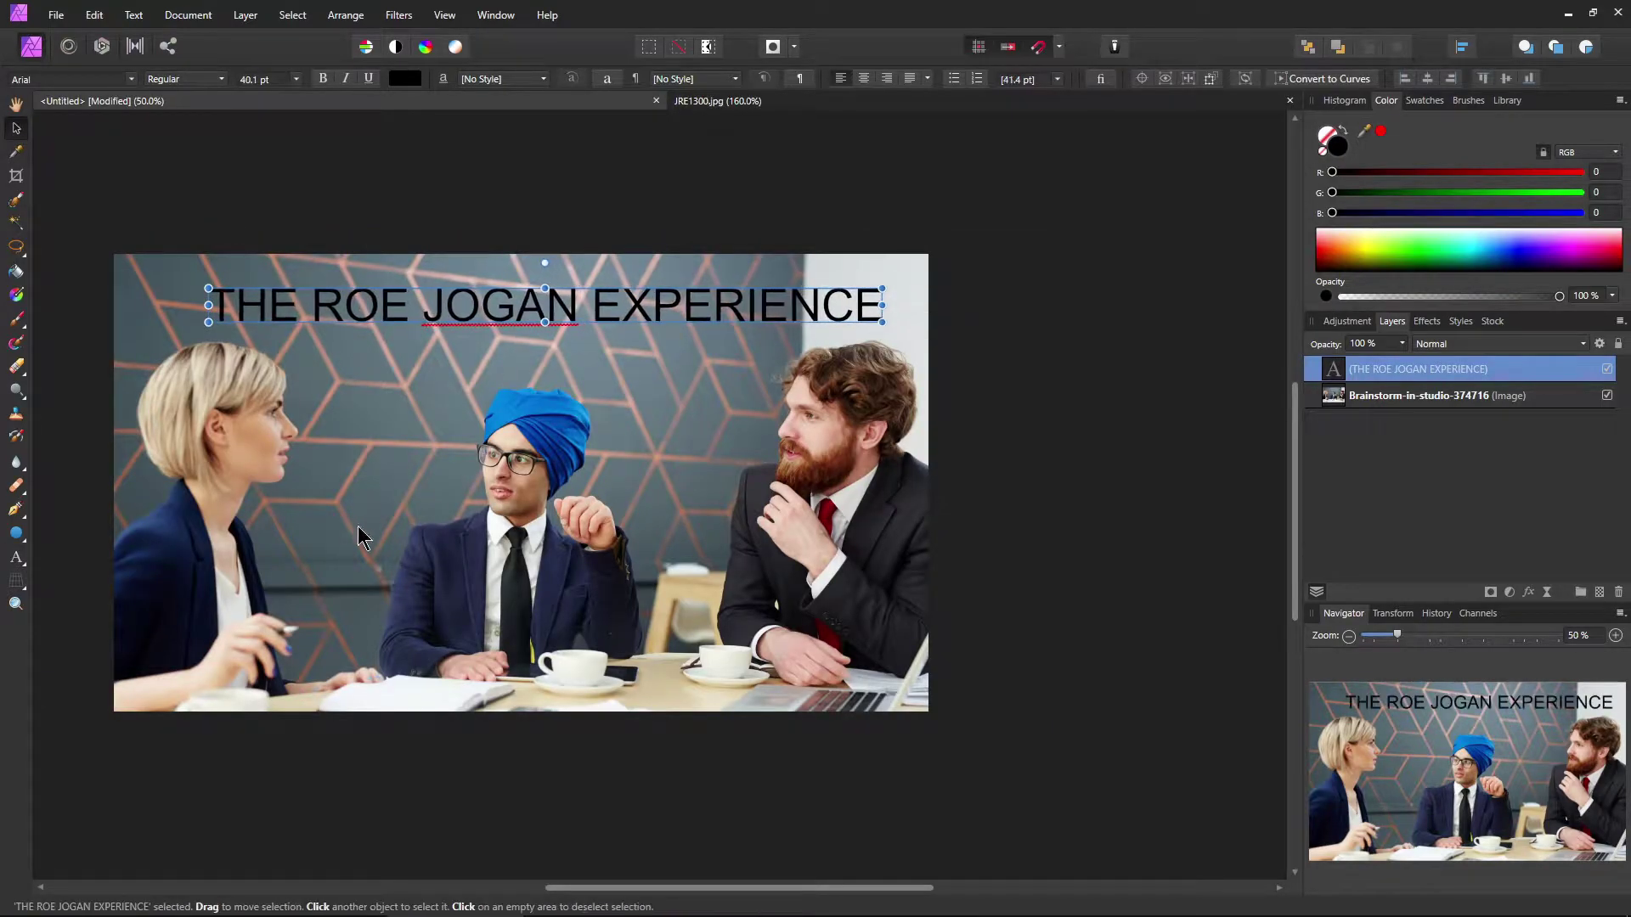
Duplicate the title just below itself and replace the copy's text with #1300.
scroll(462, 589, "up", 1)
scroll(462, 589, "left", 3)
left_click_drag(629, 373, 635, 428)
key("alt")
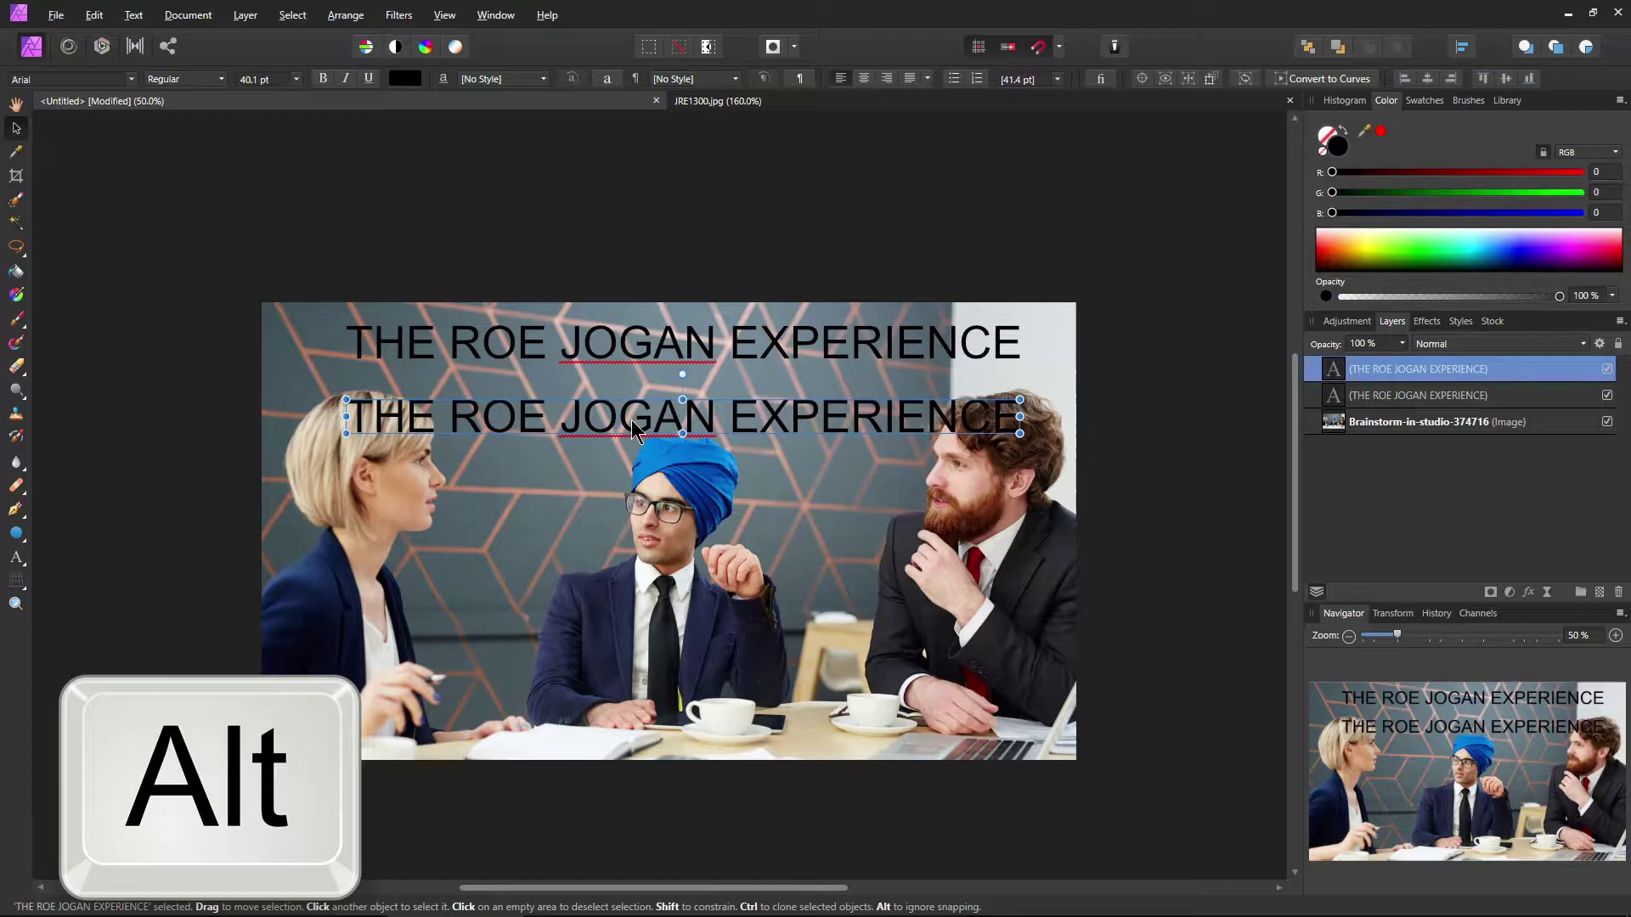
double_click(633, 422)
key("ctrl+a")
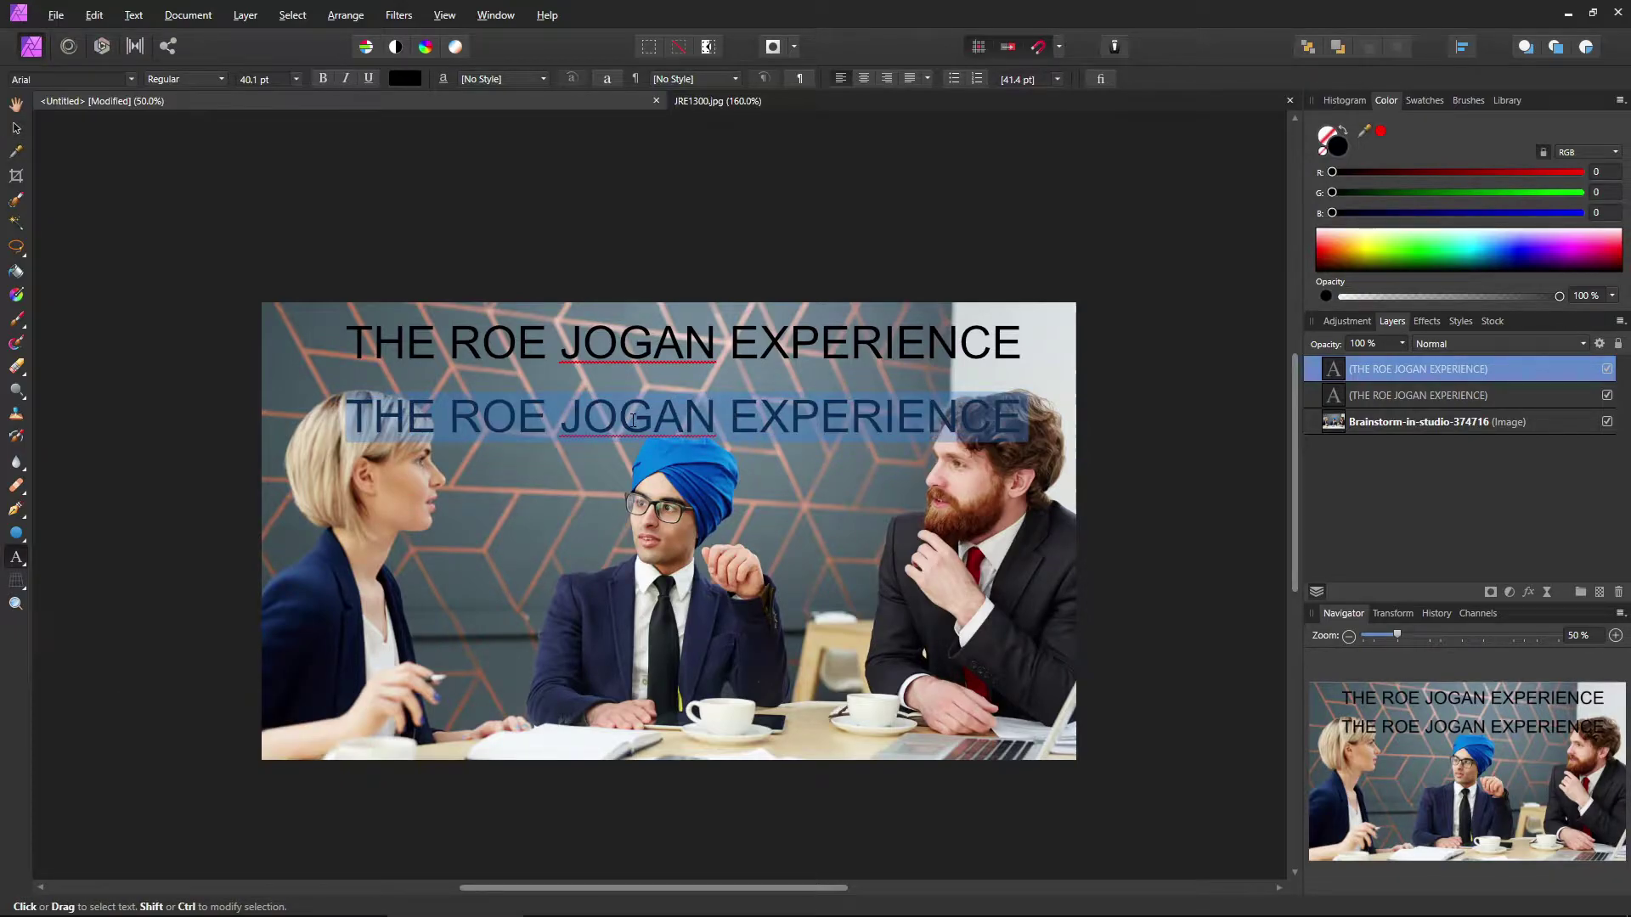
type("#1300")
key("Escape")
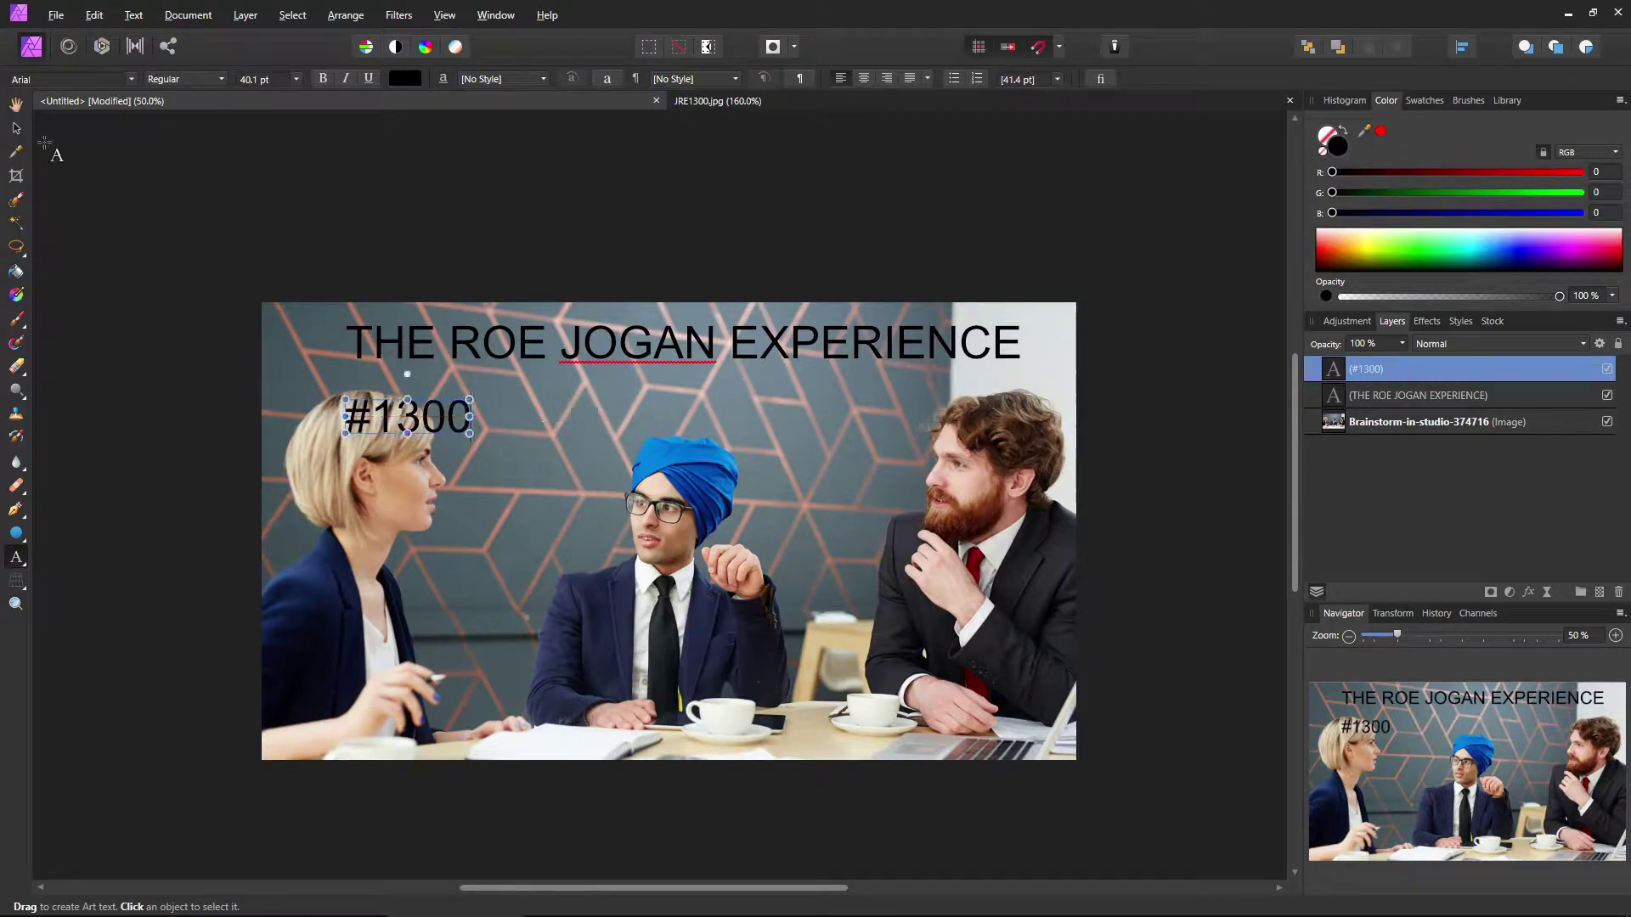
Enlarge #1300 to about 145.5 pt, centre it on the photo, and raise the title slightly above it.
left_click(16, 130)
left_click_drag(470, 433, 799, 524)
left_click_drag(641, 499, 737, 488)
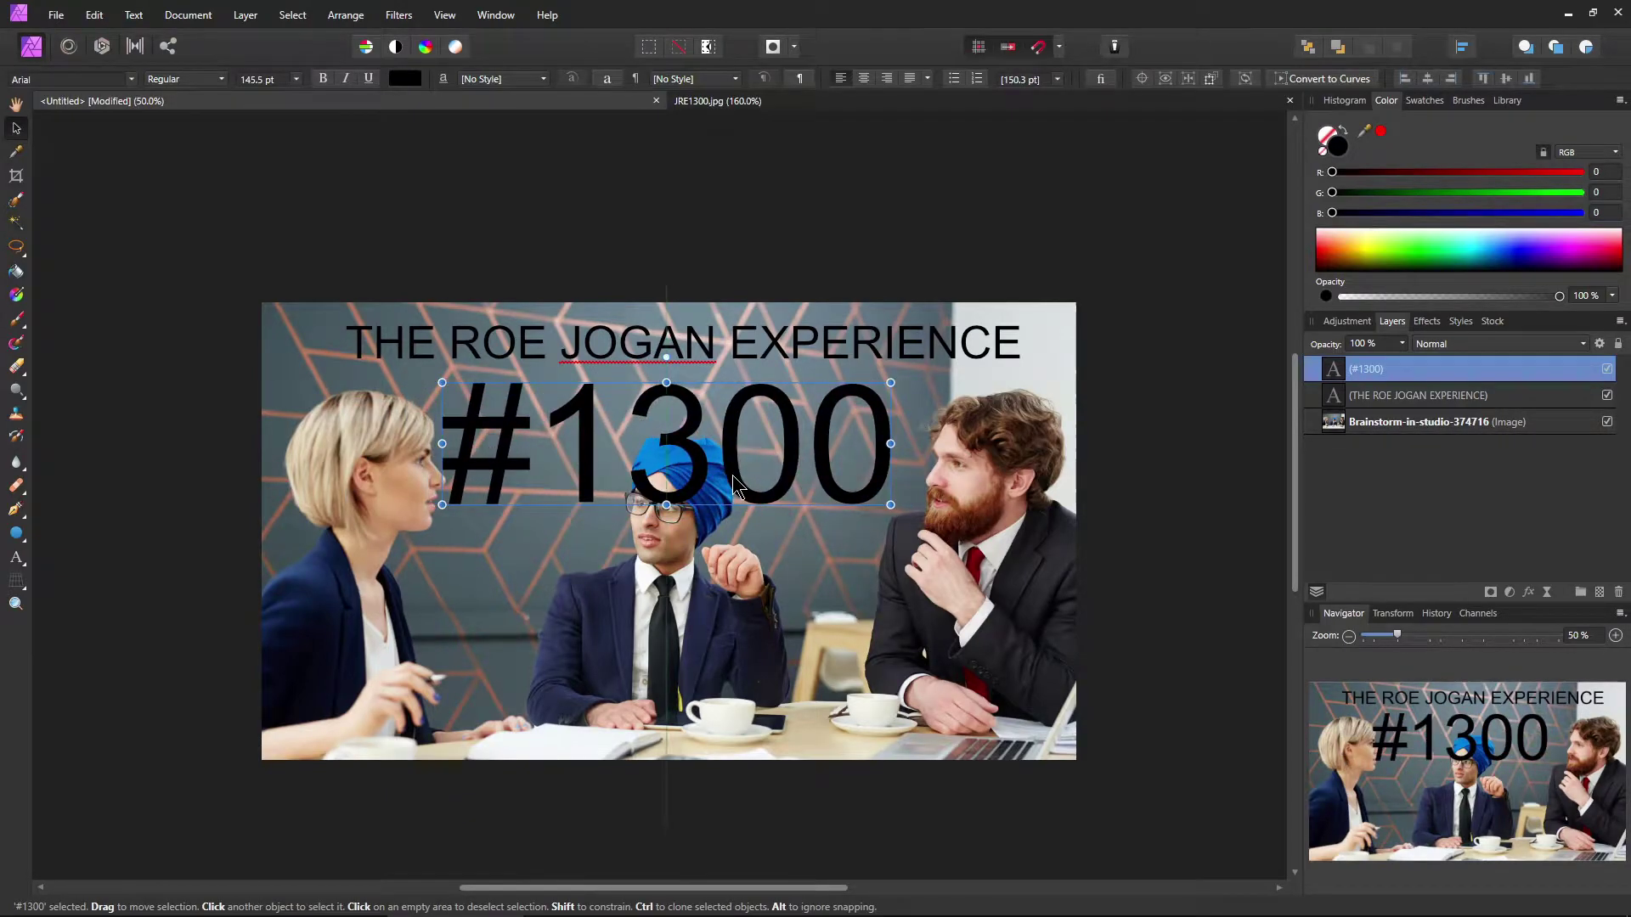
left_click(677, 341)
left_click(671, 450)
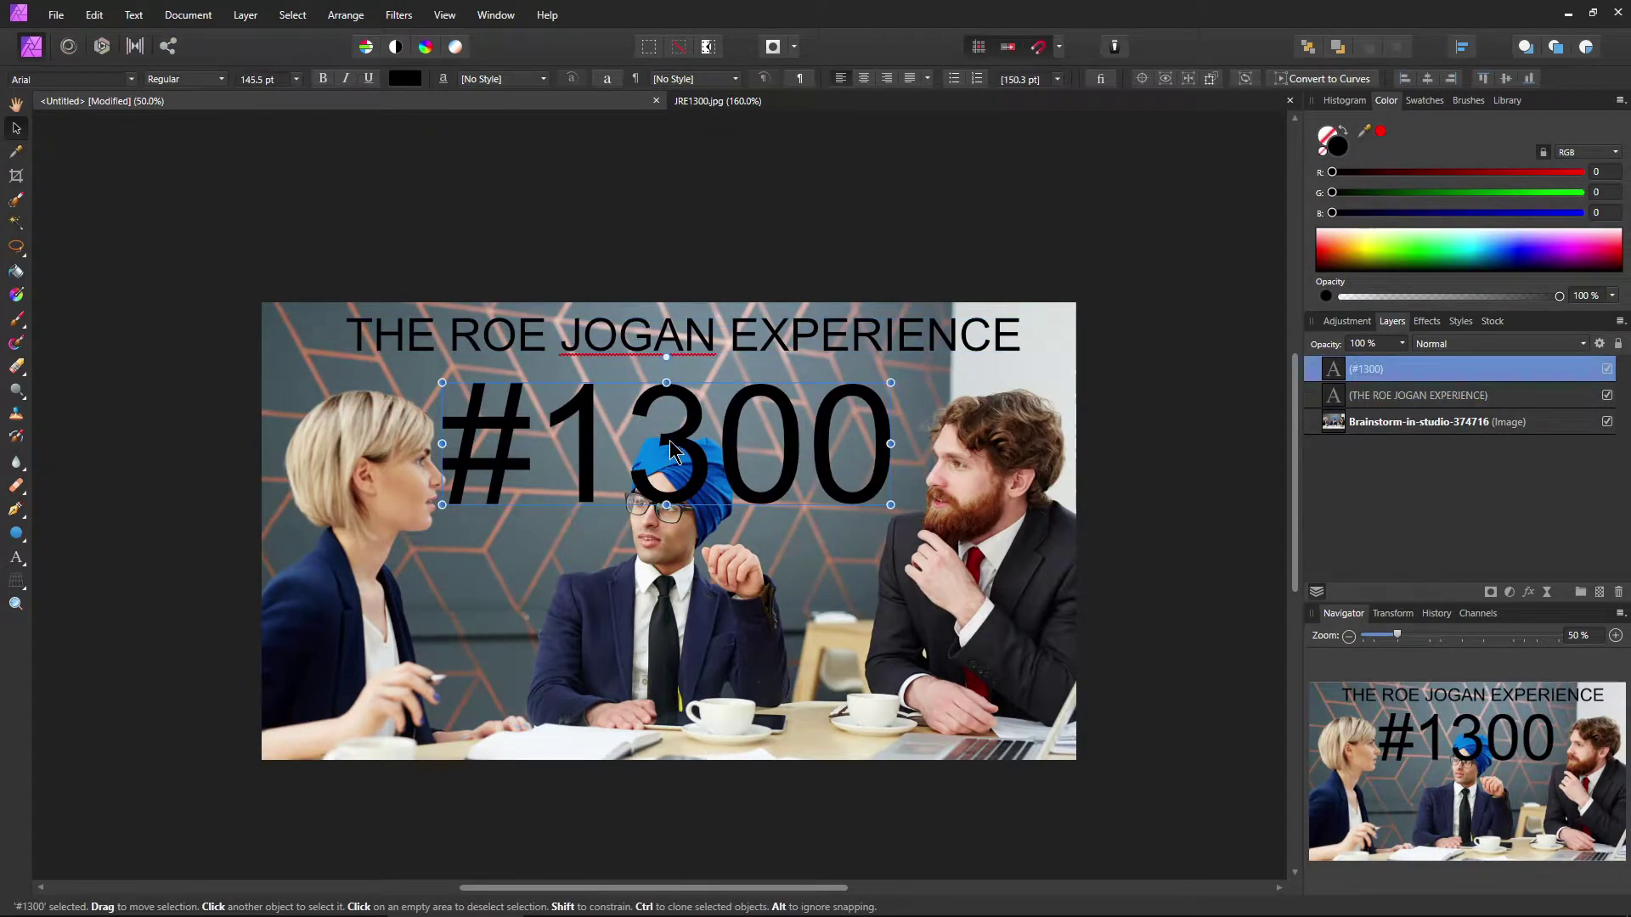
Set the font of both the title and the #1300 text to Impact.
left_click(1322, 392)
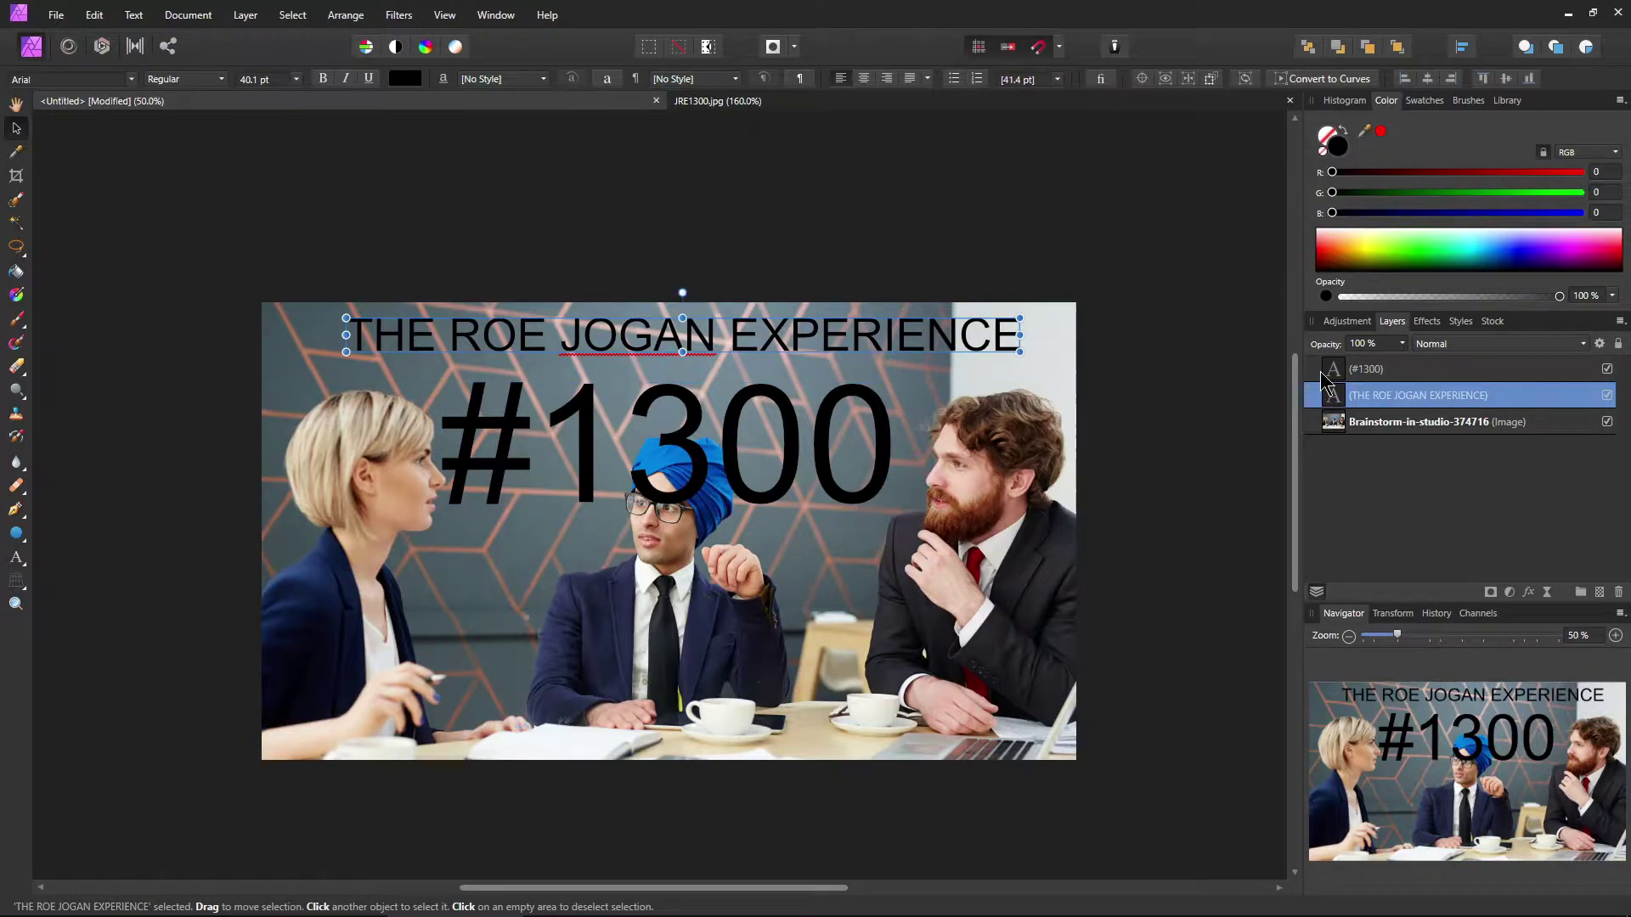
left_click(1322, 373, "ctrl")
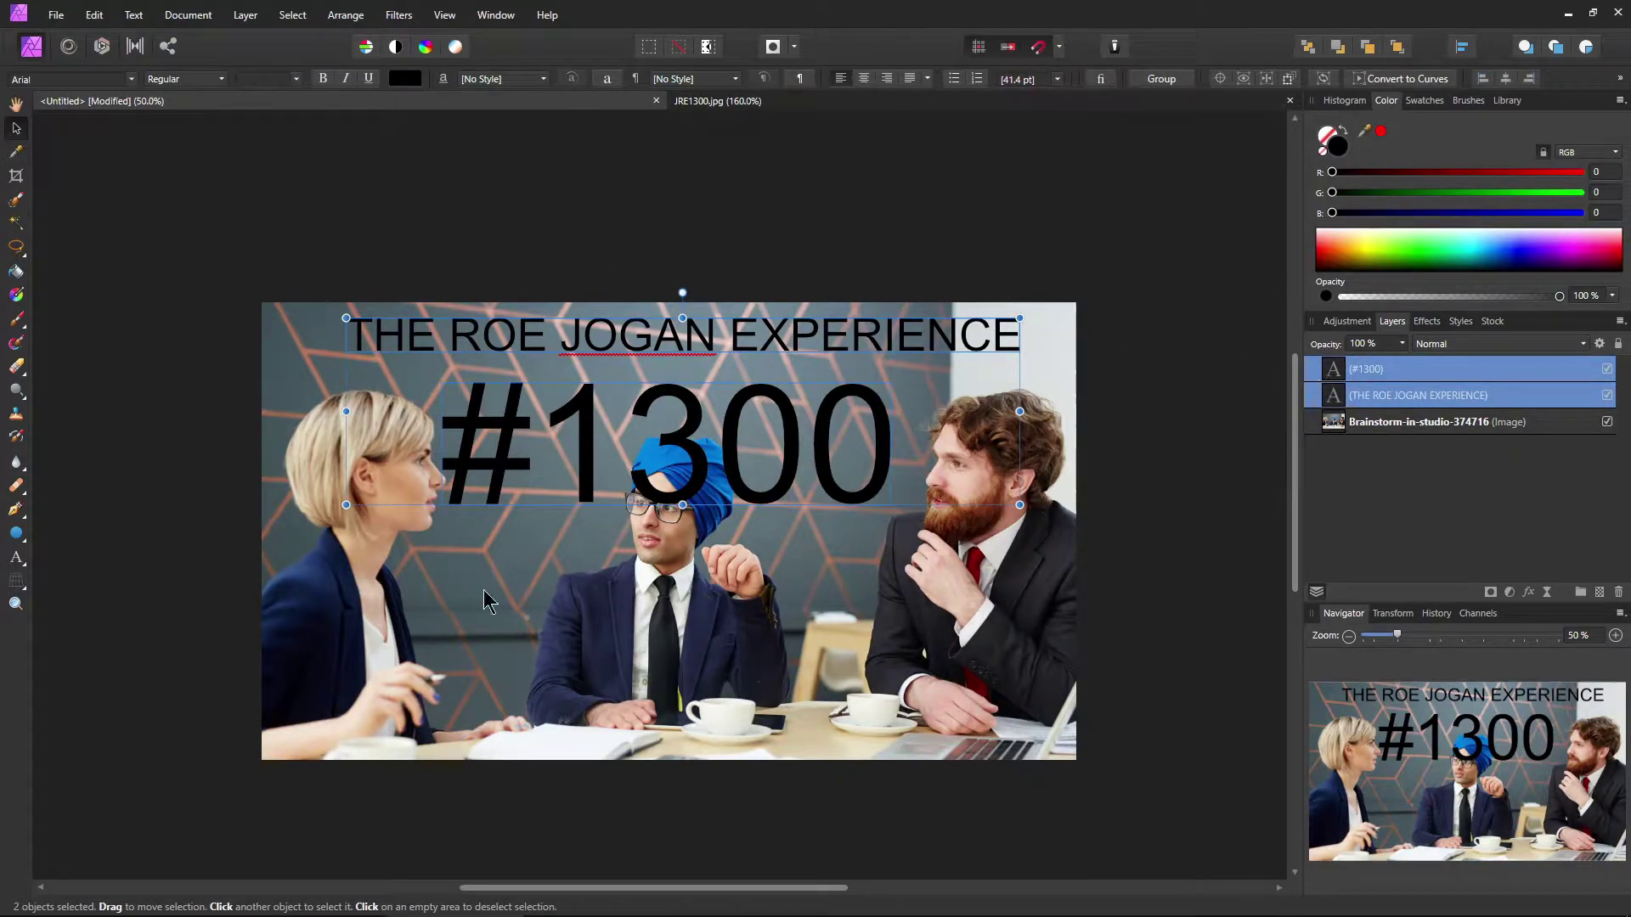
left_click_drag(516, 560, 746, 611)
key("space")
left_click_drag(653, 630, 839, 616)
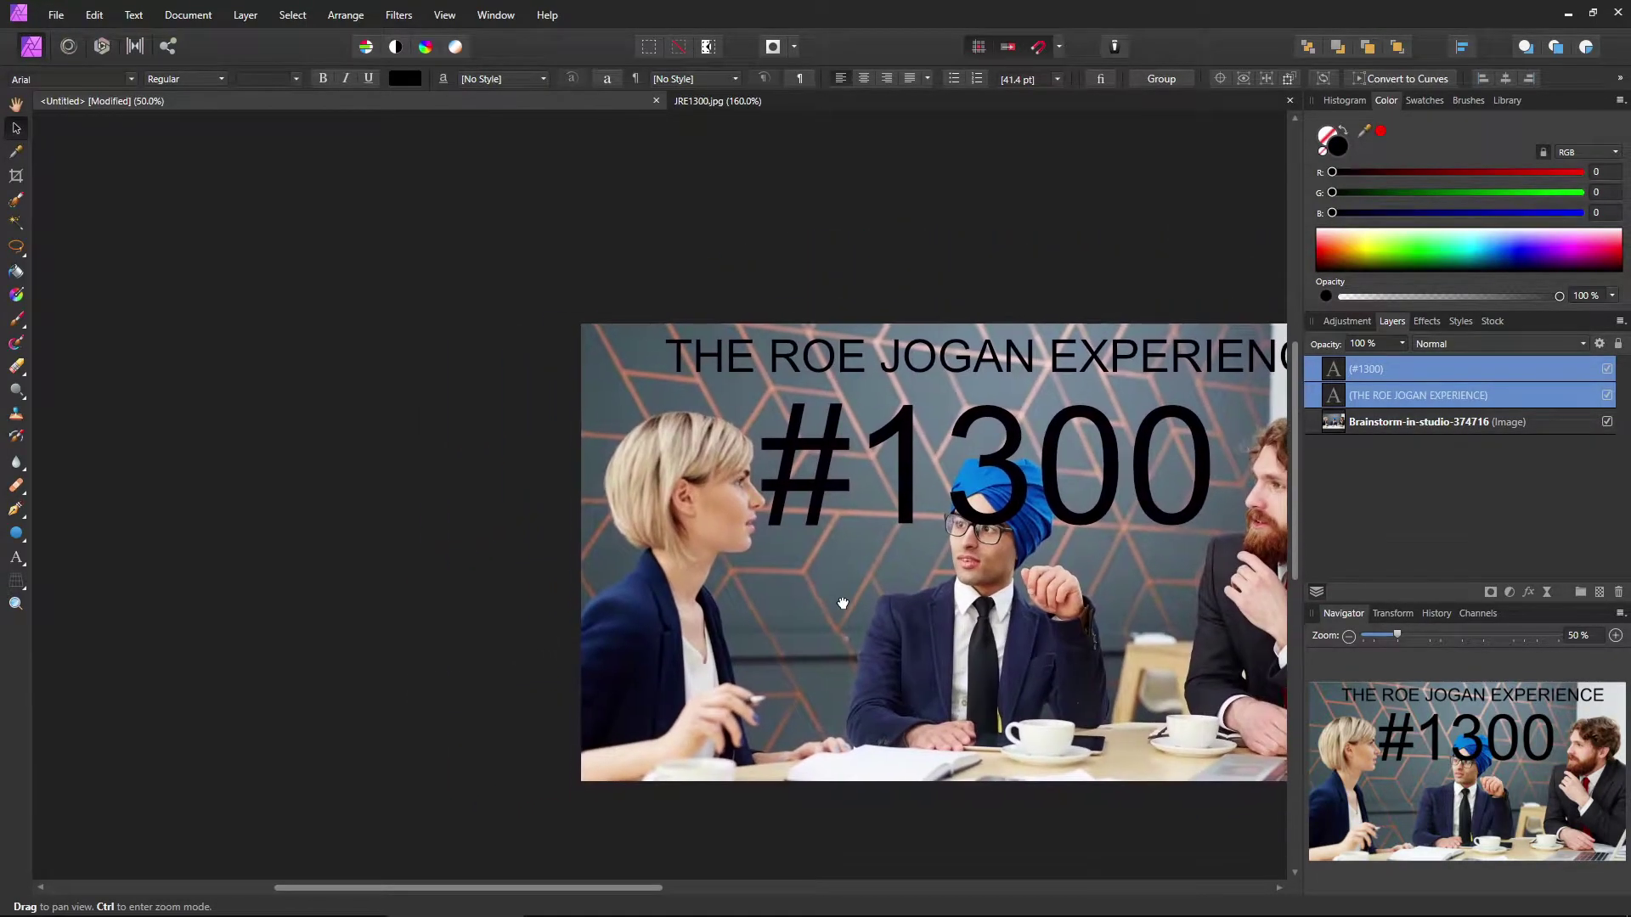
left_click(131, 79)
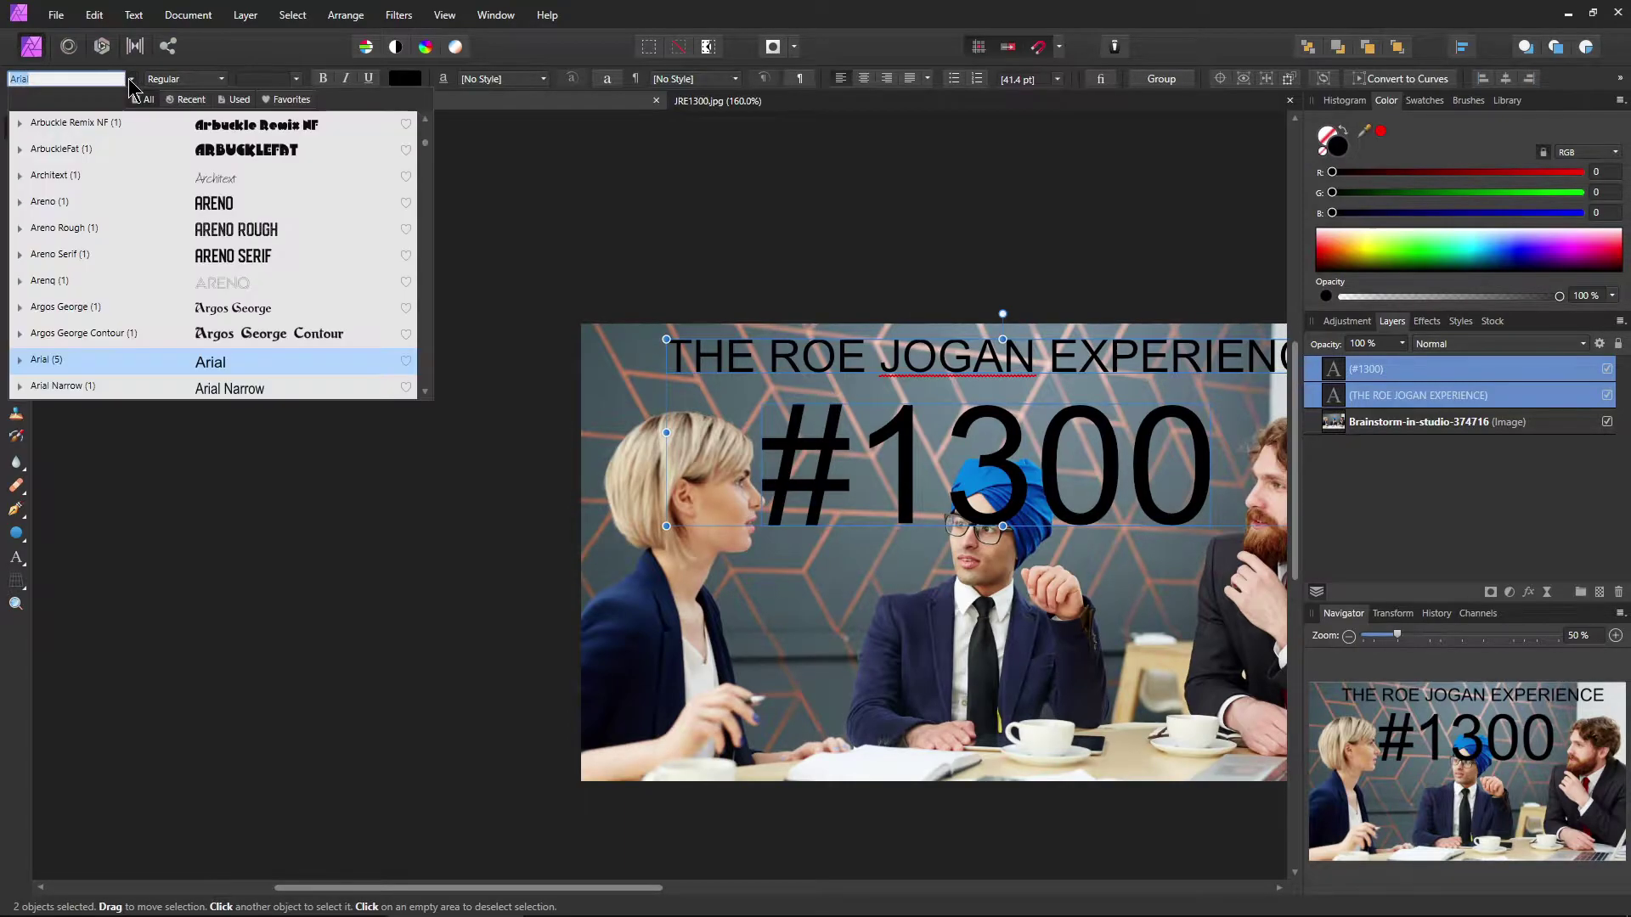
scroll(256, 183, "down", 10)
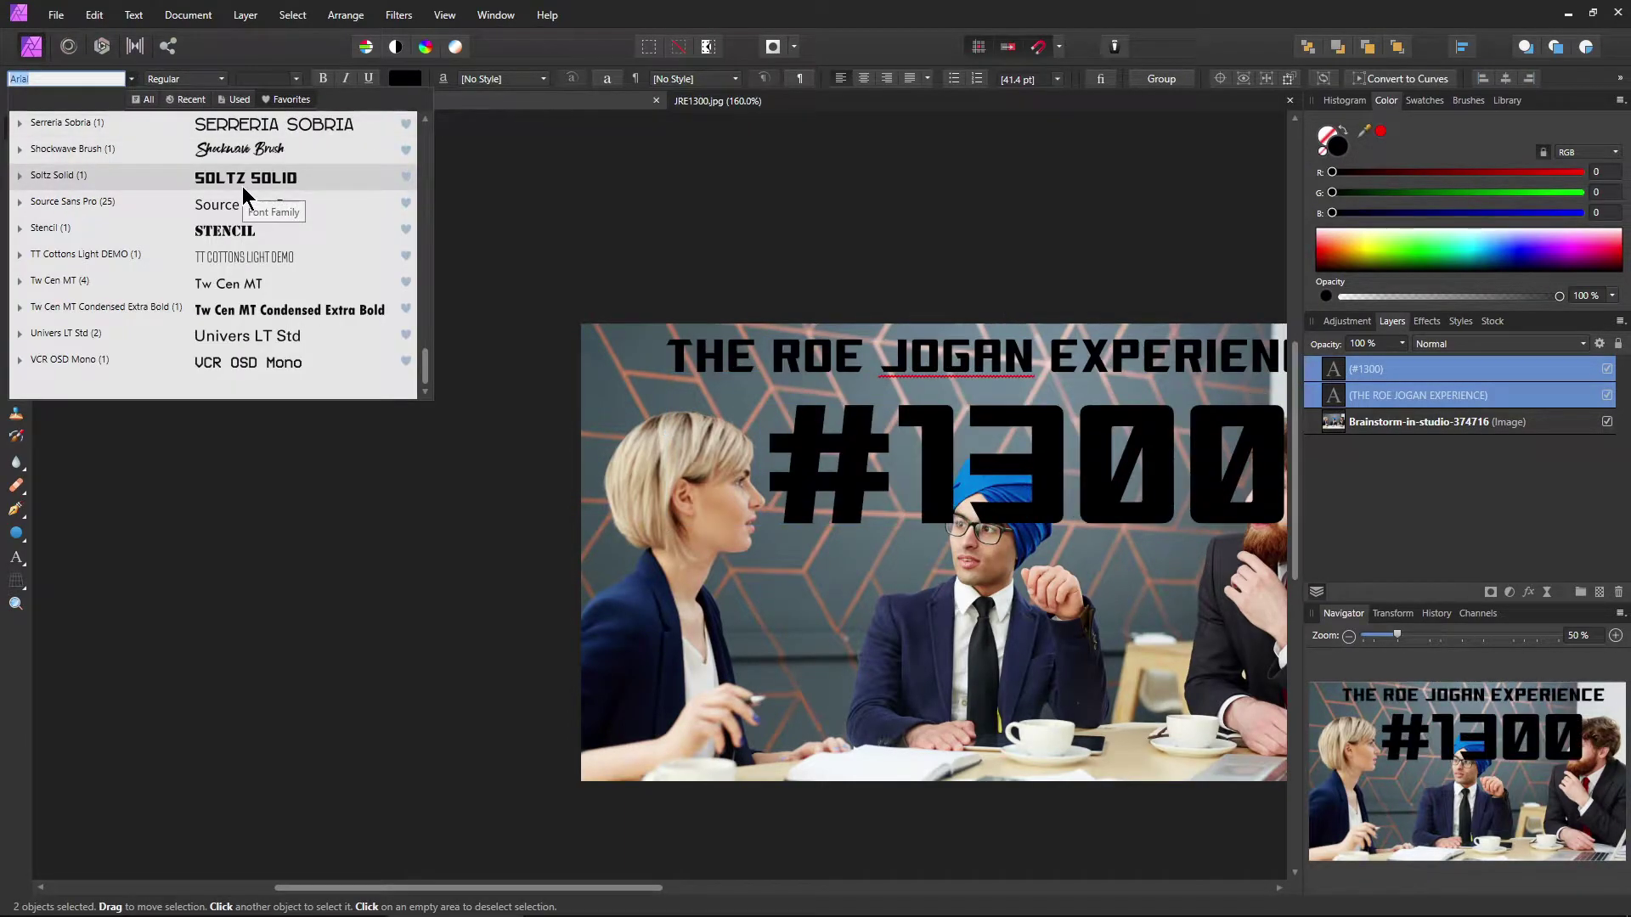
type("Impact")
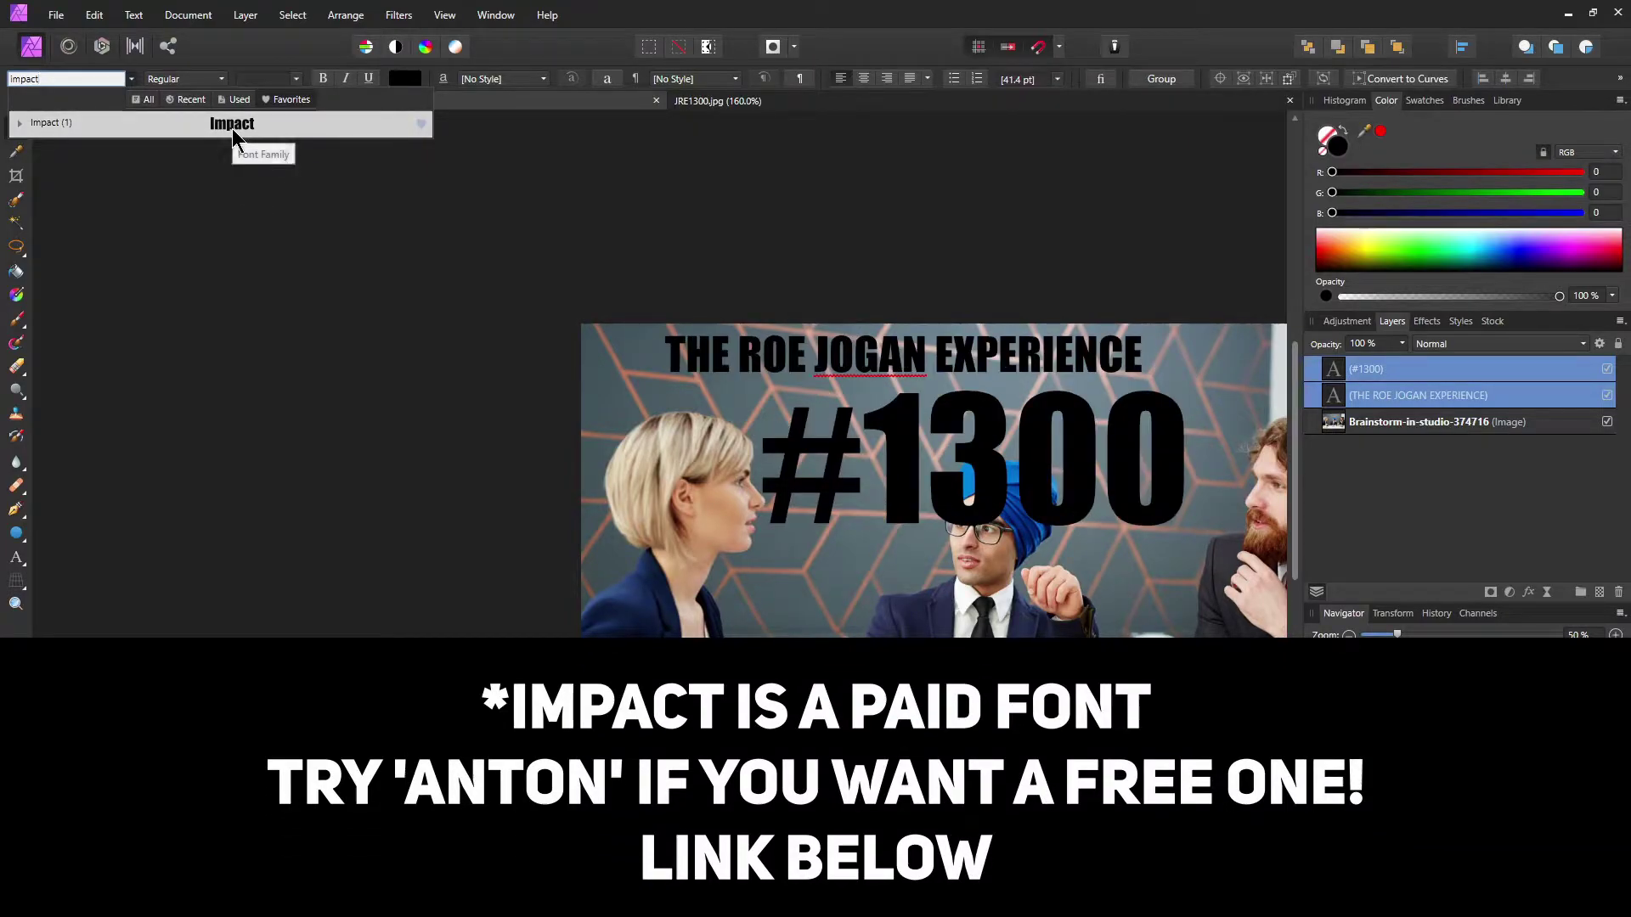
left_click(233, 136)
Enlarge the title to about 52 pt, centred, and scale #1300 beneath it to the same width at about 213 pt.
left_click_drag(1089, 391, 1064, 384)
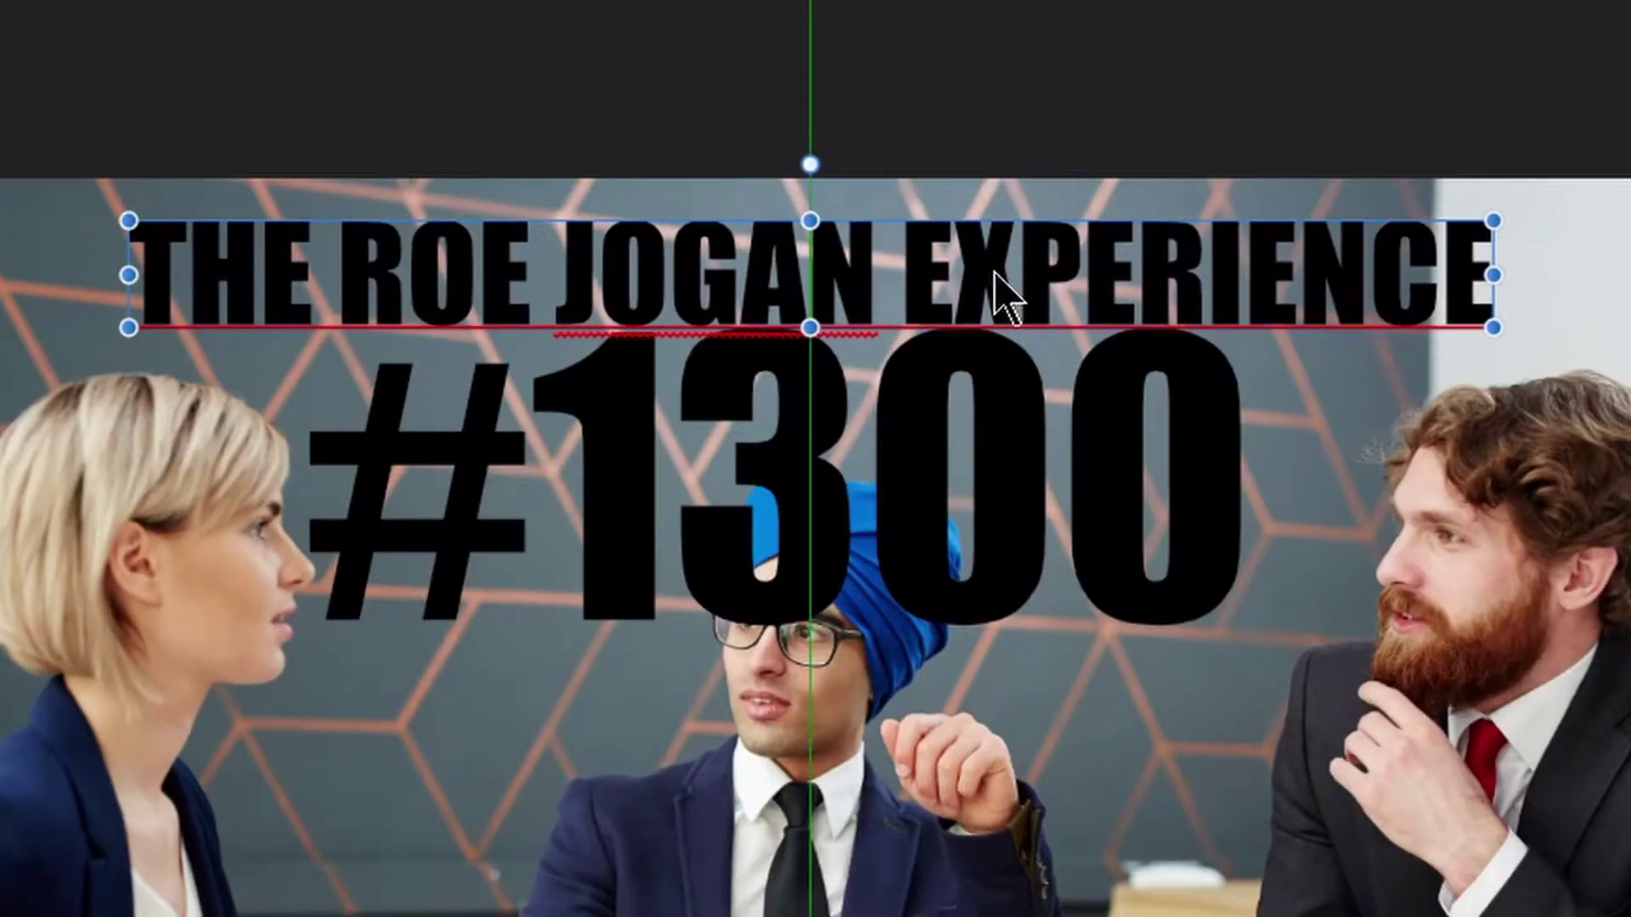
mouse_move(998, 280)
left_mouse_down()
mouse_move(1000, 241)
mouse_move(999, 280)
left_mouse_up()
left_click(879, 480)
left_click_drag(879, 480, 677, 516)
left_click_drag(1039, 662, 1495, 805)
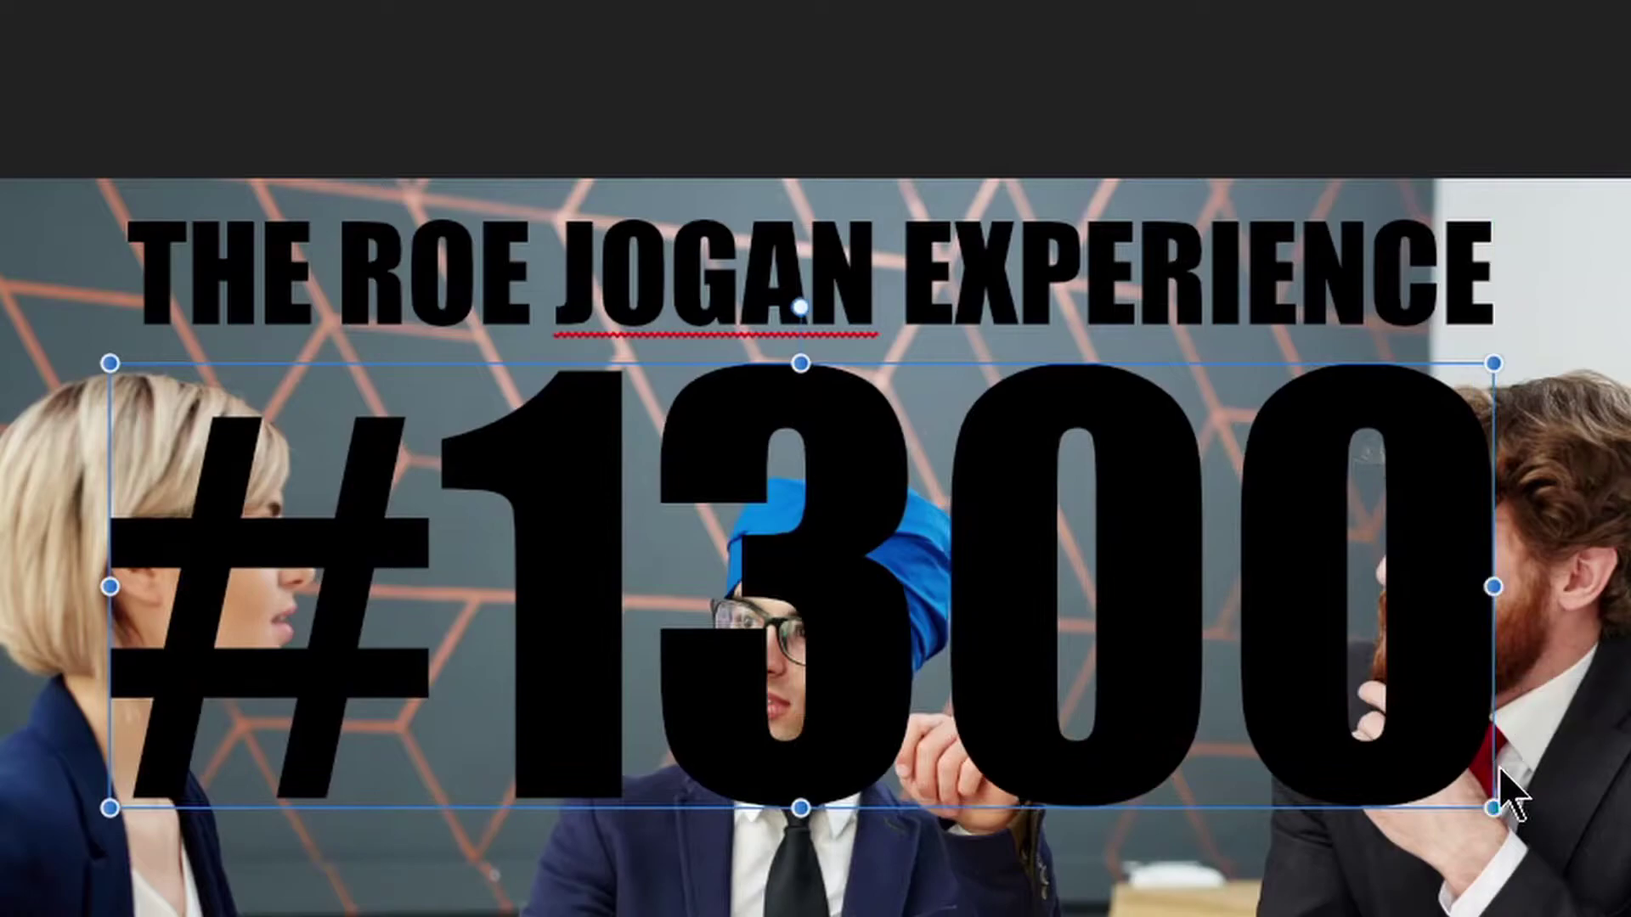
left_click_drag(109, 366, 120, 379)
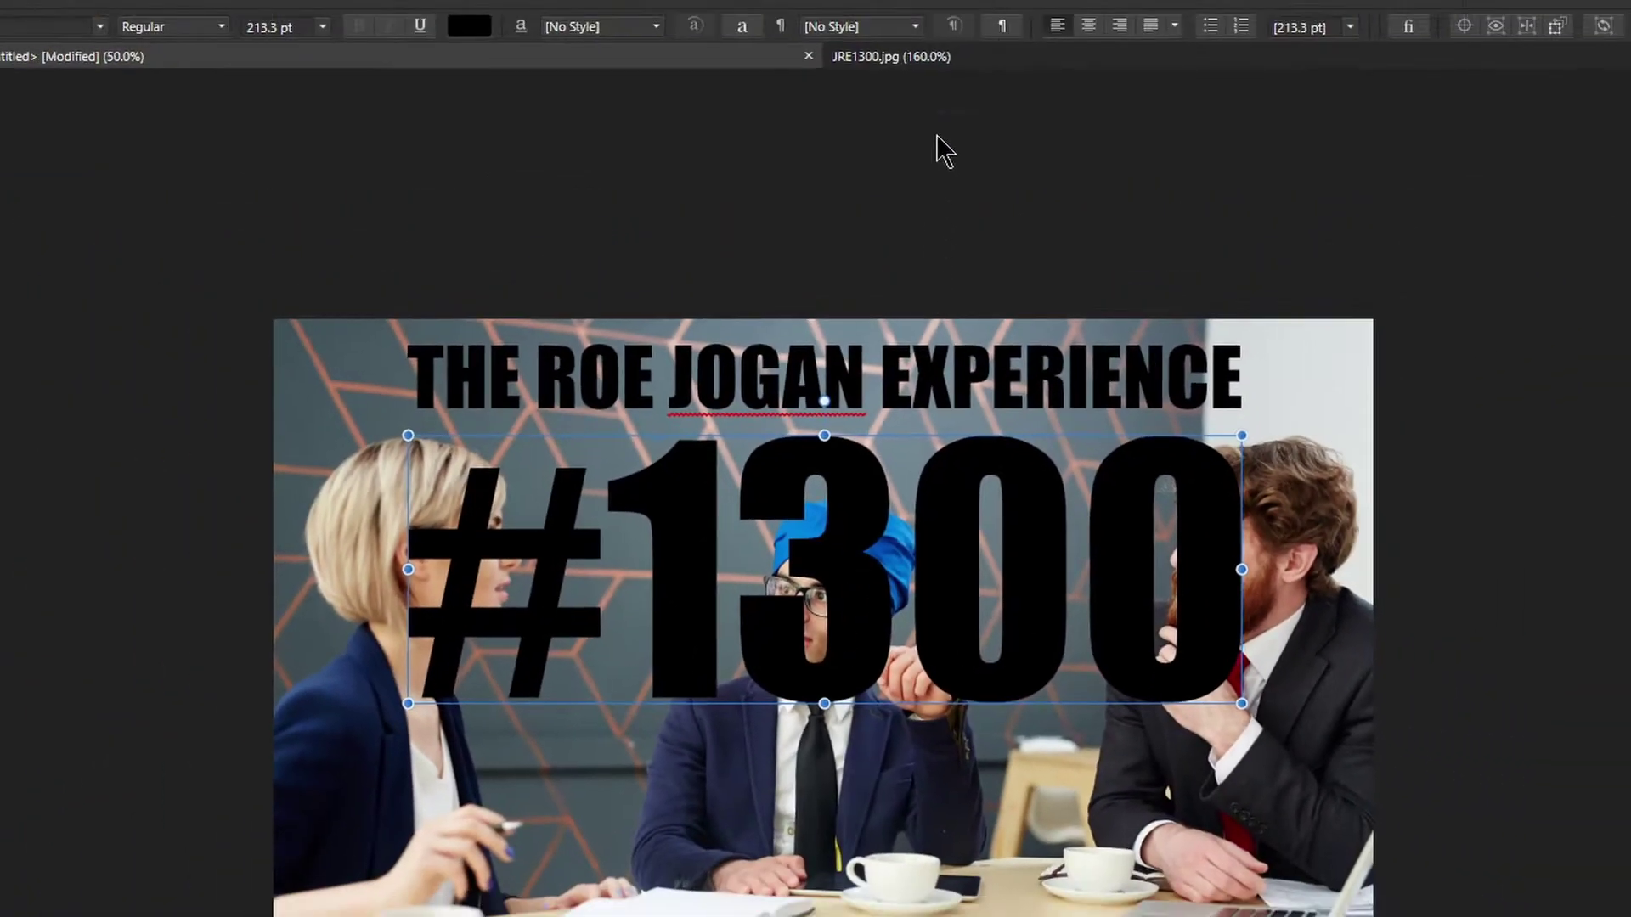
Following the JRE1300.jpg reference, reduce #1300 to about 154 pt and stretch it horizontally to match the title's width.
left_click(955, 61)
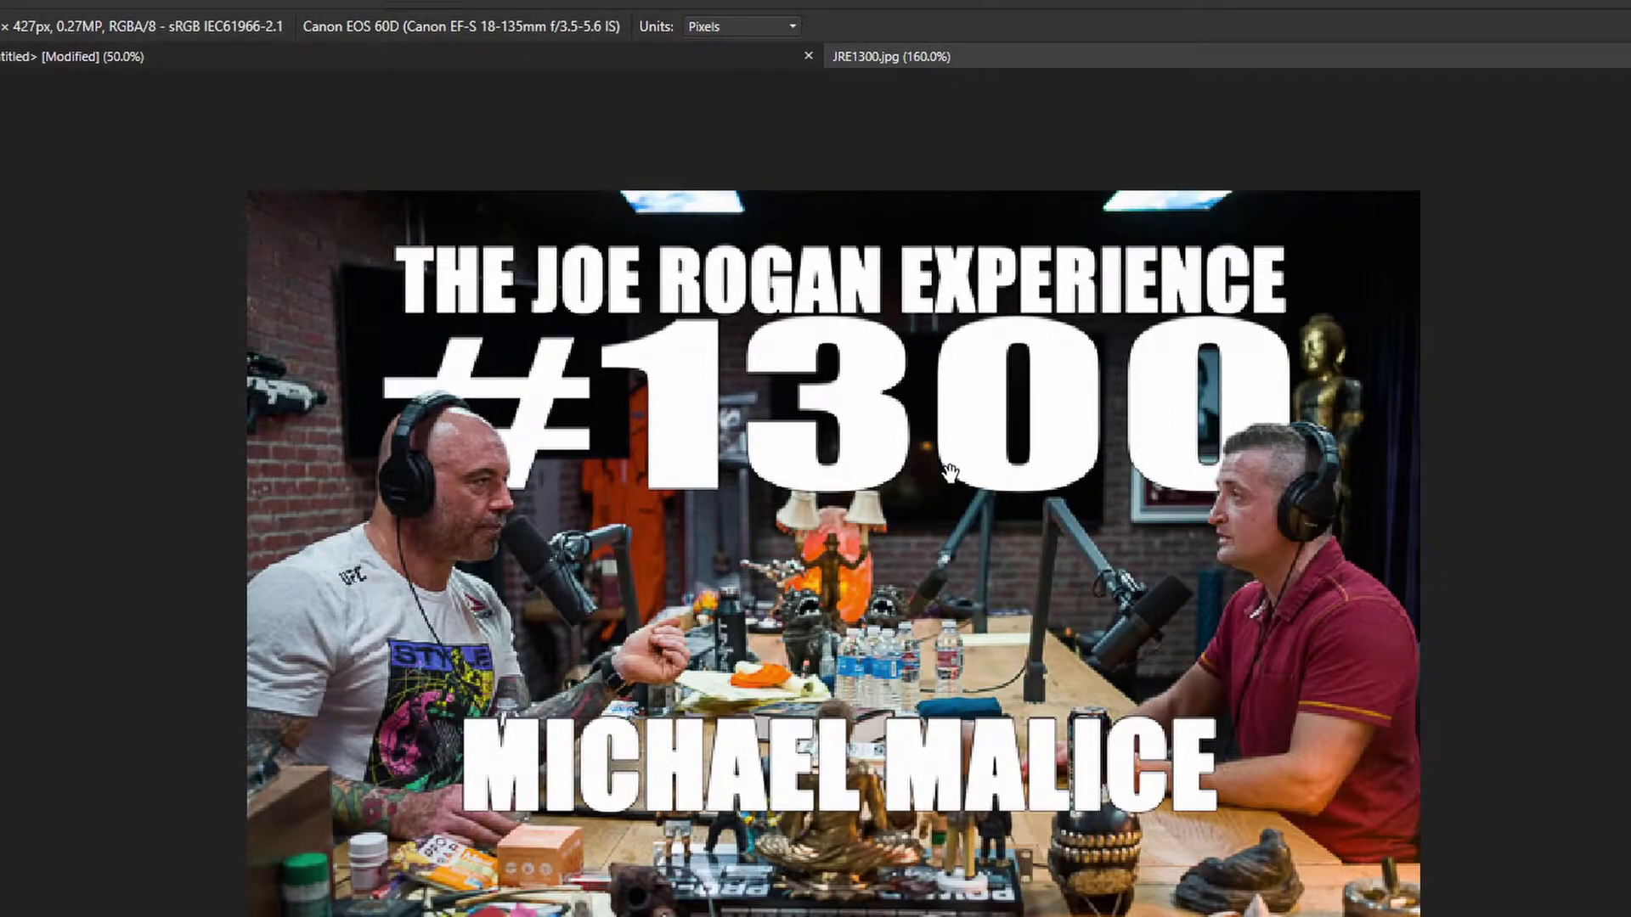
left_click(367, 61)
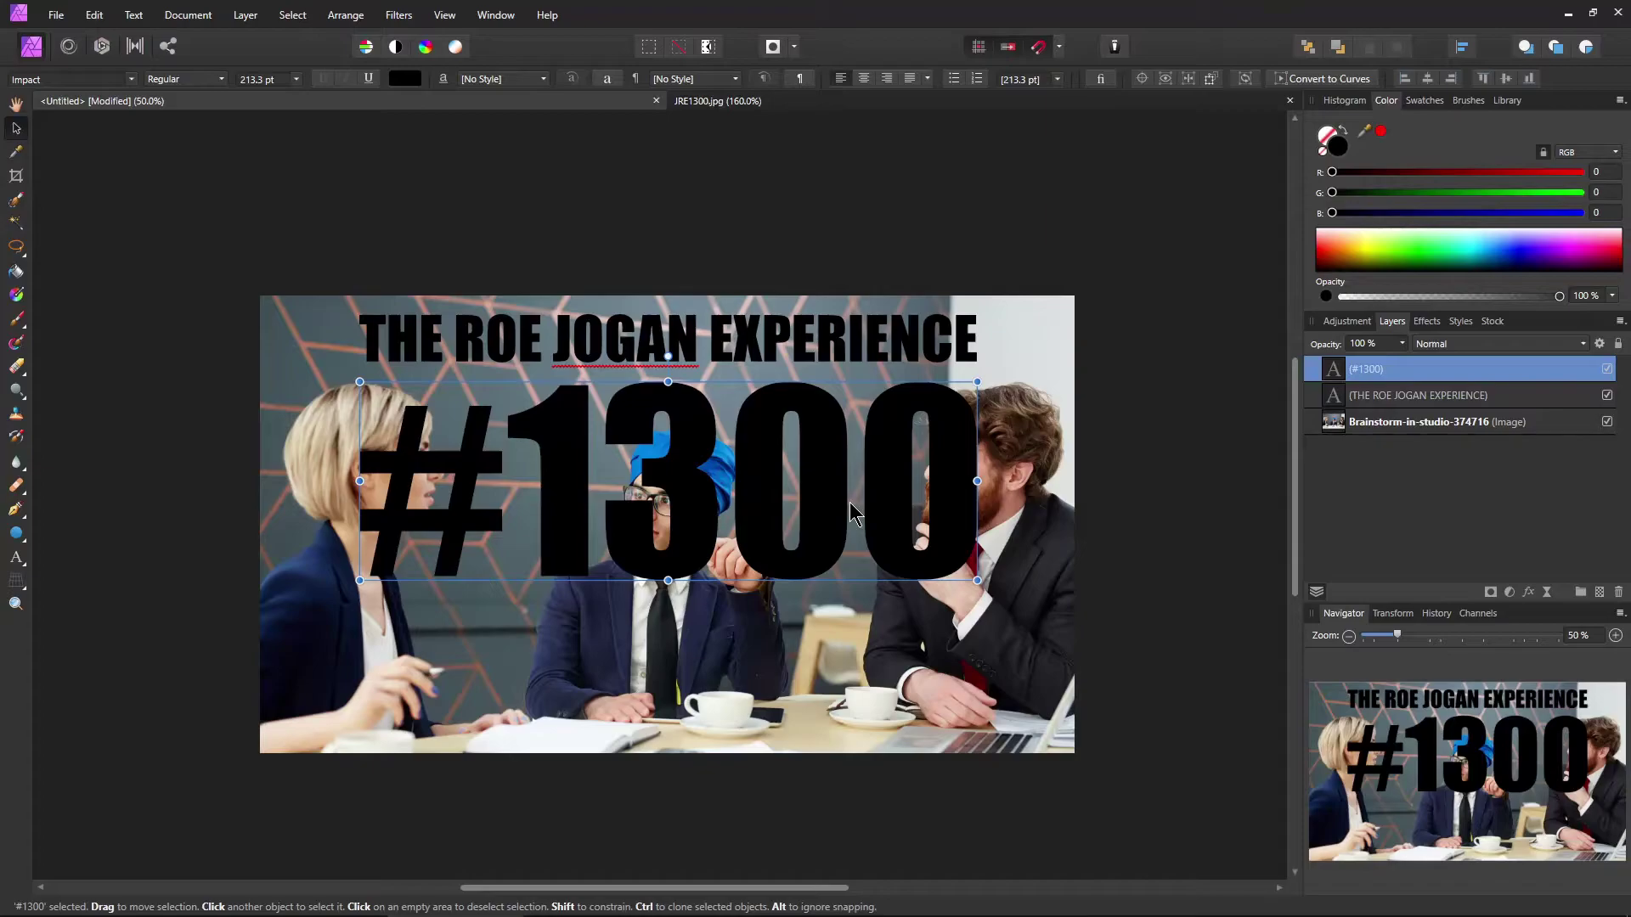
left_click_drag(977, 580, 808, 512)
left_click_drag(806, 453, 977, 456)
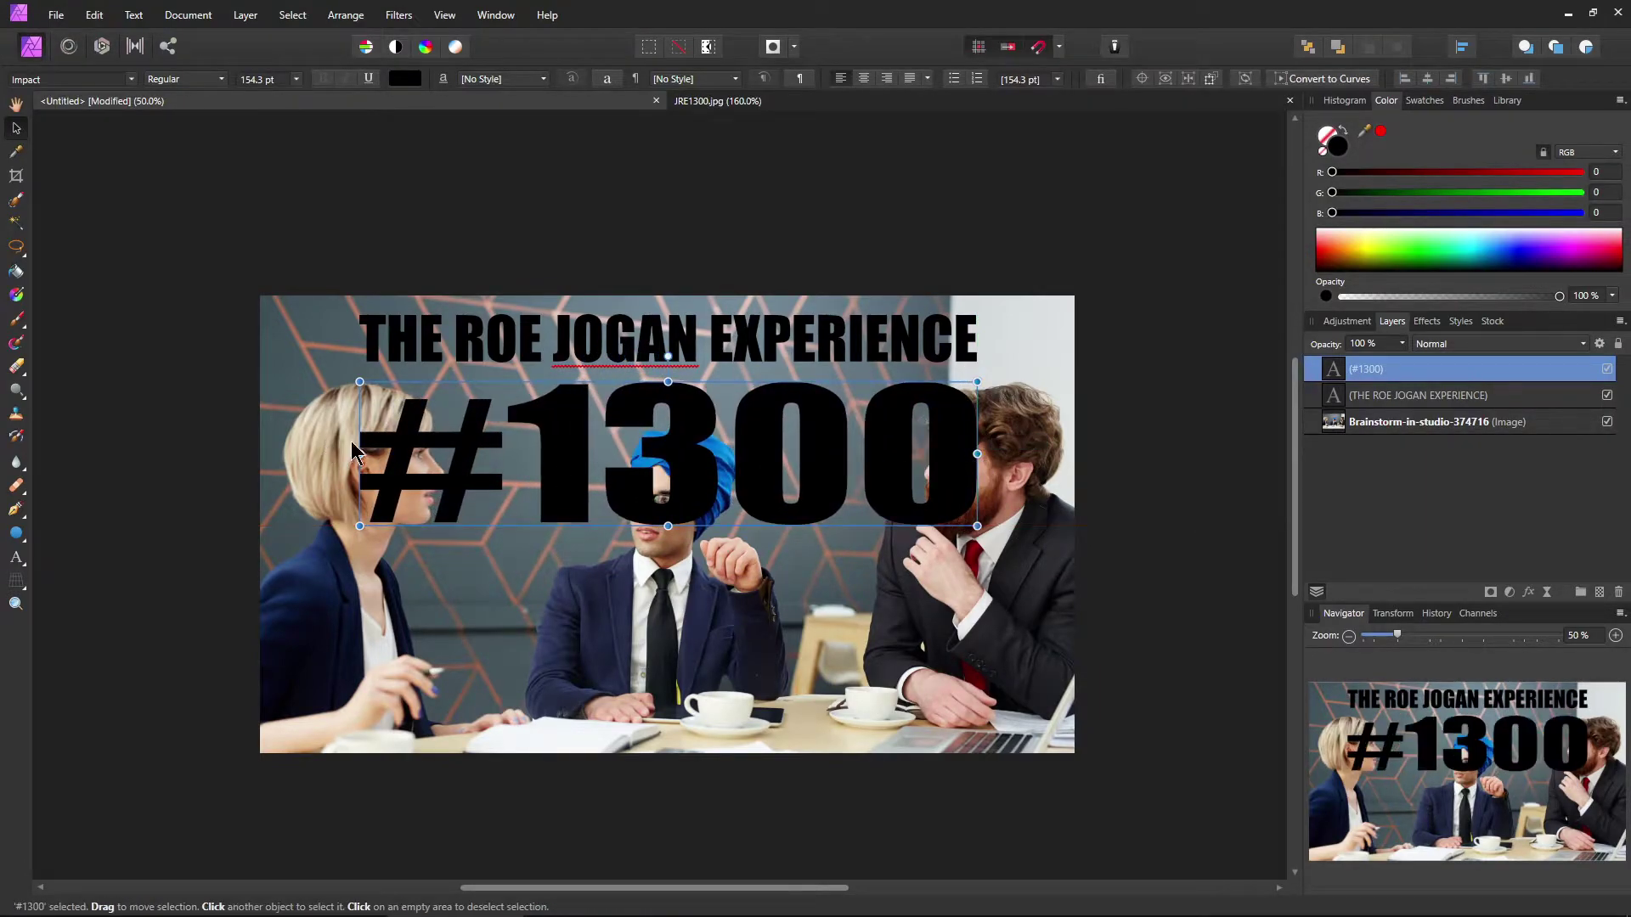
Change the fill colour of both the title and the #1300 text to white (RGB 255, 255, 255).
left_click(1327, 399)
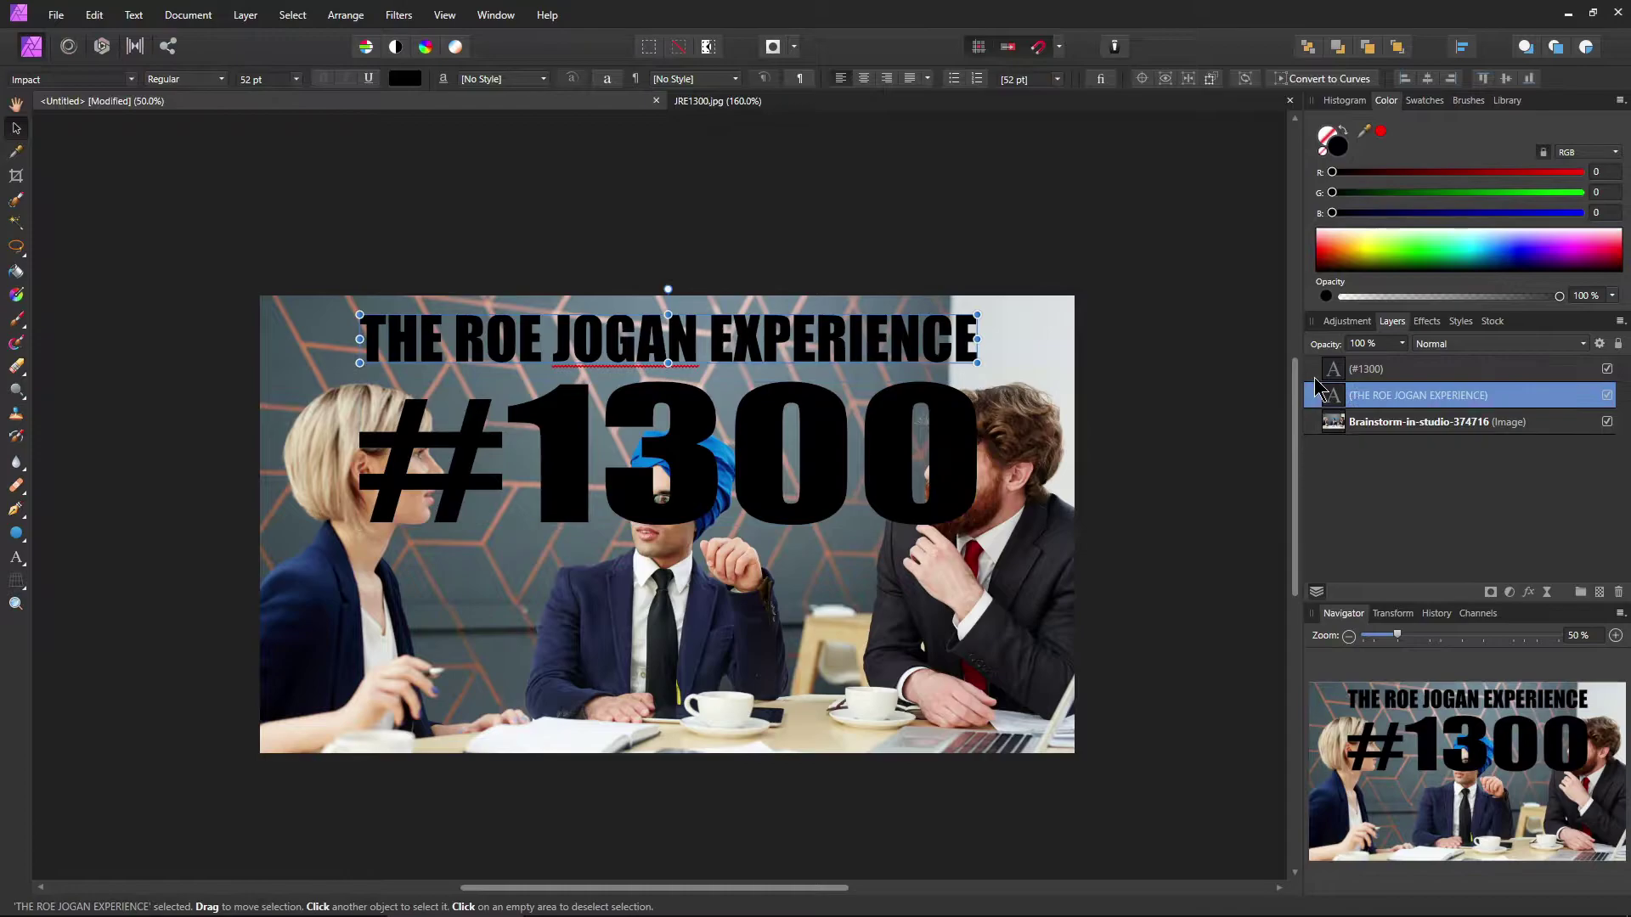
left_click(1314, 376, "shift")
left_click(404, 78)
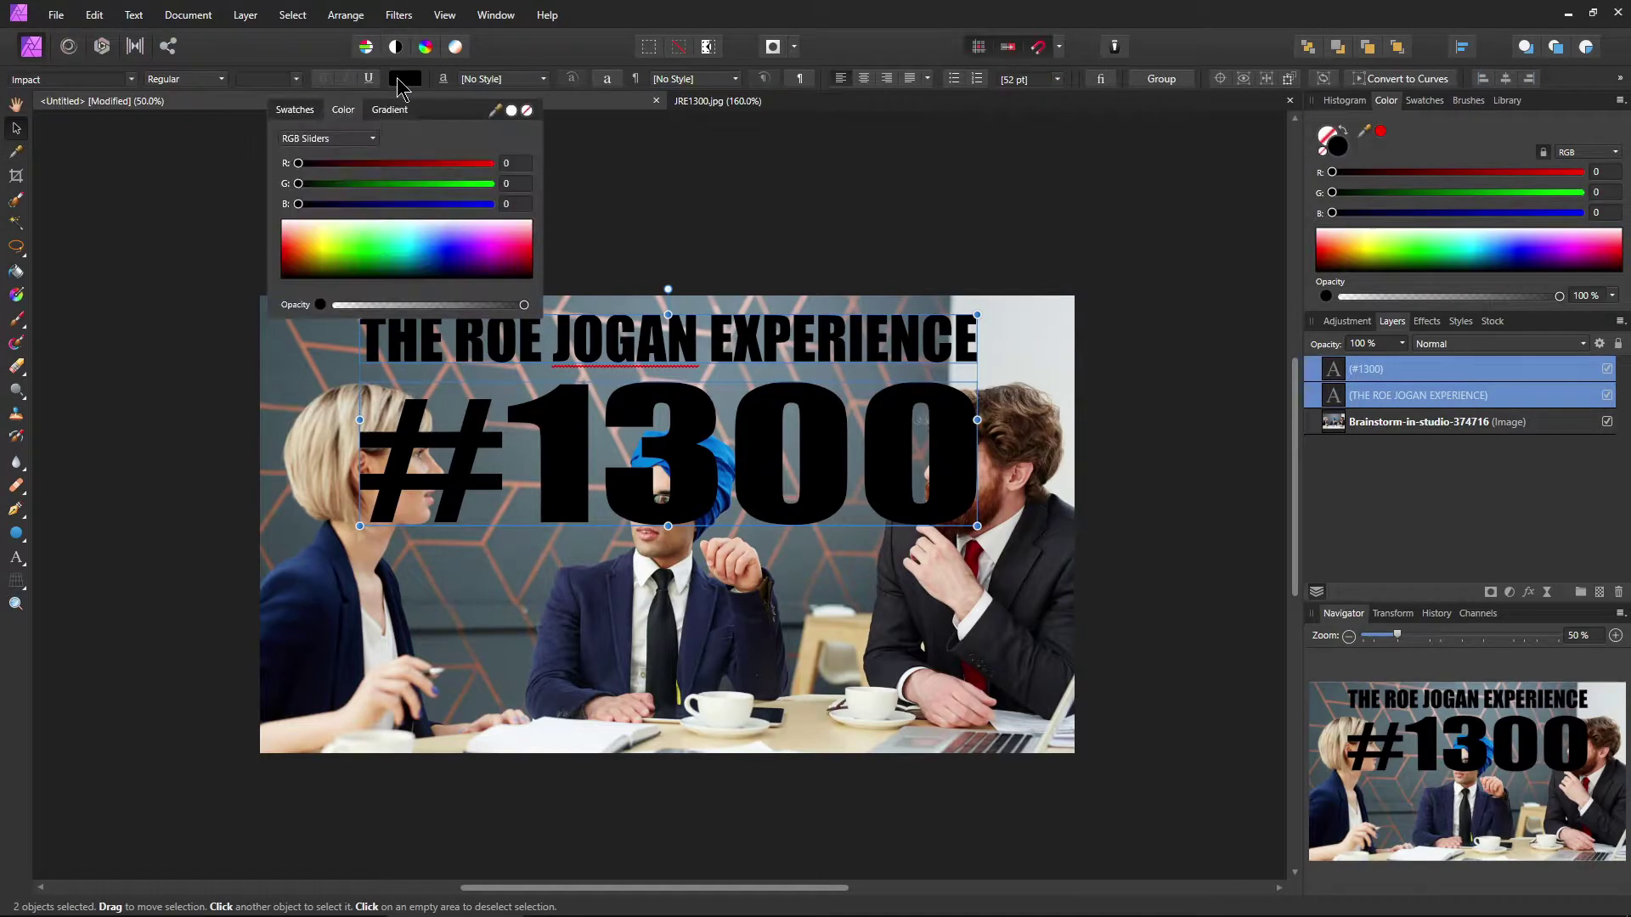
left_click_drag(322, 249, 341, 171)
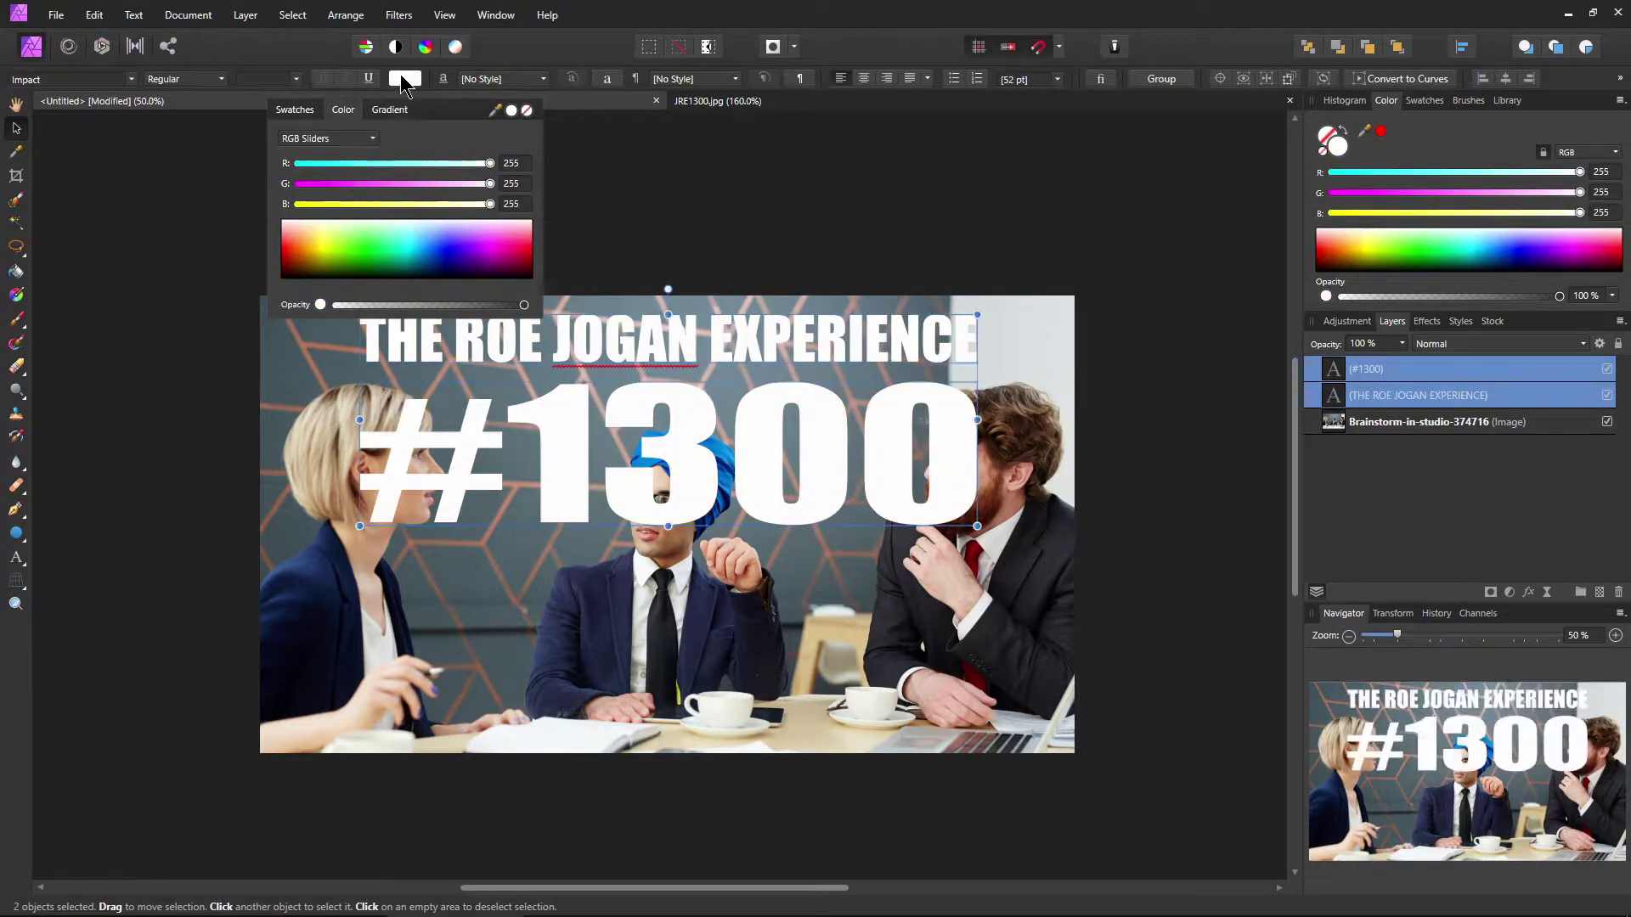
Fine-tune the positions of the title and #1300 so both stay centred on the photo.
left_click_drag(663, 354, 667, 347)
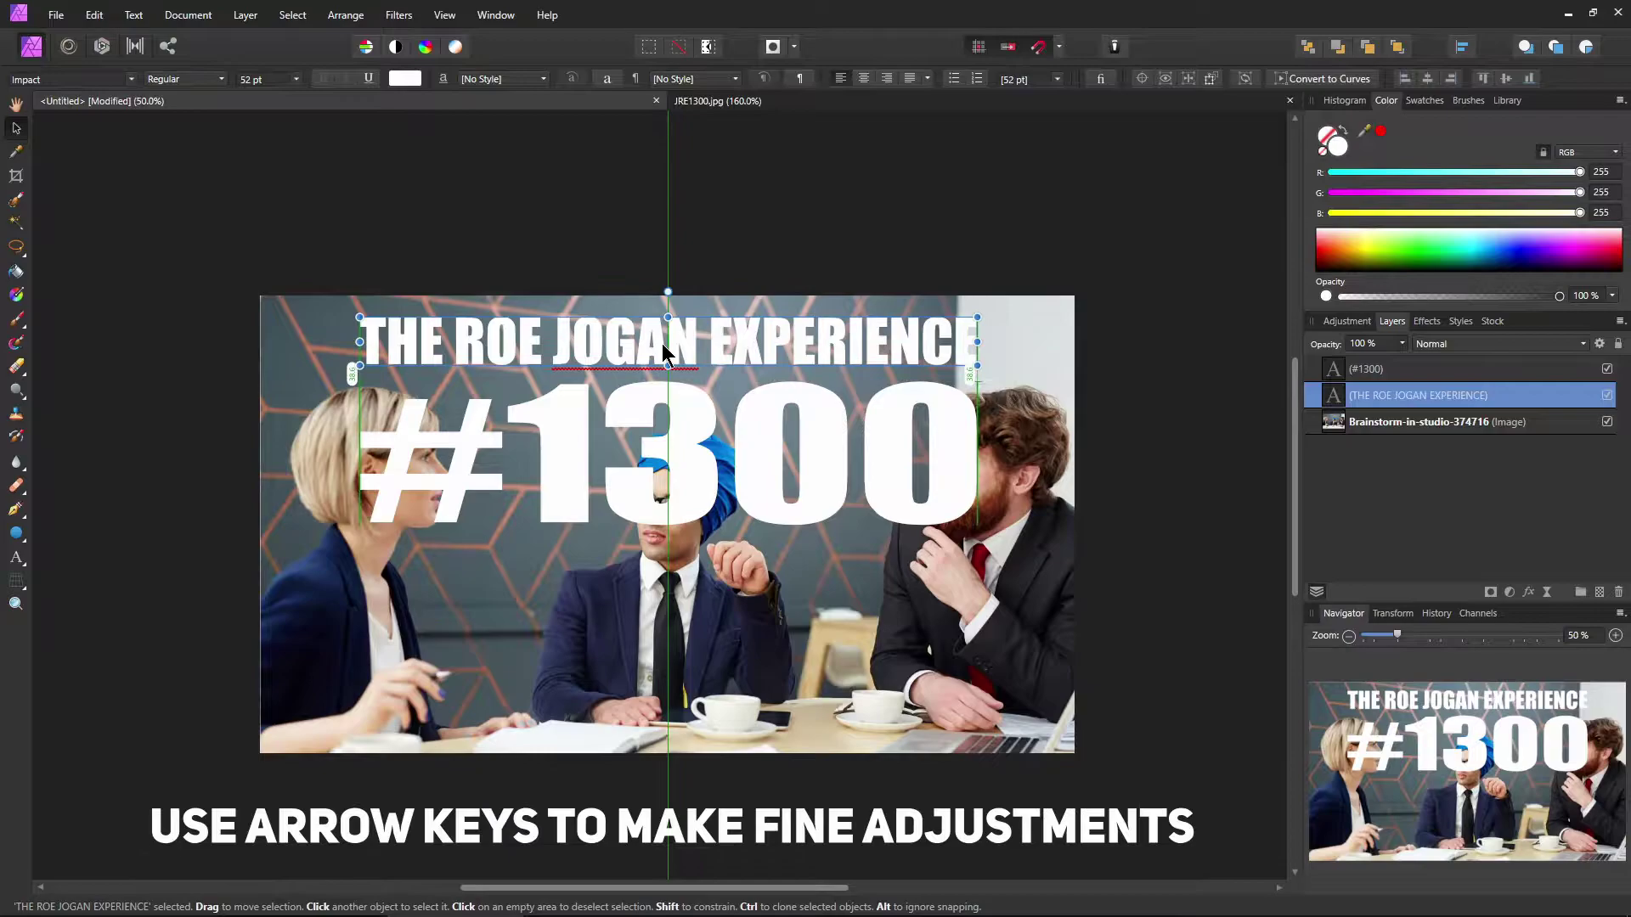
left_click(588, 502)
mouse_move(682, 478)
left_mouse_down()
mouse_move(698, 481)
mouse_move(682, 480)
left_mouse_up()
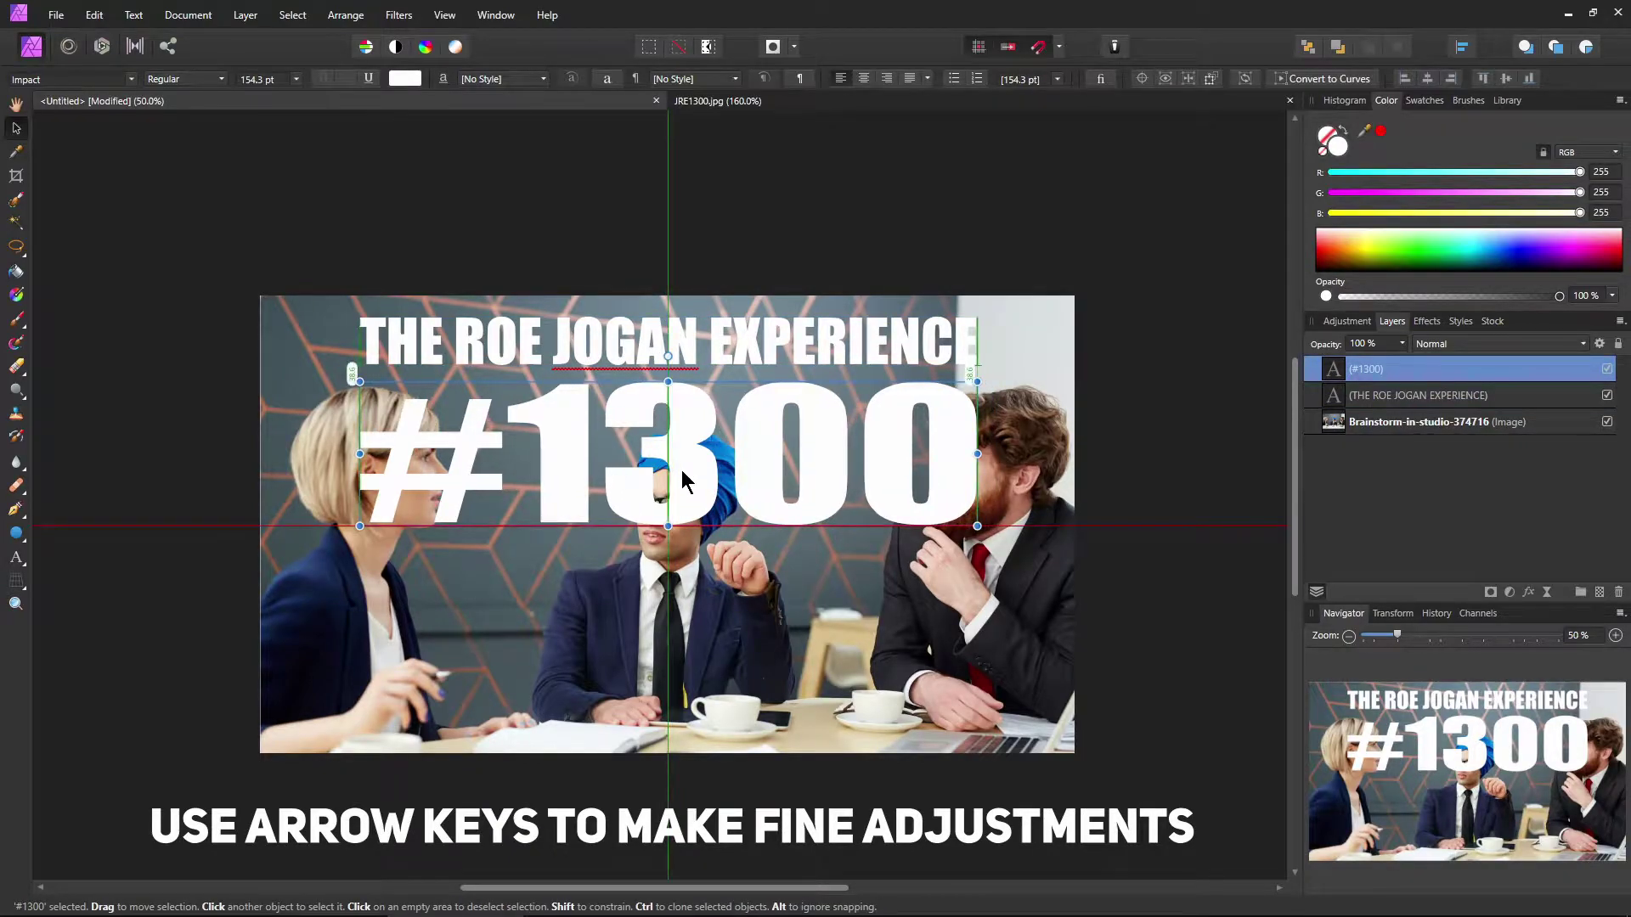
Following the reference thumbnail, duplicate the title near the photo's lower edge, replace its text with the guest's full name, and centre it.
left_click(748, 103)
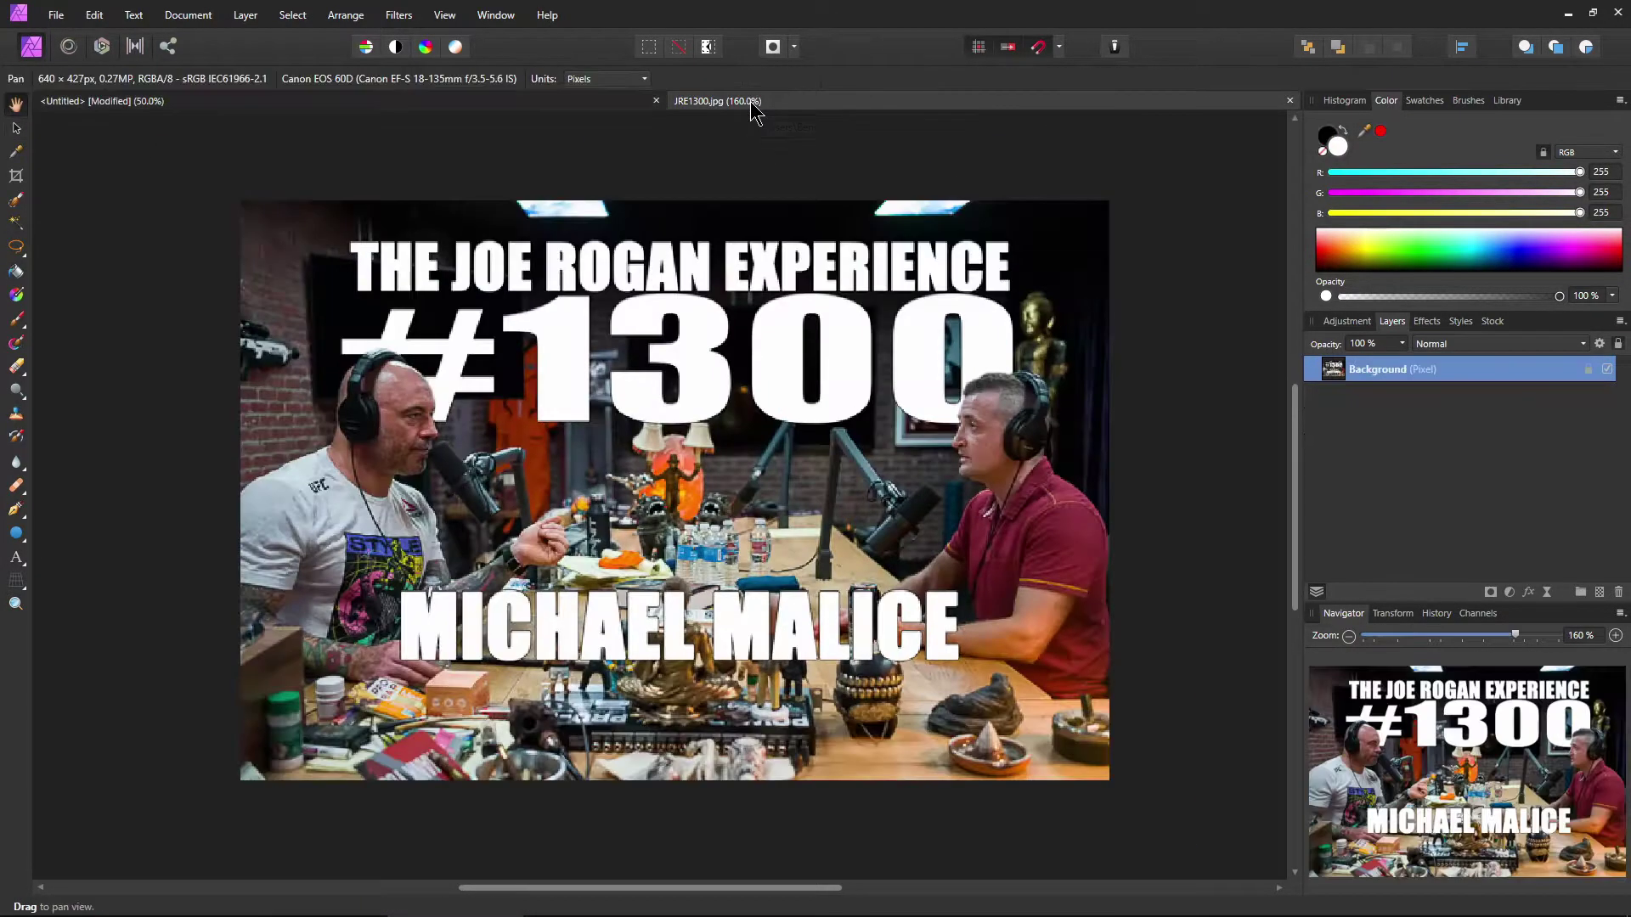
left_click(439, 102)
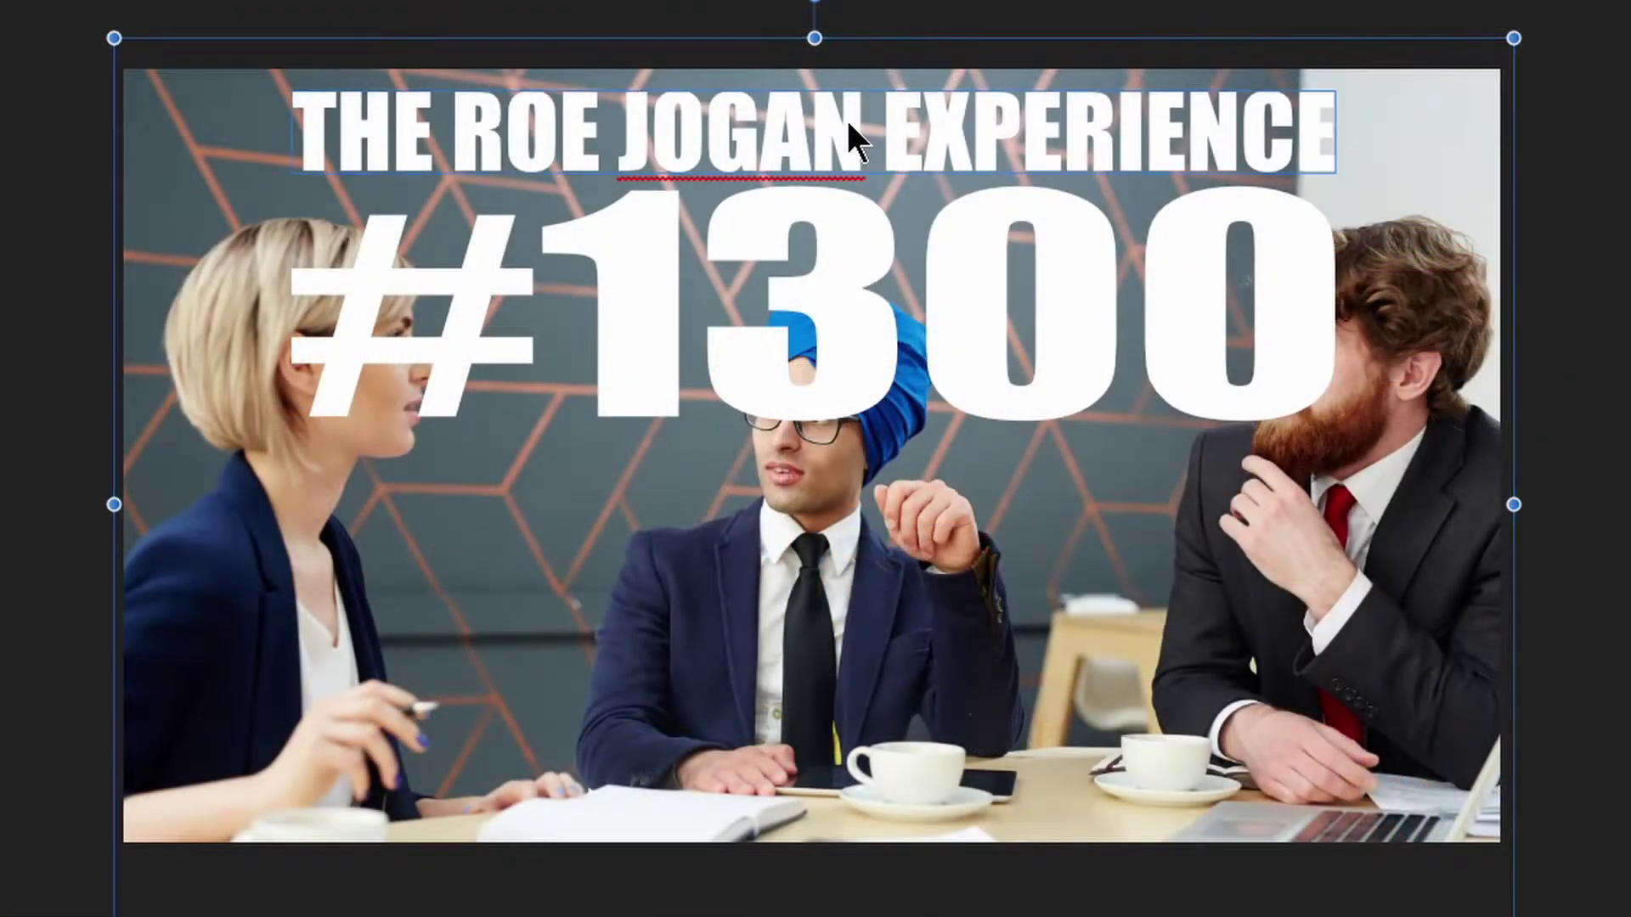
left_click(846, 118)
left_click_drag(880, 133, 883, 695)
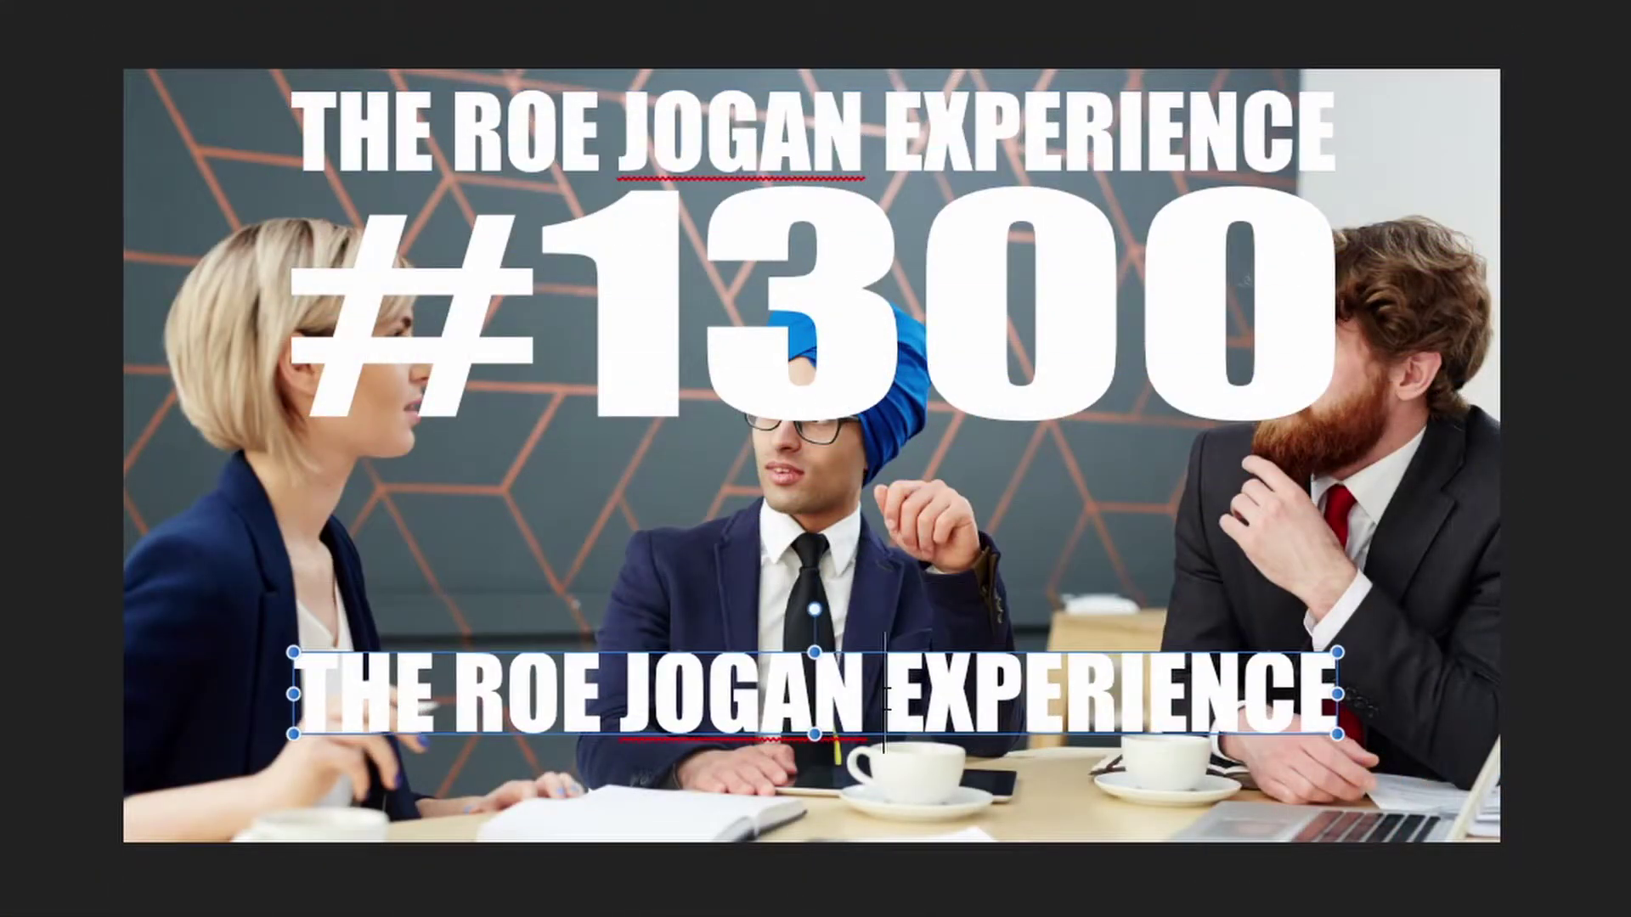
key("ctrl+a")
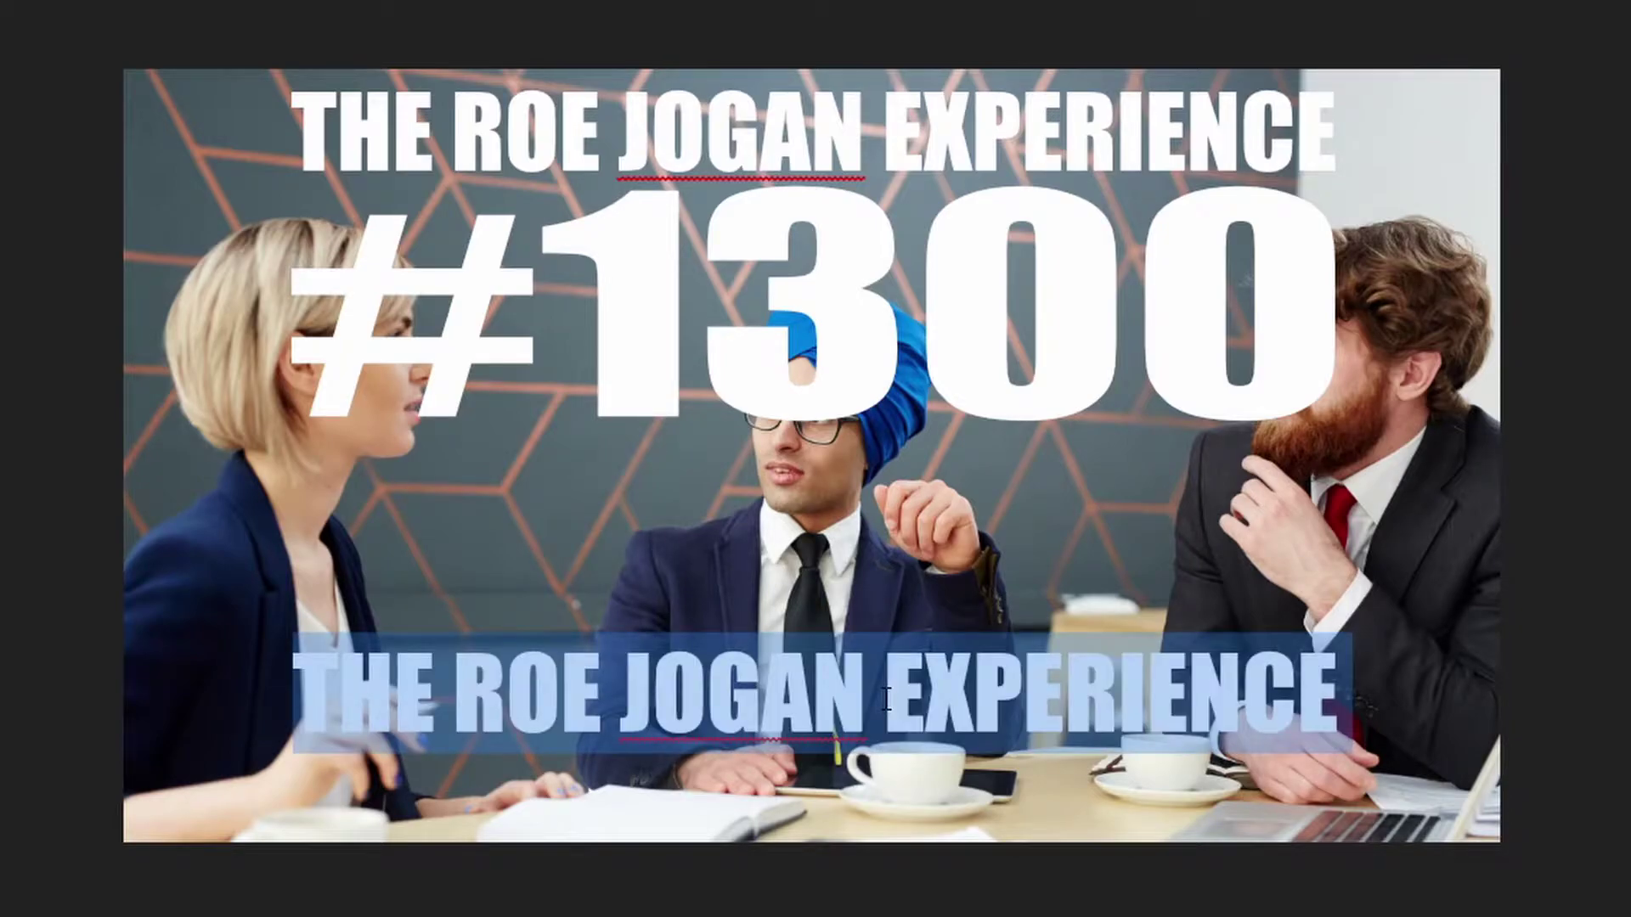
type("MR. FRANK FRANKERSON")
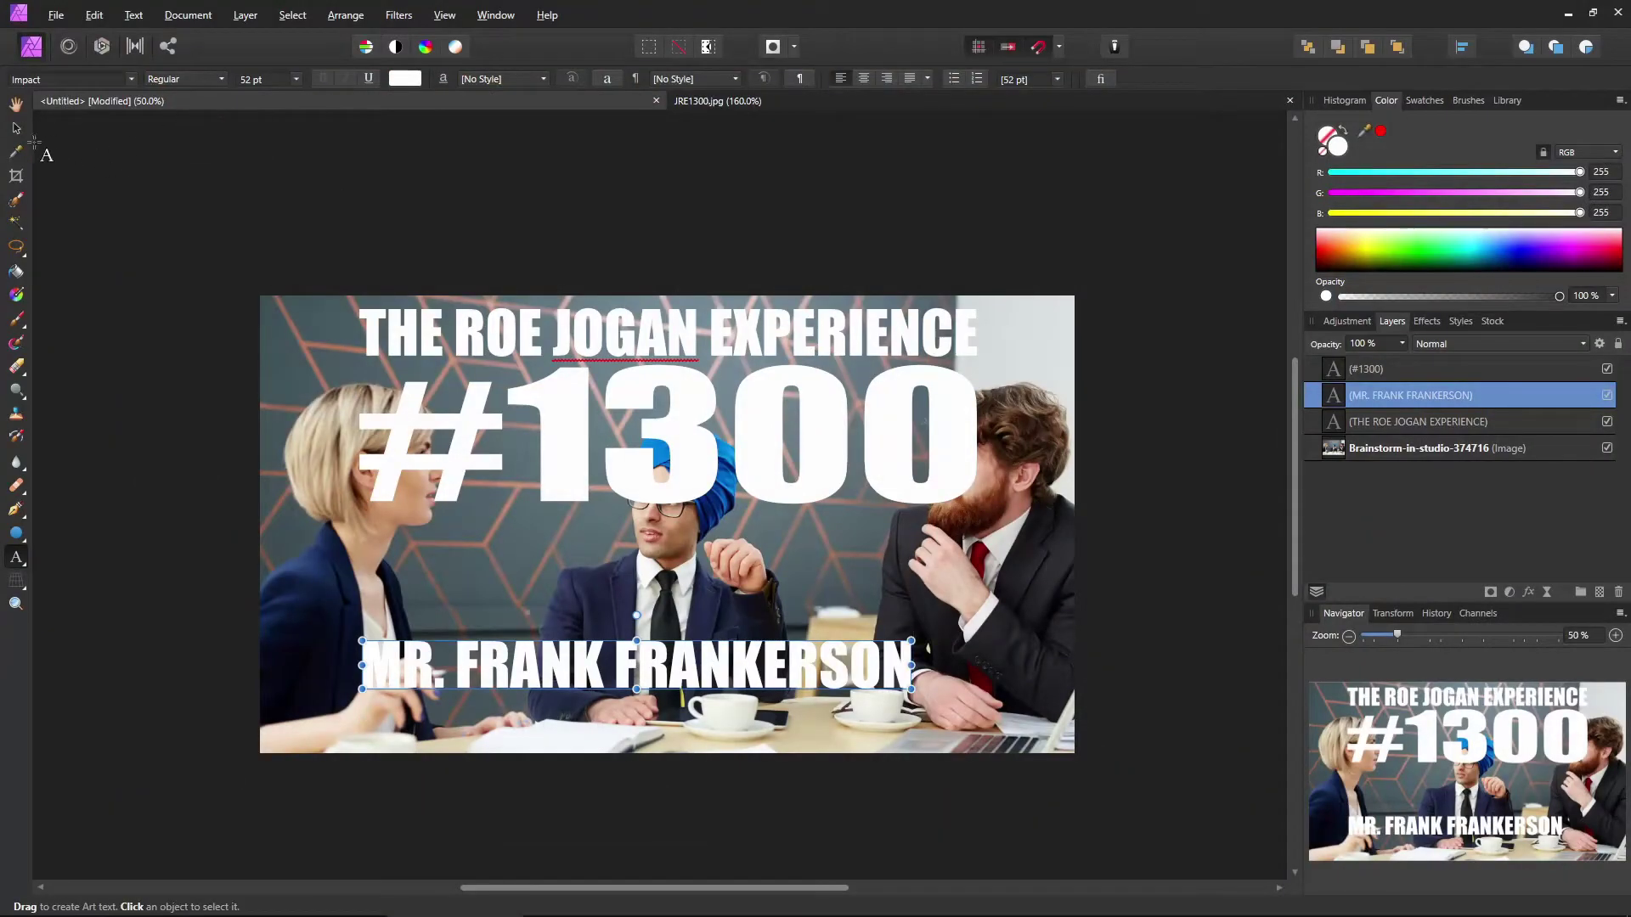
left_click(16, 129)
left_click_drag(597, 680, 631, 675)
Add an outer shadow to all three text layers with 0.5 px radius, 10.5 px offset, 9% intensity and a 315° angle.
left_click(1318, 421)
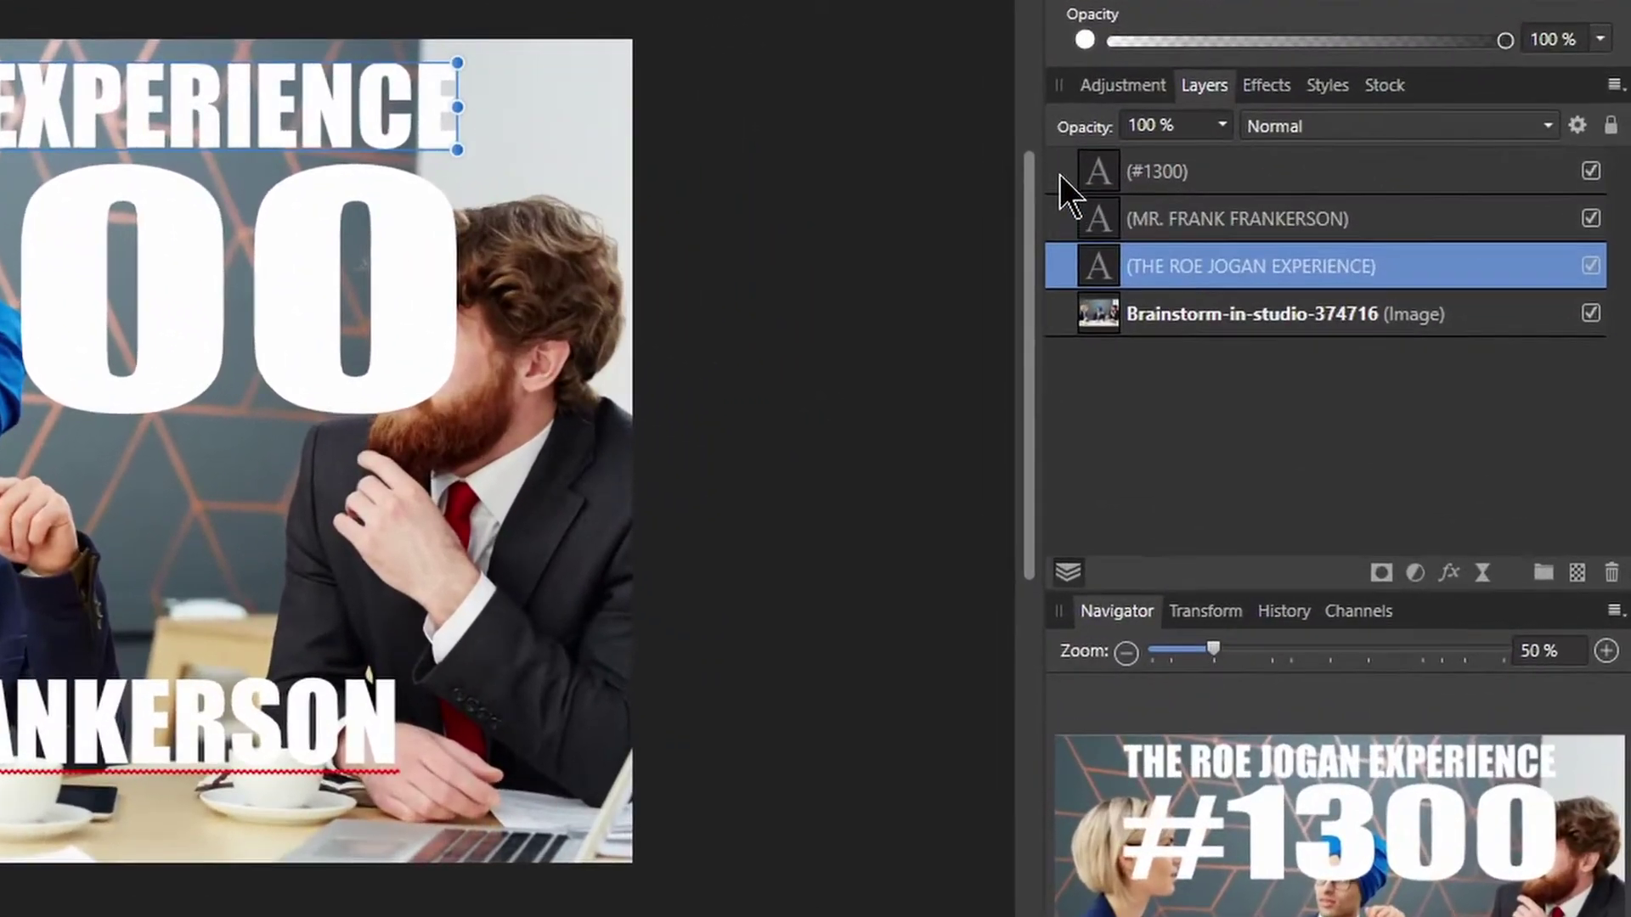
left_click(1058, 175, "shift")
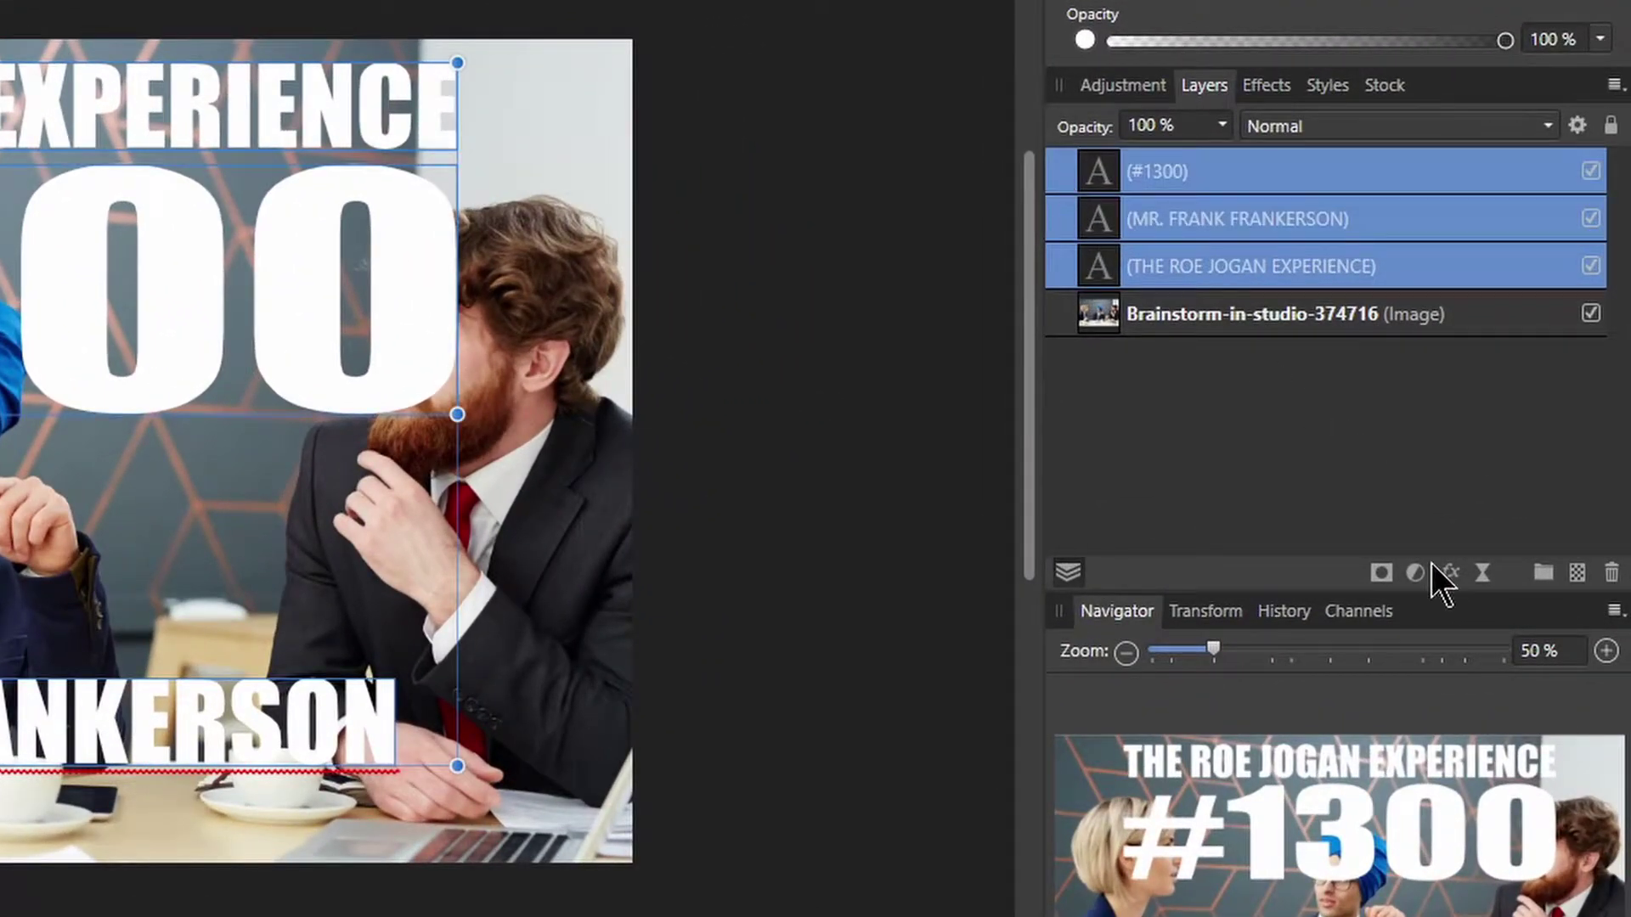
left_click(1451, 576)
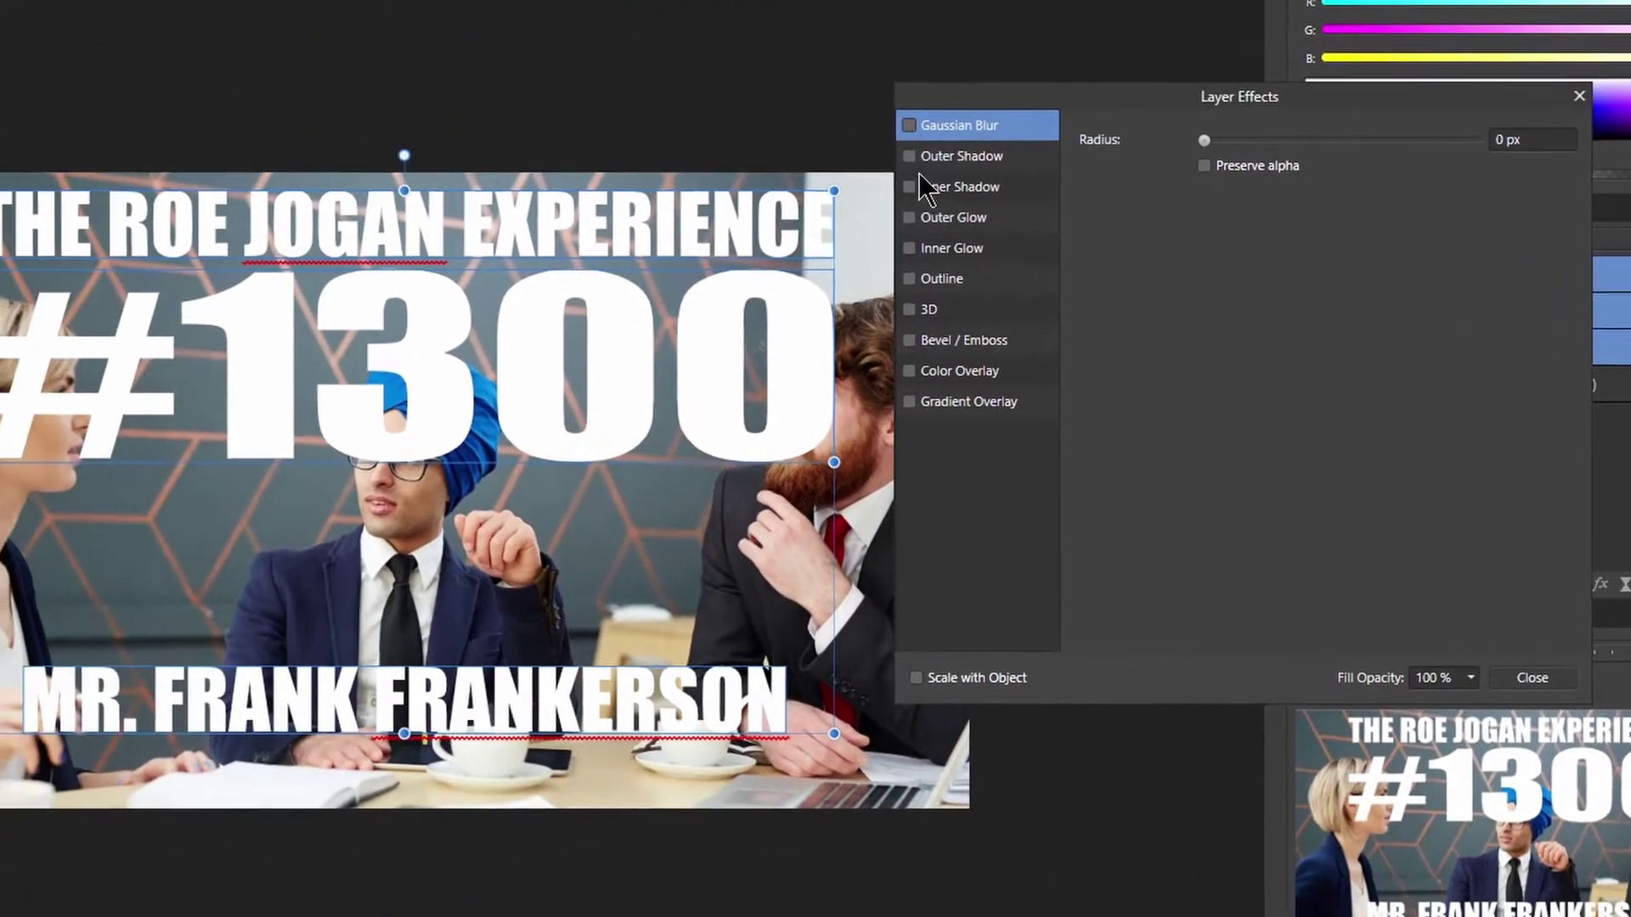
left_click(909, 156)
left_click_drag(1204, 223, 1333, 230)
left_click(1219, 348)
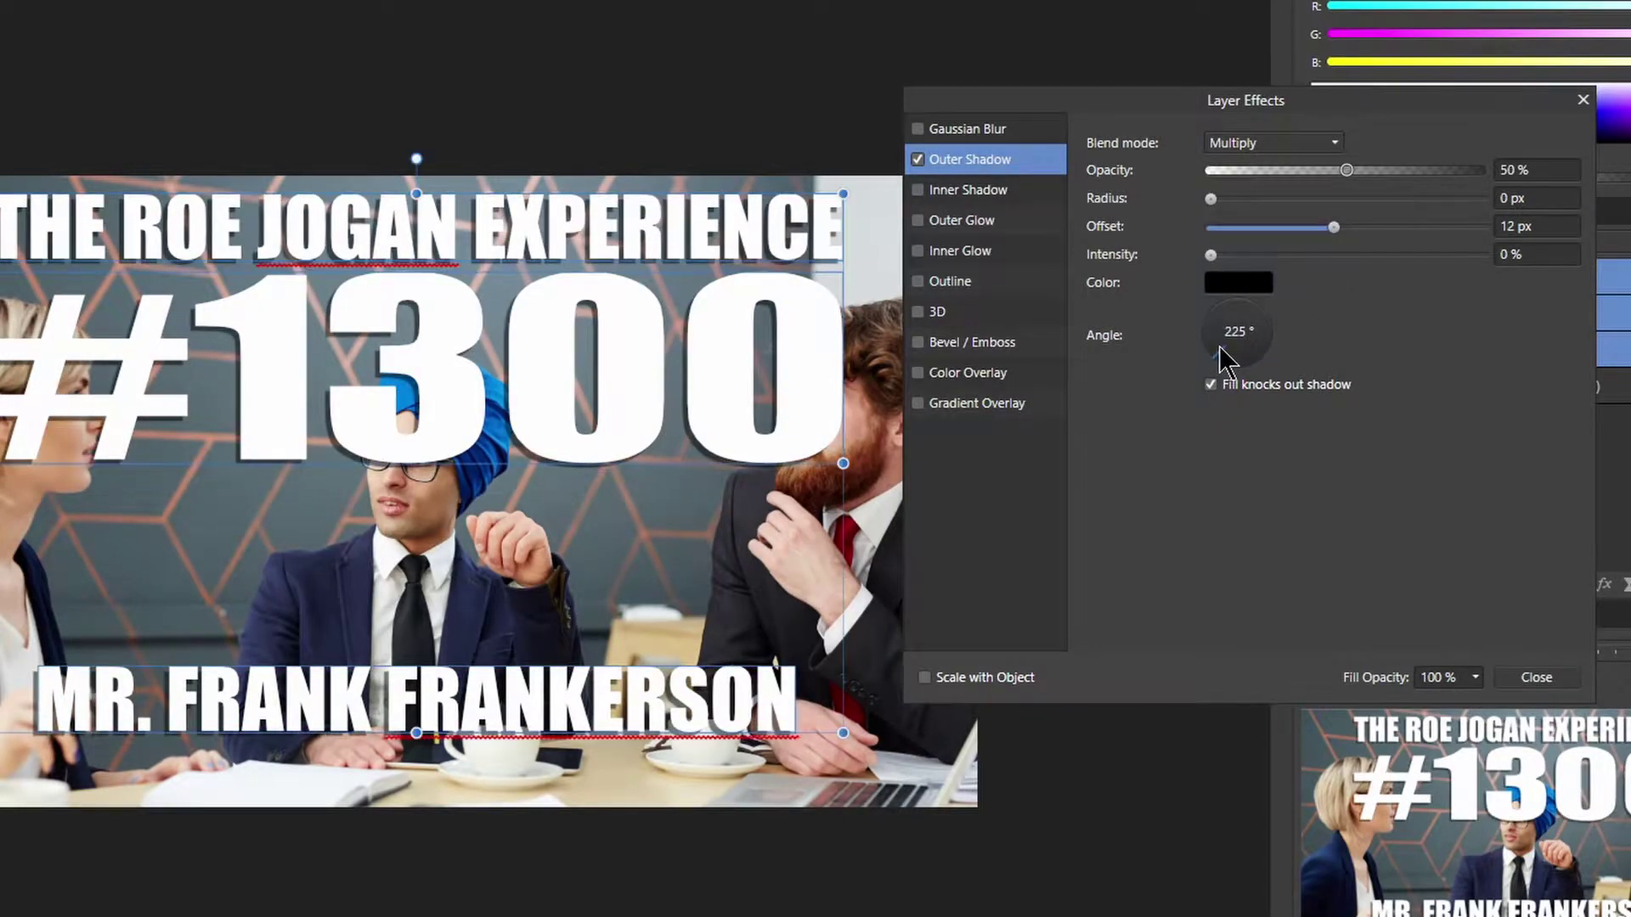
left_click(1238, 358)
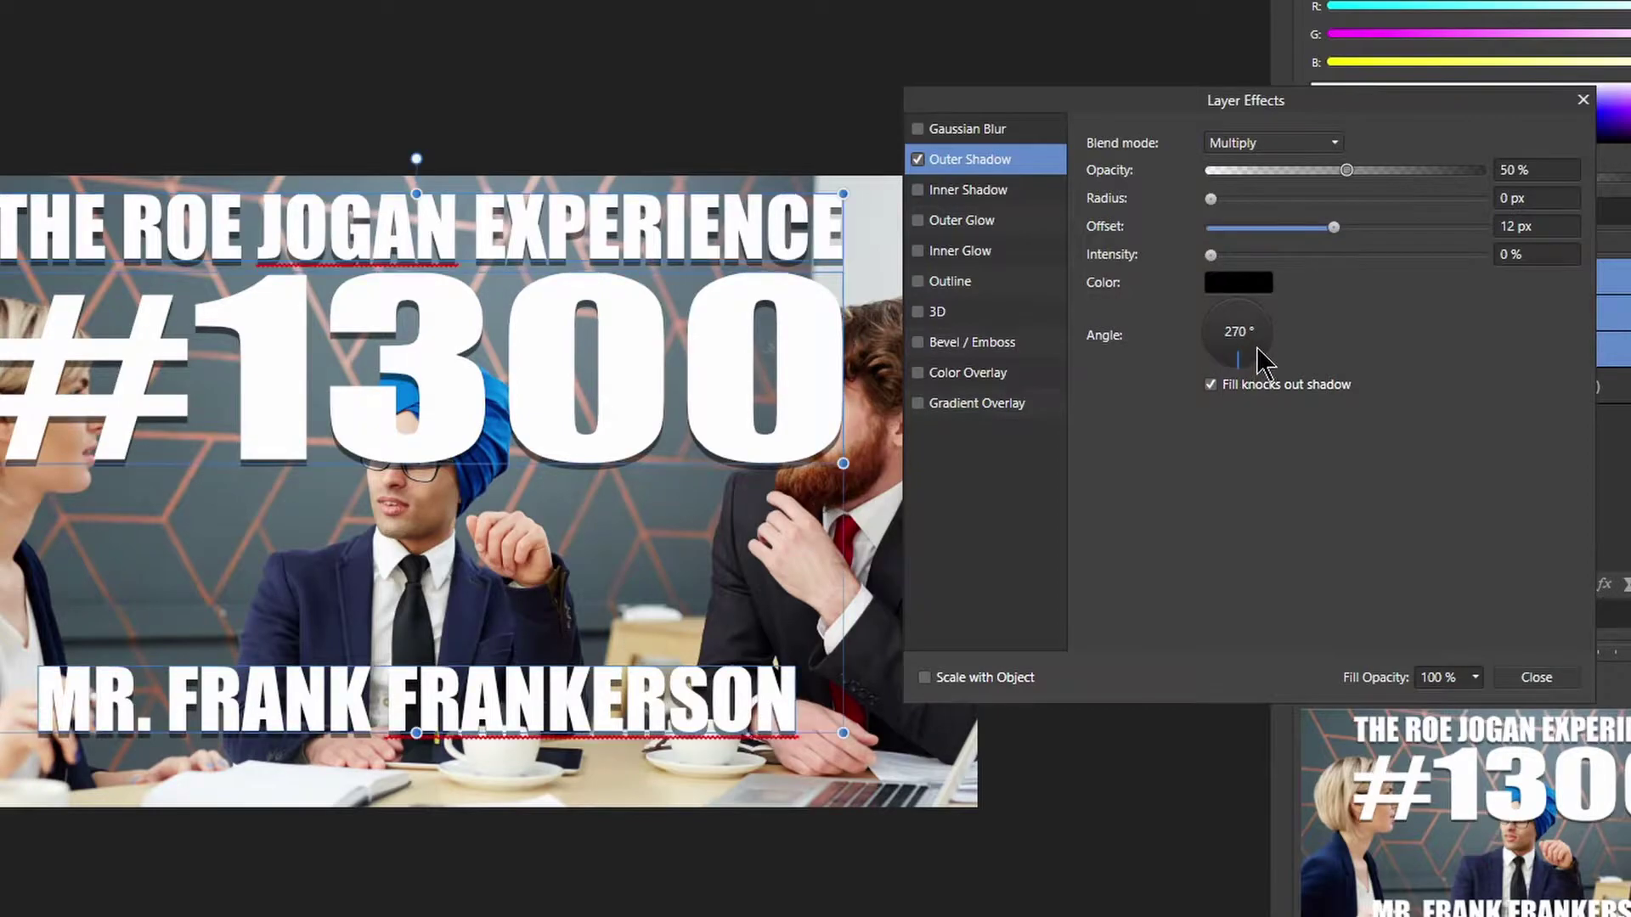
left_click(1257, 352)
left_click_drag(1341, 228, 1330, 228)
left_click_drag(1210, 198, 1241, 199)
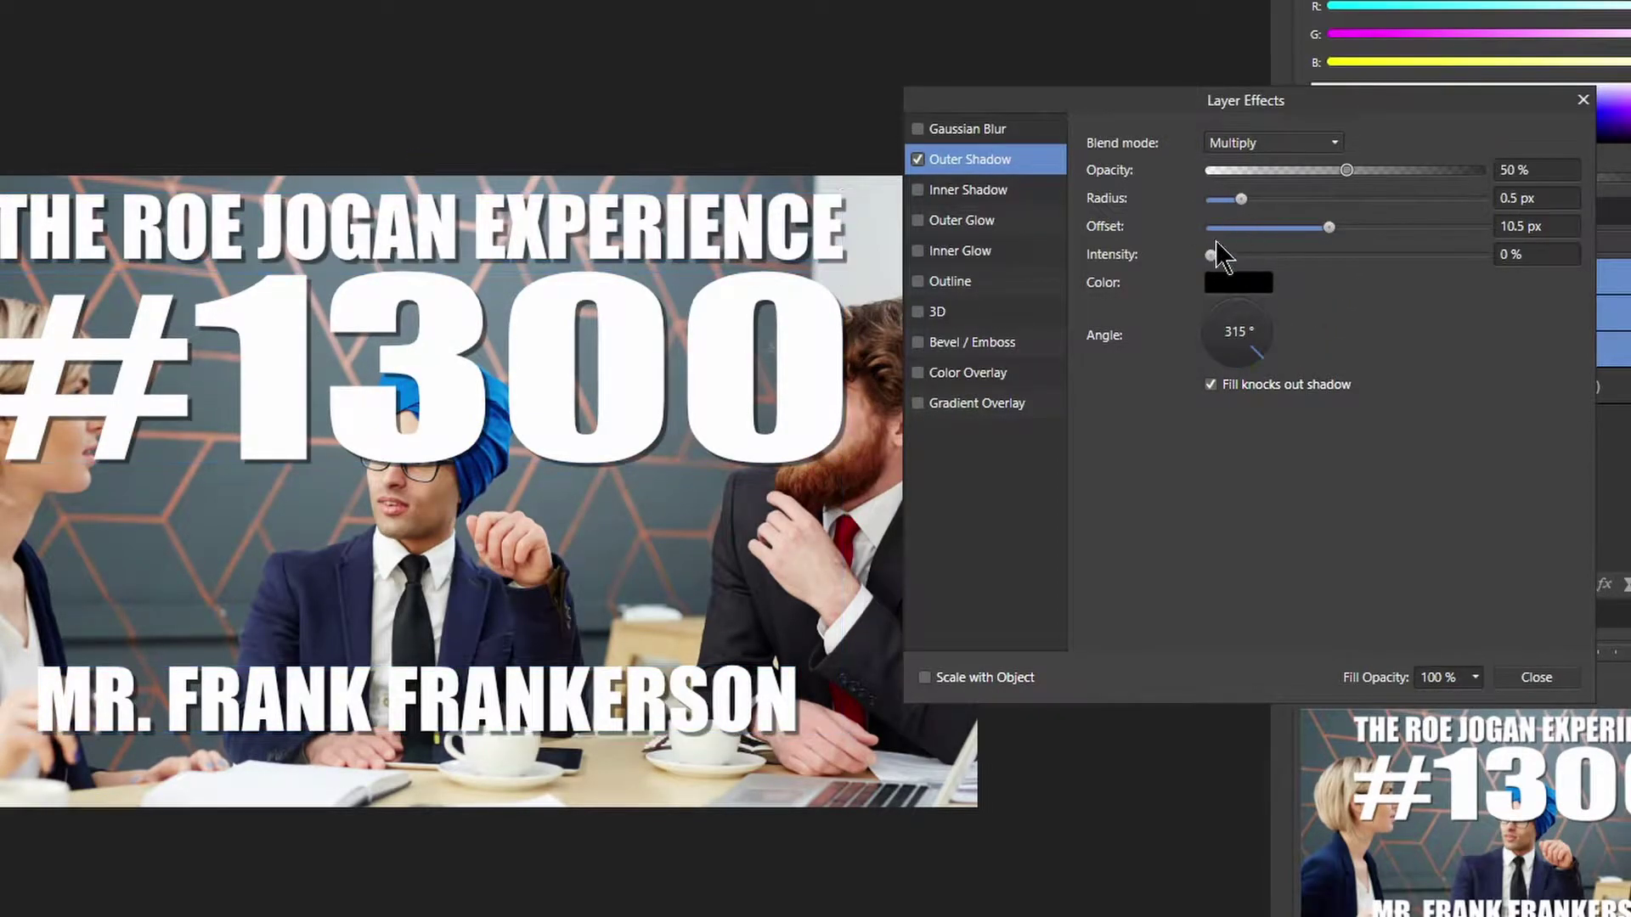
left_click_drag(1210, 255, 1235, 254)
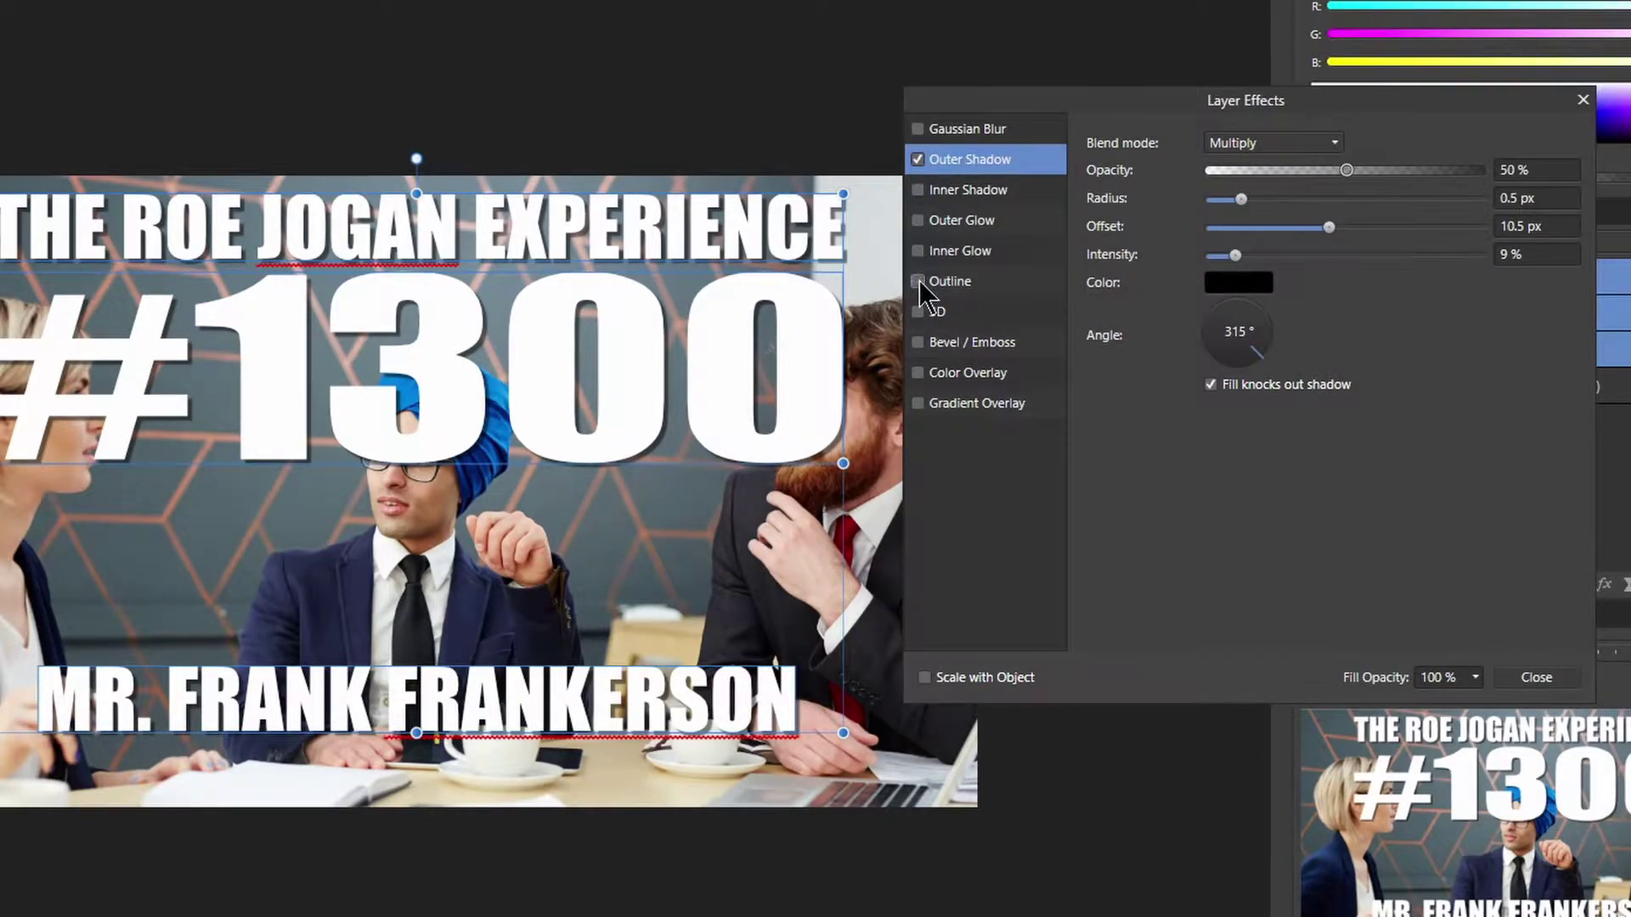
Add a black outside outline with a 1.3 px radius to the three text layers and close the layer effects.
left_click(954, 284)
left_click_drag(1210, 209, 1274, 214)
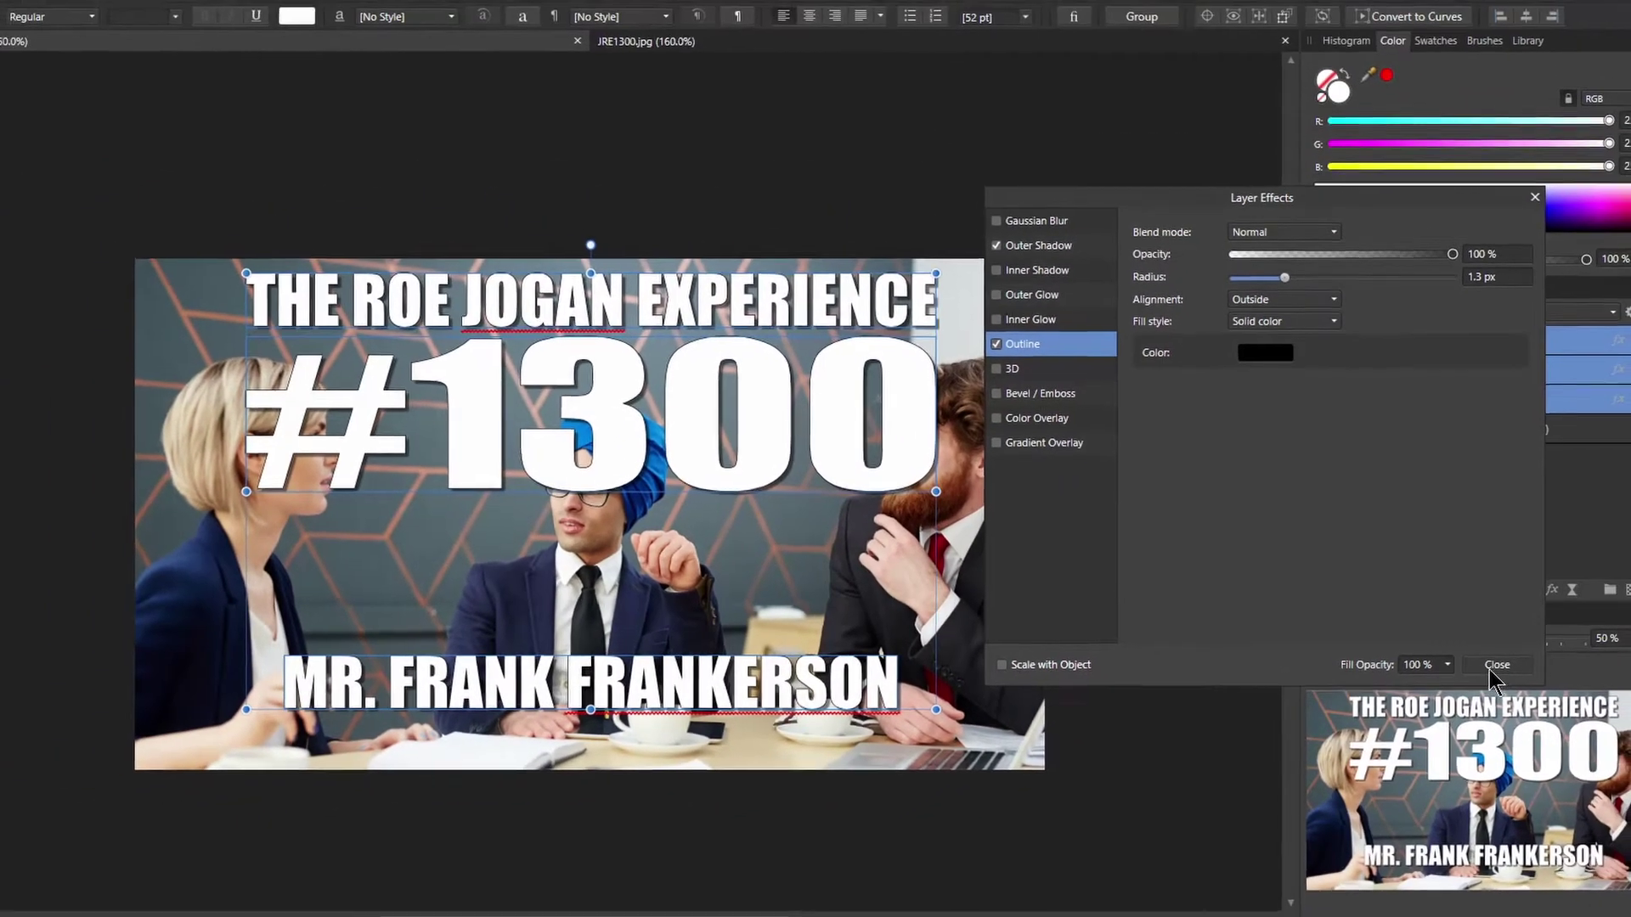
left_click(1492, 667)
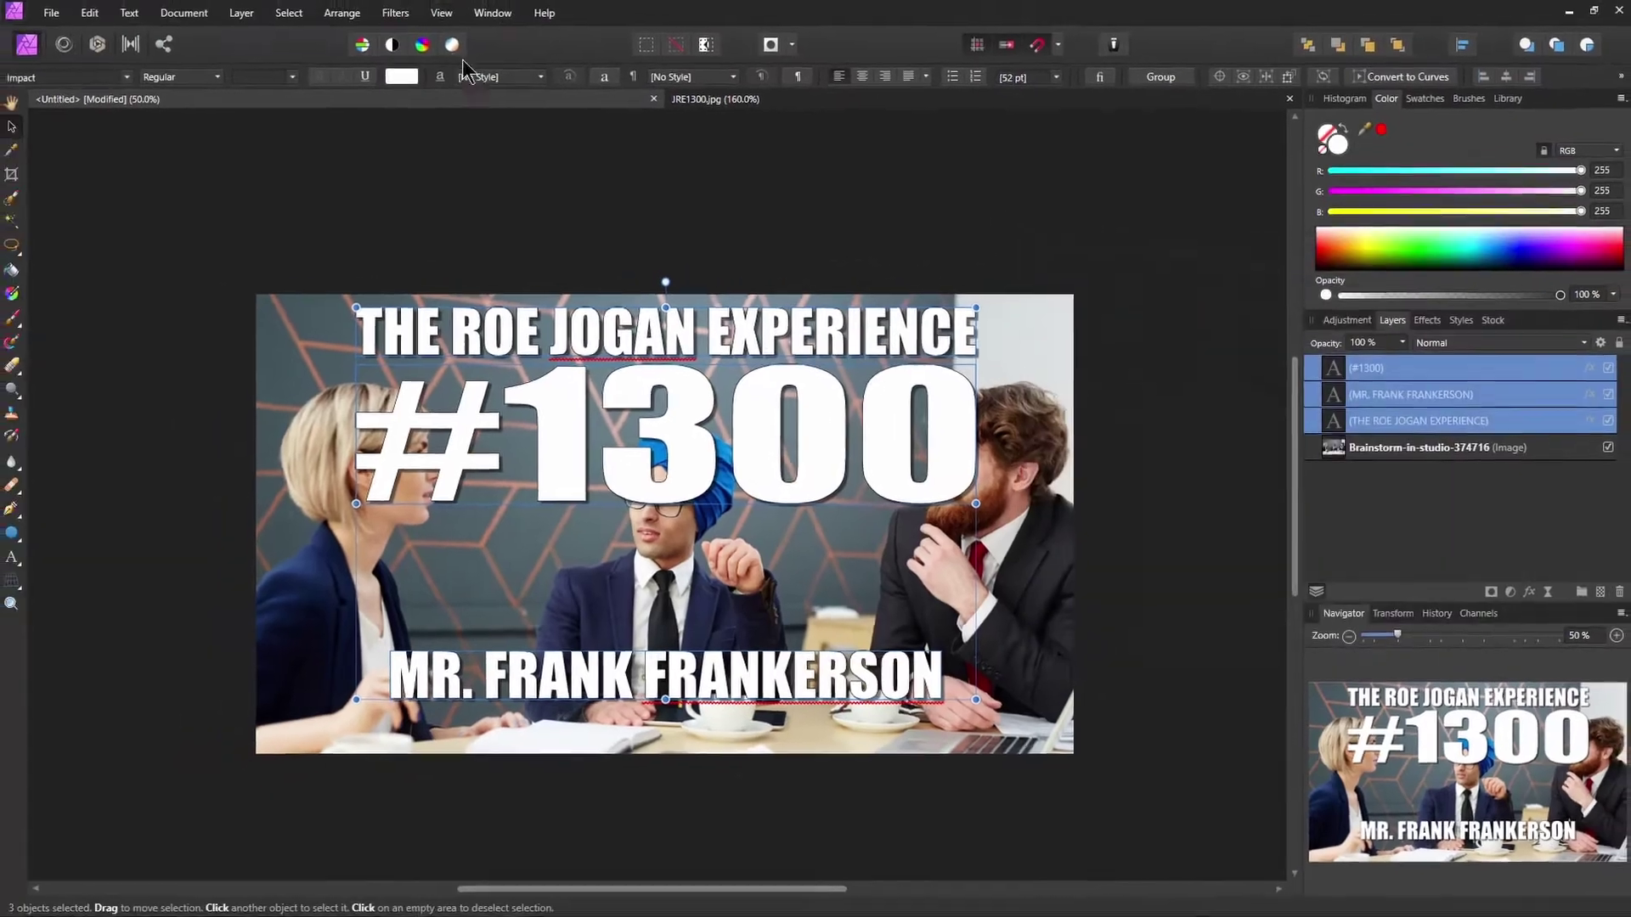
Examine the edges of the guest name lettering up close in the JRE1300.jpg reference.
left_click(671, 41)
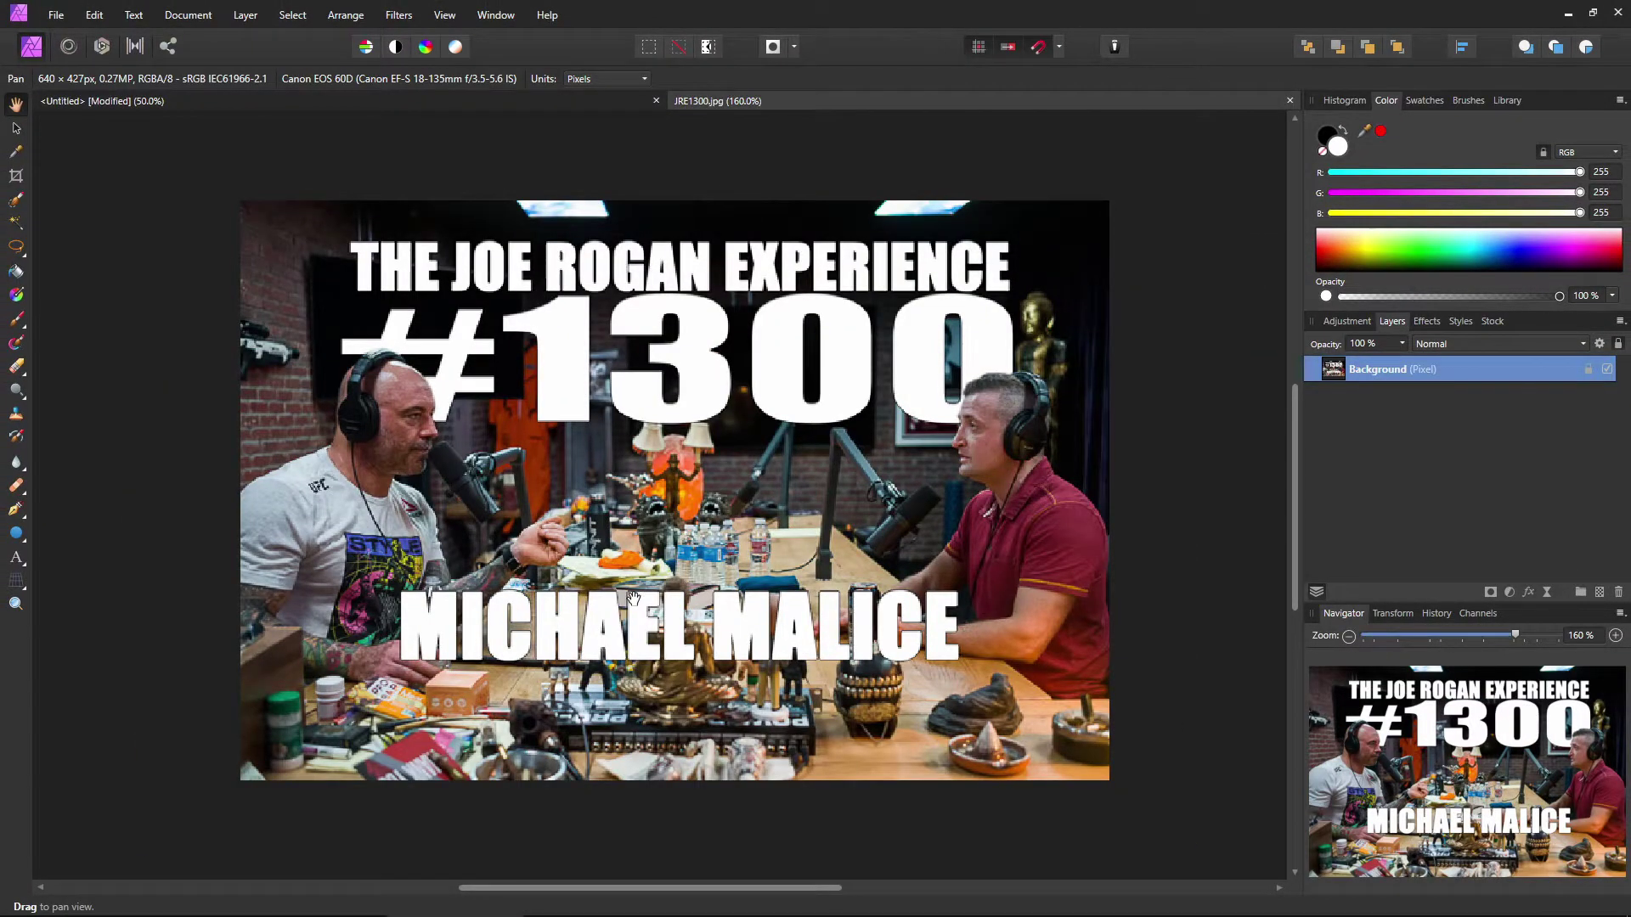
scroll(632, 599, "up", 6)
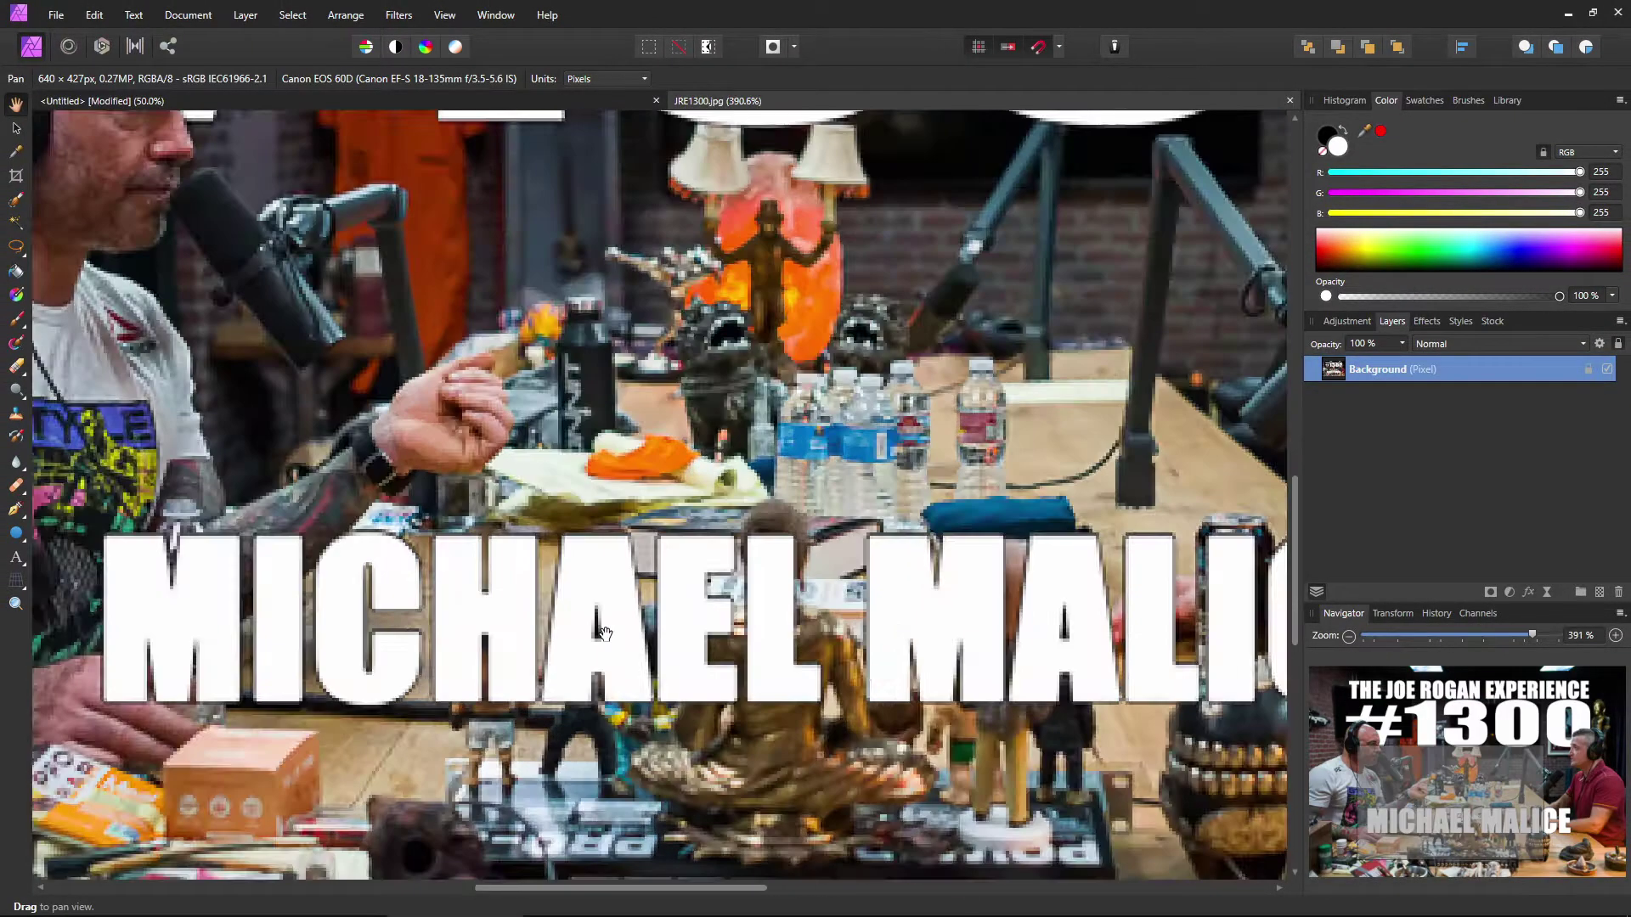
scroll(726, 493, "down", 2)
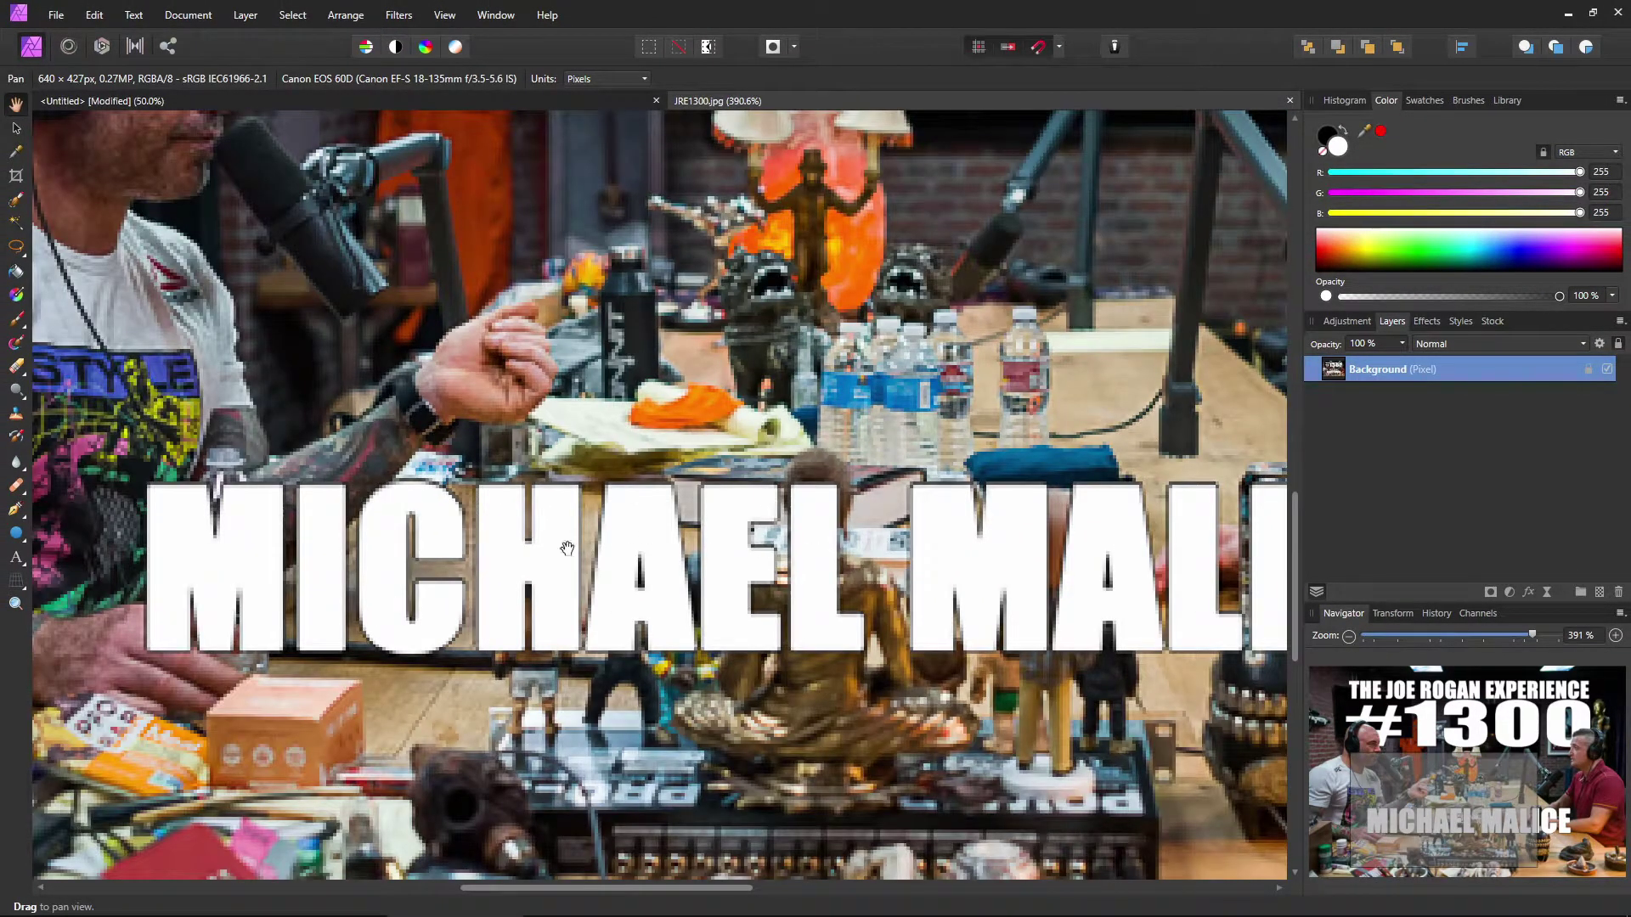
scroll(584, 545, "down", 3)
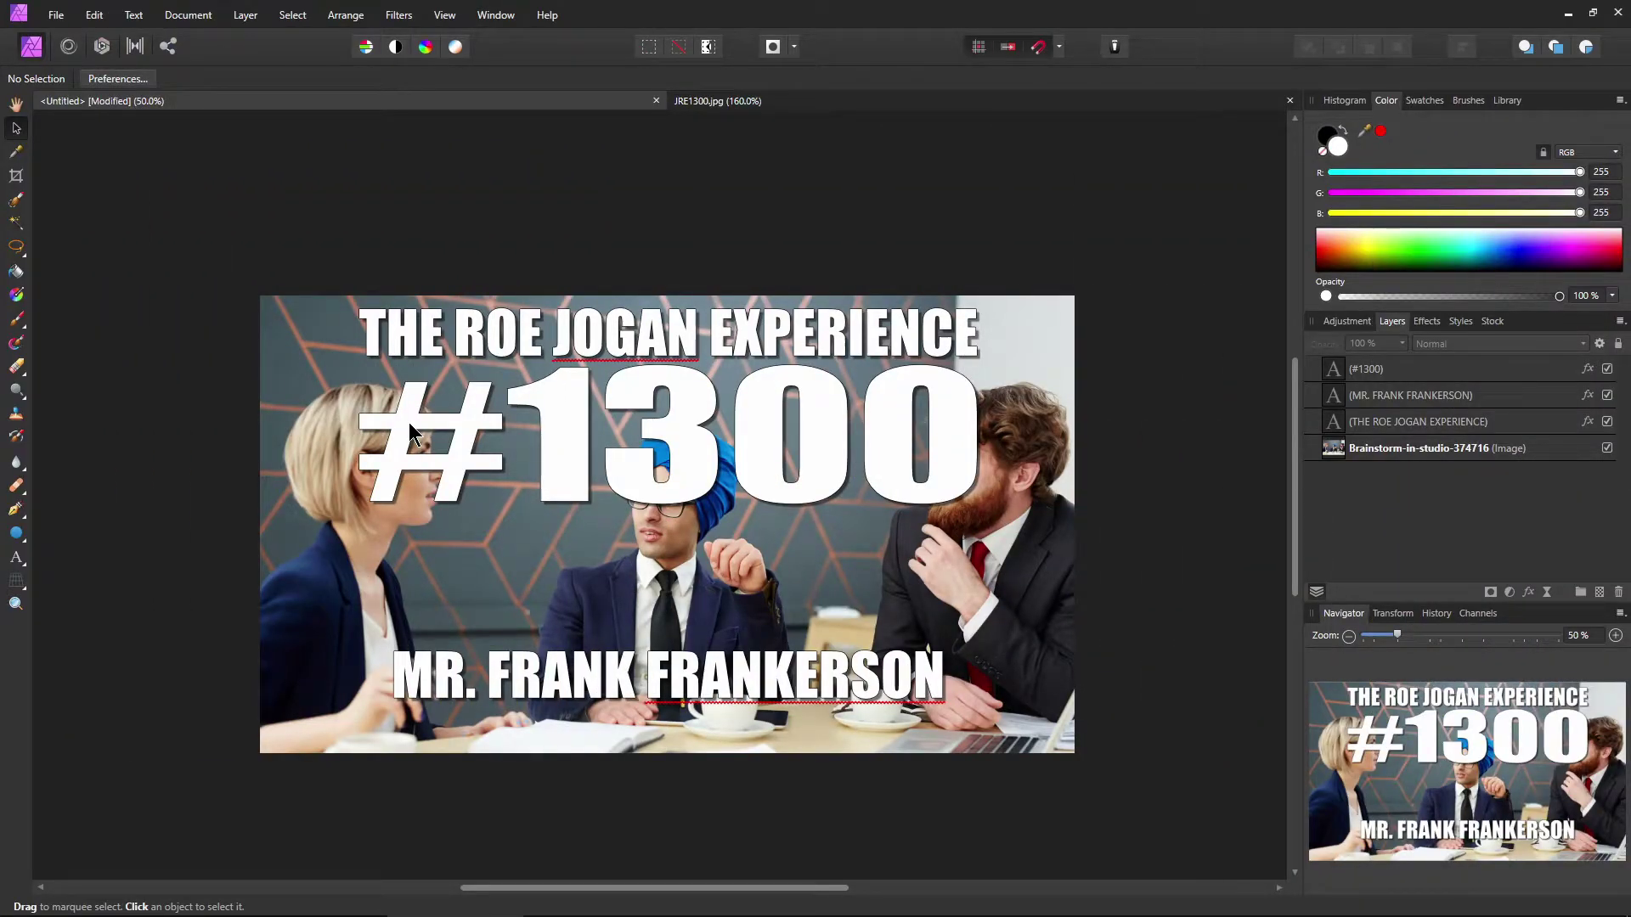
Examine up close where the # of #1300 overlaps the woman's head in the meeting photo.
left_click(1342, 463)
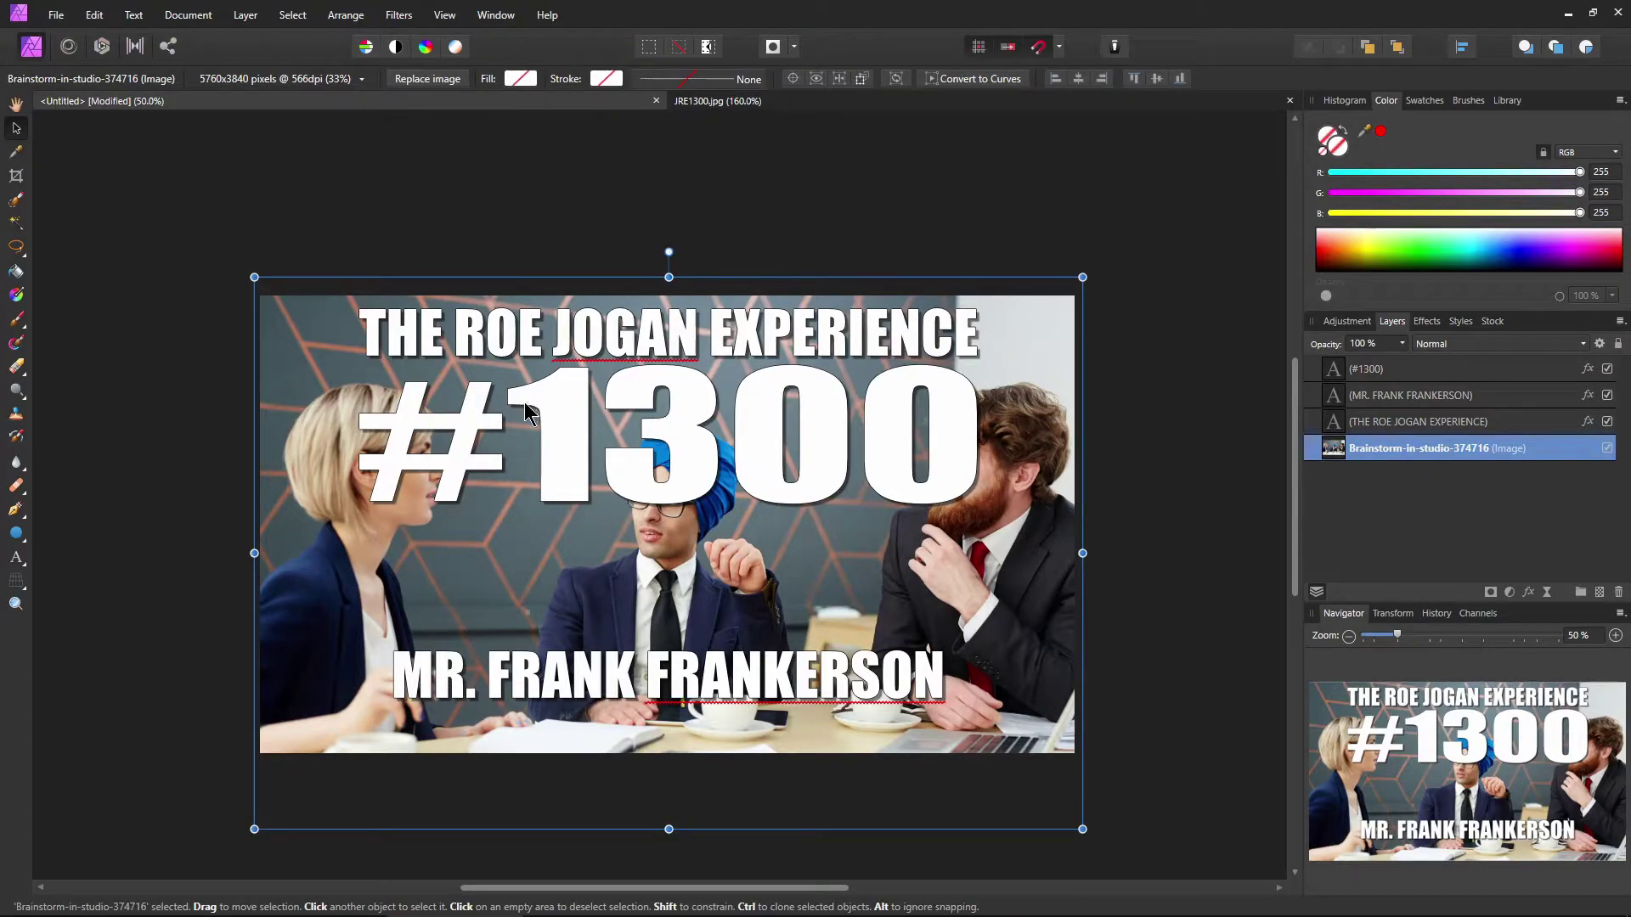
key("ctrl+1")
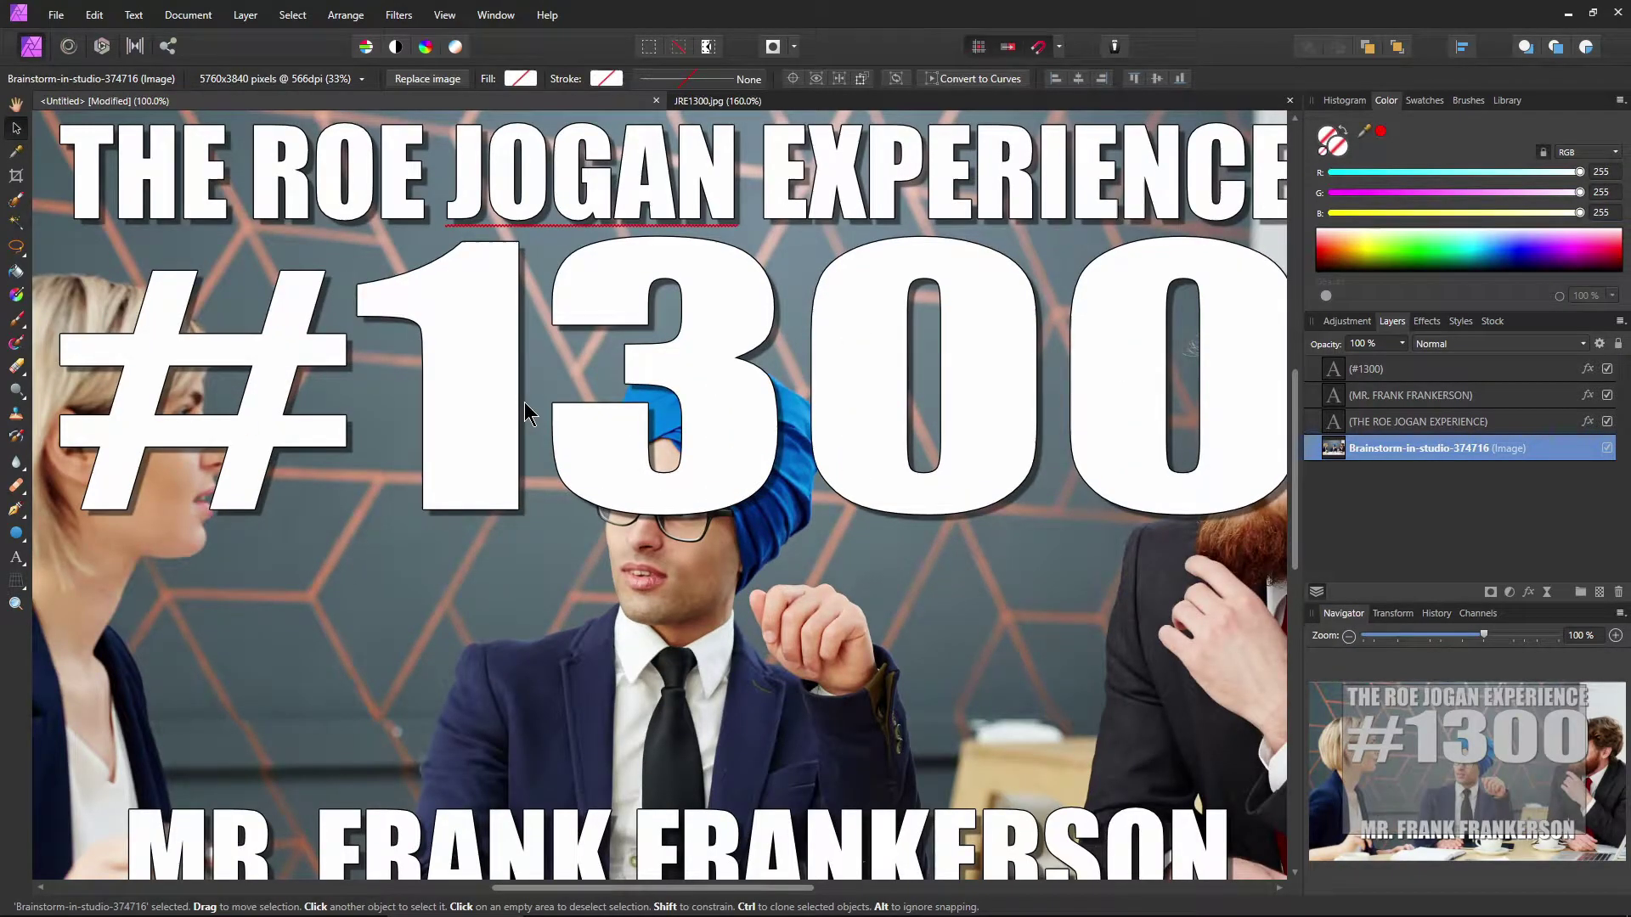
scroll(523, 401, "down", 3)
scroll(523, 401, "up", 1)
scroll(524, 401, "down", 2)
scroll(523, 400, "up", 6)
scroll(523, 401, "up", 1)
scroll(524, 401, "down", 1)
left_click_drag(240, 574, 552, 547)
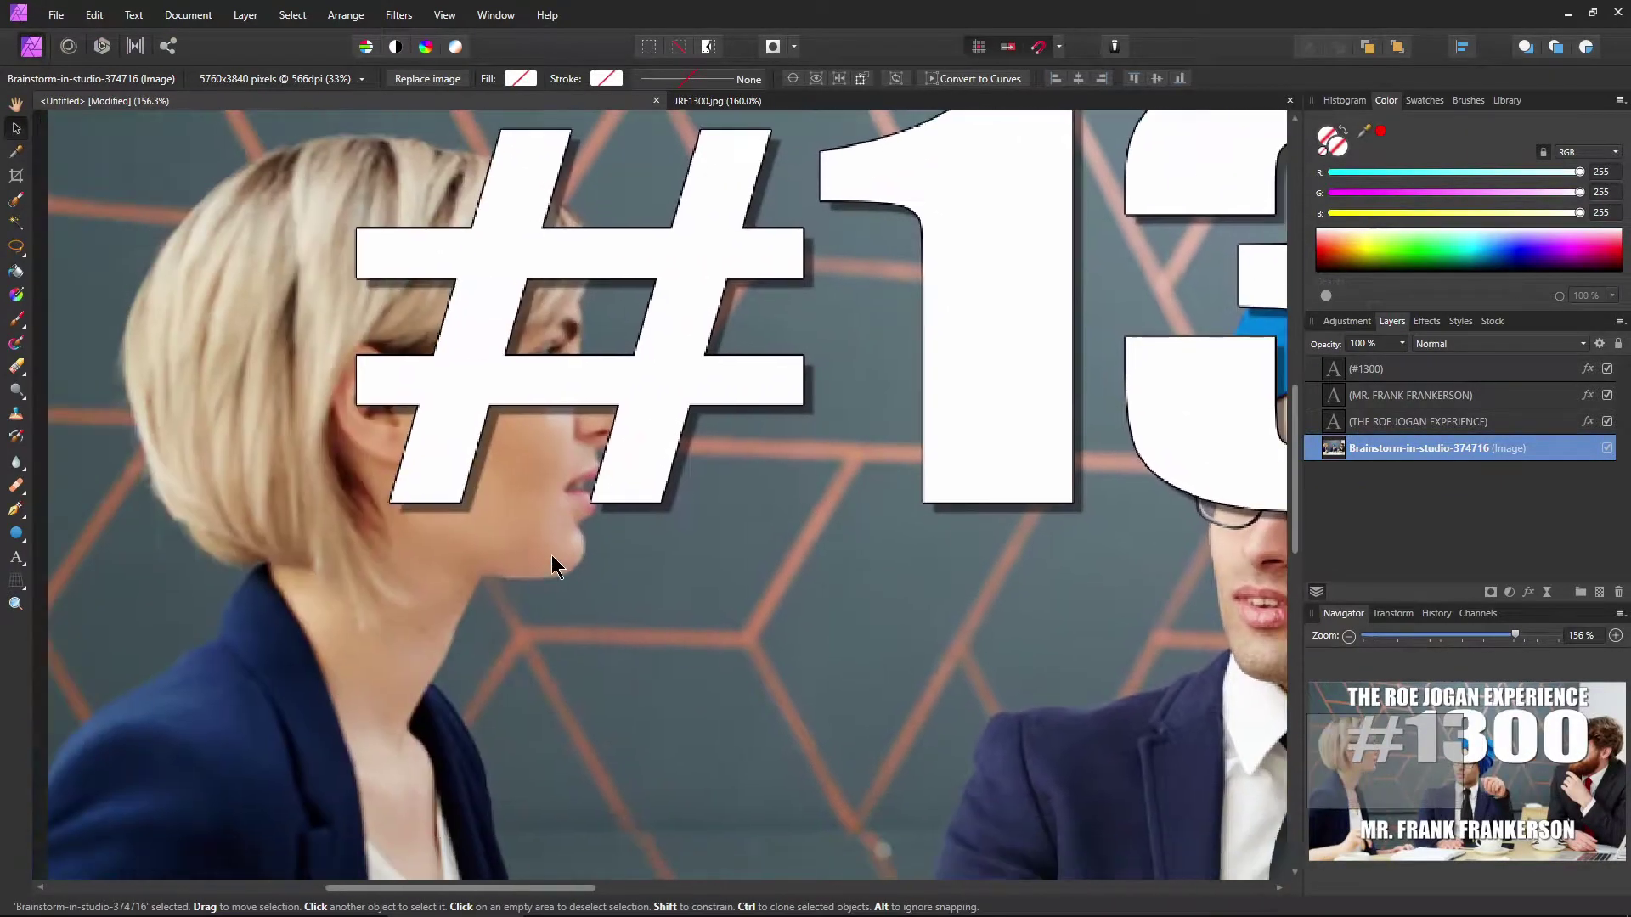
scroll(552, 548, "up", 4)
scroll(552, 548, "left", 1)
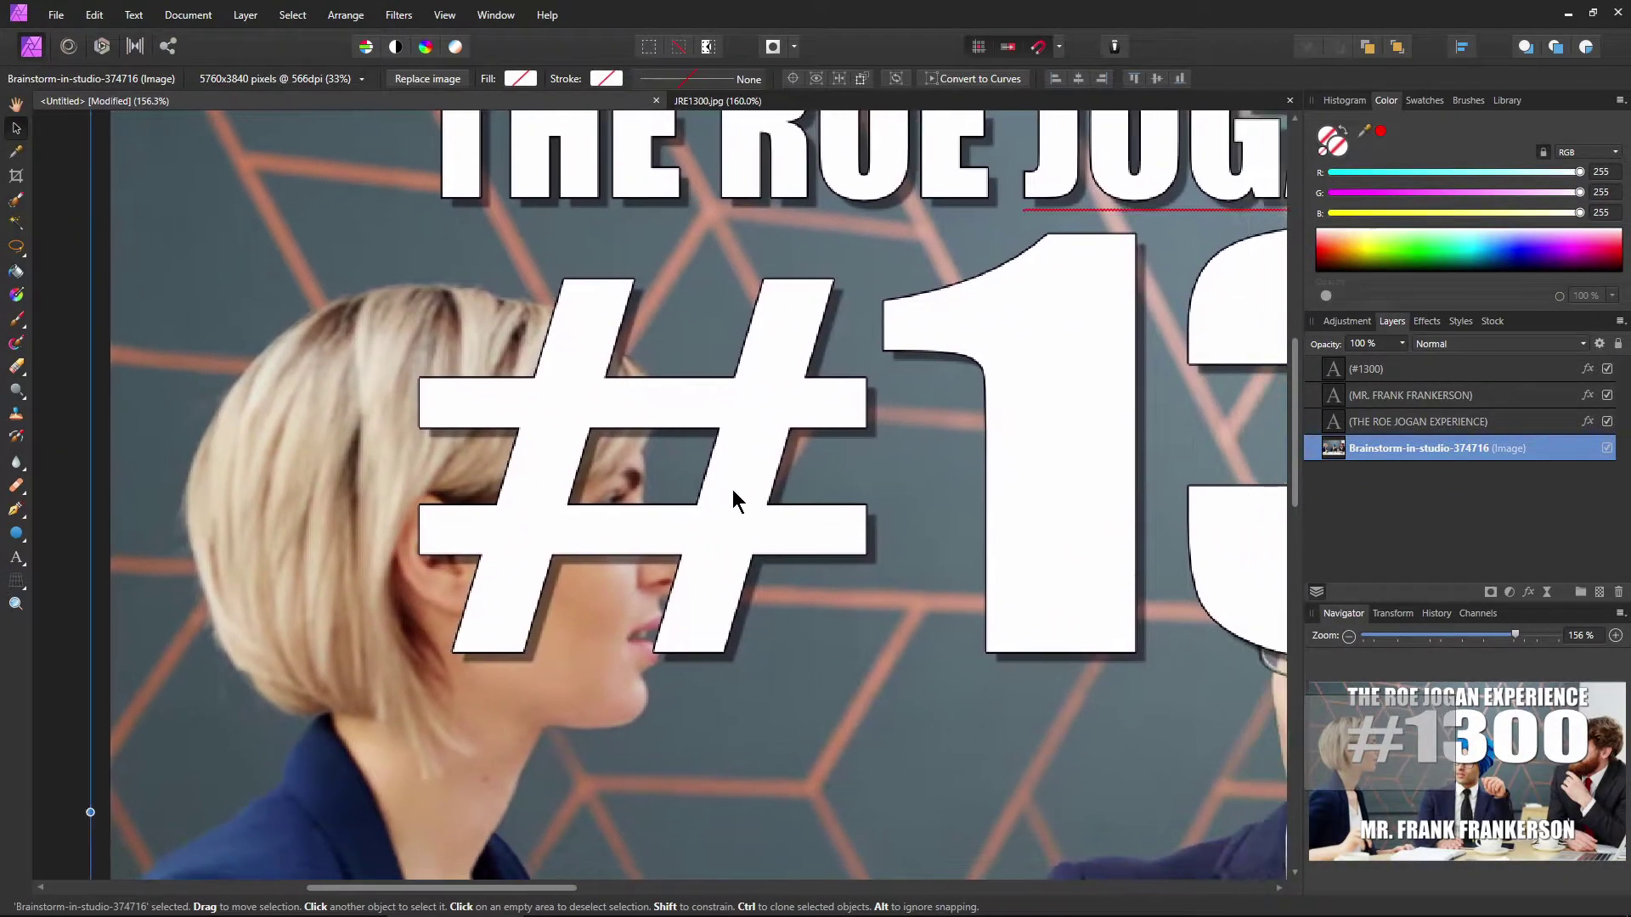
scroll(671, 391, "down", 2)
scroll(671, 391, "right", 1)
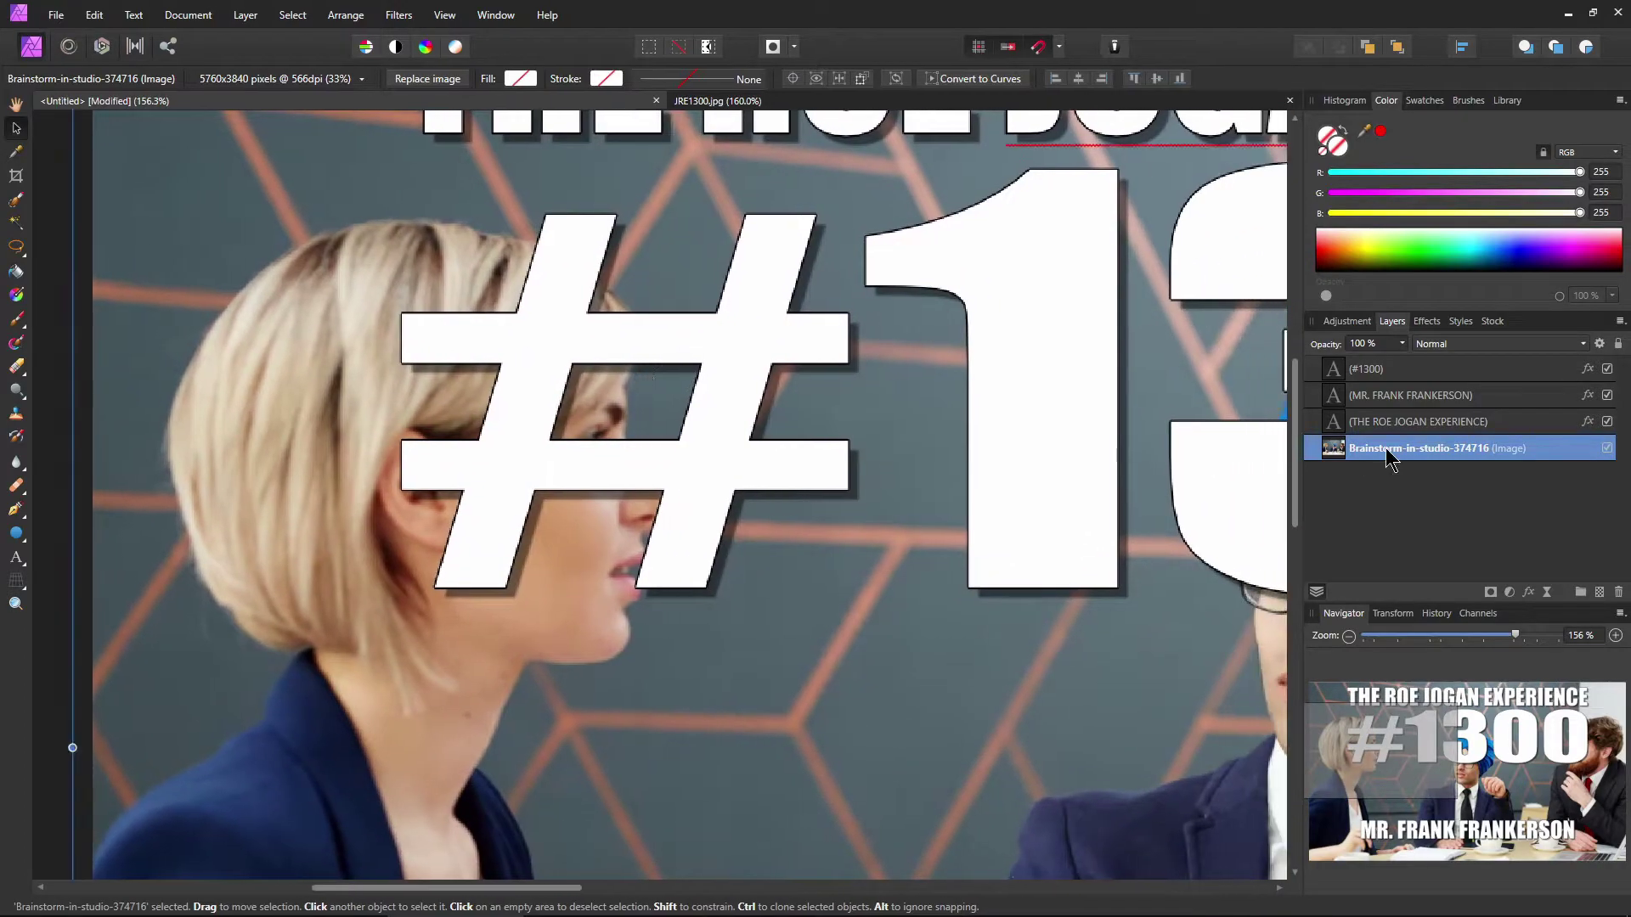
Lower the #1300 text layer's opacity to 30%.
left_click(1398, 373)
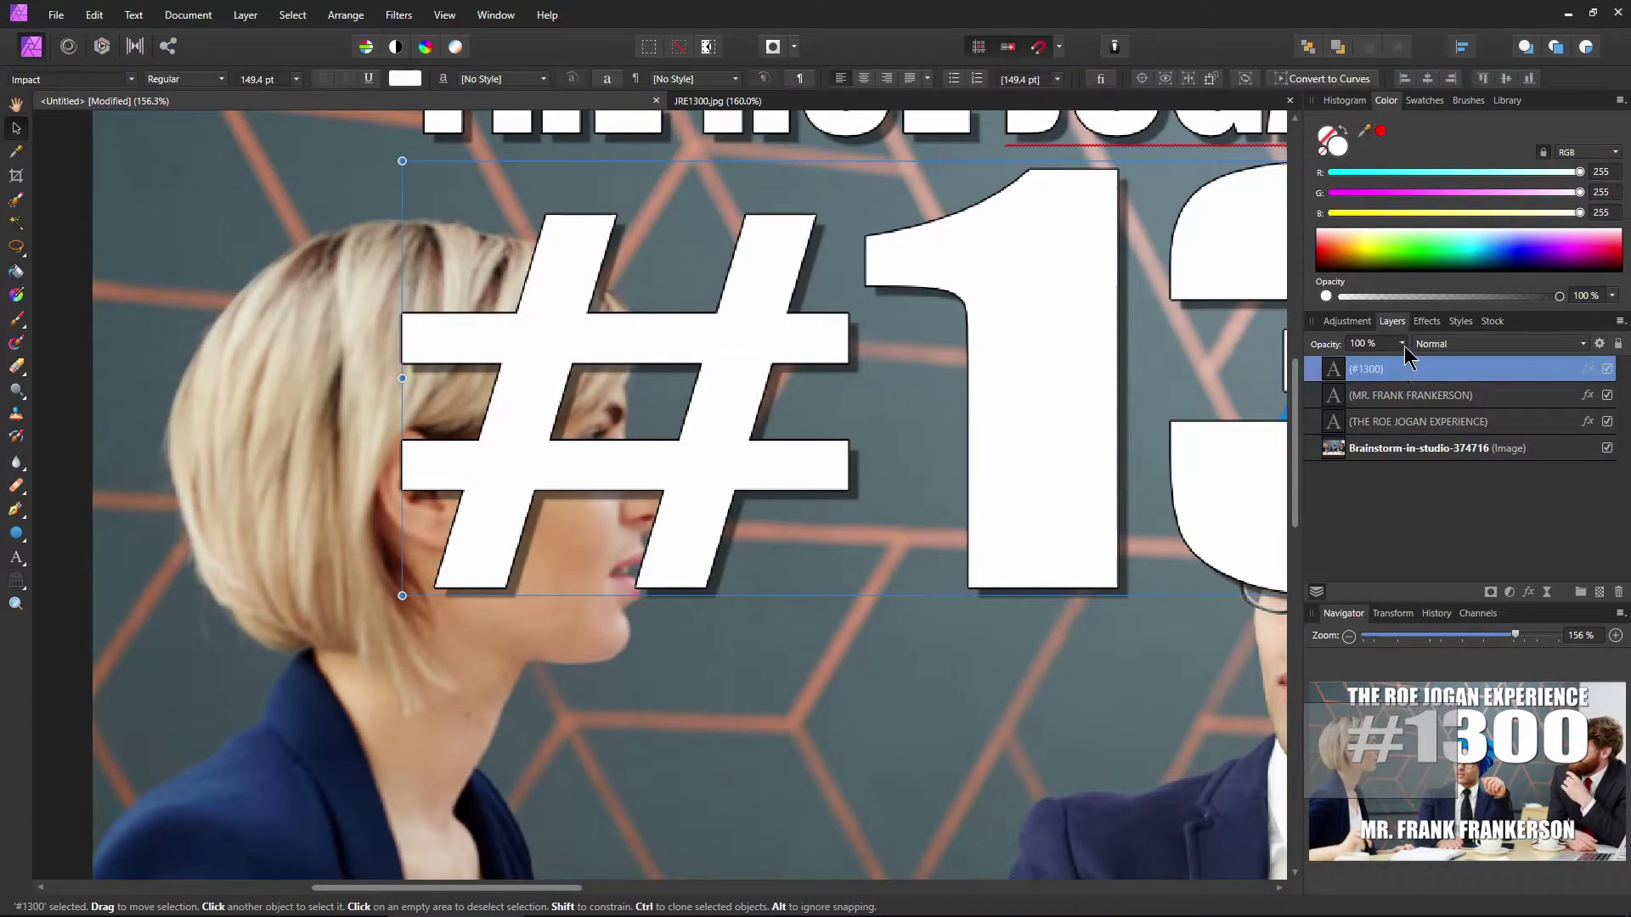
left_click(1403, 345)
left_click_drag(1407, 366, 1318, 374)
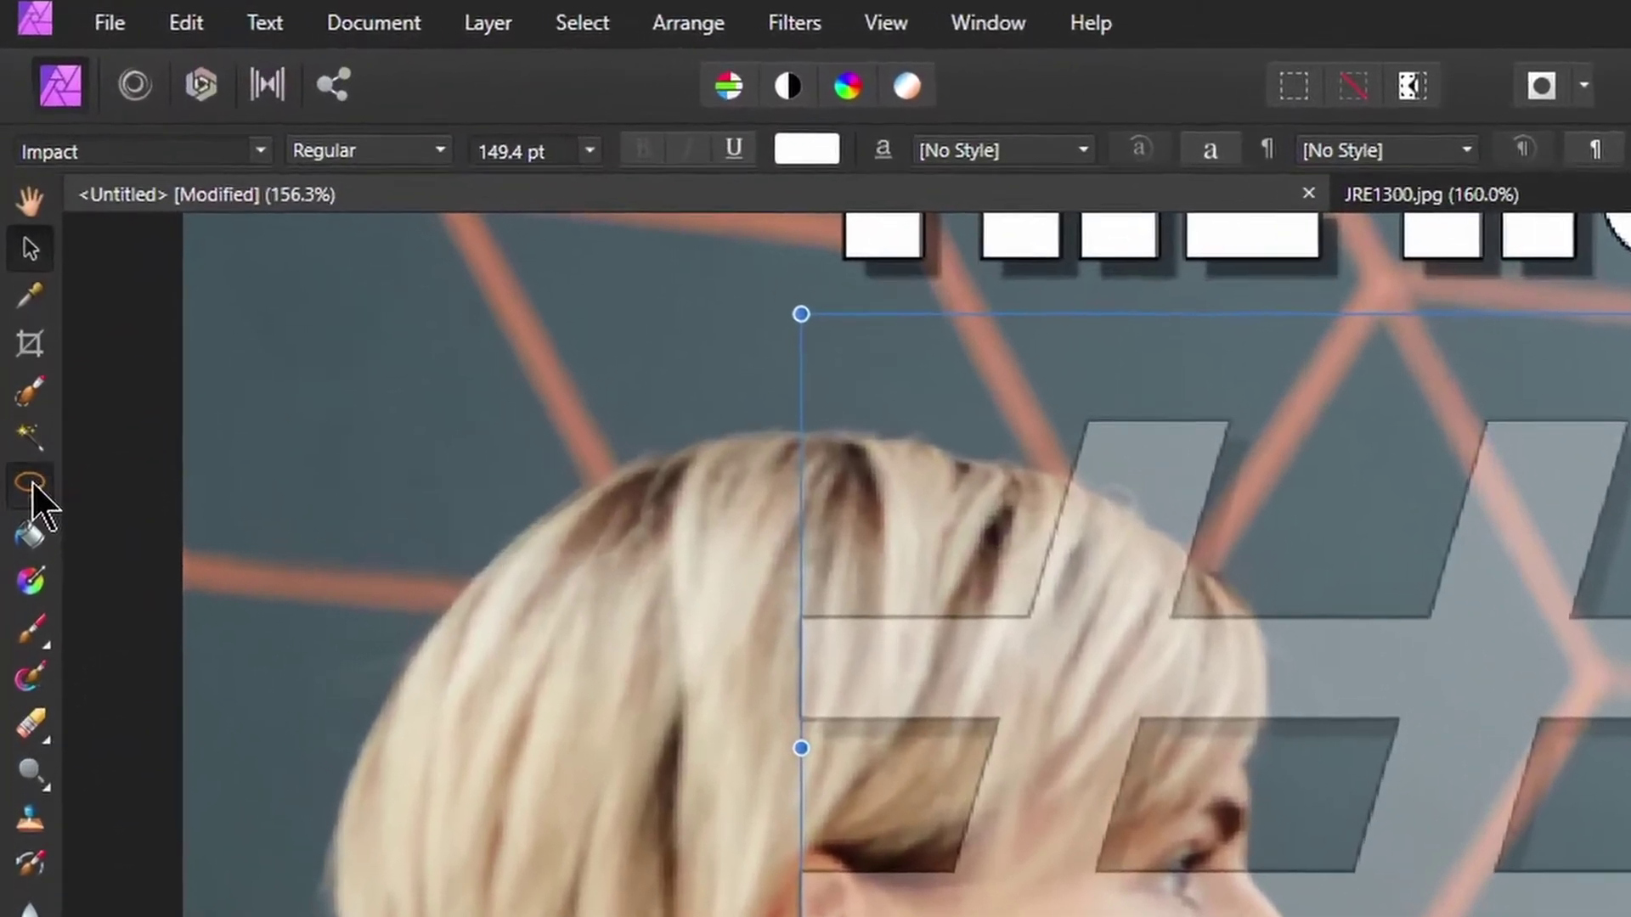
Activate the Freehand Selection Tool.
left_click(27, 350)
left_click(68, 361)
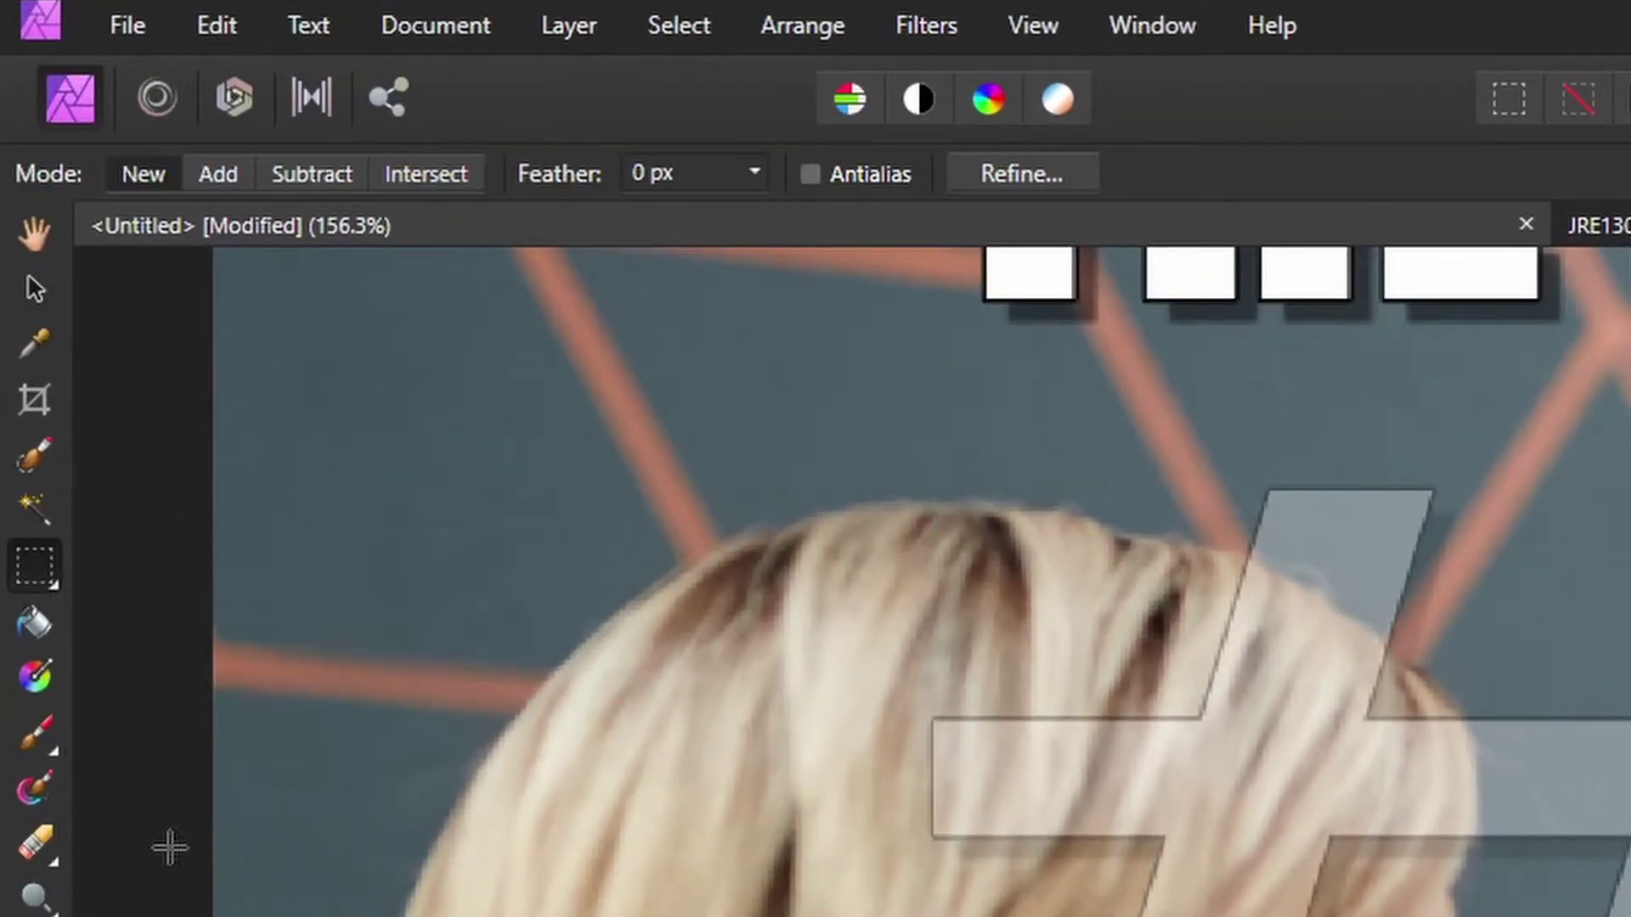
left_click(50, 581)
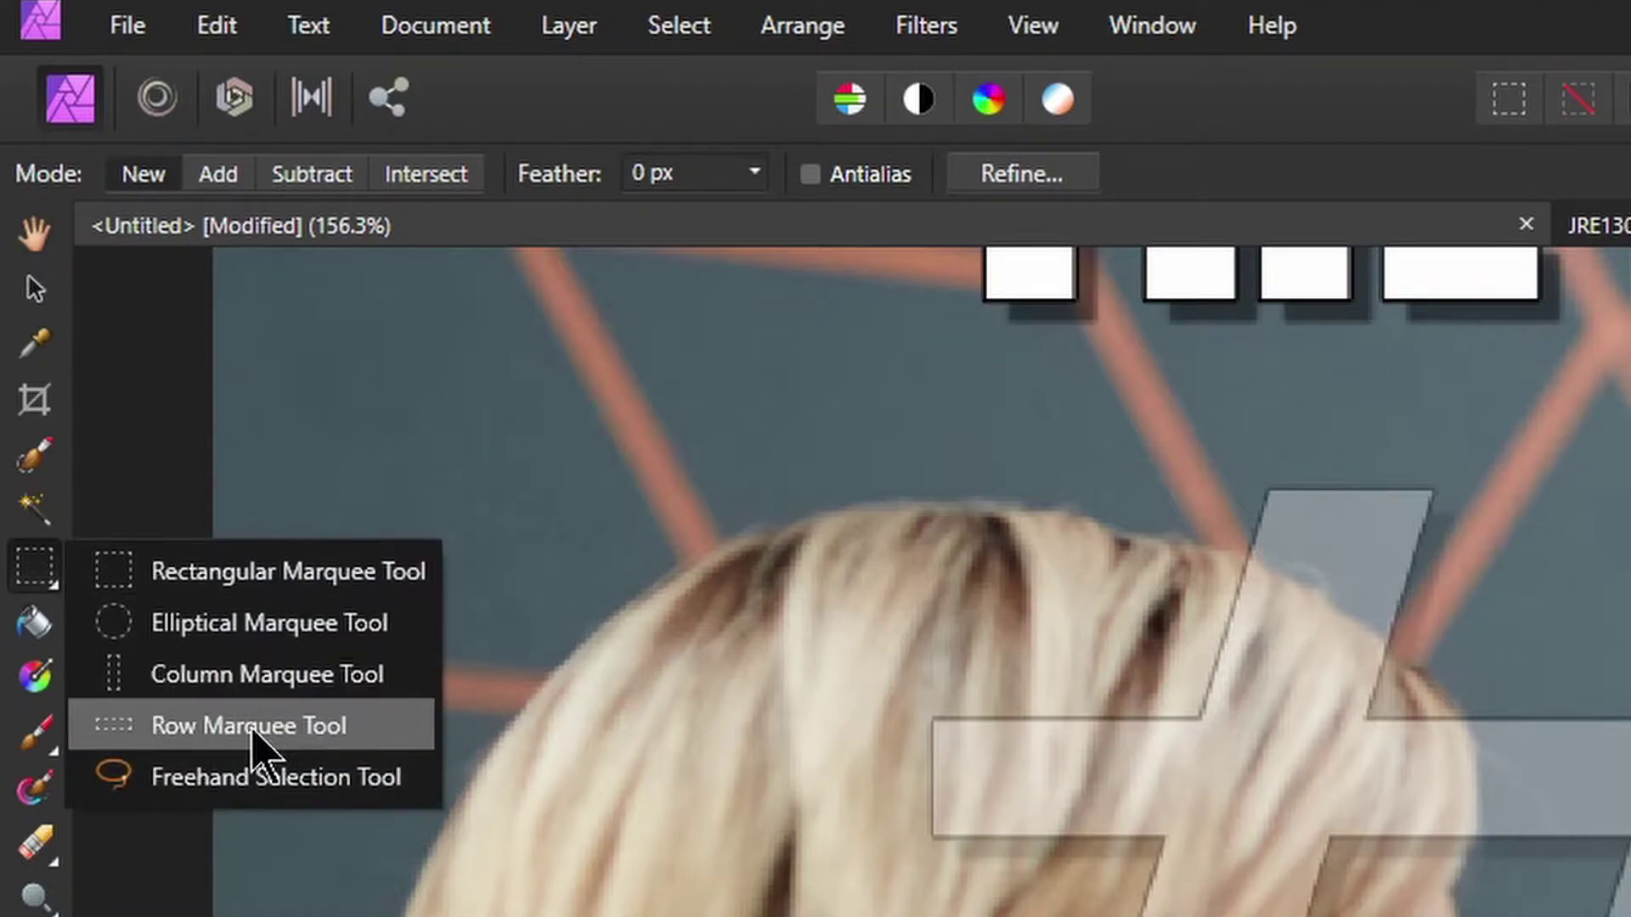
left_click(183, 777)
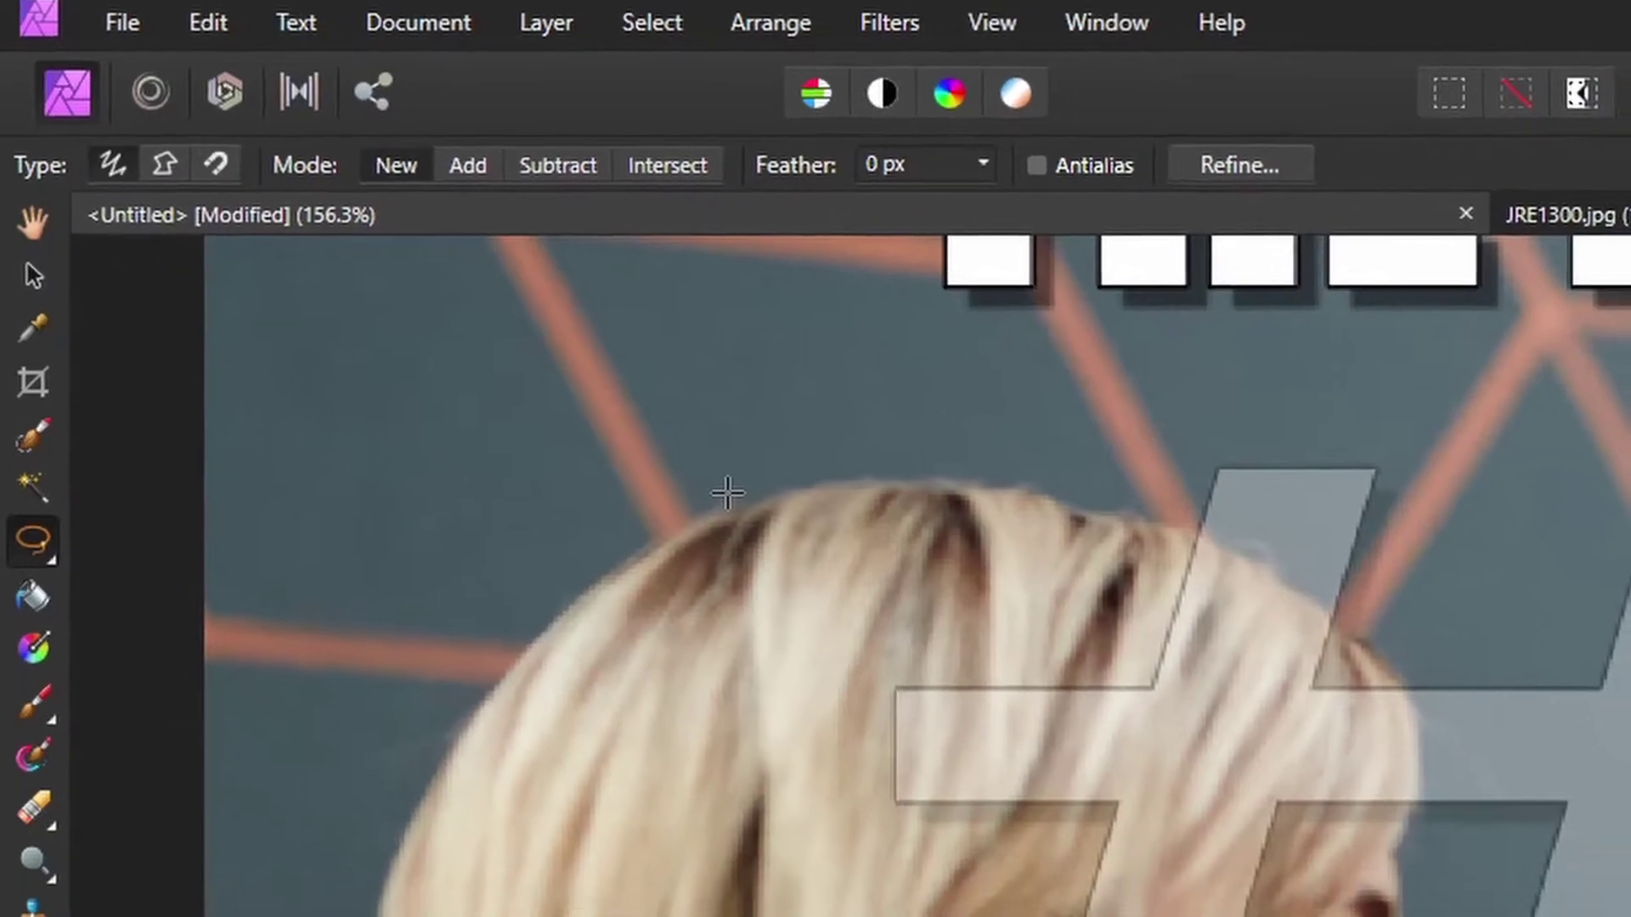
Try a free-form lasso selection around the back of the woman's hair and clear it.
mouse_move(757, 514)
left_mouse_down()
mouse_move(735, 503)
mouse_move(563, 574)
left_mouse_up()
mouse_move(476, 480)
left_mouse_down()
mouse_move(412, 860)
mouse_move(744, 713)
mouse_move(654, 451)
left_mouse_up()
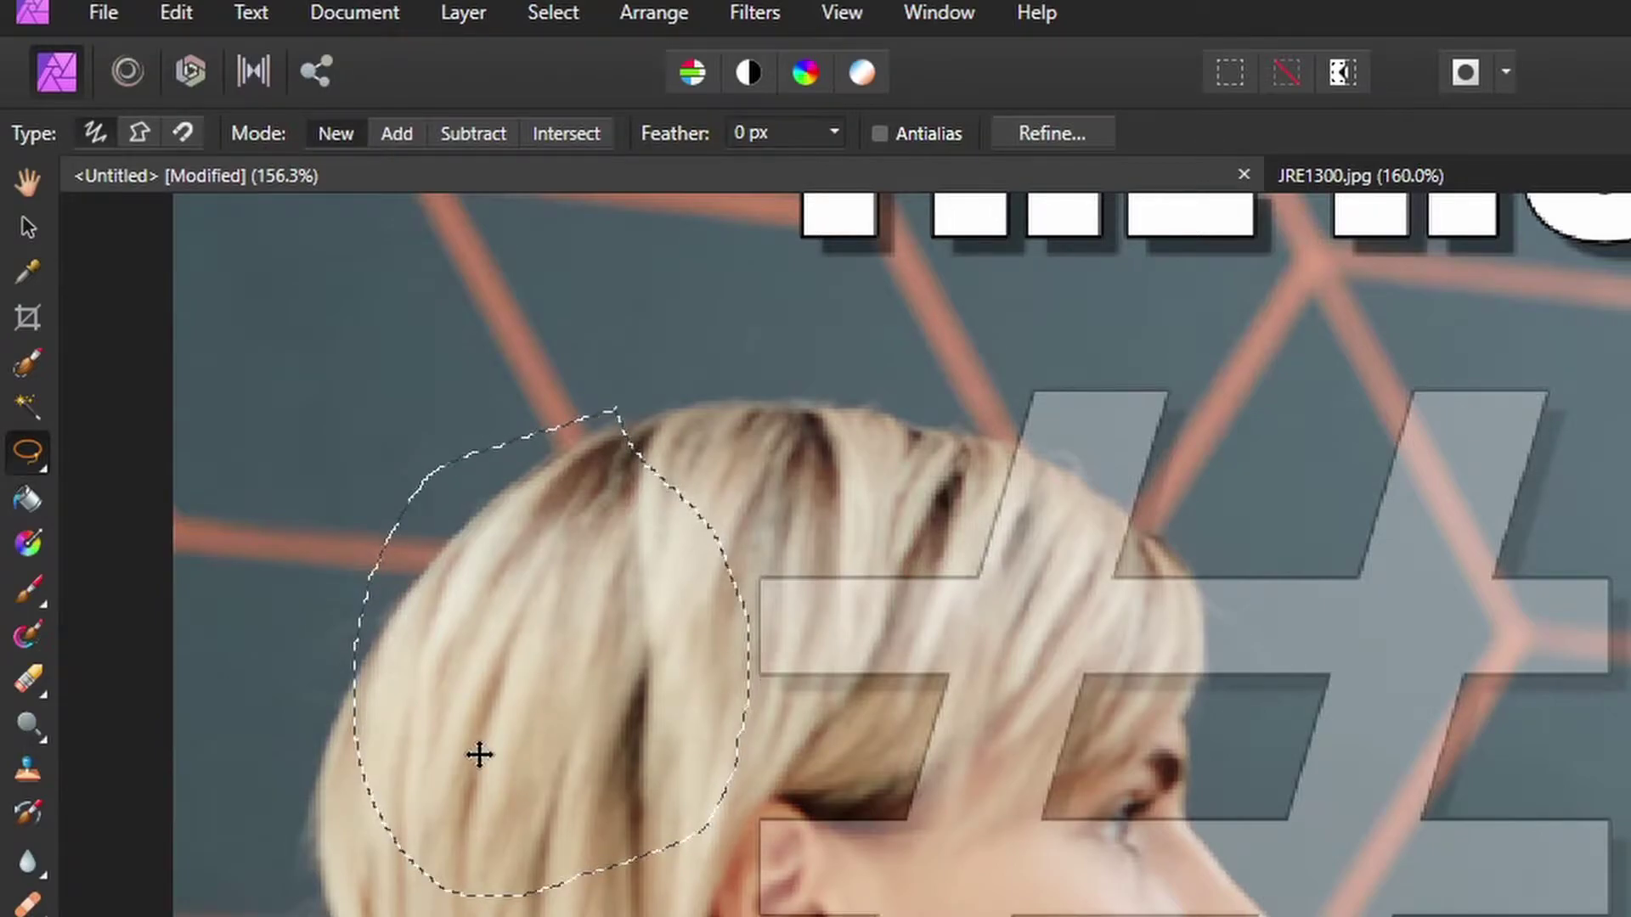
key("ctrl+d")
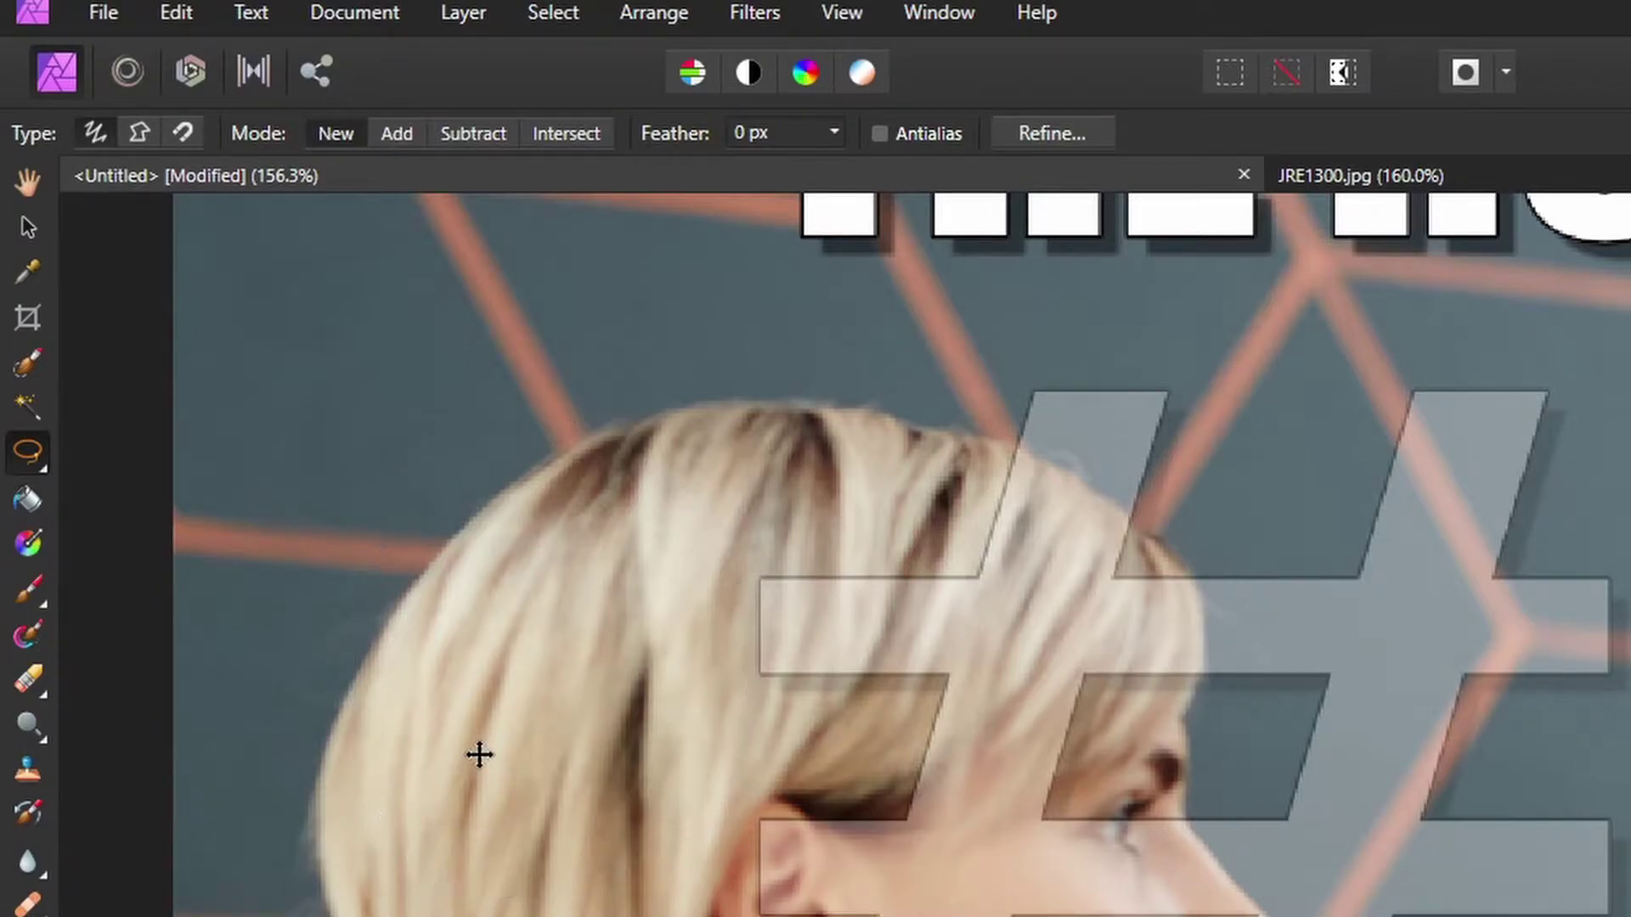
Try a polygonal lasso outline along the back of the woman's hair and cancel it.
left_click(139, 136)
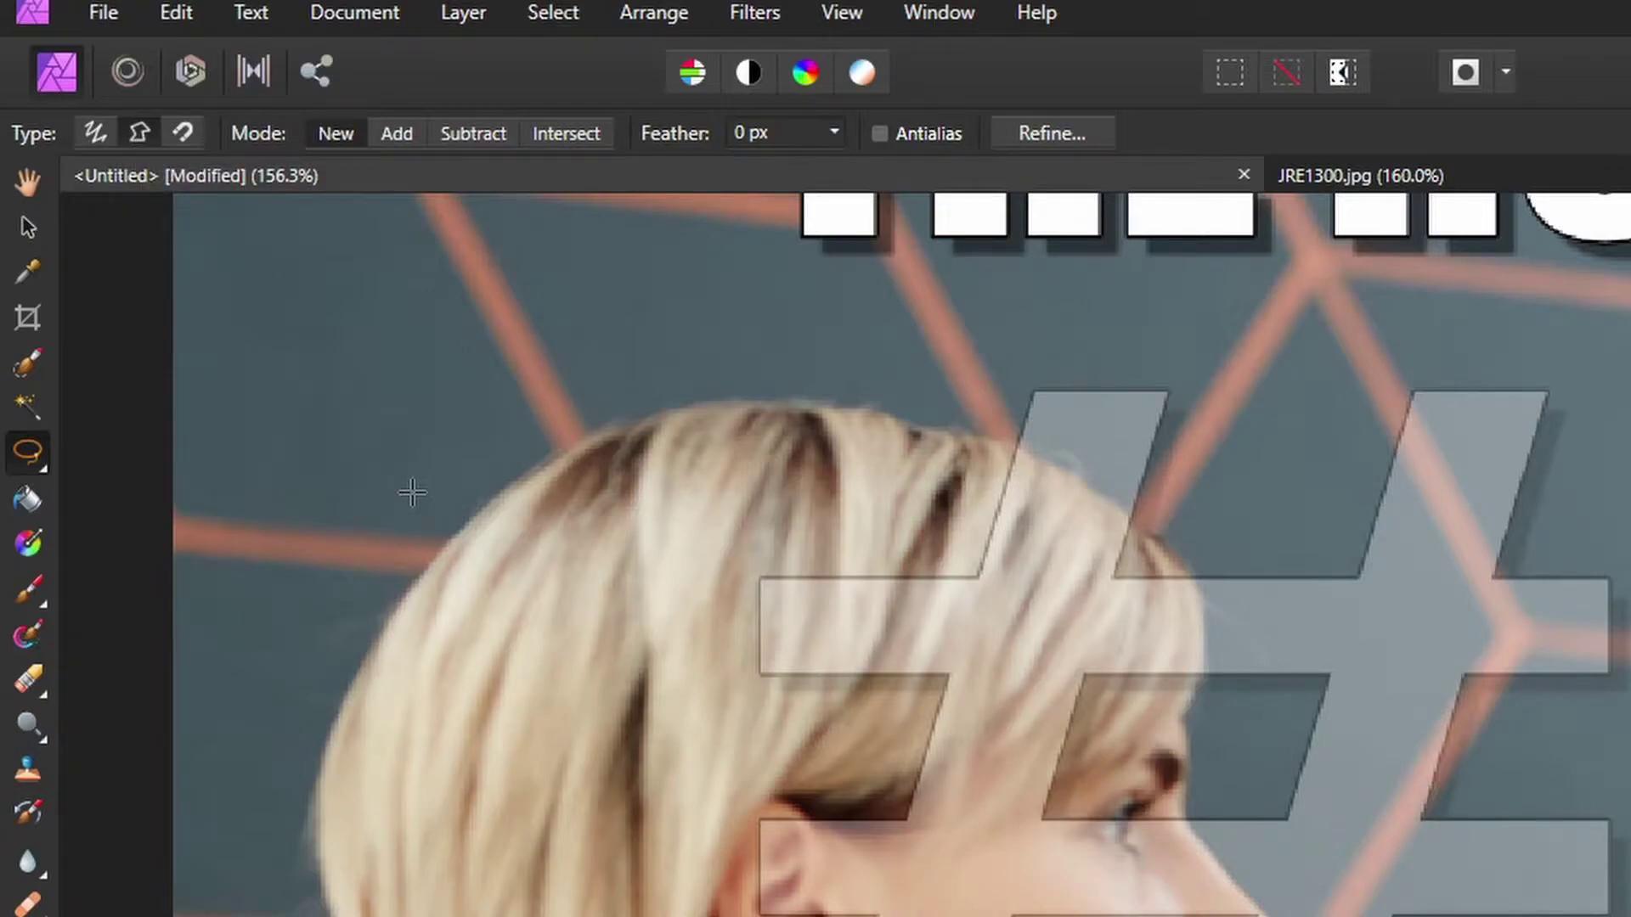
left_click(577, 439)
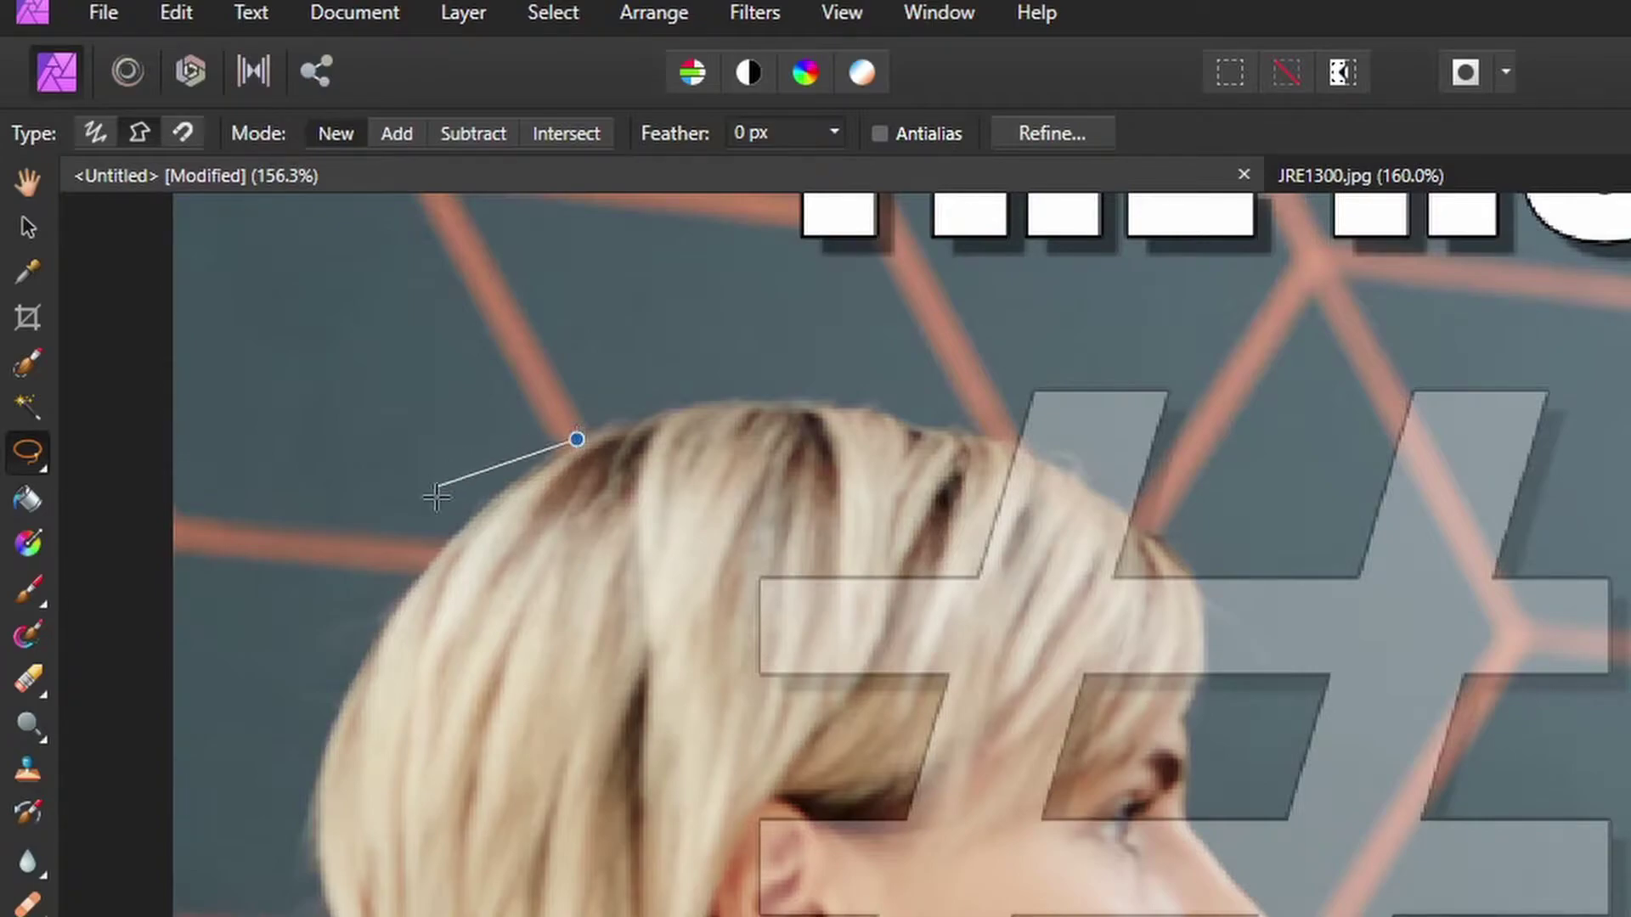
left_click(457, 528)
left_click(401, 602)
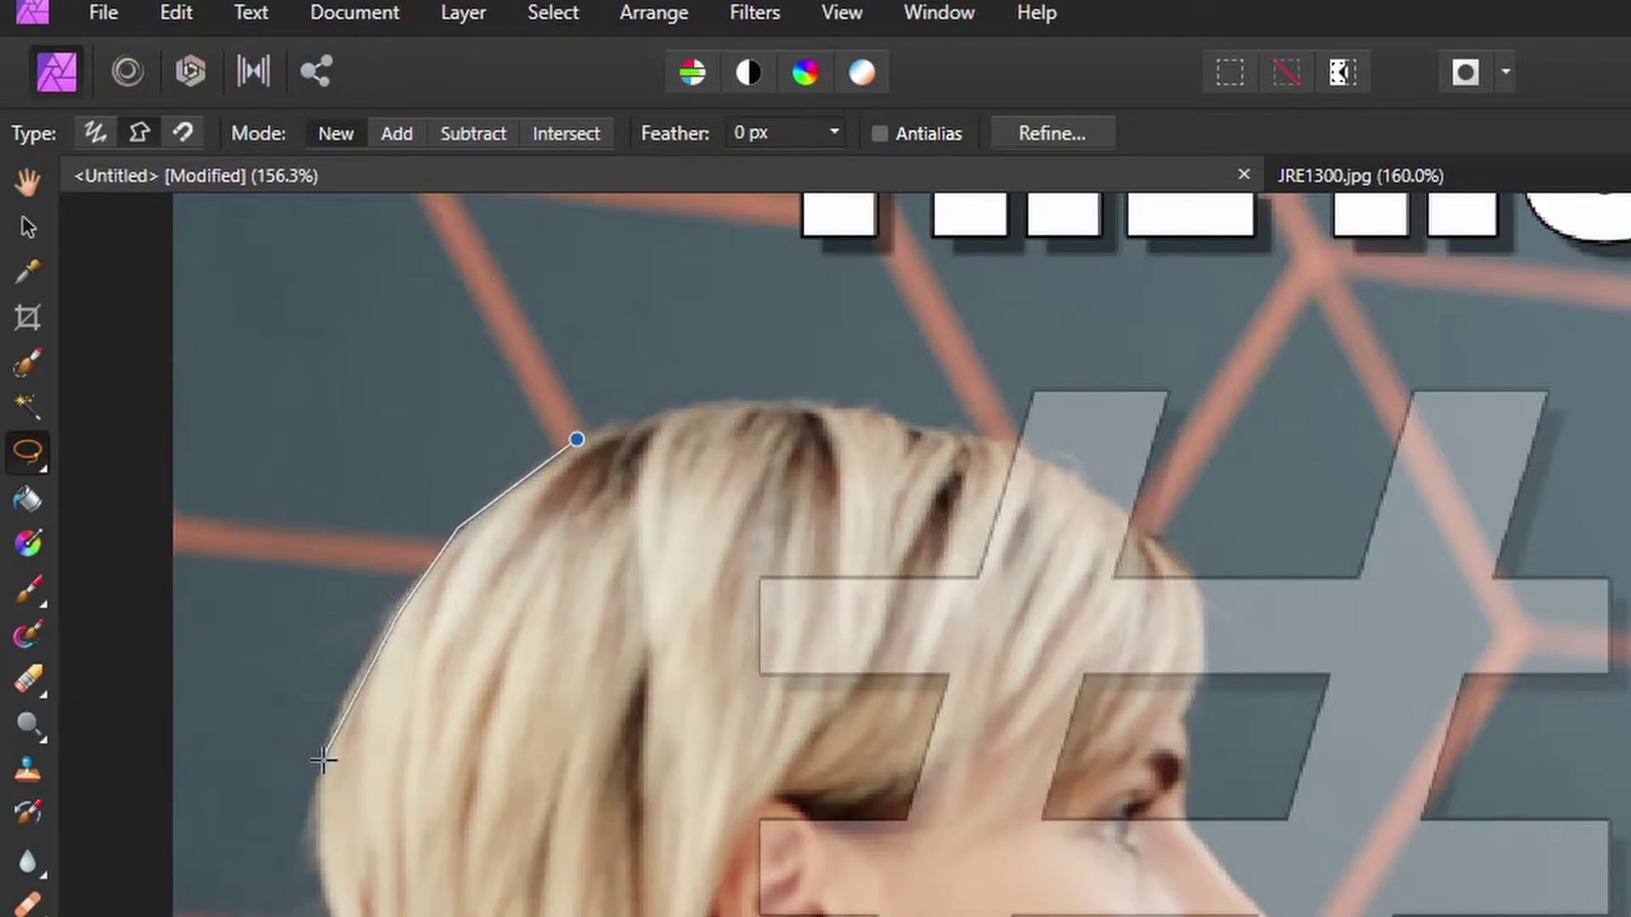
key("Escape")
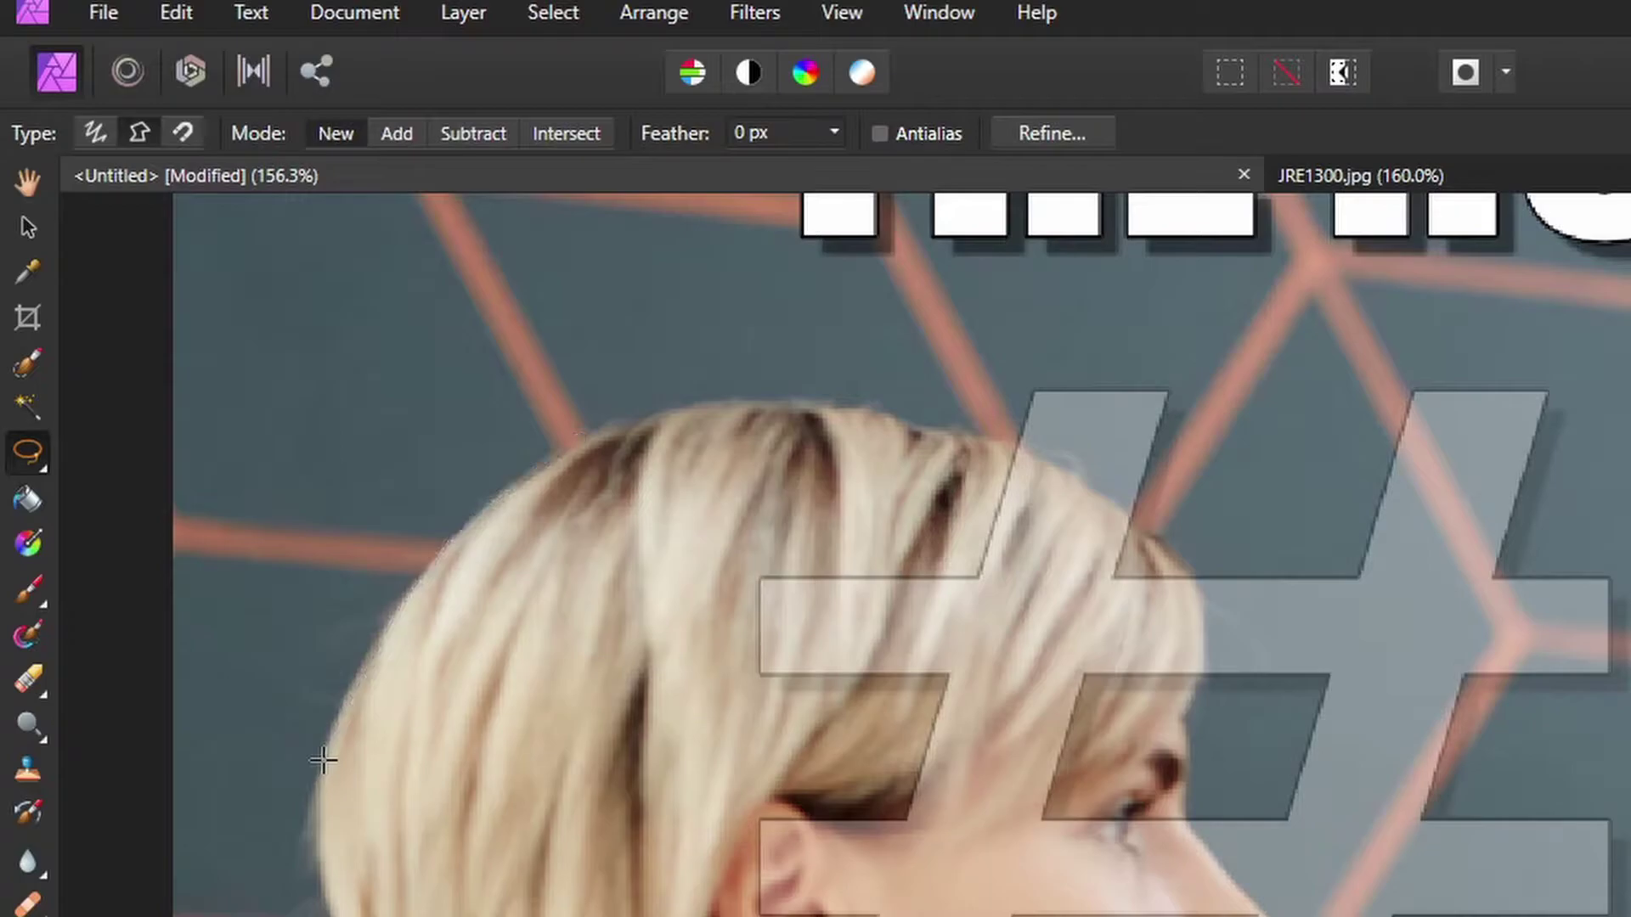
Try a magnetic lasso outline around the woman's hair and face and cancel it.
left_click(184, 134)
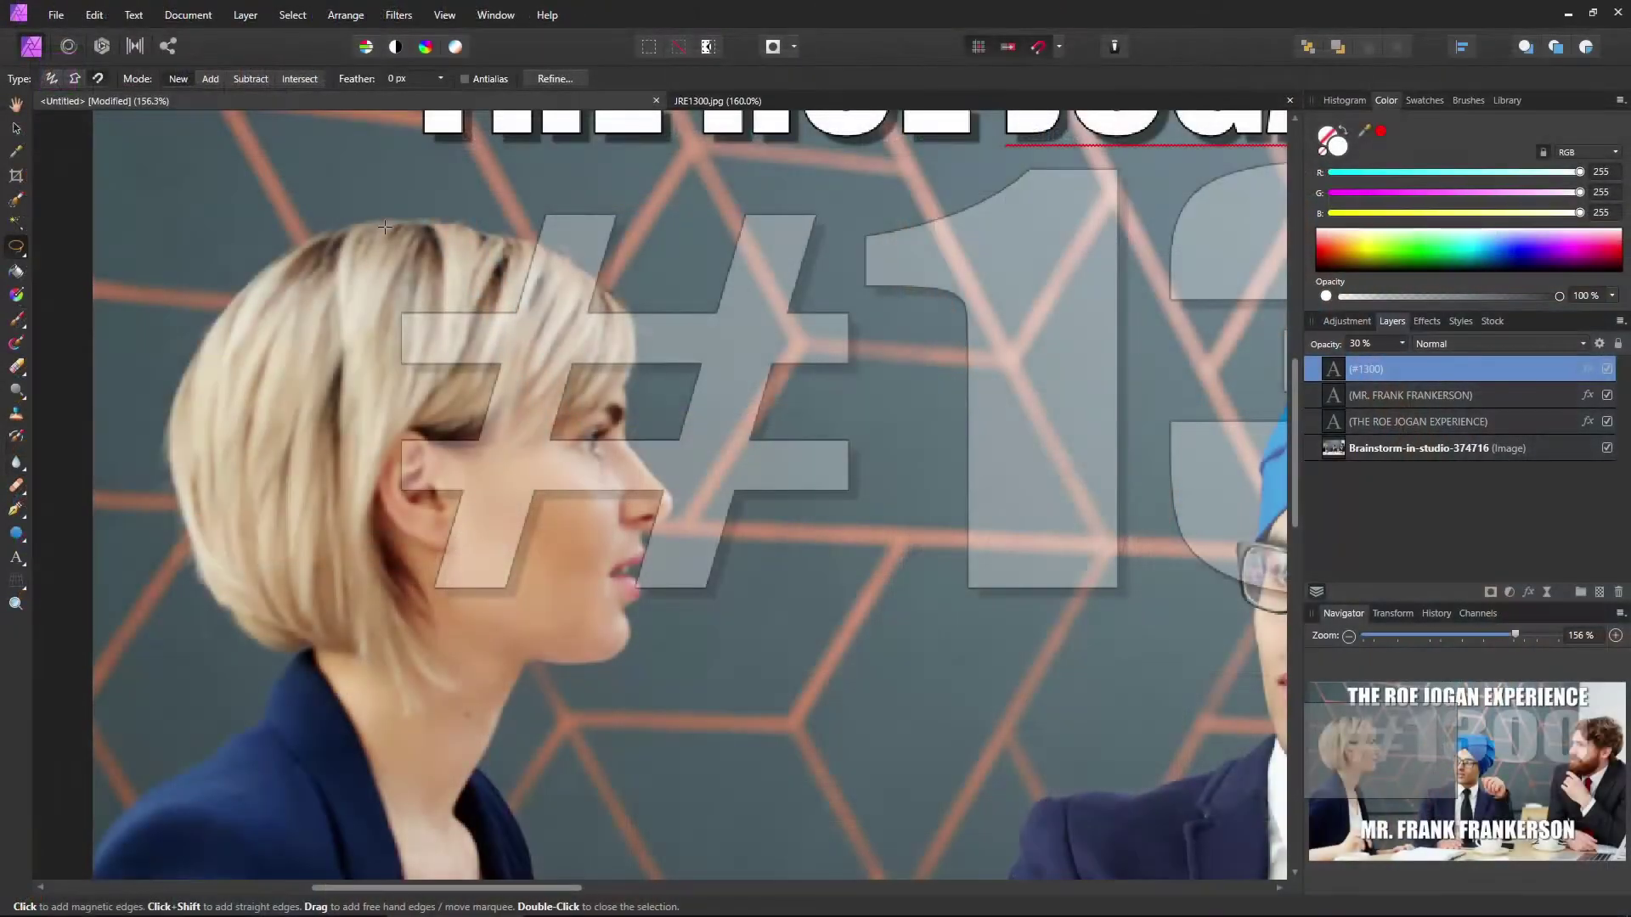
scroll(425, 279, "up", 3)
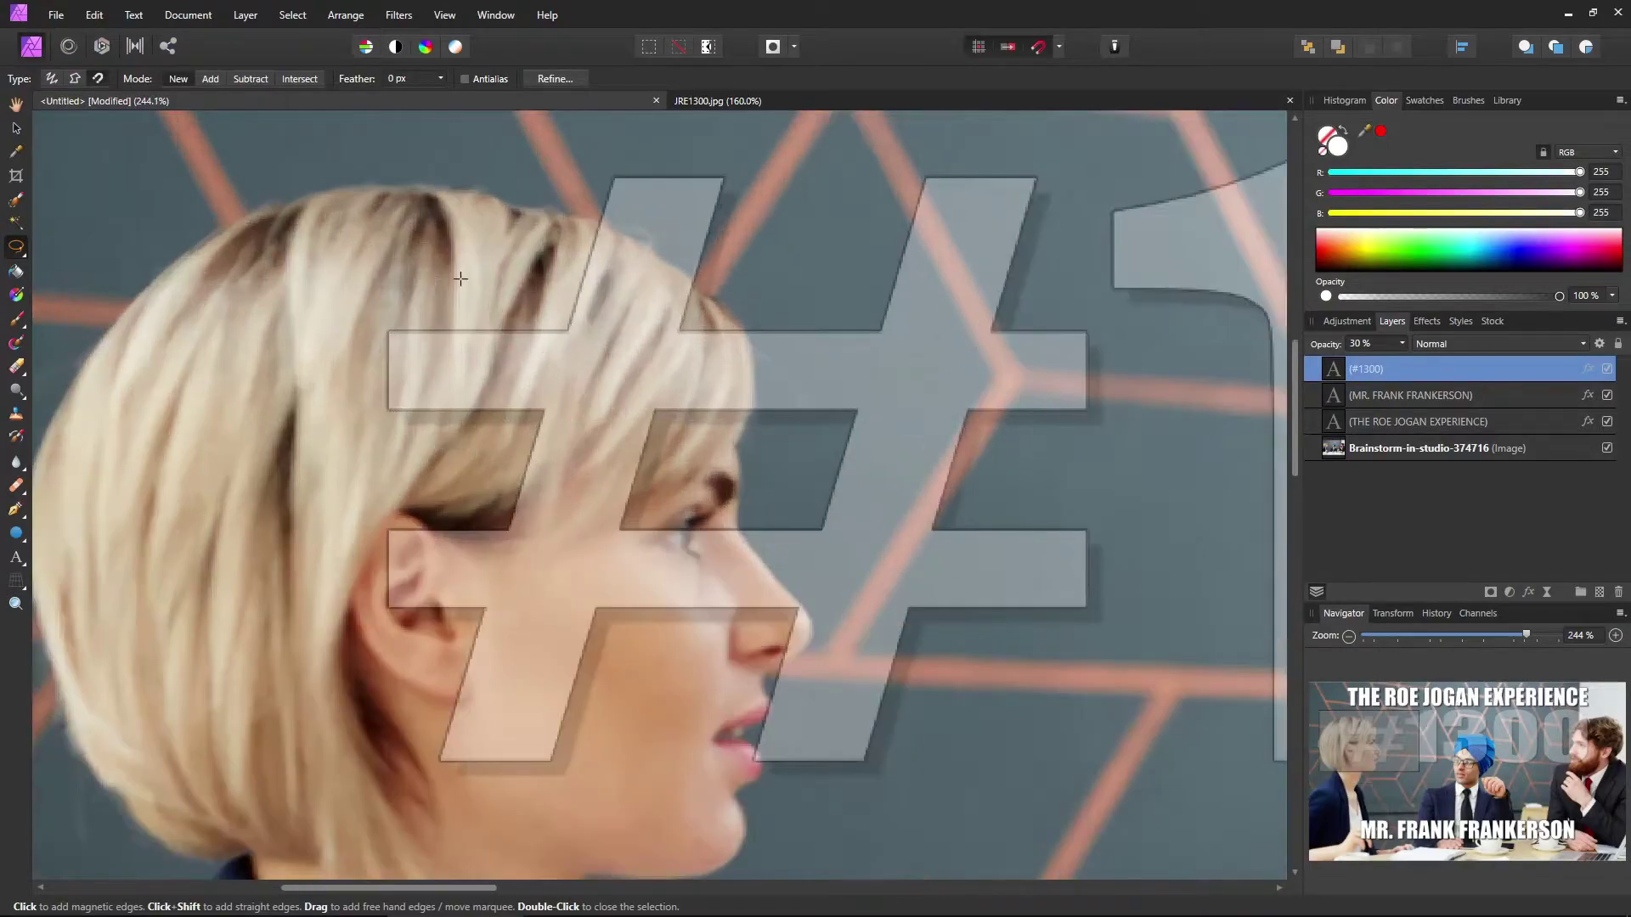
left_click(465, 190)
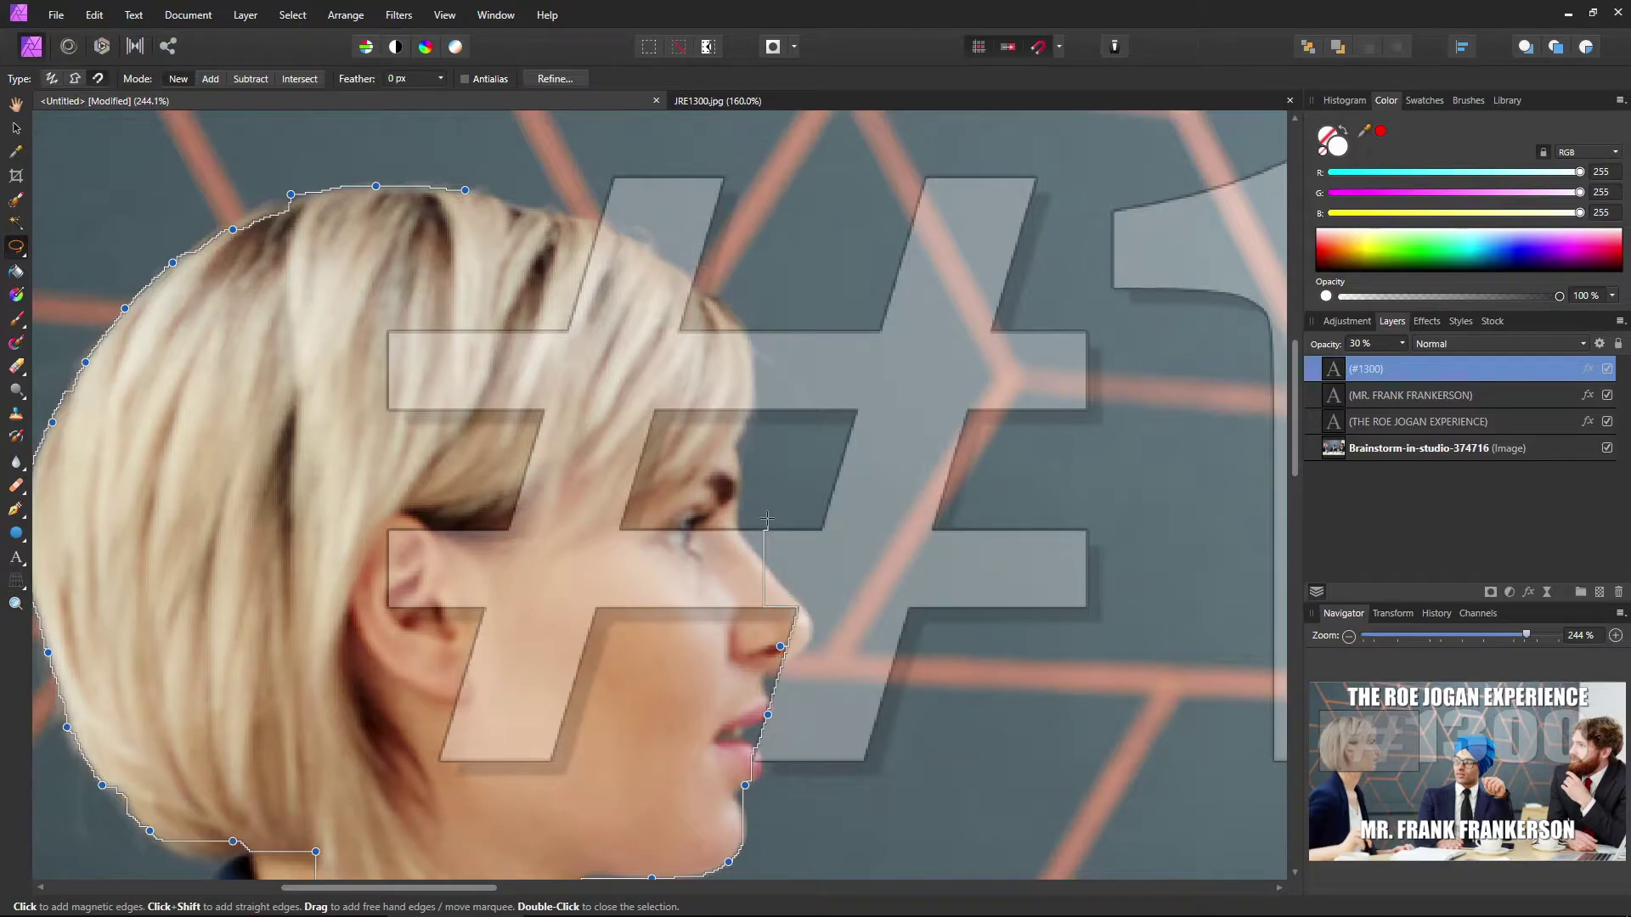
key("Escape")
On the photo layer, start a polygonal lasso outline over the top of the woman's hair and down to her neck.
left_click(83, 82)
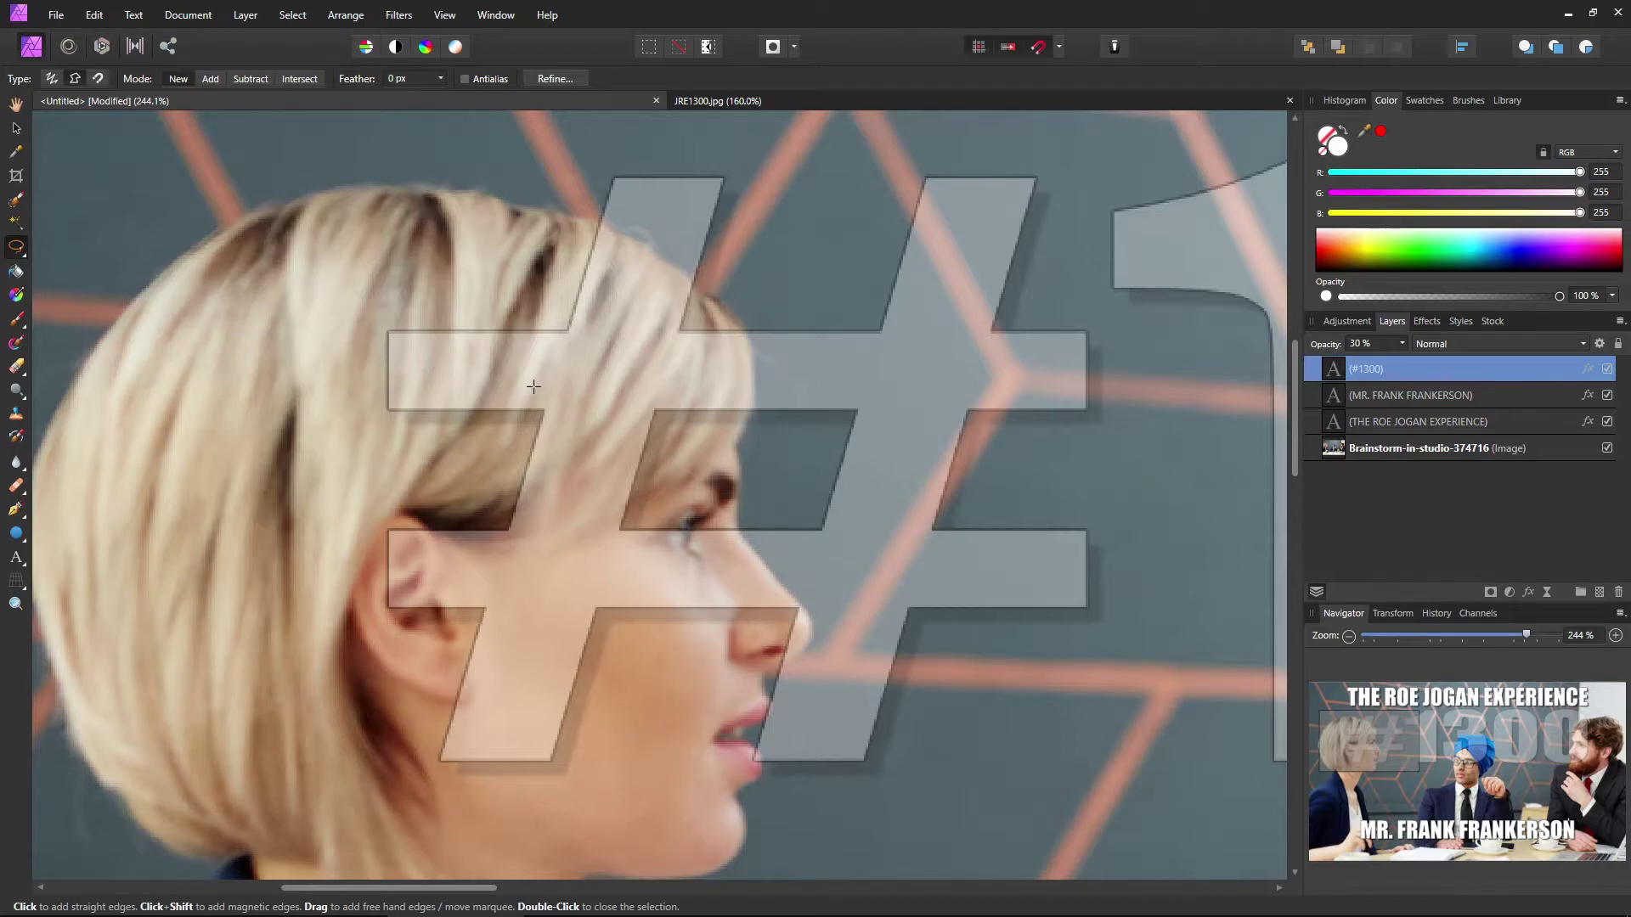
left_click(1325, 448)
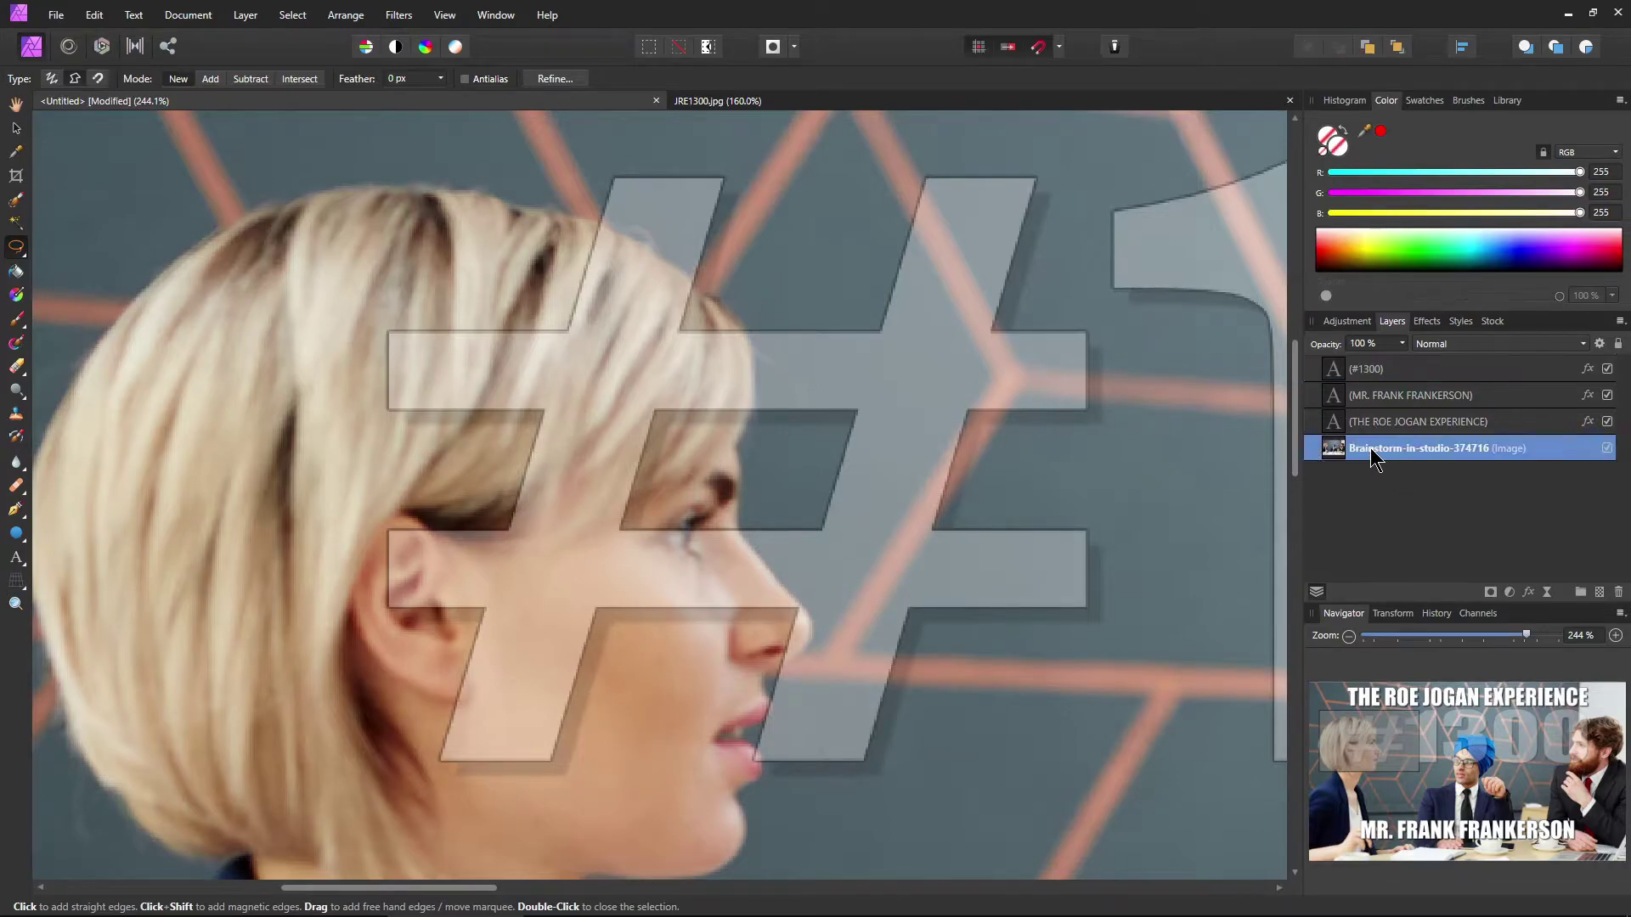
scroll(133, 427, "up", 1)
left_click_drag(133, 427, 319, 567)
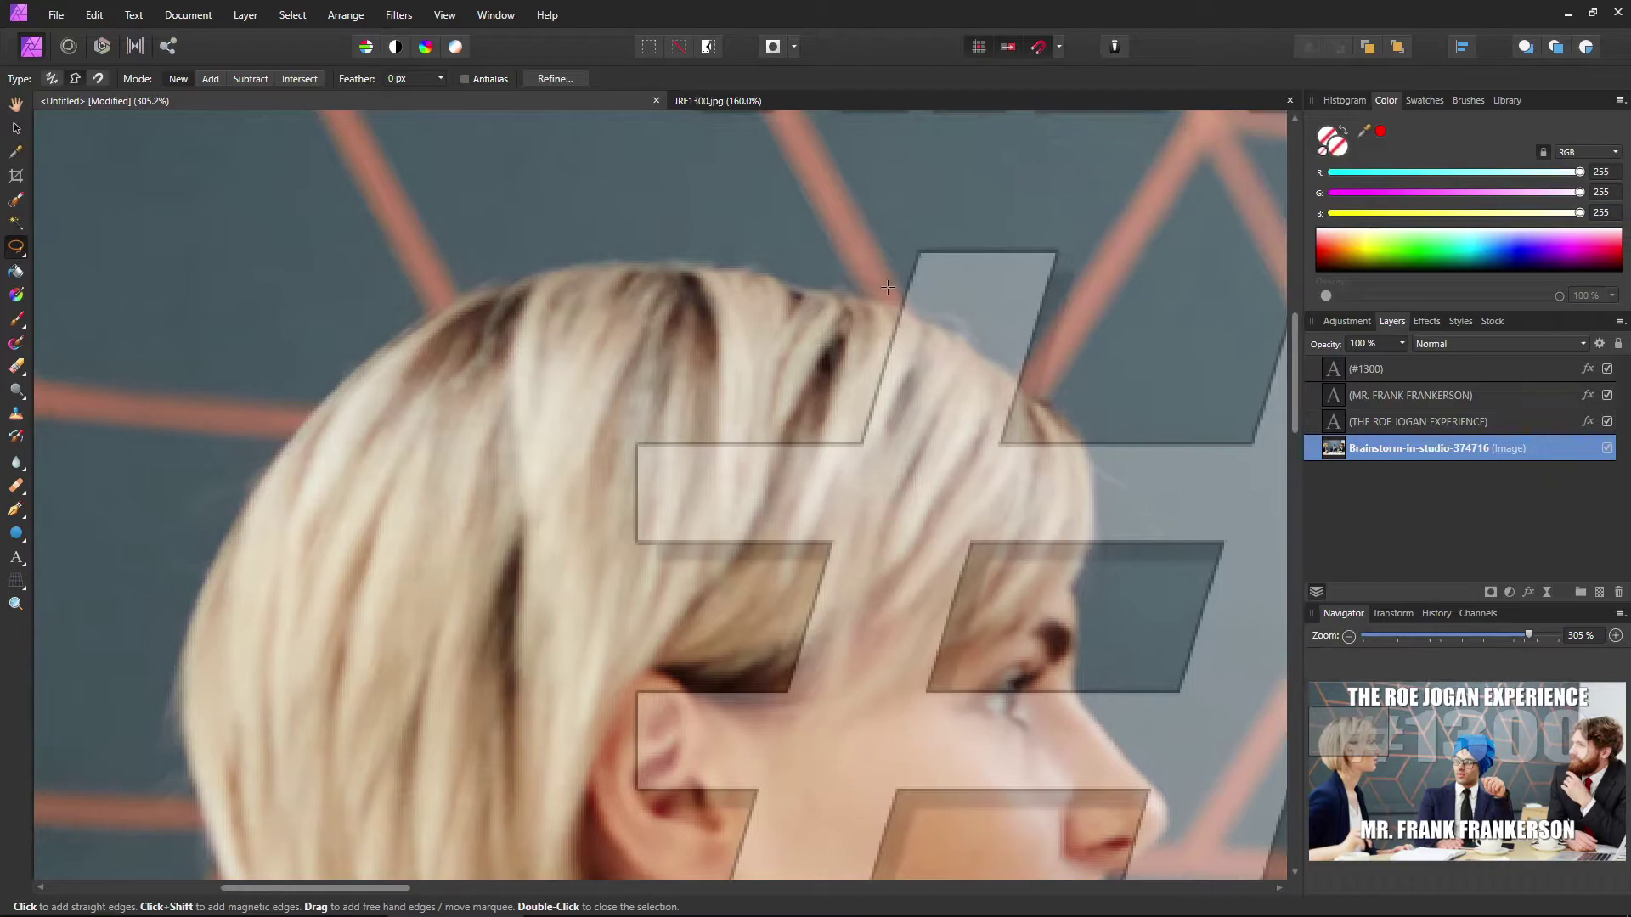
left_click(893, 307)
left_click(727, 271)
left_click(594, 261)
scroll(593, 261, "down", 5)
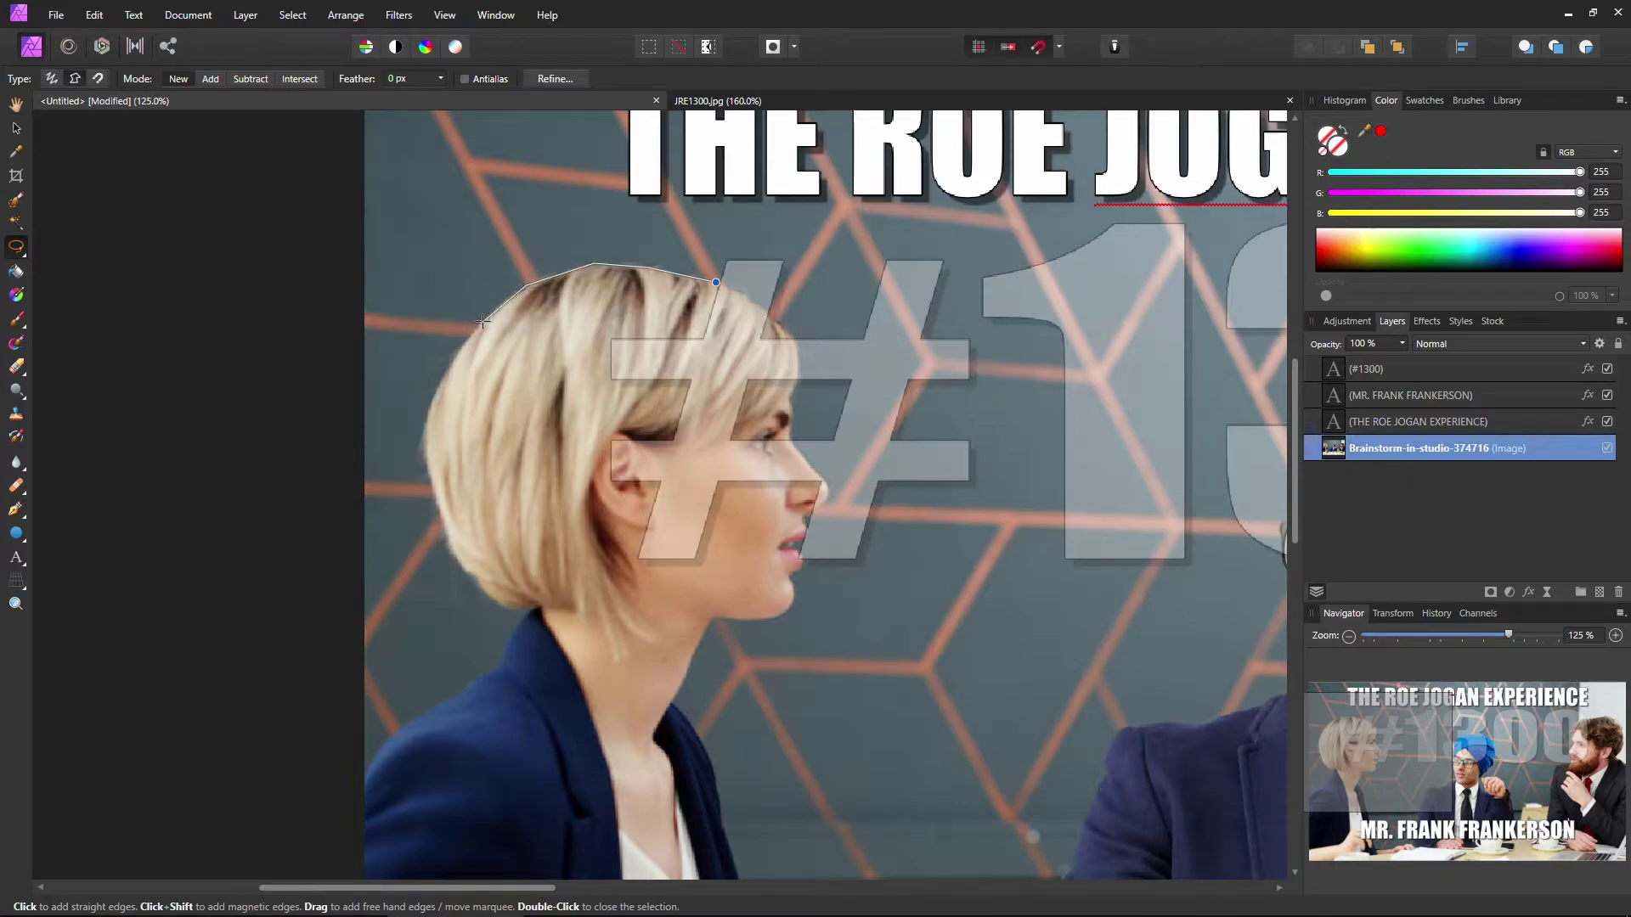
left_click(626, 614)
Continue the lasso outline from the woman's chin around her lips and up along her nose.
scroll(786, 585, "up", 5)
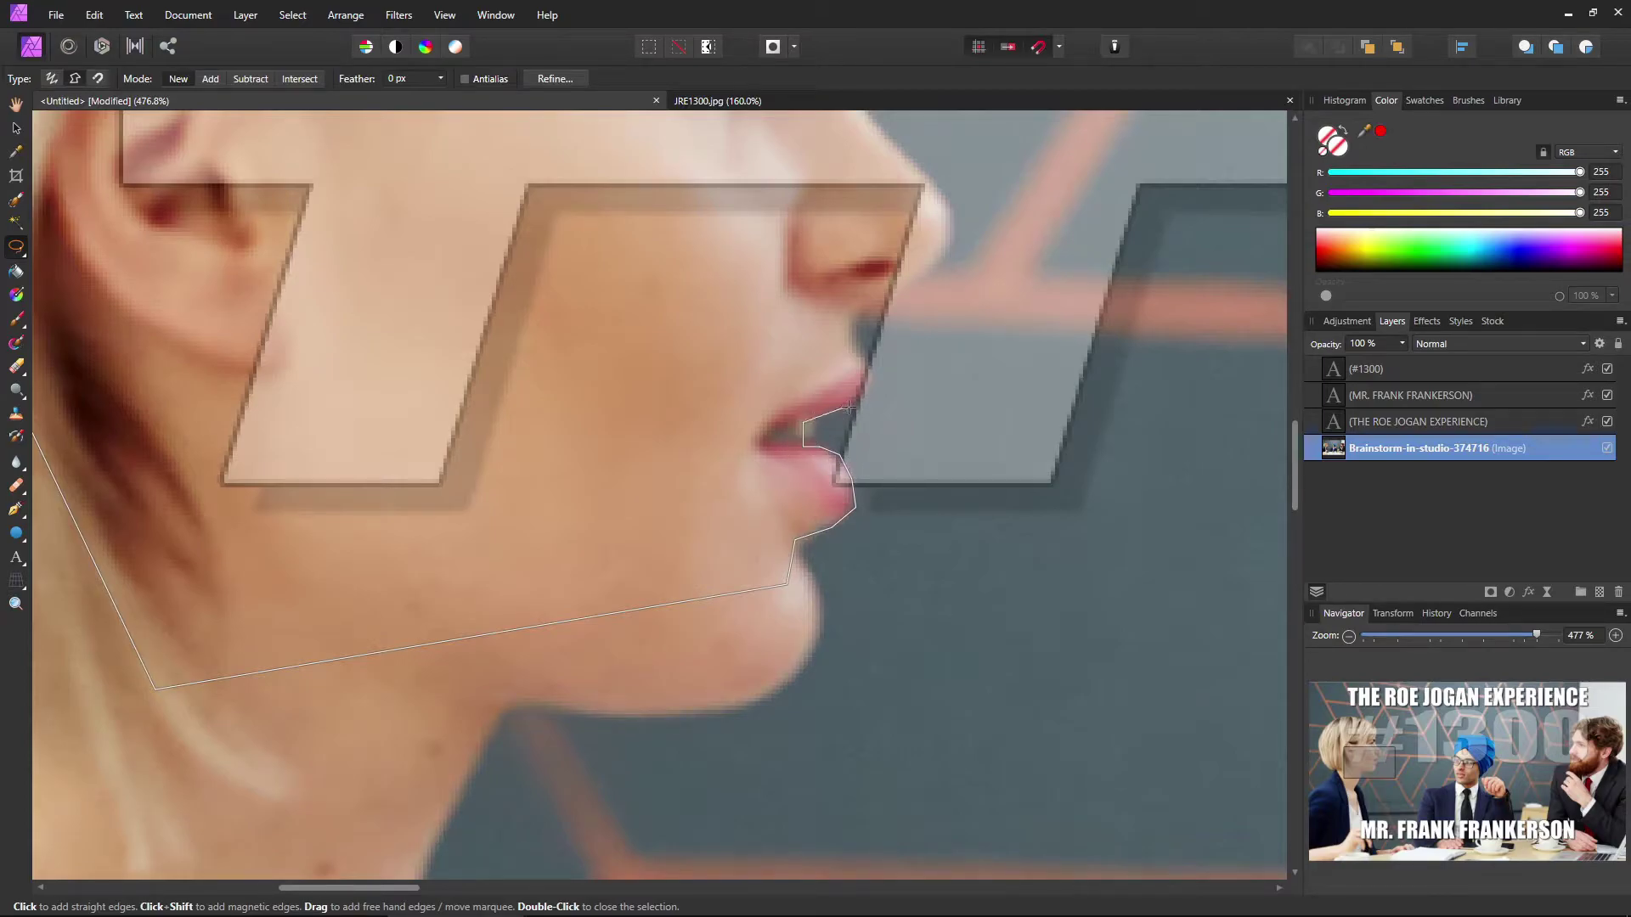
scroll(874, 379, "up", 3)
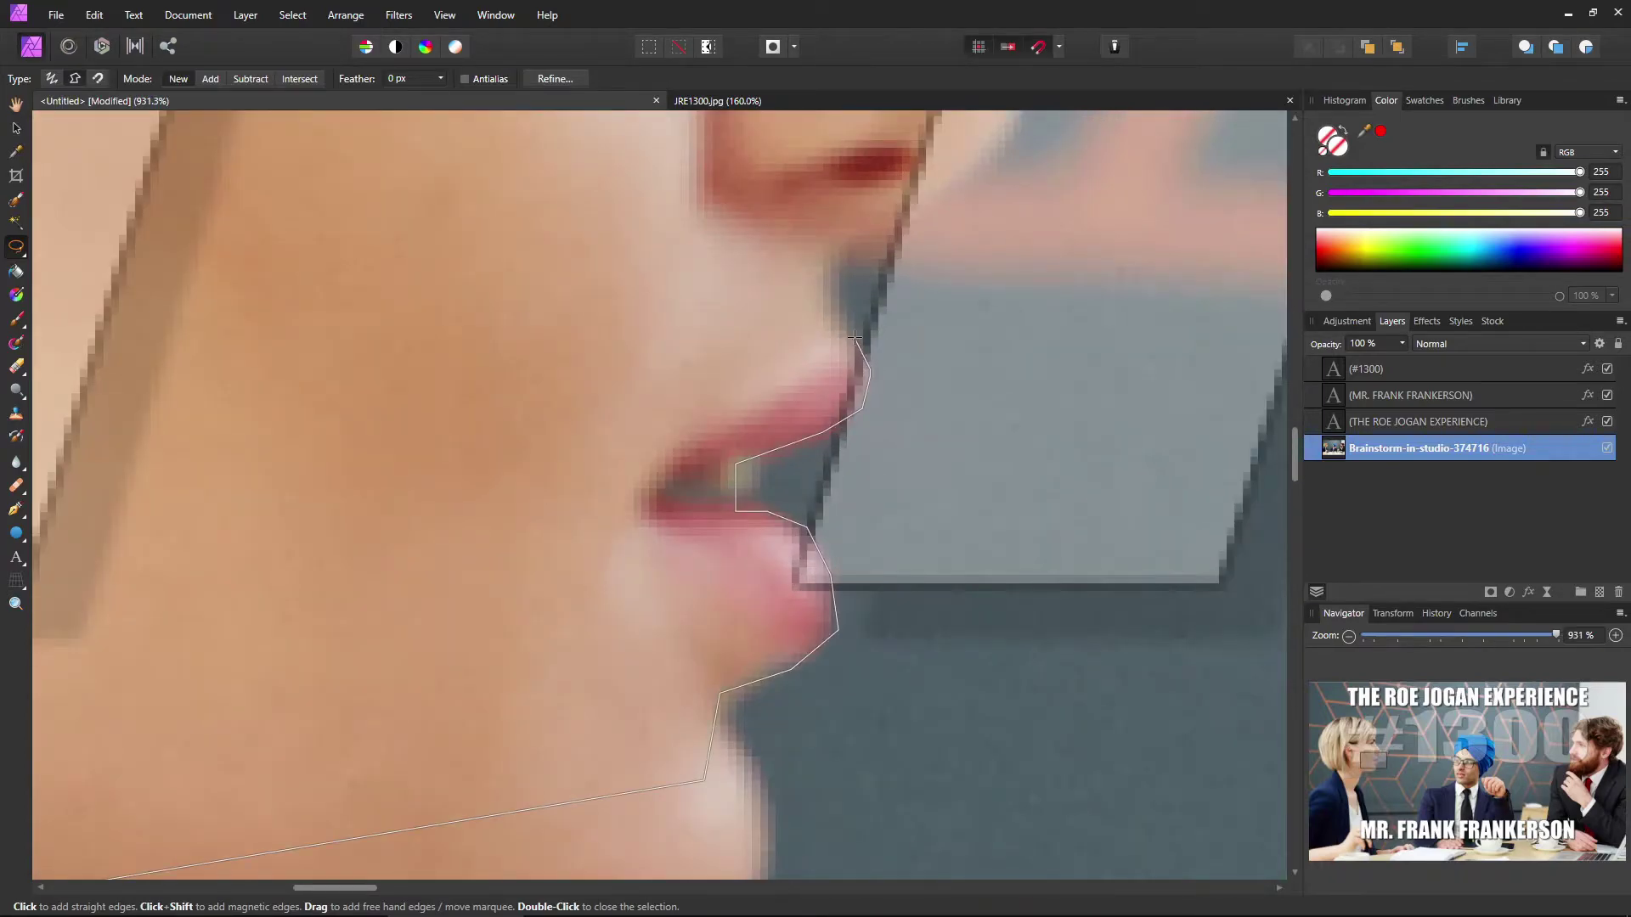
left_click(892, 240)
left_click_drag(917, 208, 611, 573)
left_click_drag(661, 348, 1039, 793)
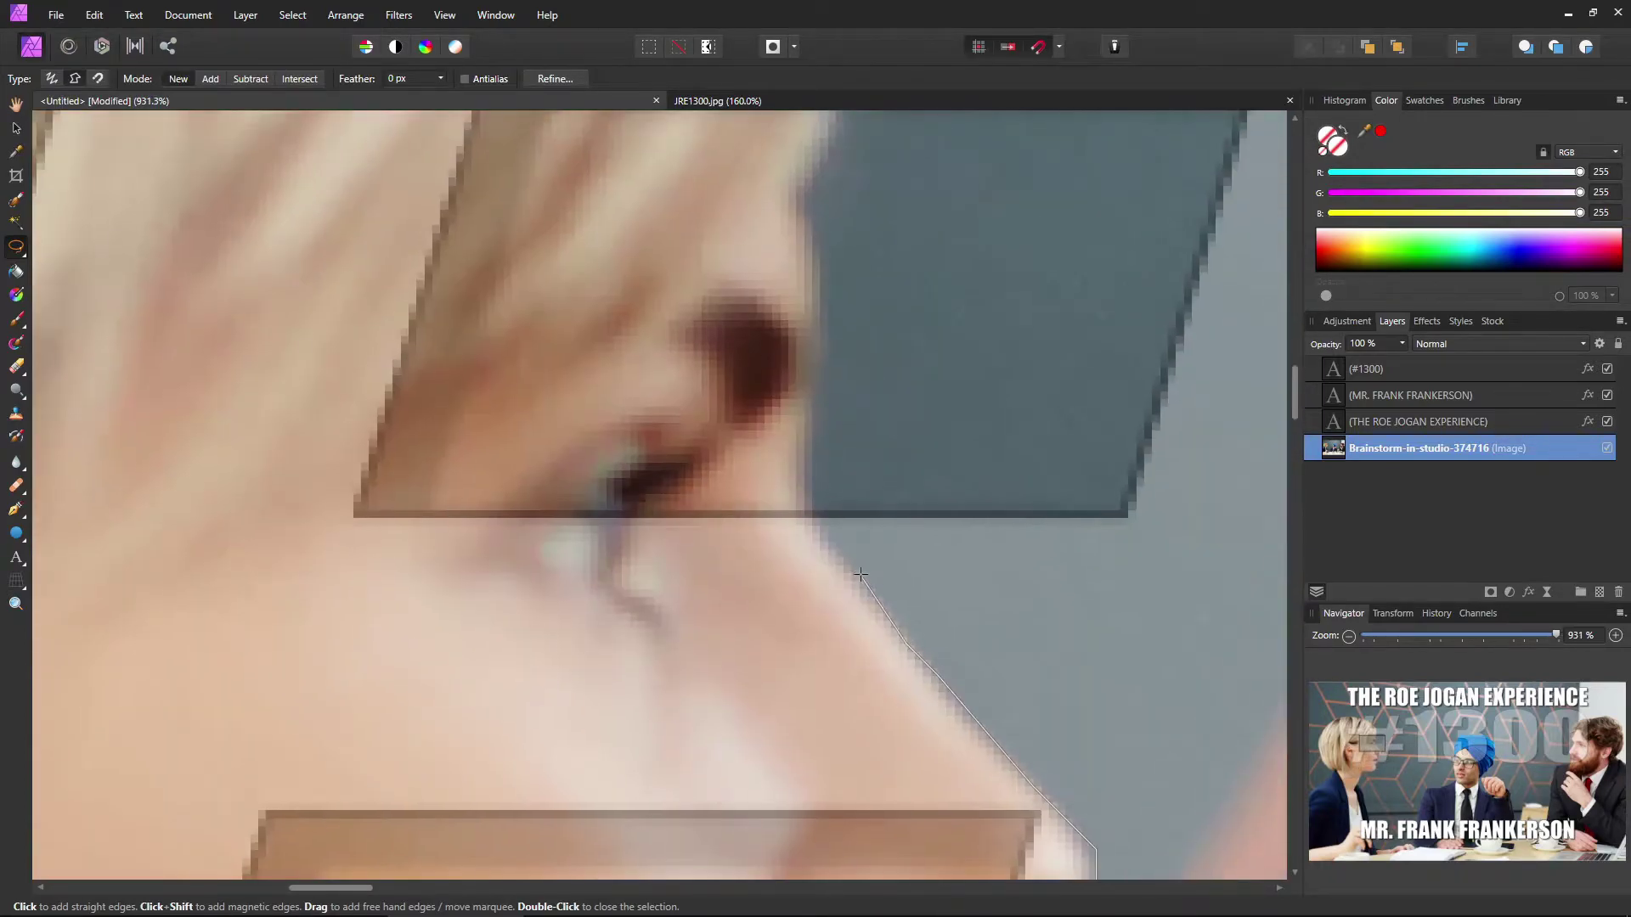
Trace the woman's forehead and front hair and close the lasso selection around her head.
scroll(818, 303, "down", 2)
left_click_drag(442, 858, 623, 530)
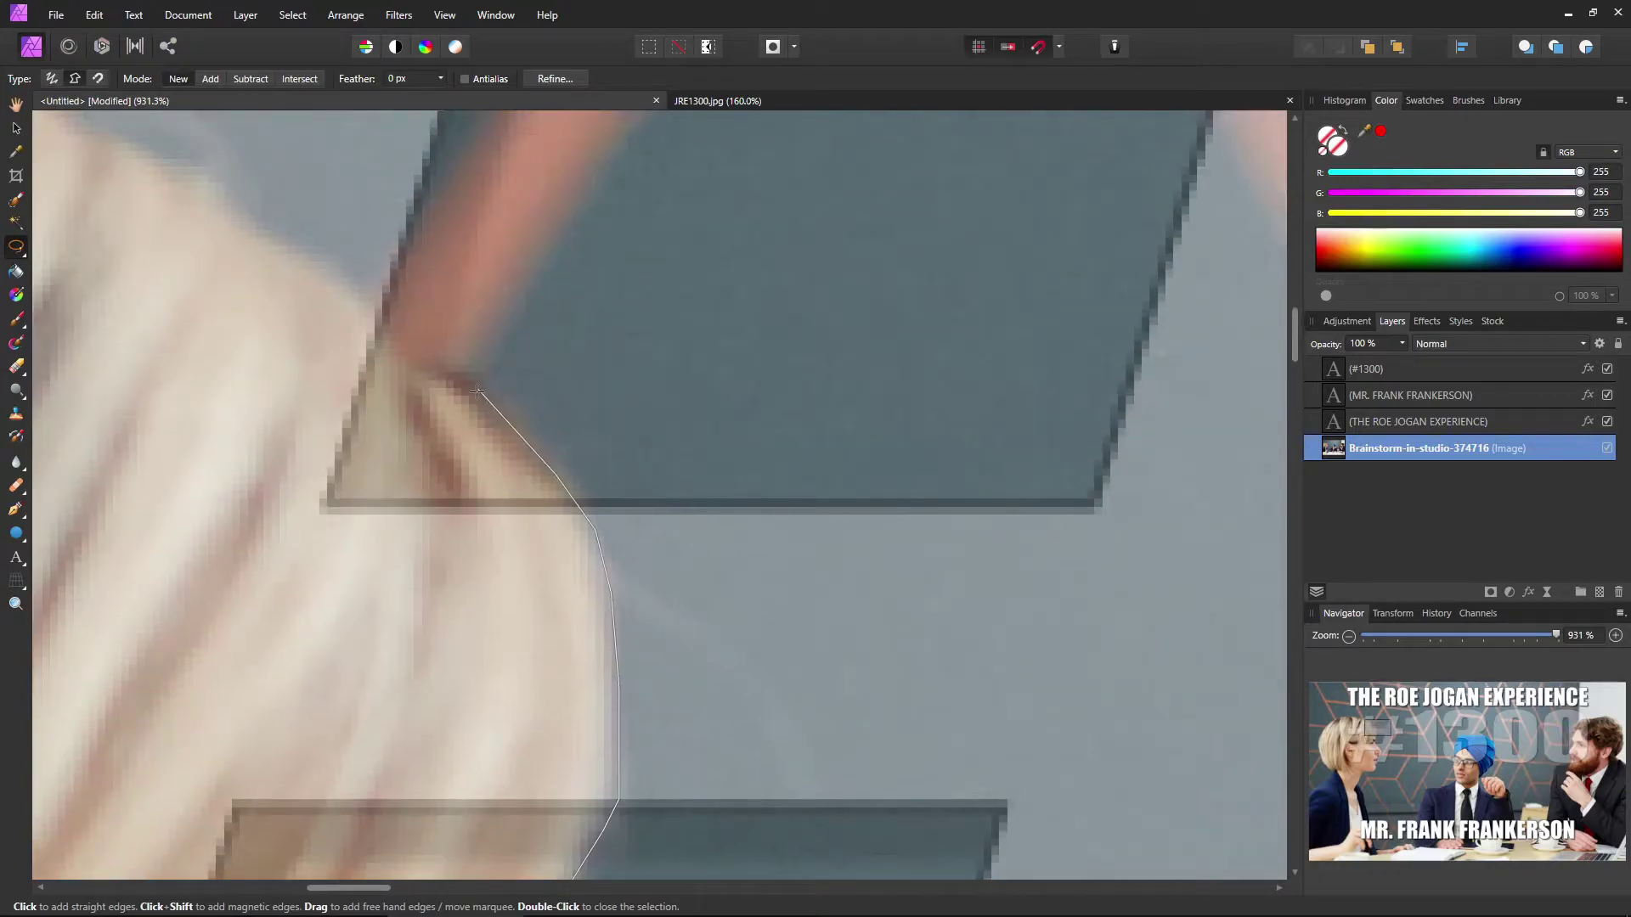
left_click_drag(618, 371, 750, 633)
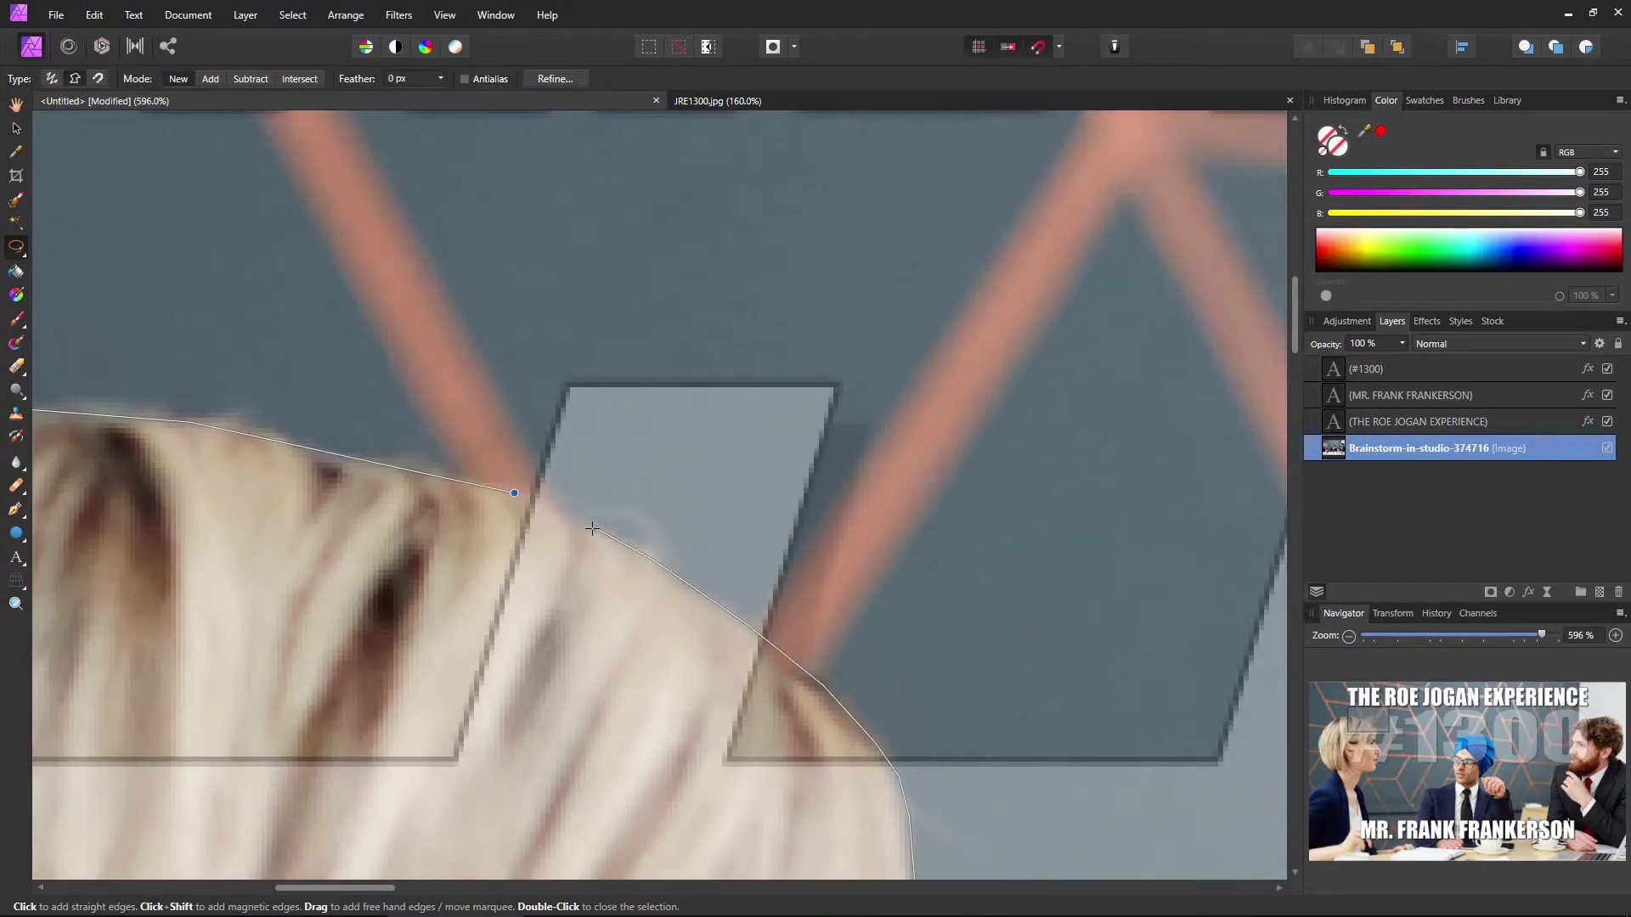
key("Escape")
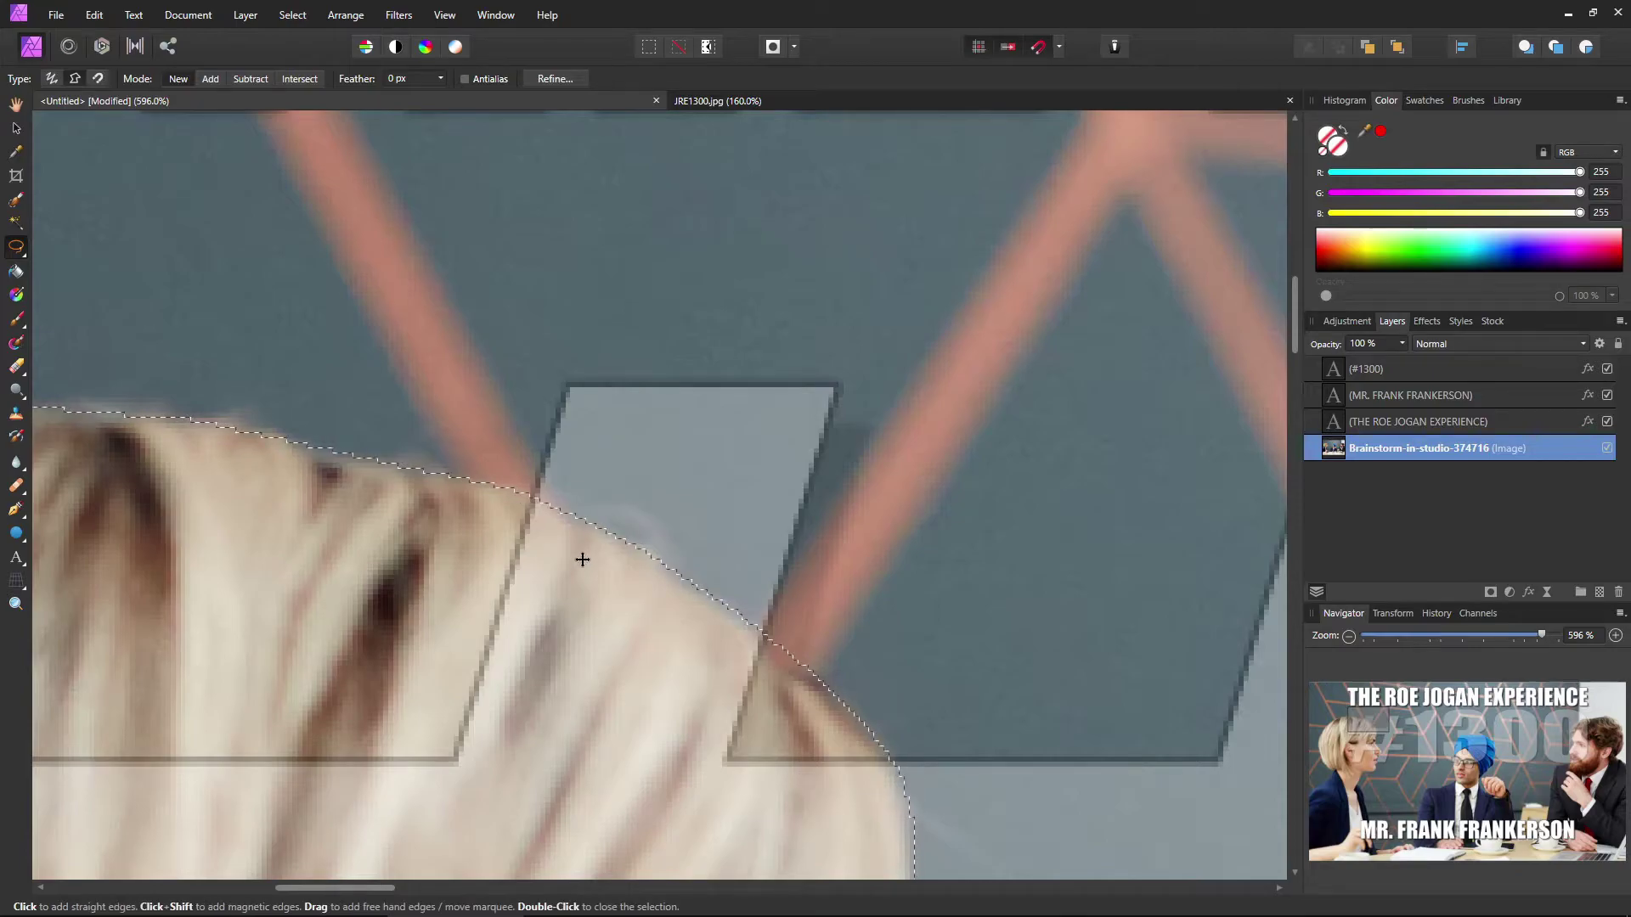
scroll(582, 559, "down", 1)
key("ctrl+1")
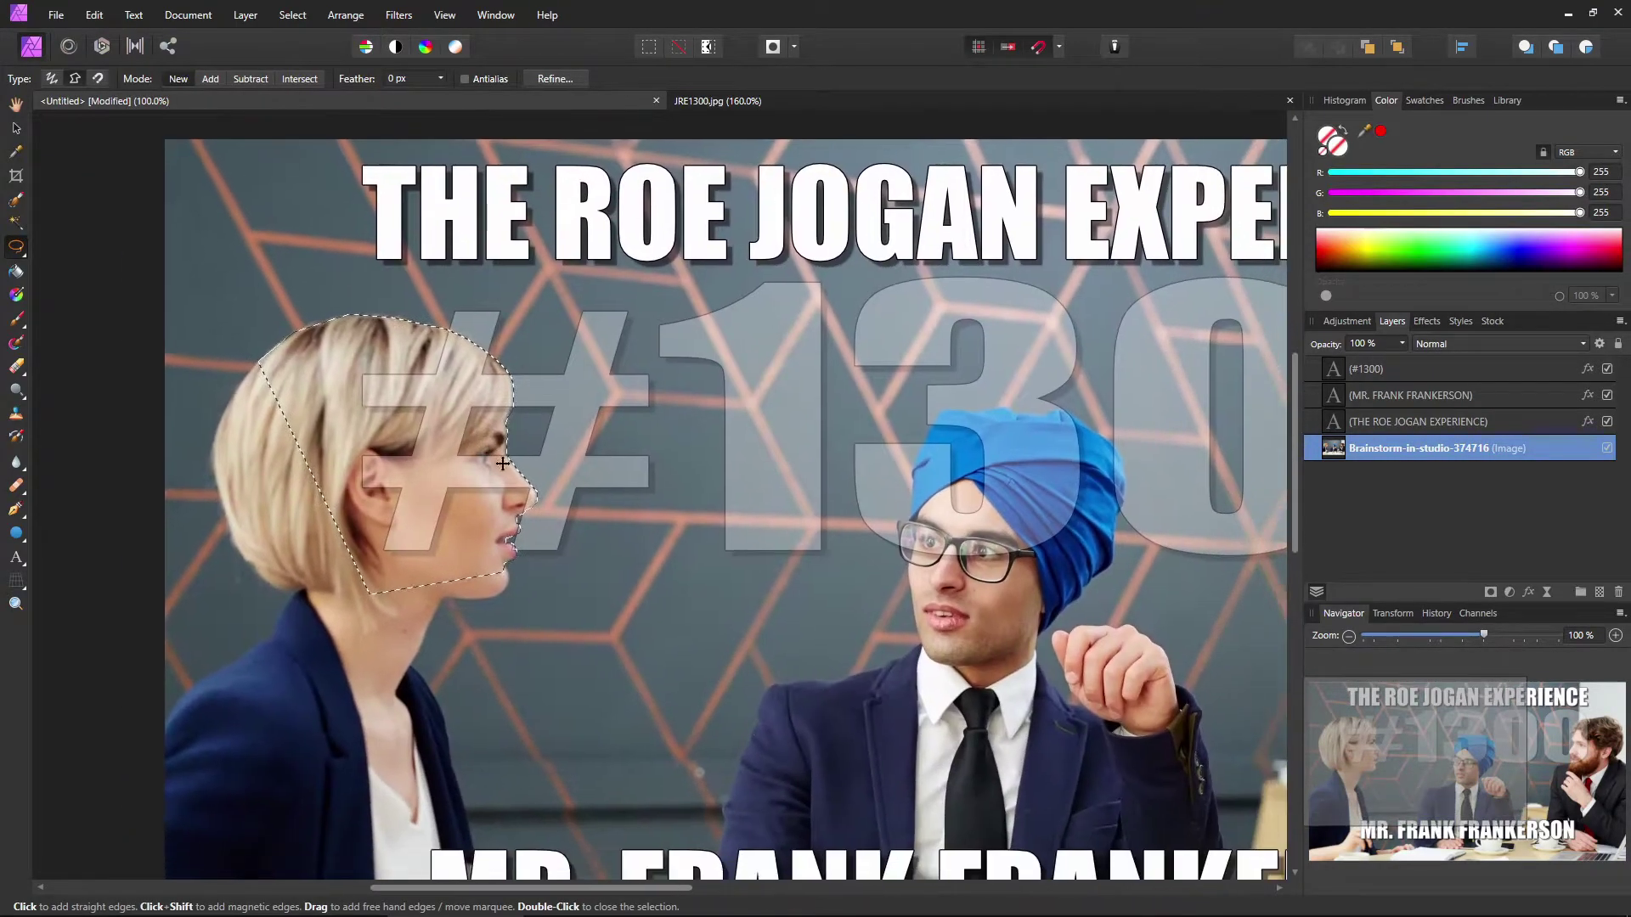
Show the head selection as a quick mask and activate the Paint Brush Tool.
left_click(772, 46)
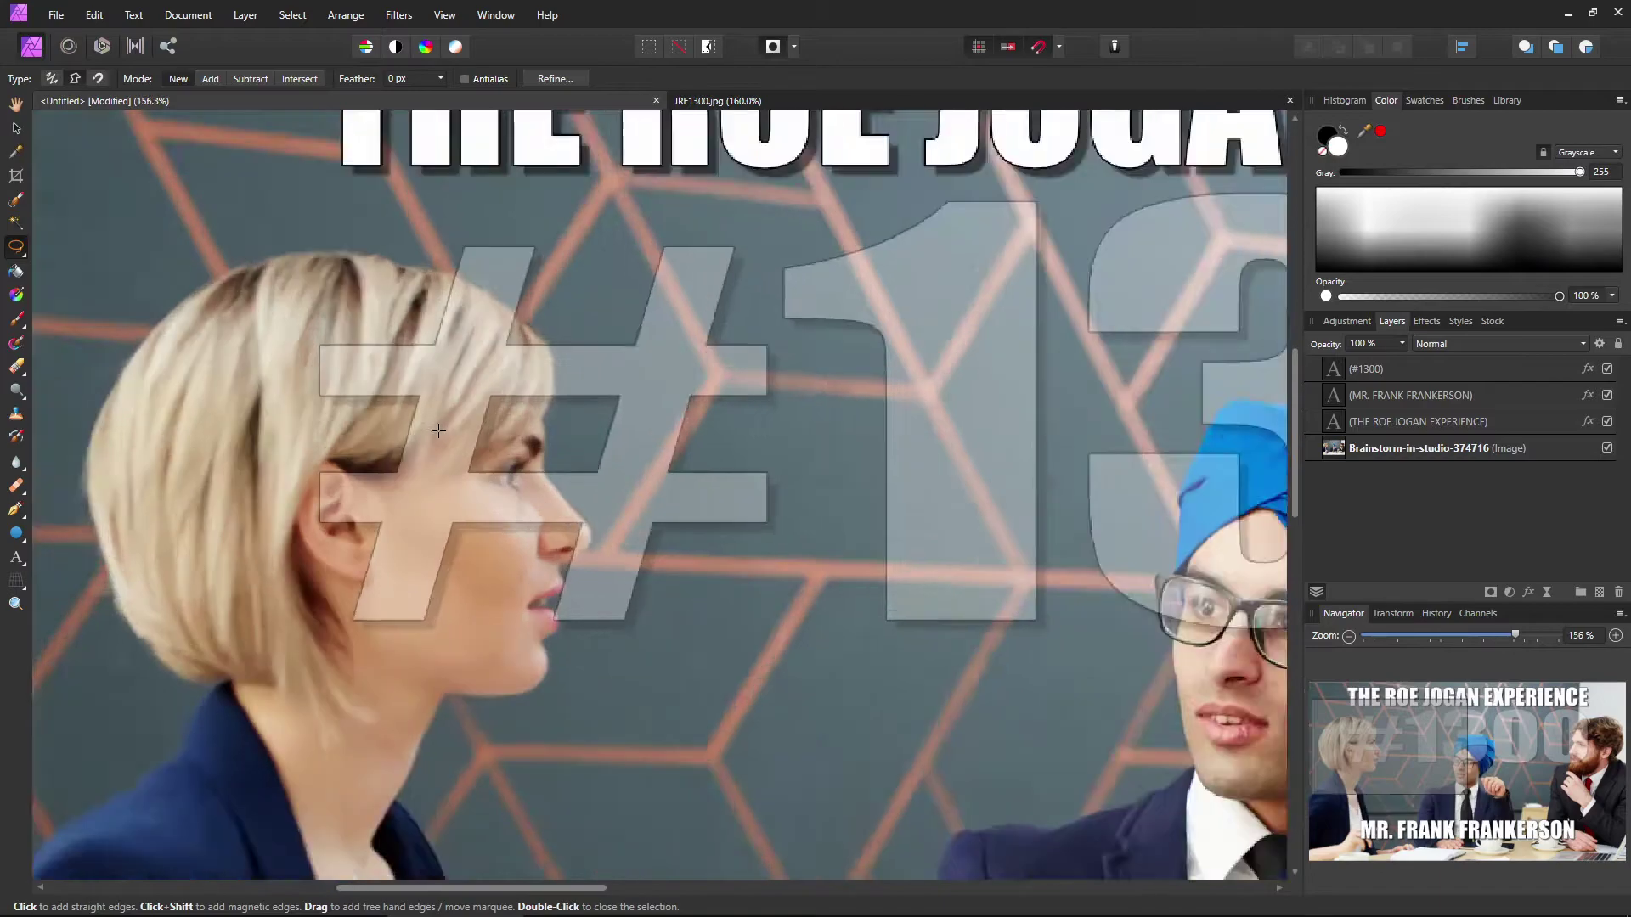
scroll(438, 430, "up", 3)
key("q")
scroll(593, 288, "up", 3)
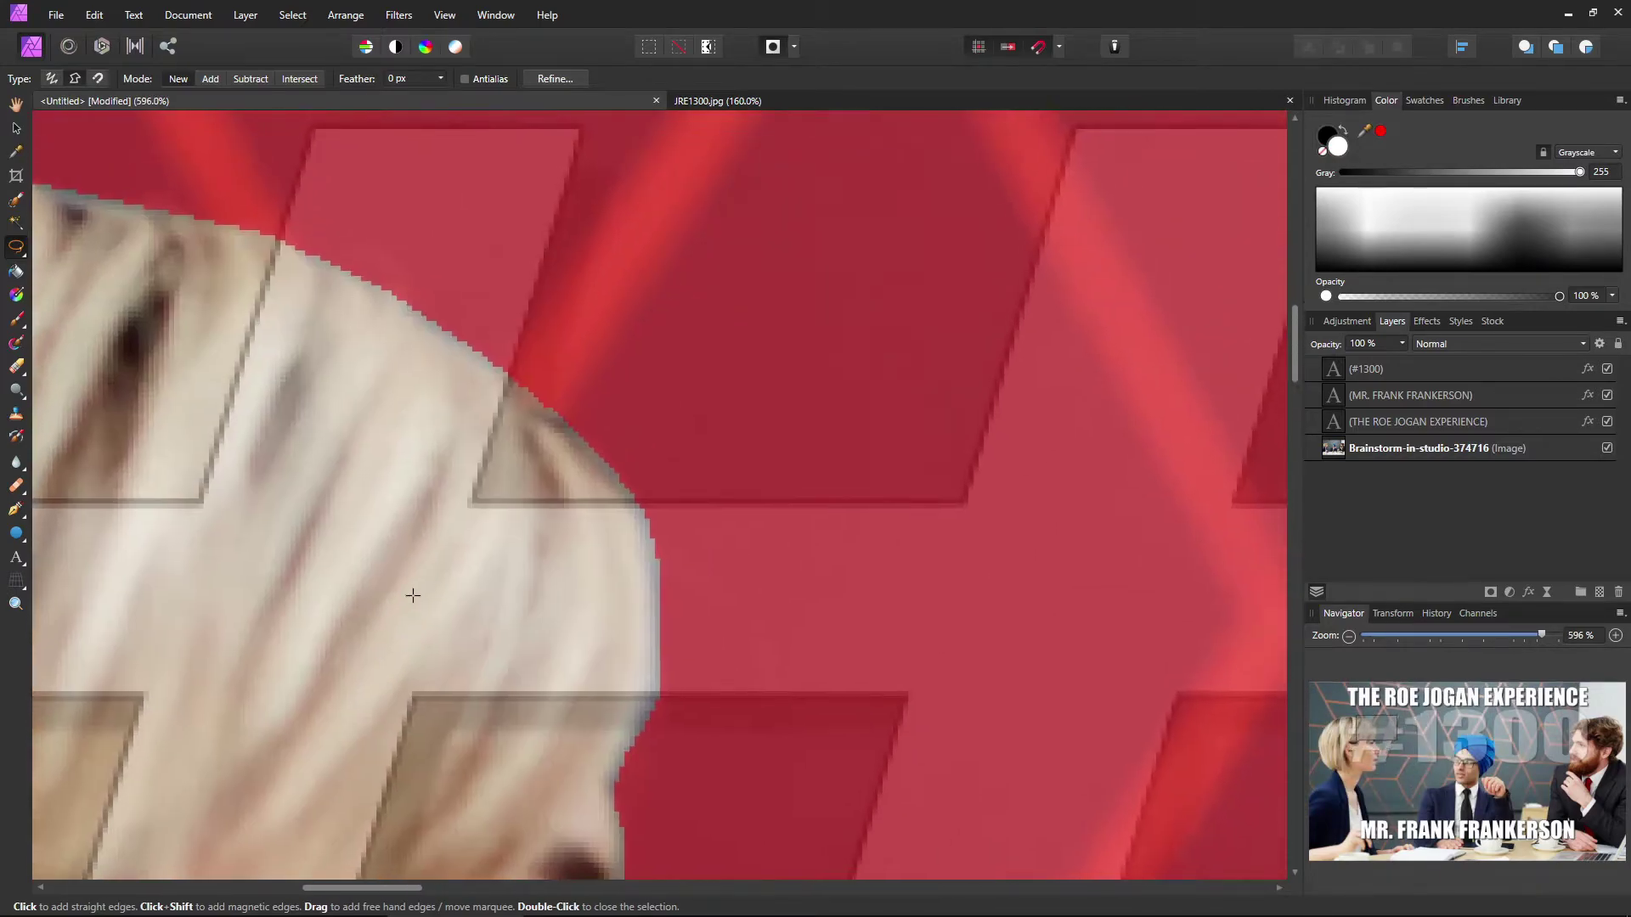
left_click(16, 321)
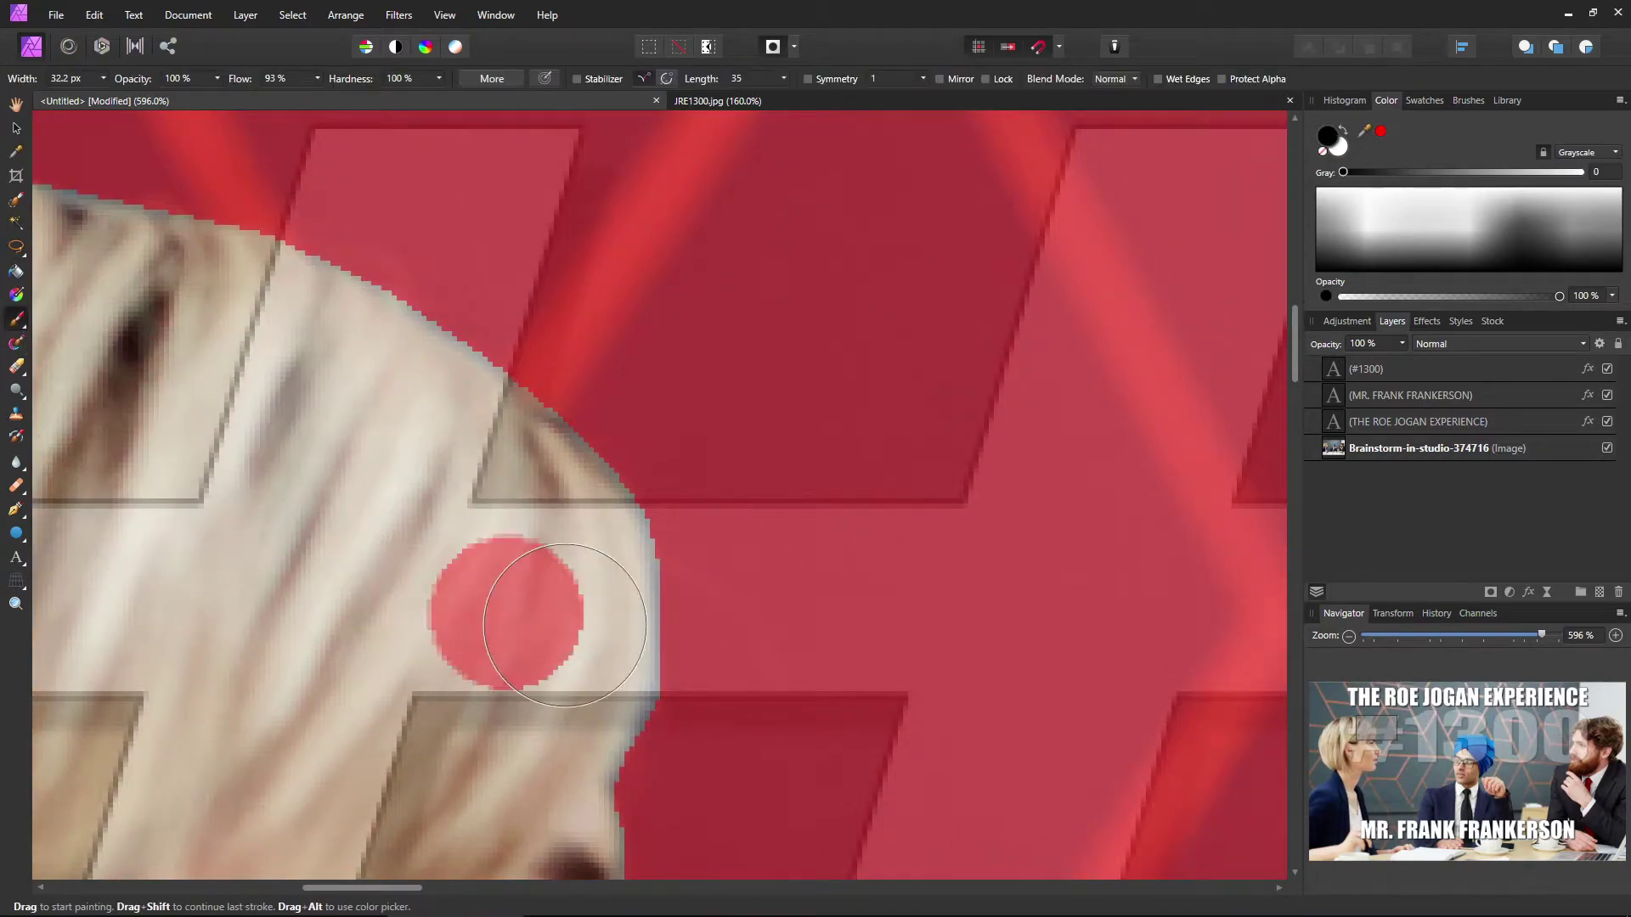
Try painting black over the woman's hair in the quick mask and undo the strokes.
mouse_move(586, 531)
left_mouse_down()
mouse_move(544, 552)
mouse_move(371, 462)
mouse_move(363, 429)
mouse_move(310, 574)
mouse_move(329, 519)
left_mouse_up()
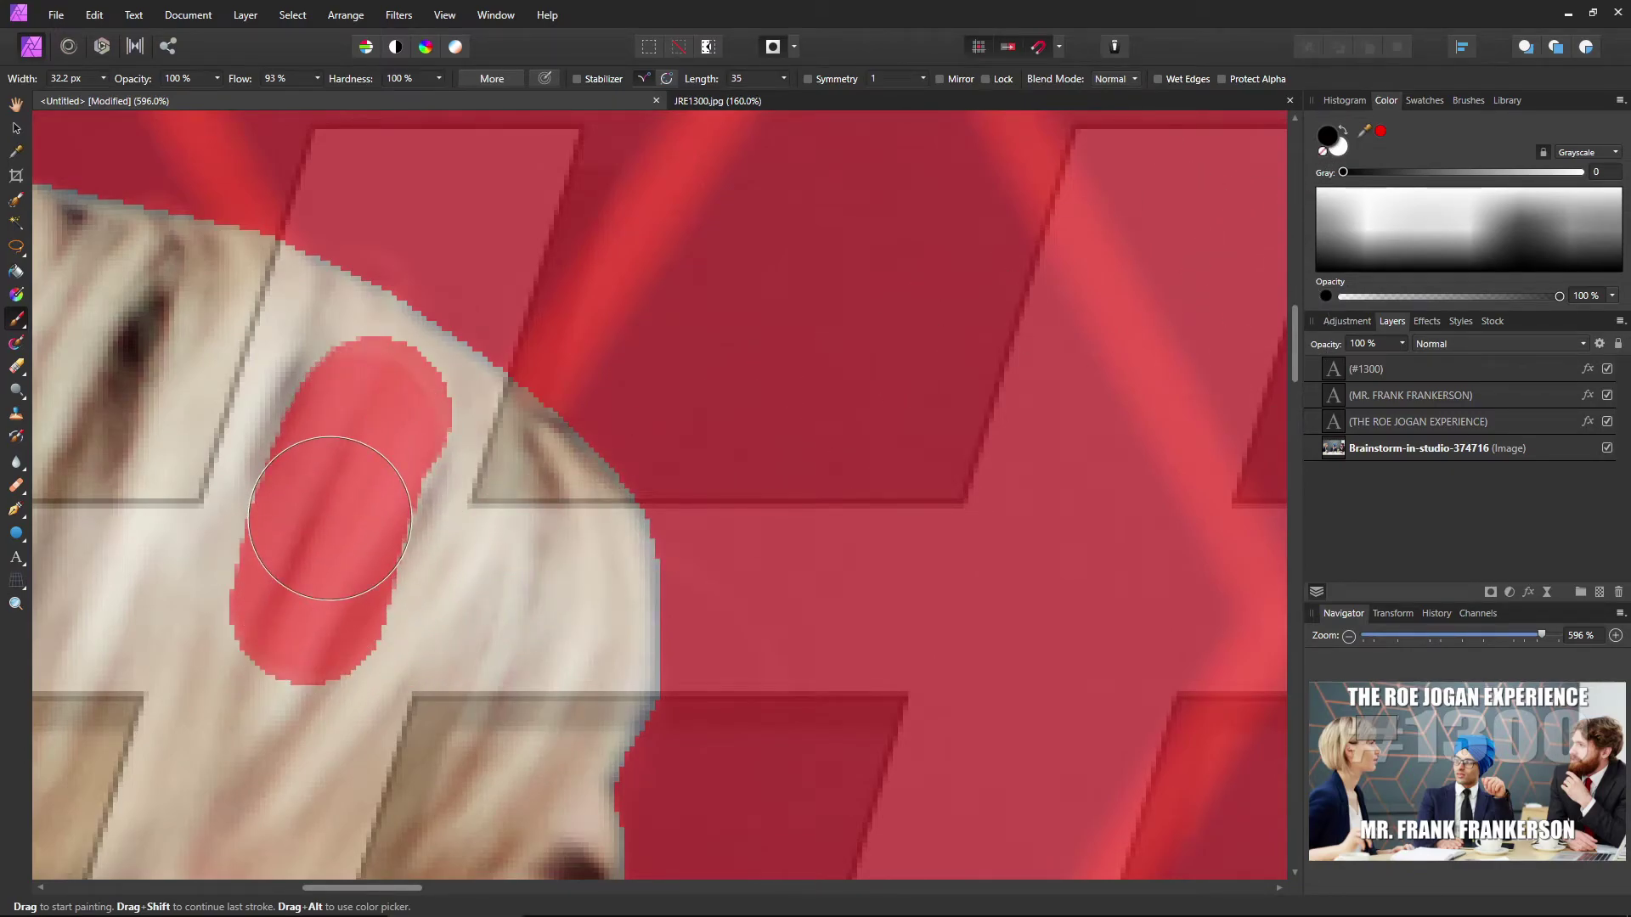
key("ctrl+z")
left_click(330, 518)
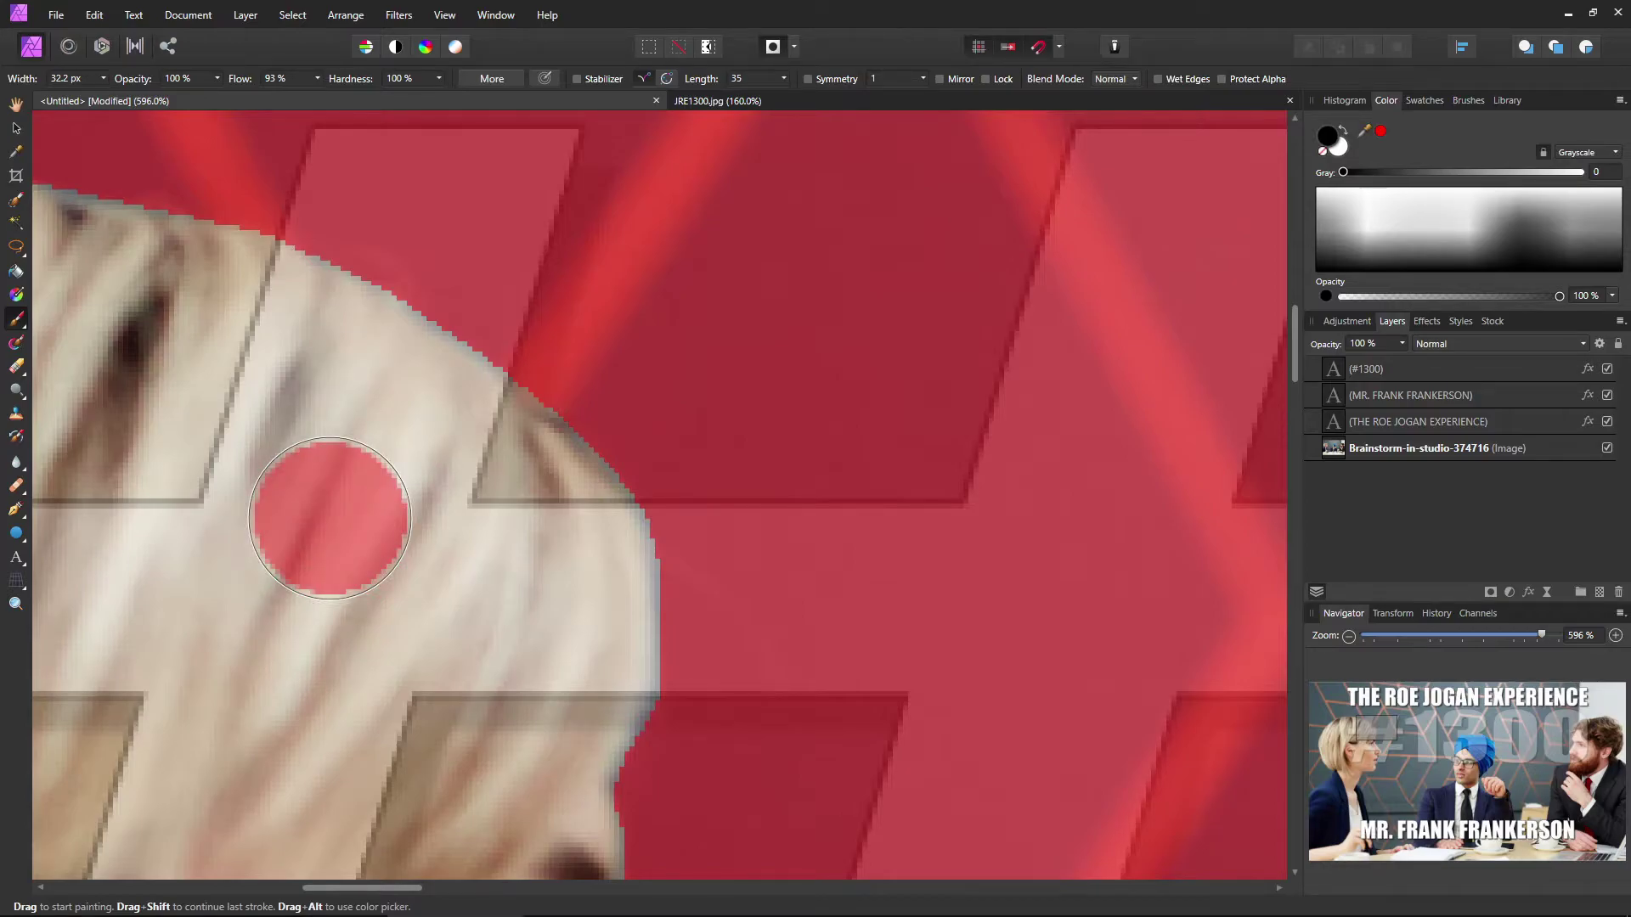
key("ctrl+z")
Try painting white outside the hair edge to extend the quick mask selection and undo the strokes.
left_click(1332, 173)
key("x")
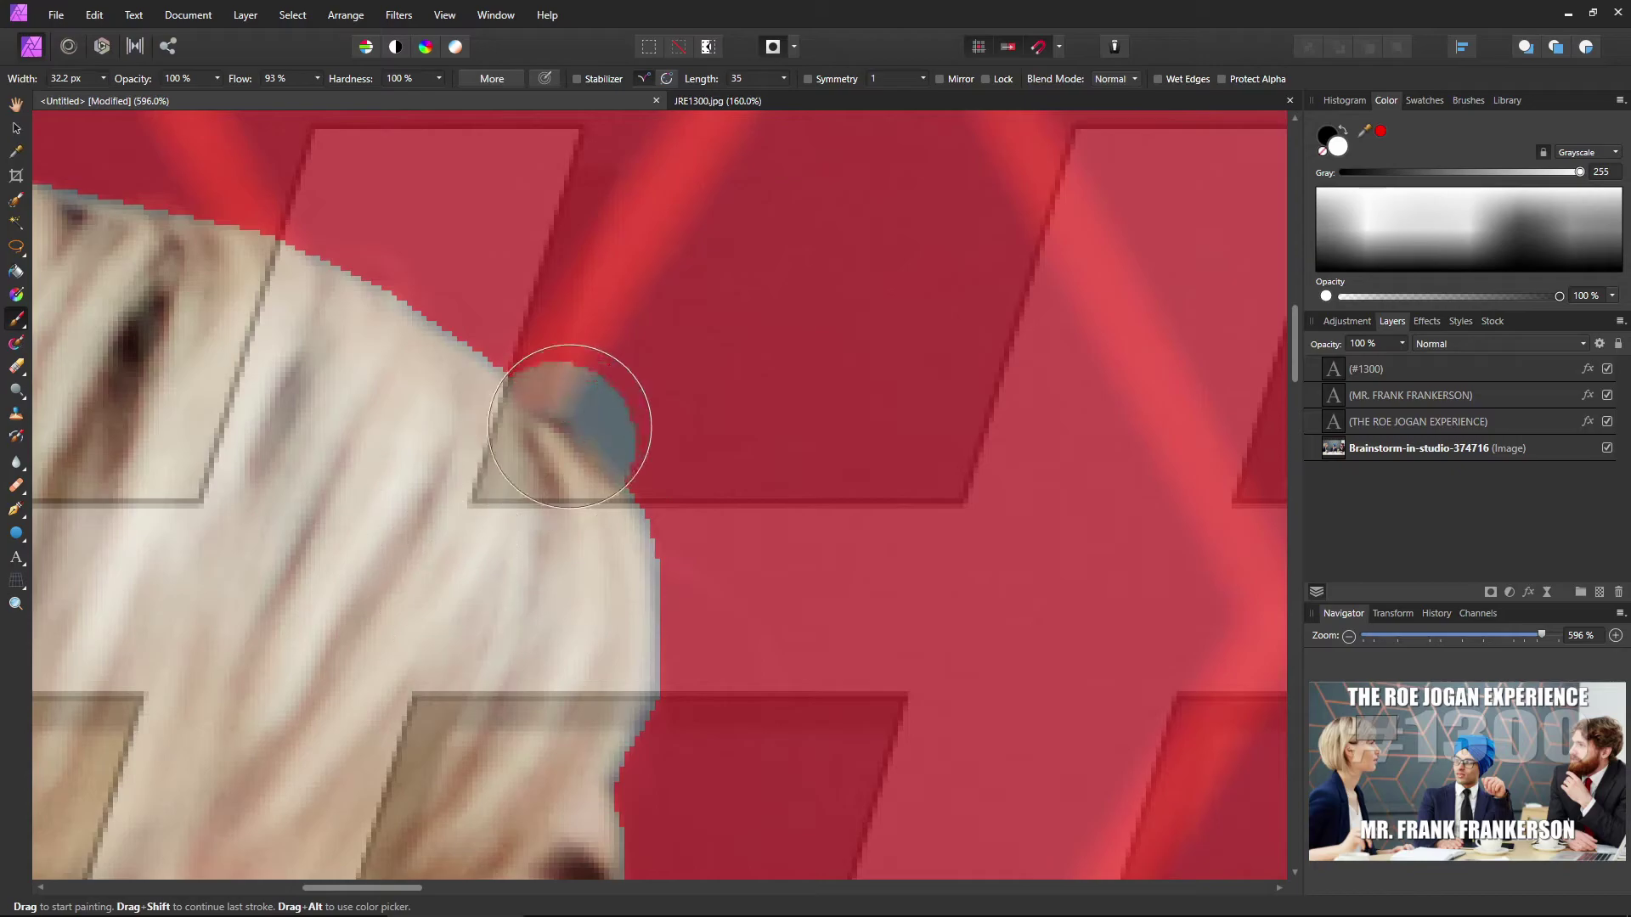
mouse_move(662, 267)
left_mouse_down()
mouse_move(776, 509)
mouse_move(727, 483)
left_mouse_up()
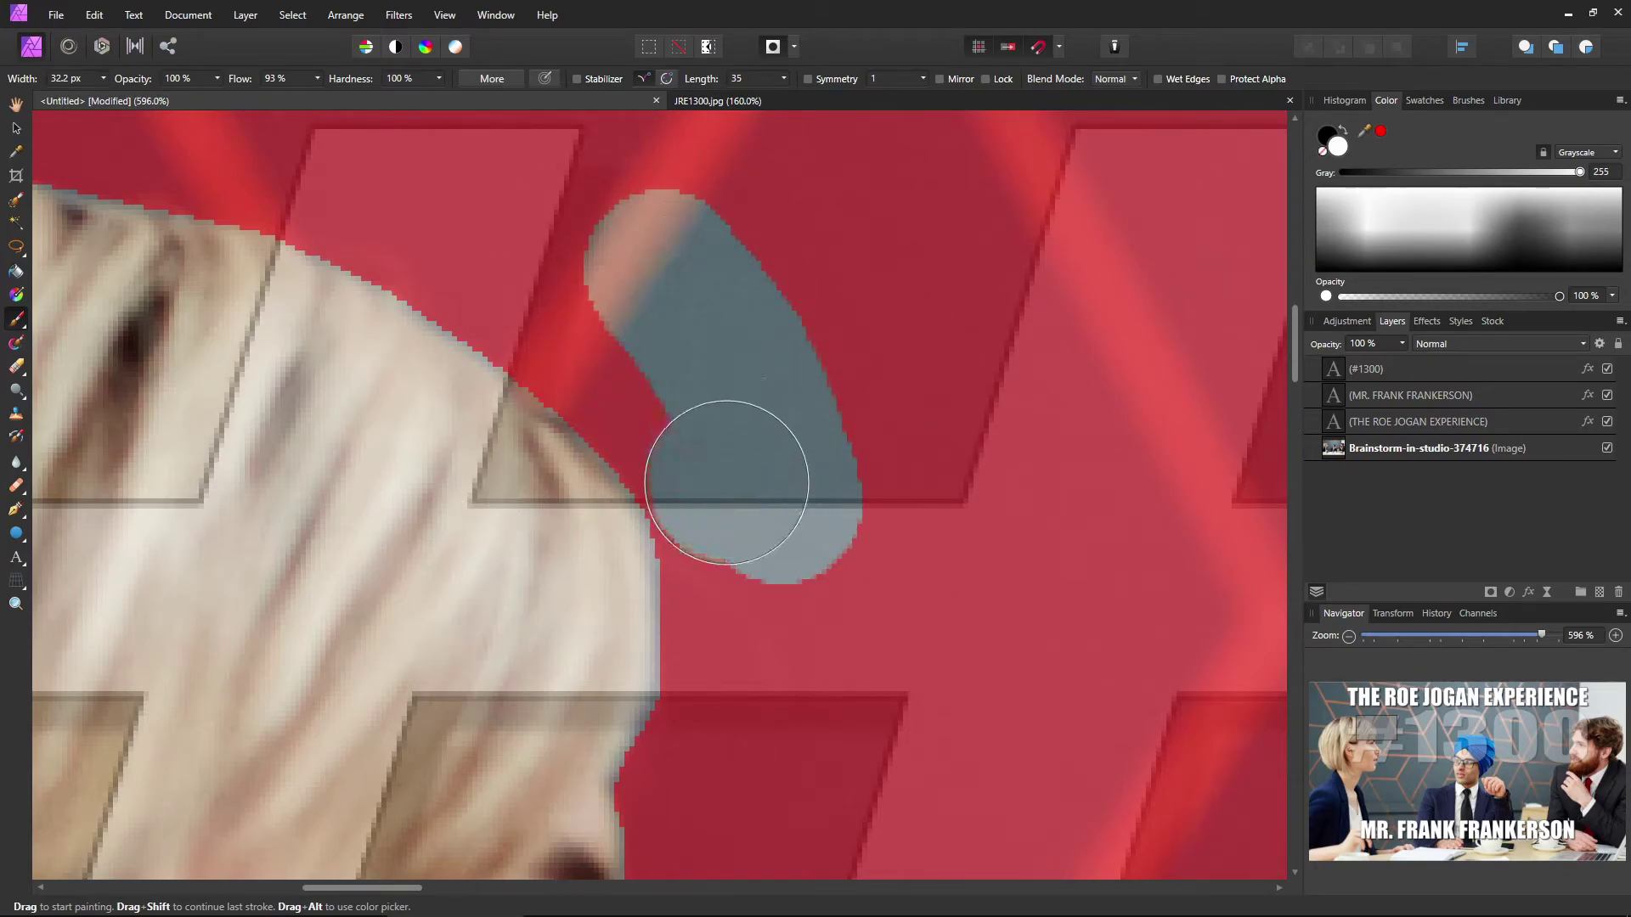
key("ctrl+z")
key("ctrl+z")
Reduce the brush width to 3.3 px, switch to black and try a dab on the mask near the woman's eye.
key("q")
scroll(449, 590, "down", 1)
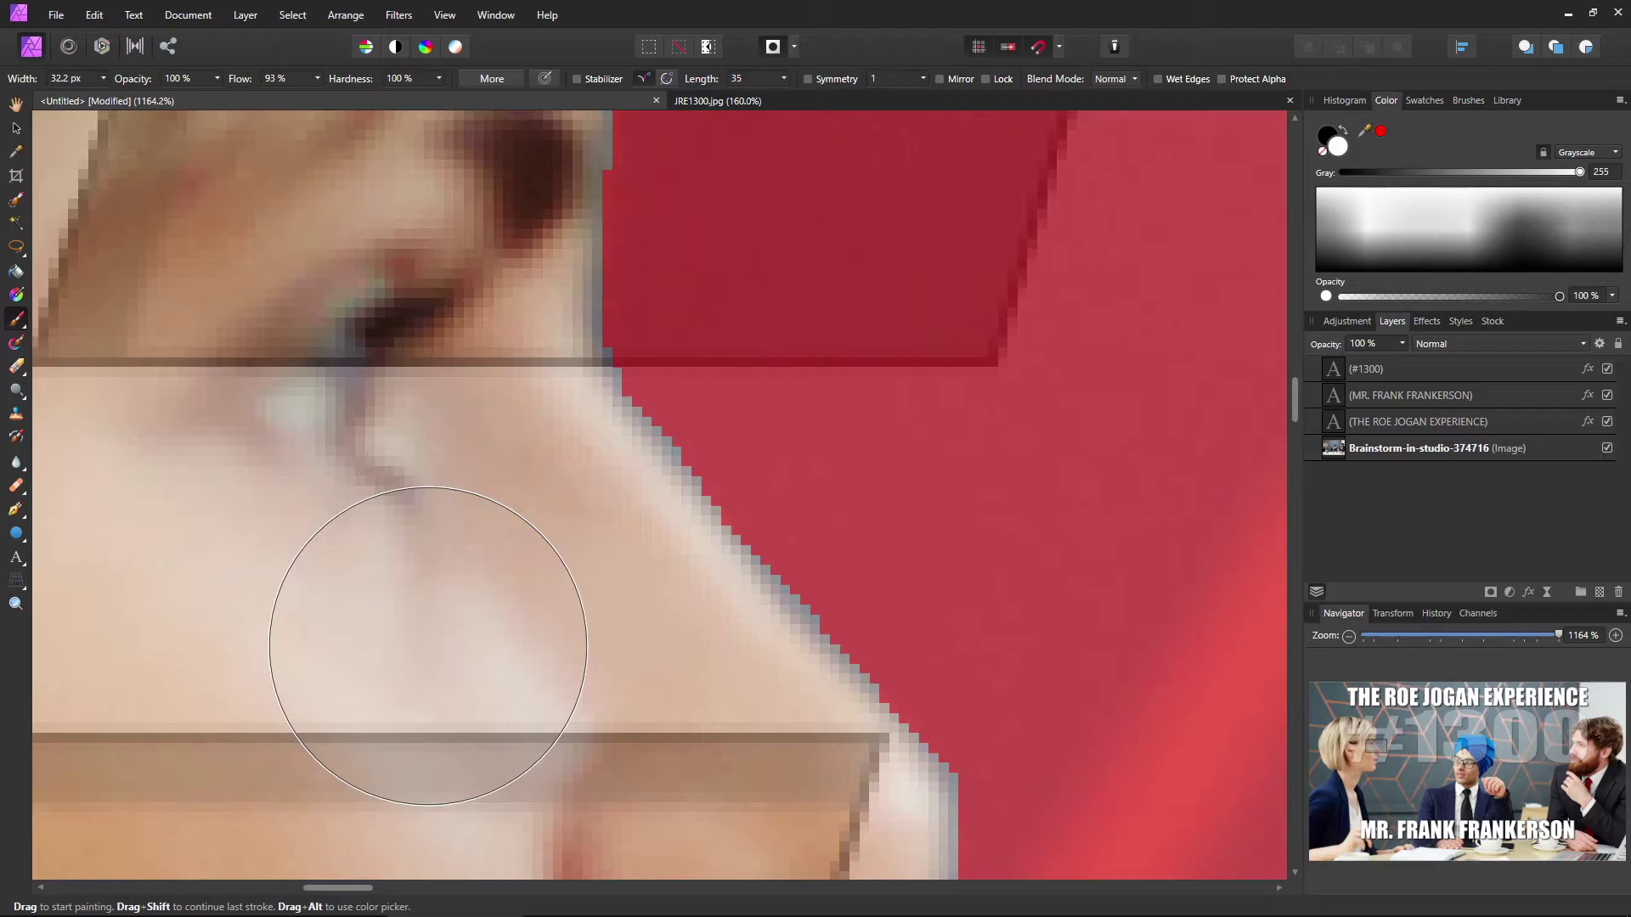
key("bracketleft")
key("bracketleft")
key("bracketleft")
key("bracketleft")
key("bracketleft")
key("bracketleft")
key("bracketleft")
key("x")
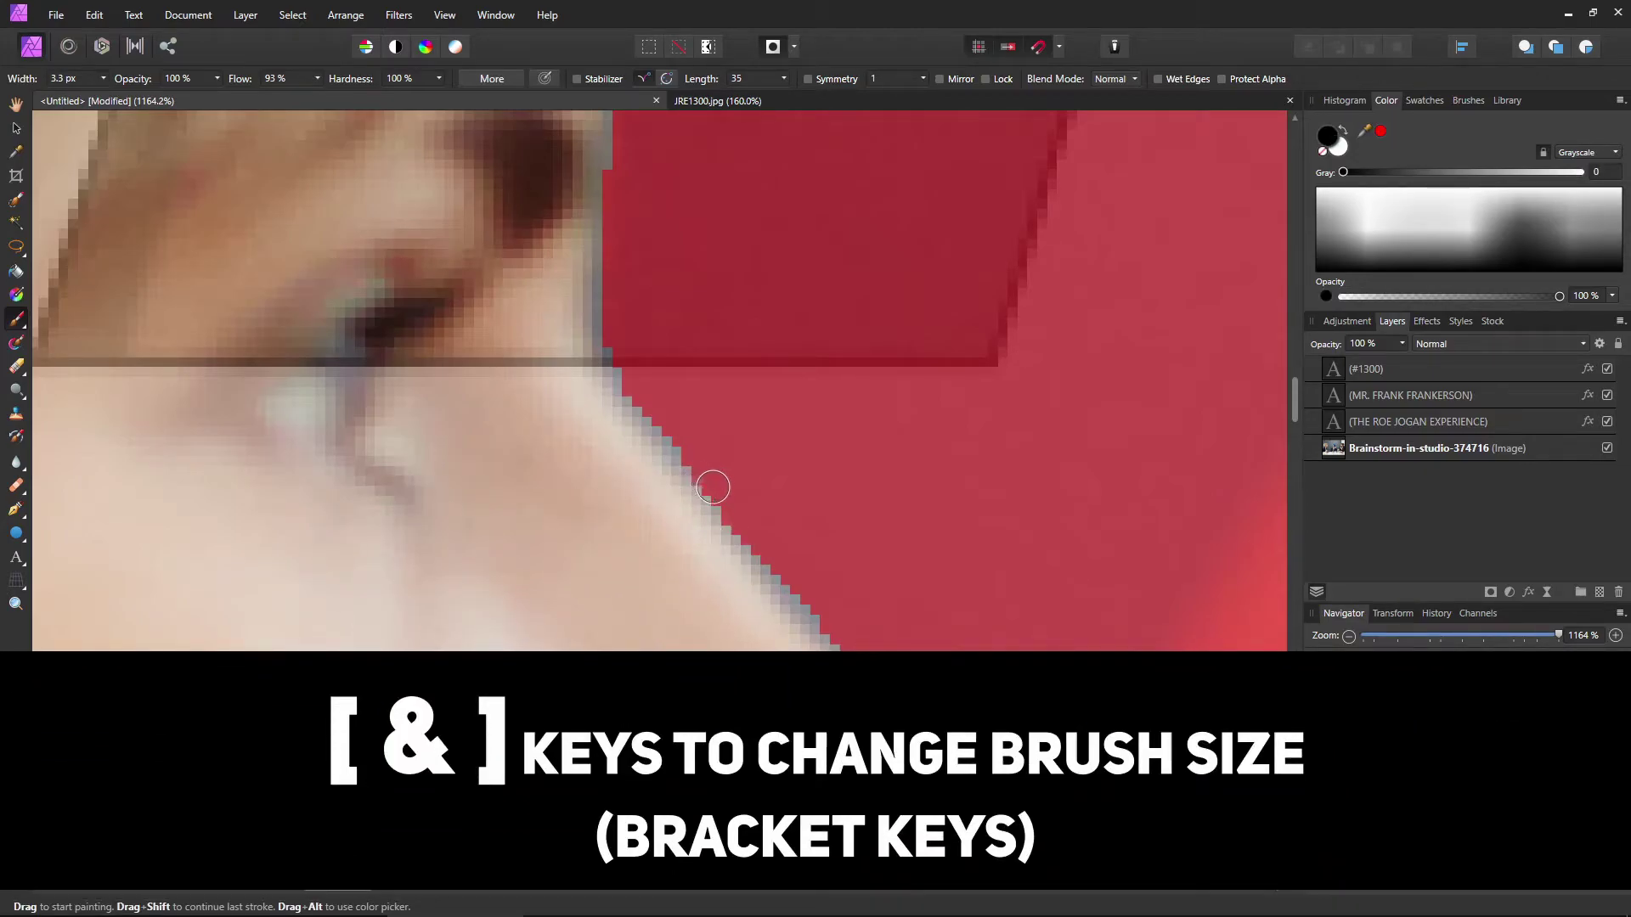
left_click(438, 216)
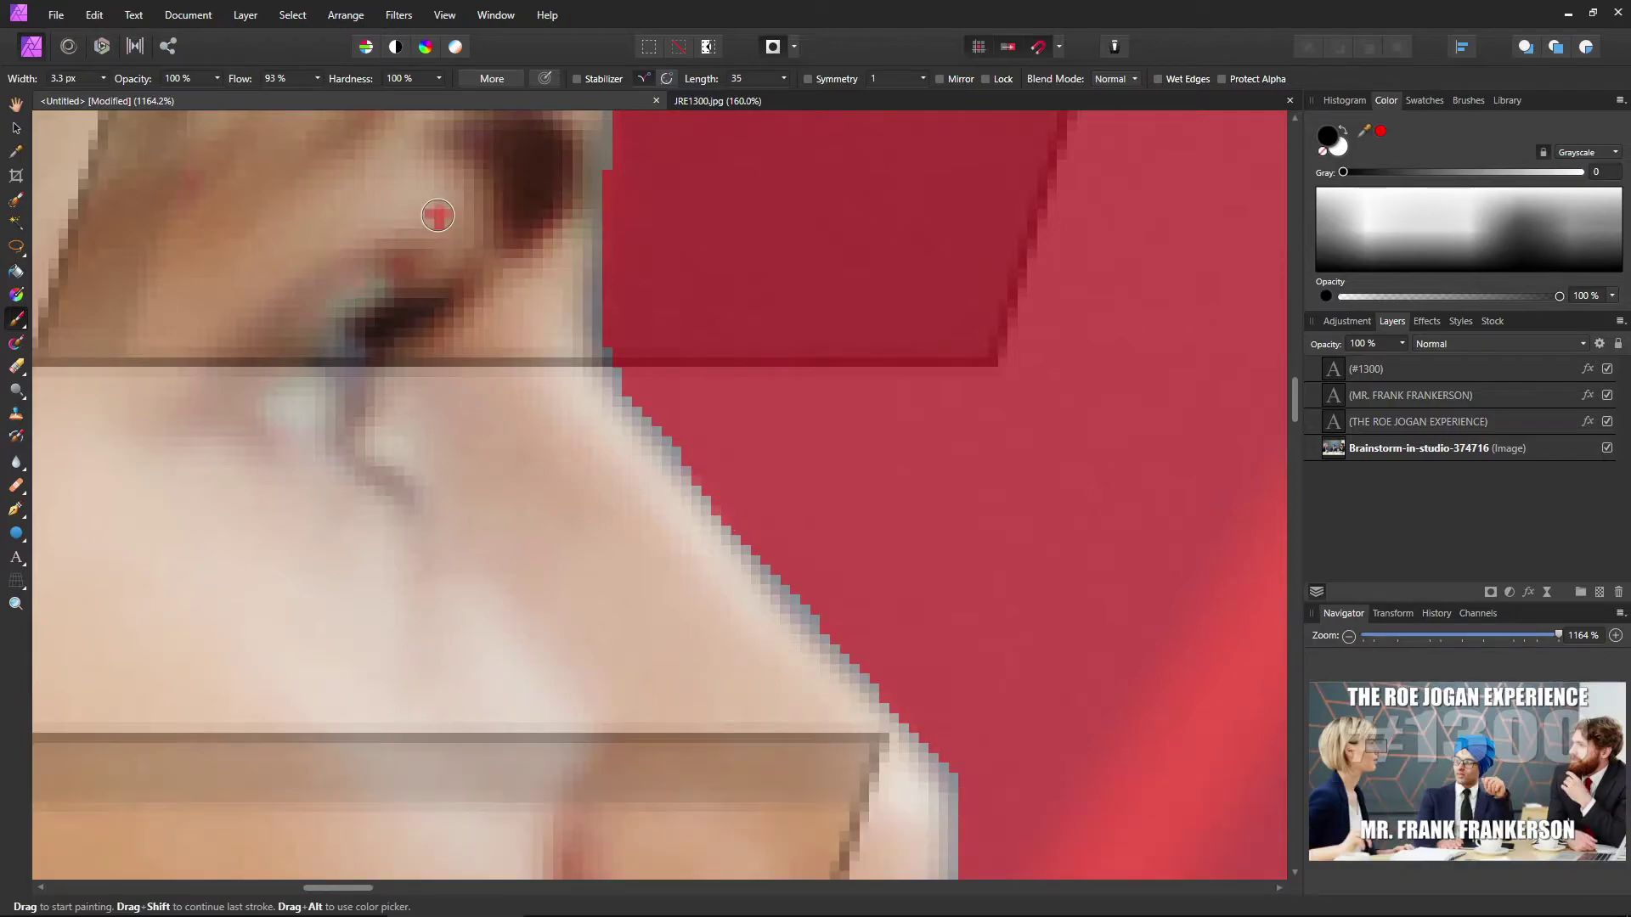
Check the mask edge along the forehead and hair and turn off the quick mask.
scroll(450, 382, "up", 5)
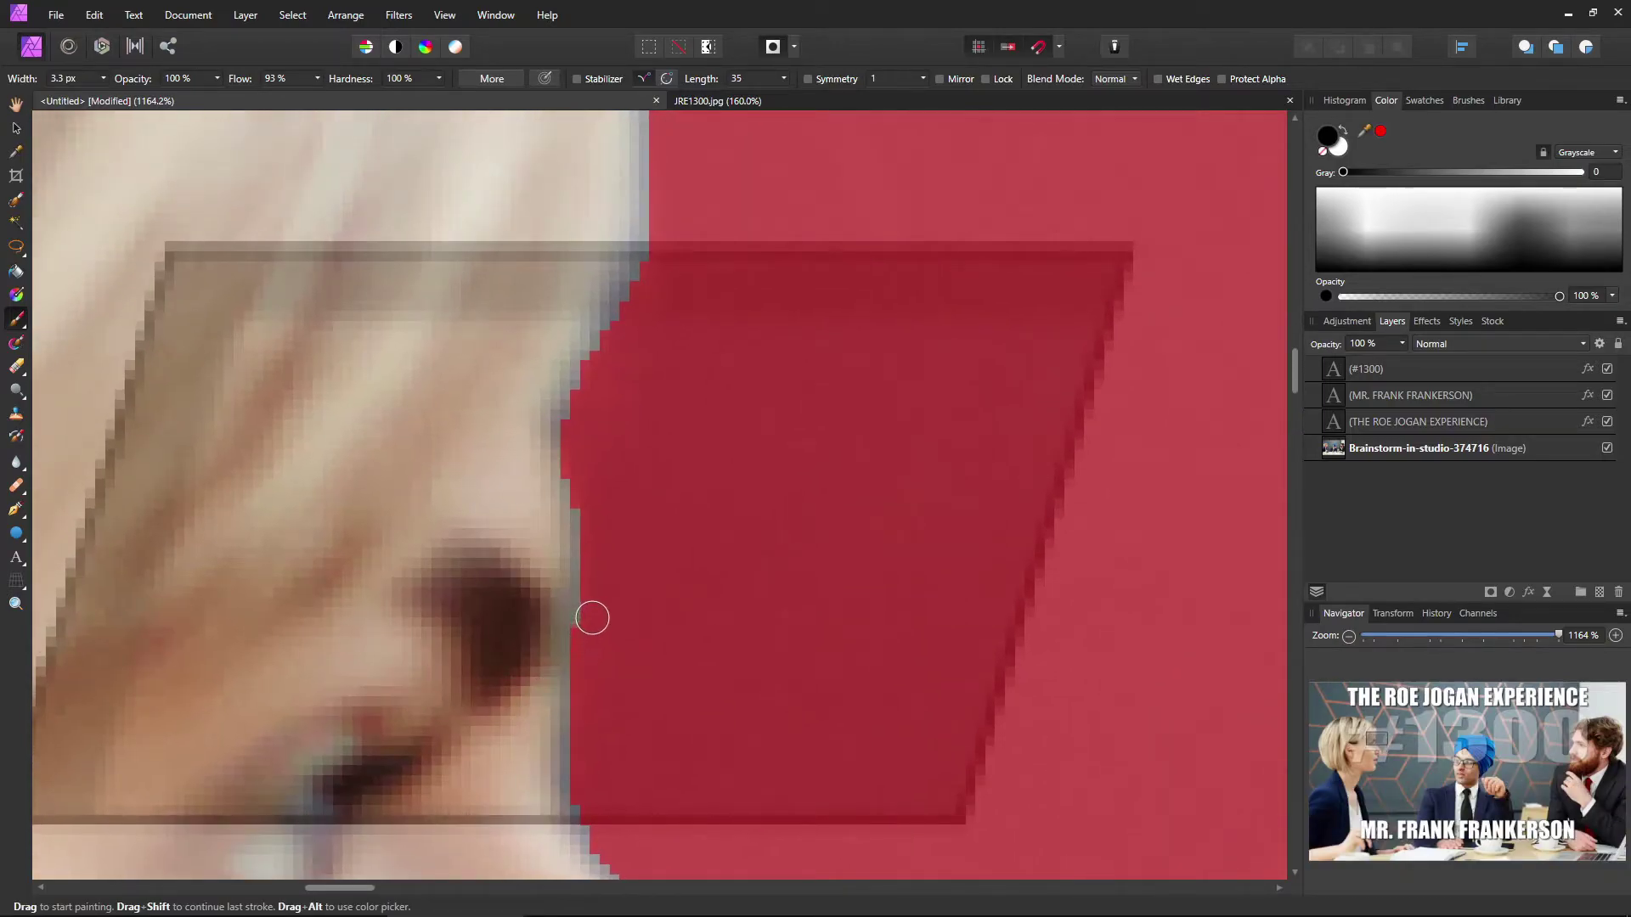
scroll(592, 621, "up", 8)
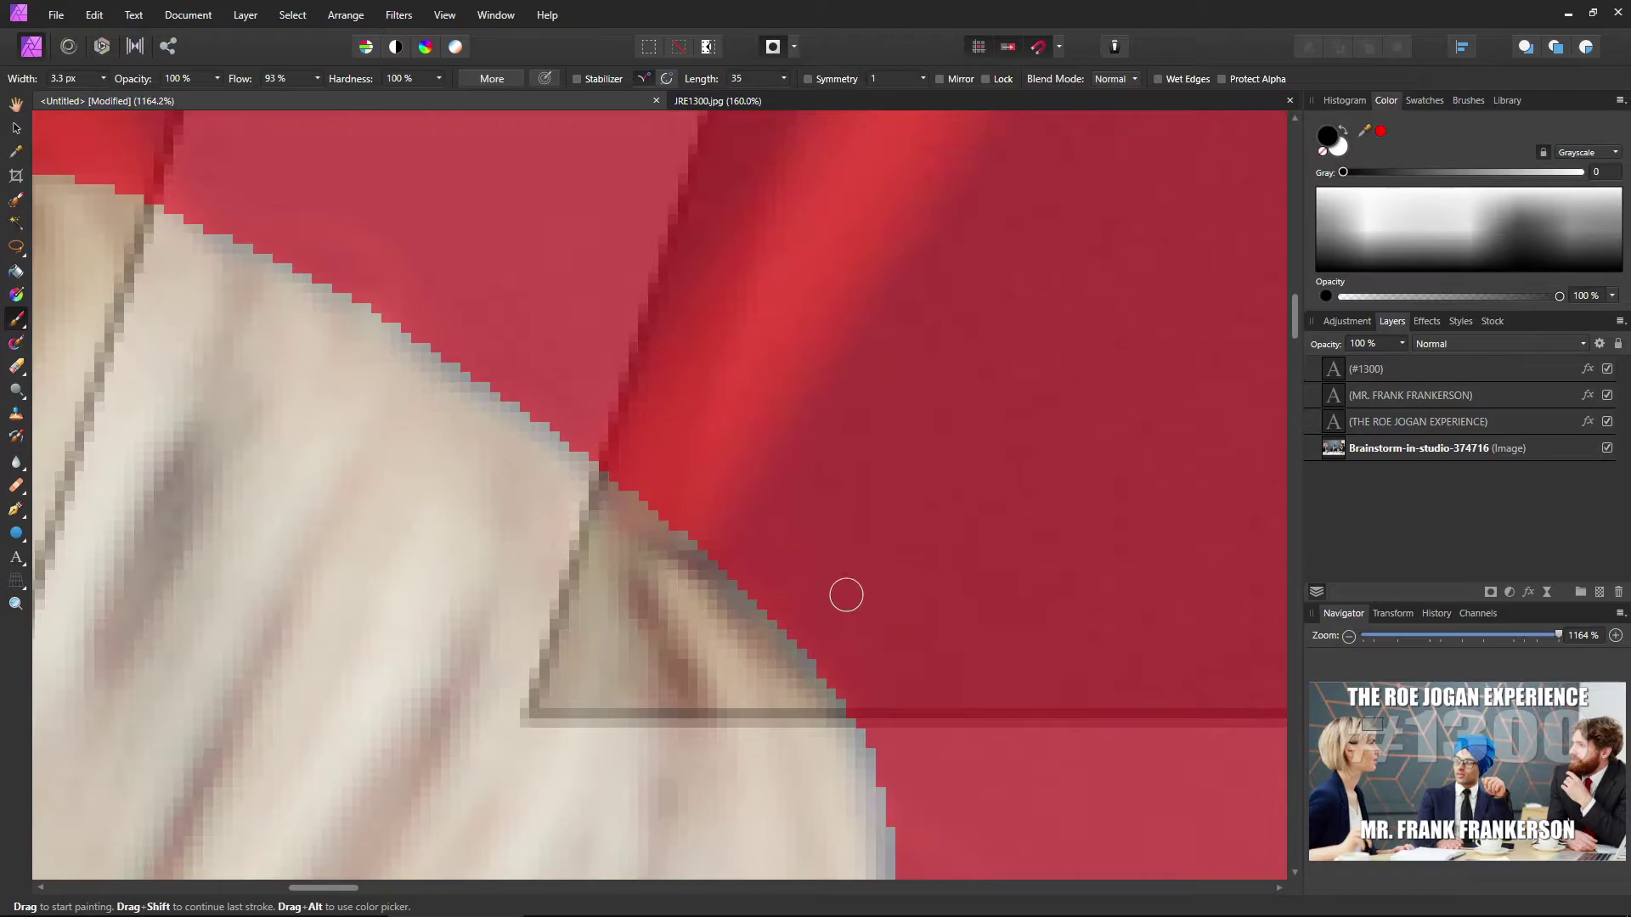
scroll(793, 559, "left", 3)
scroll(793, 559, "up", 2)
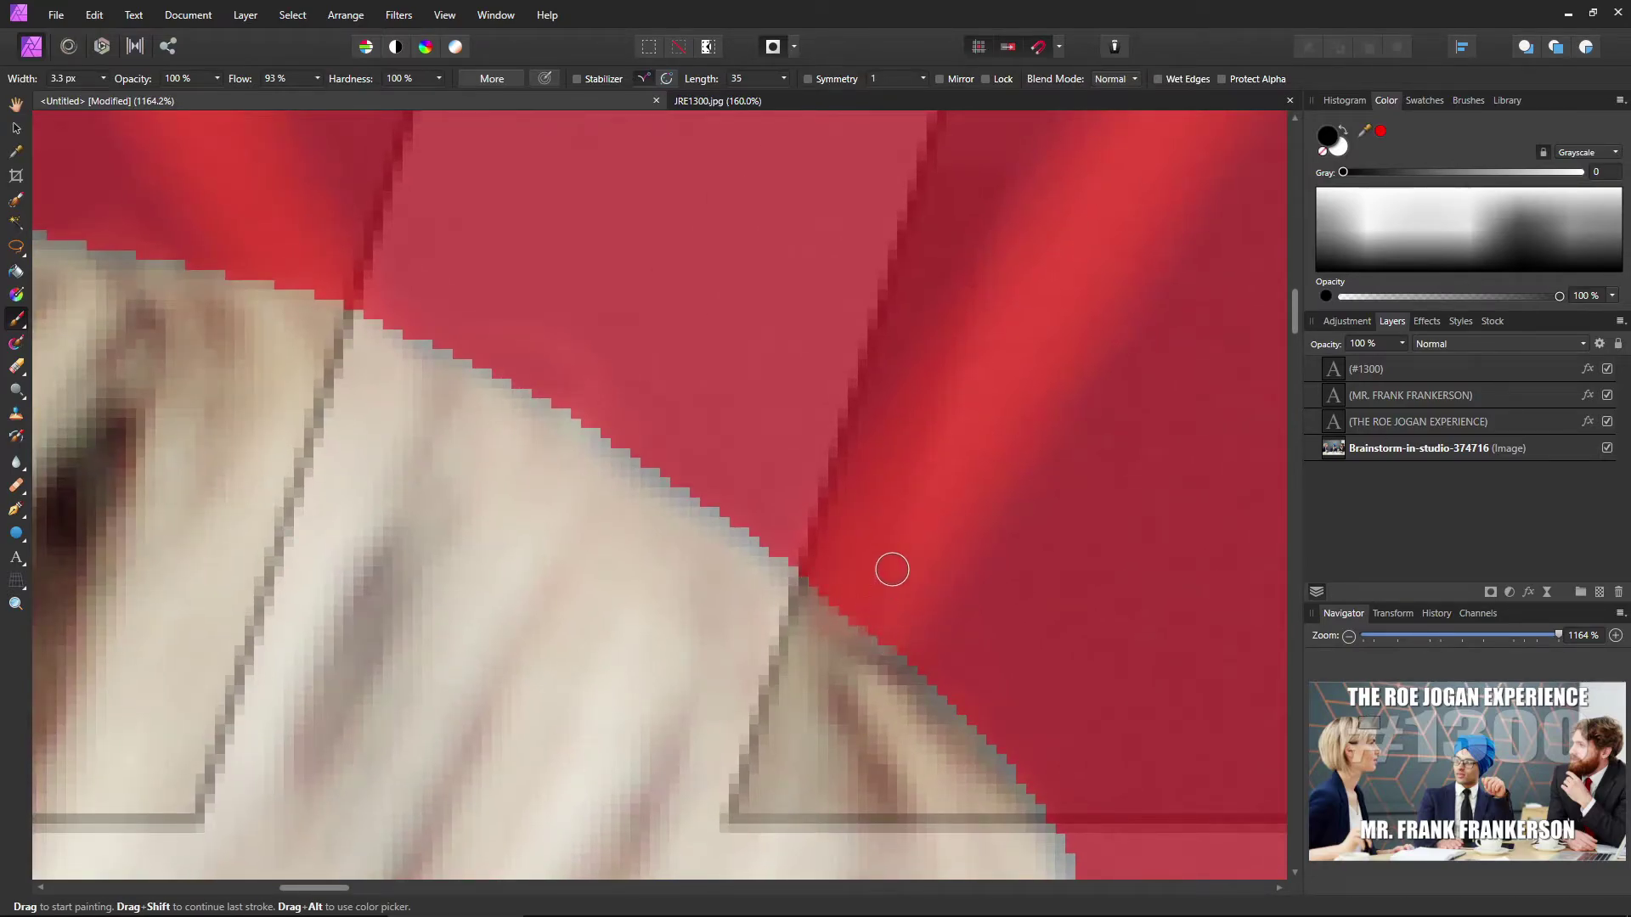
scroll(890, 581, "down", 10)
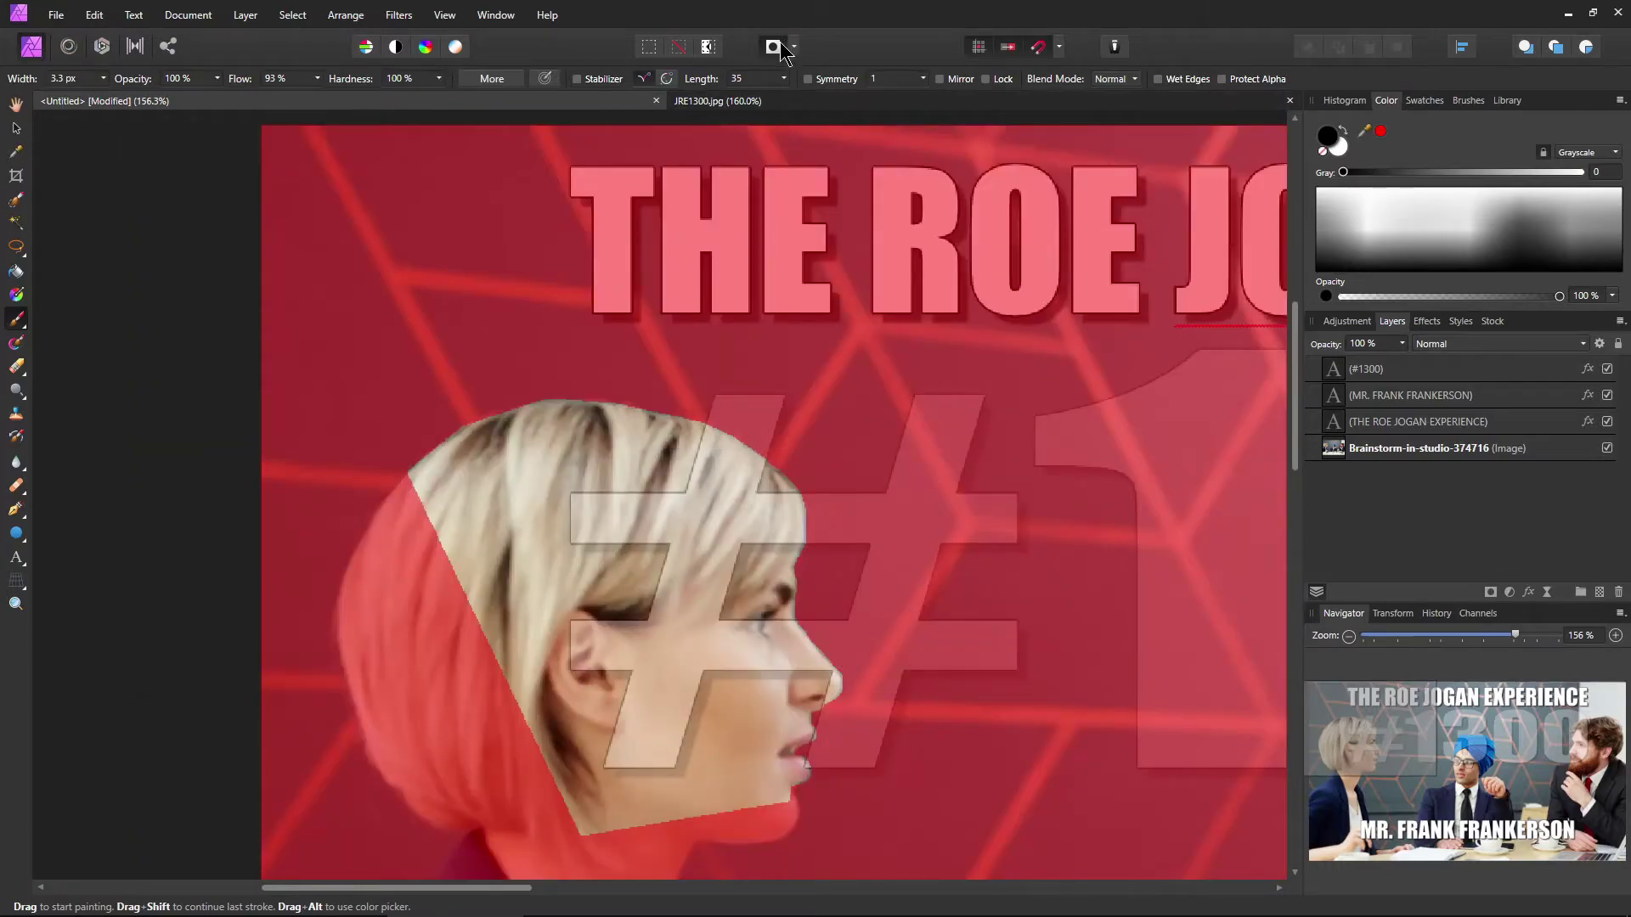
left_click(772, 46)
scroll(631, 442, "down", 3)
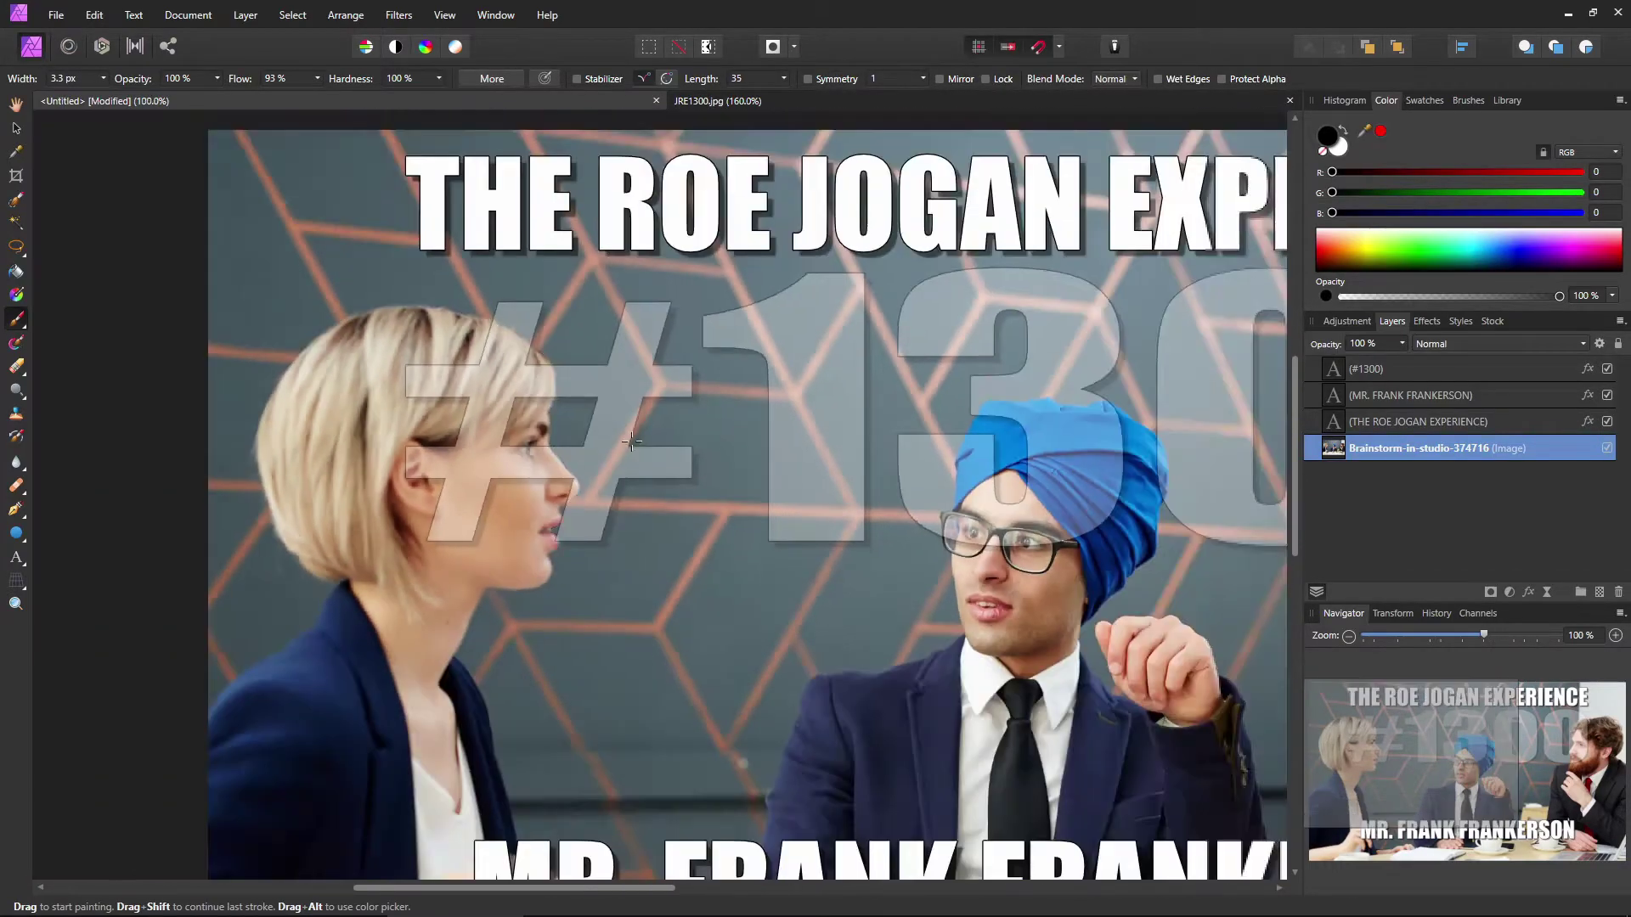
Set the #1300 text layer's opacity to 100%.
left_click(1379, 374)
left_click(1402, 343)
left_click_drag(1397, 365, 1516, 375)
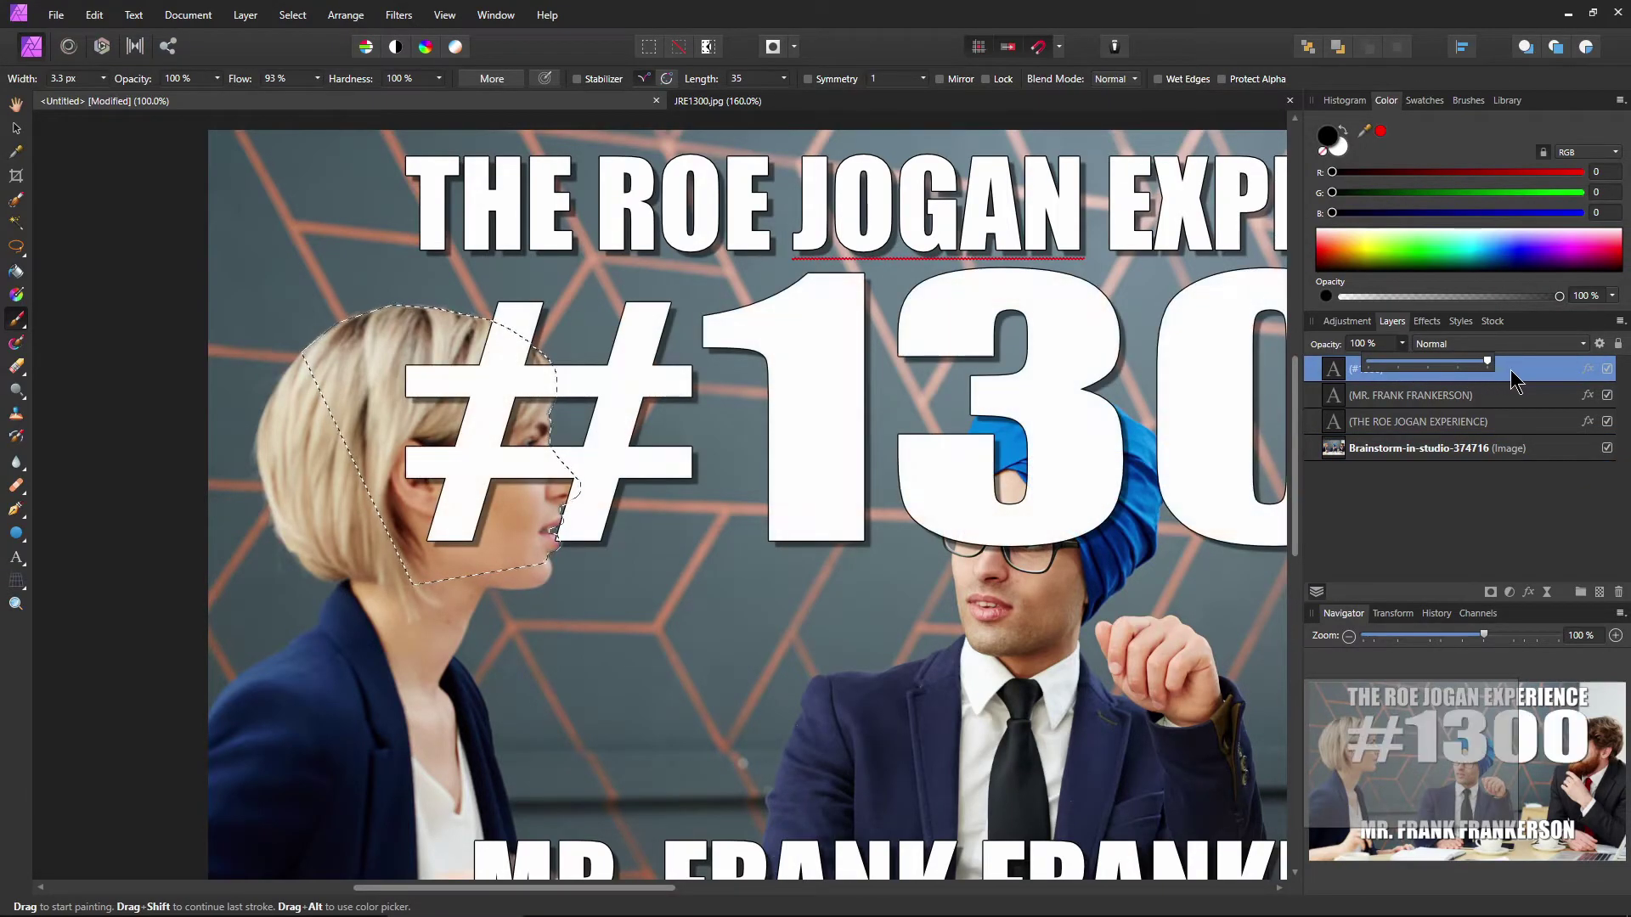
Try duplicating the whole photo layer and remove the duplicate.
left_click(1344, 451)
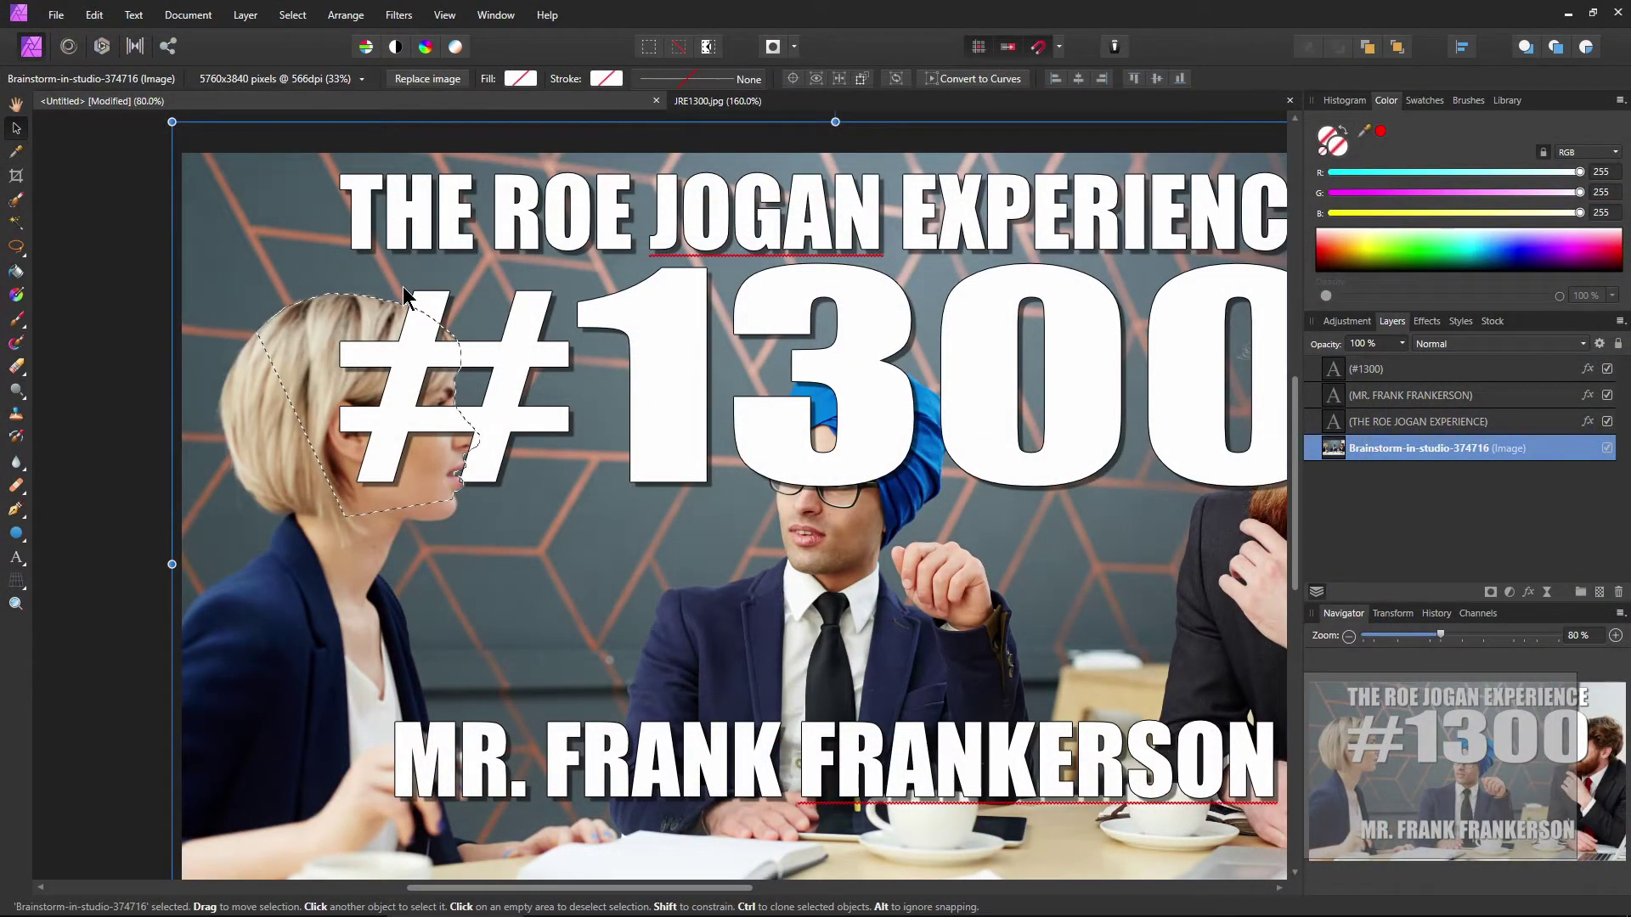
key("ctrl+j")
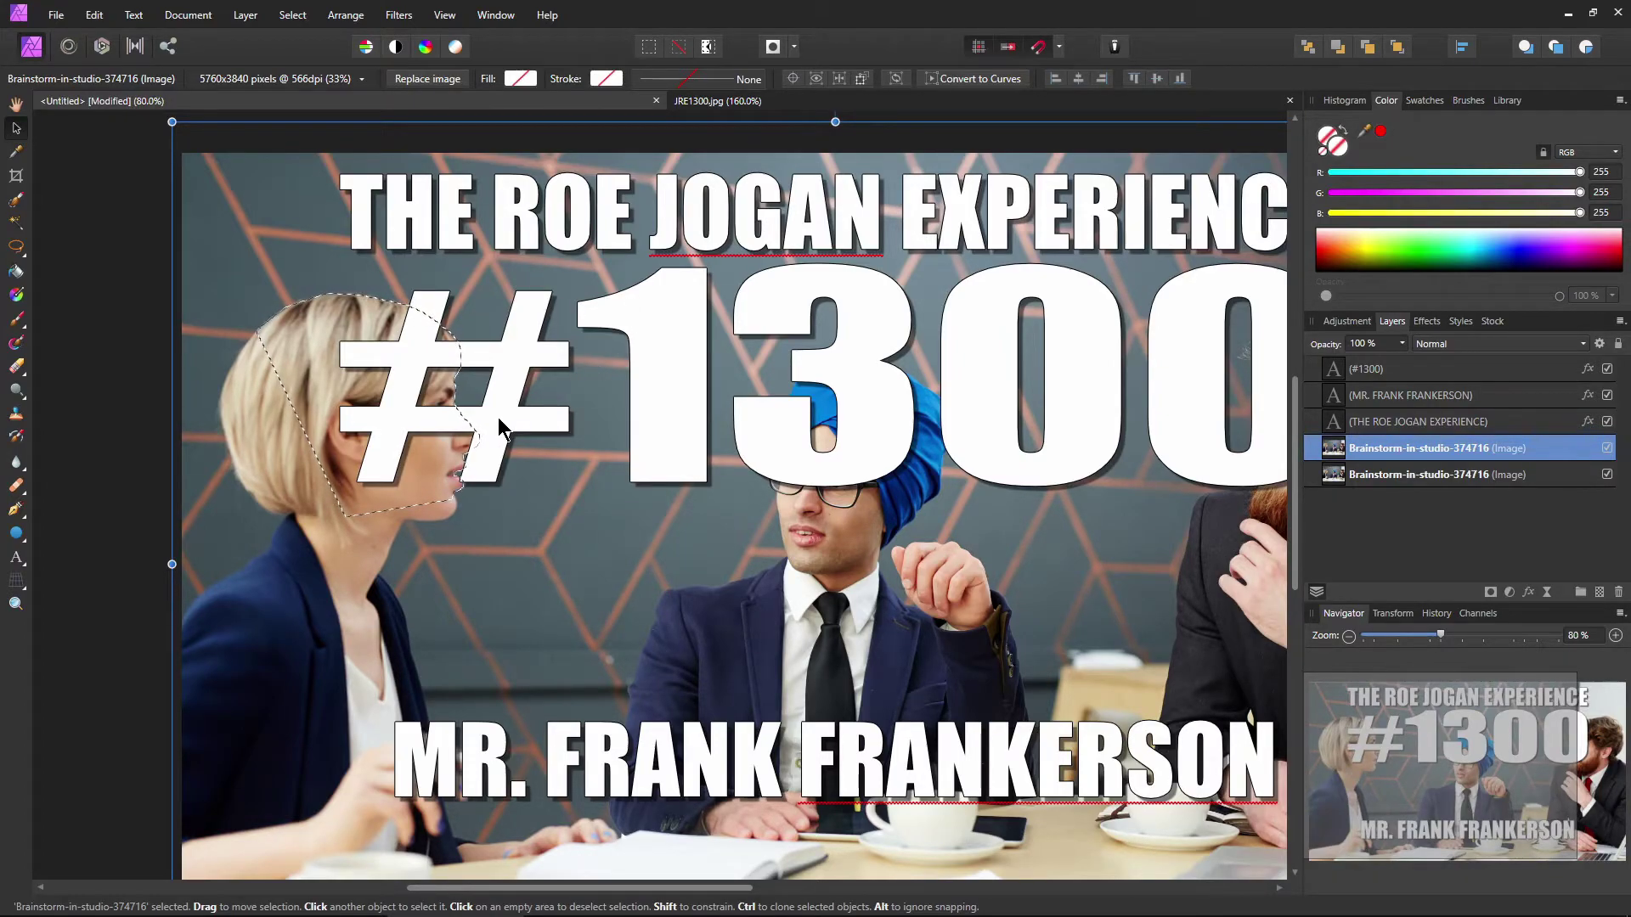
double_click(1520, 448)
left_click(1332, 450)
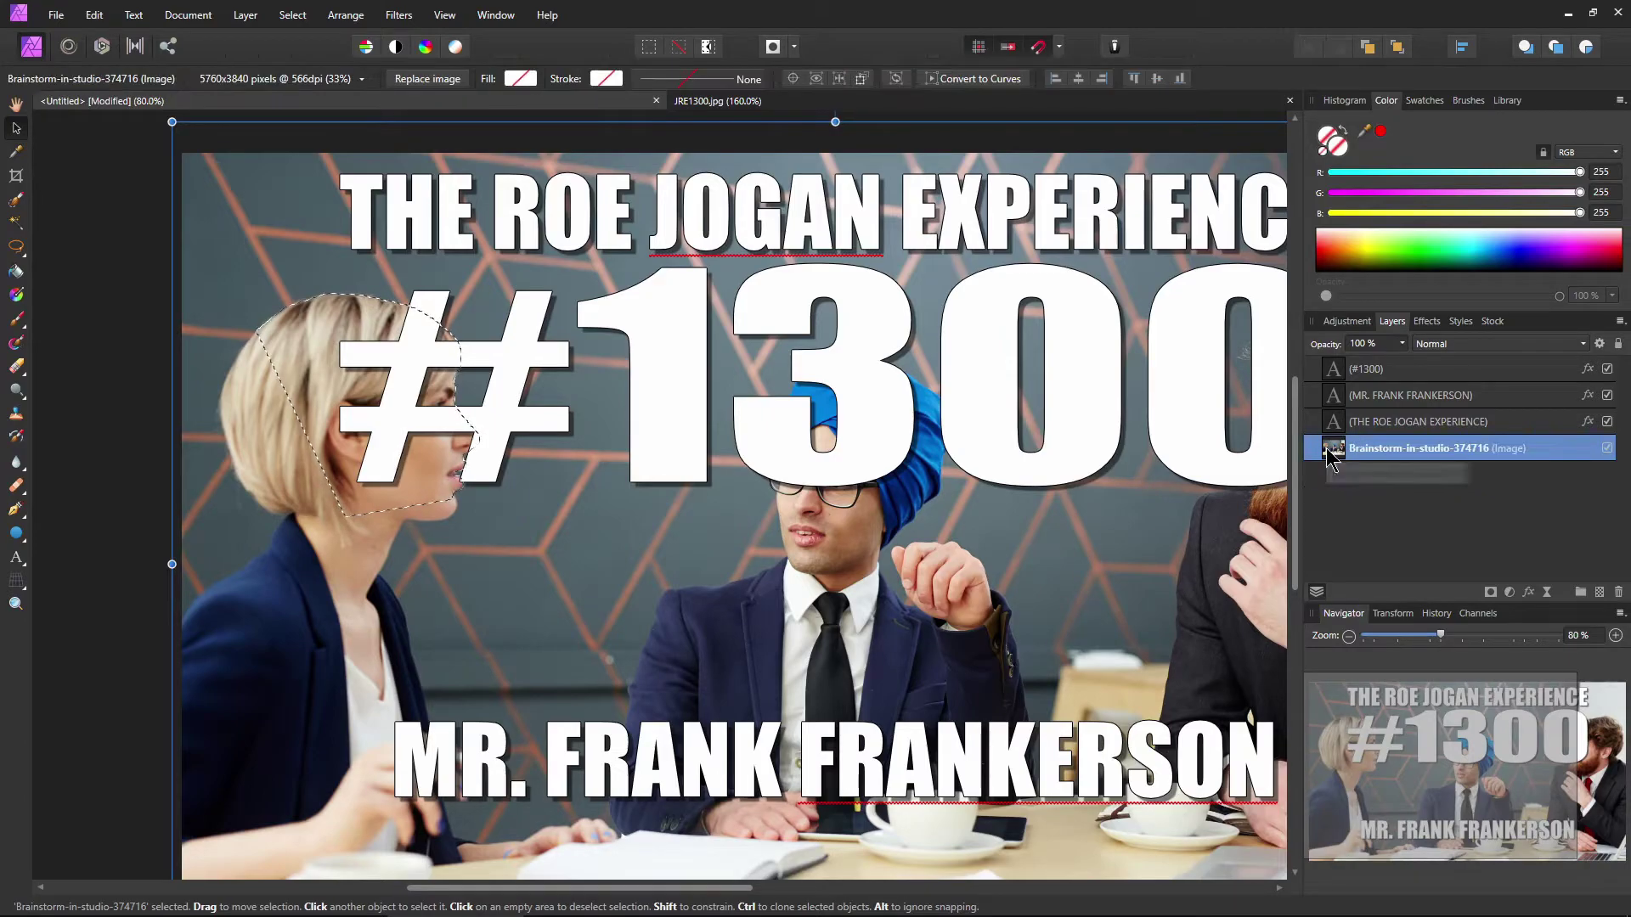
Rasterize the photo layer and copy and paste the selected head onto its own layer.
right_click(539, 518)
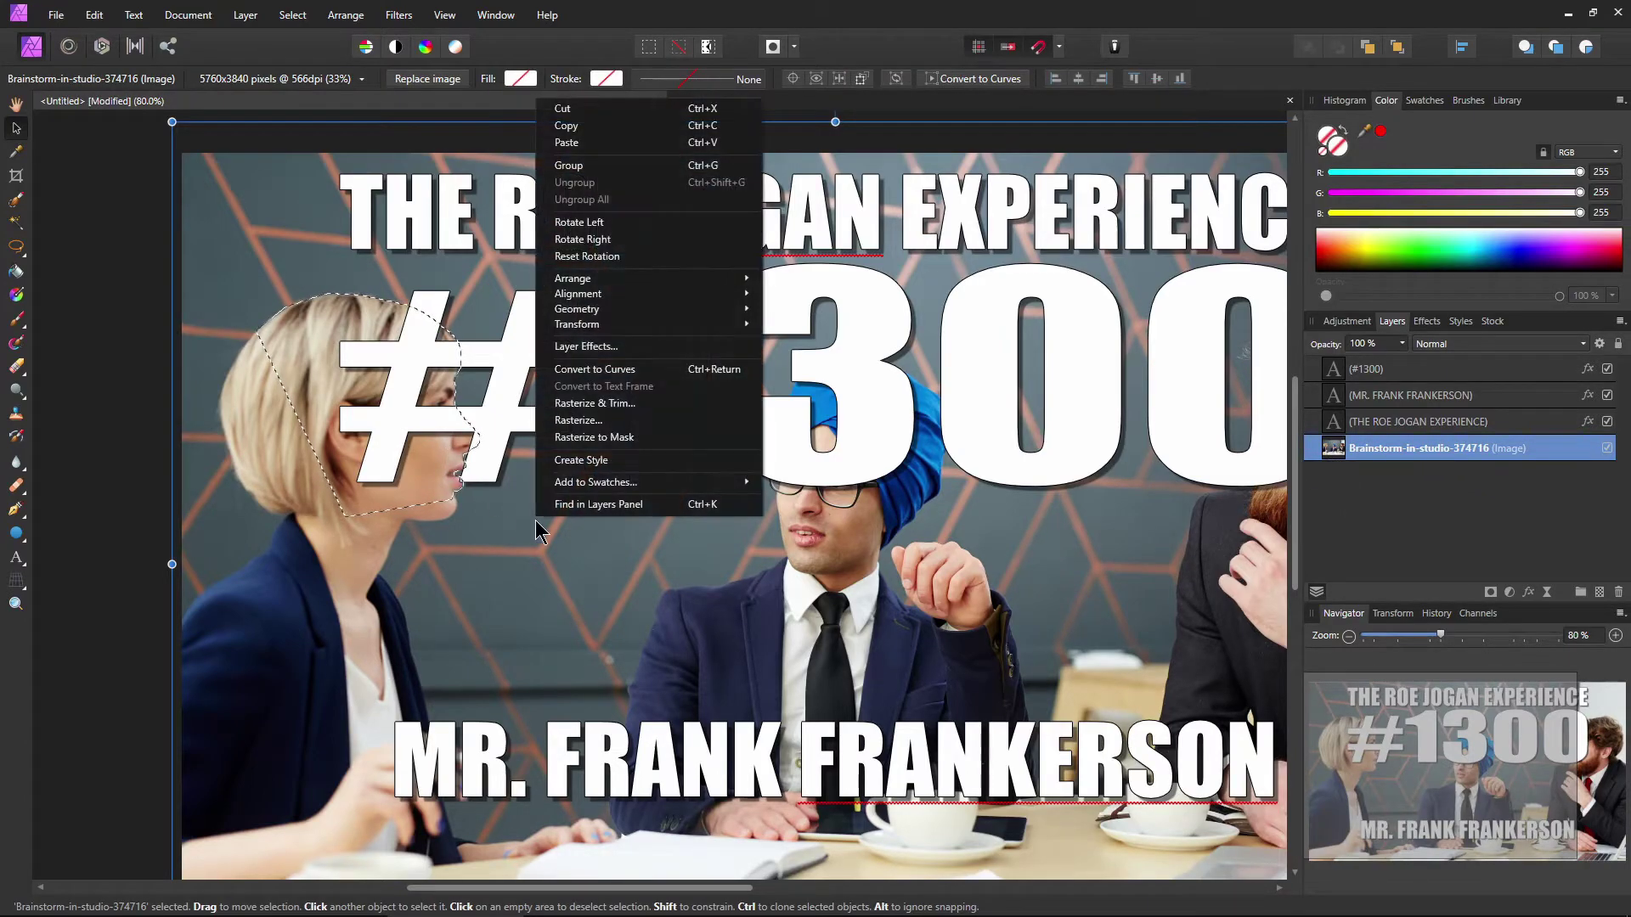
left_click(578, 420)
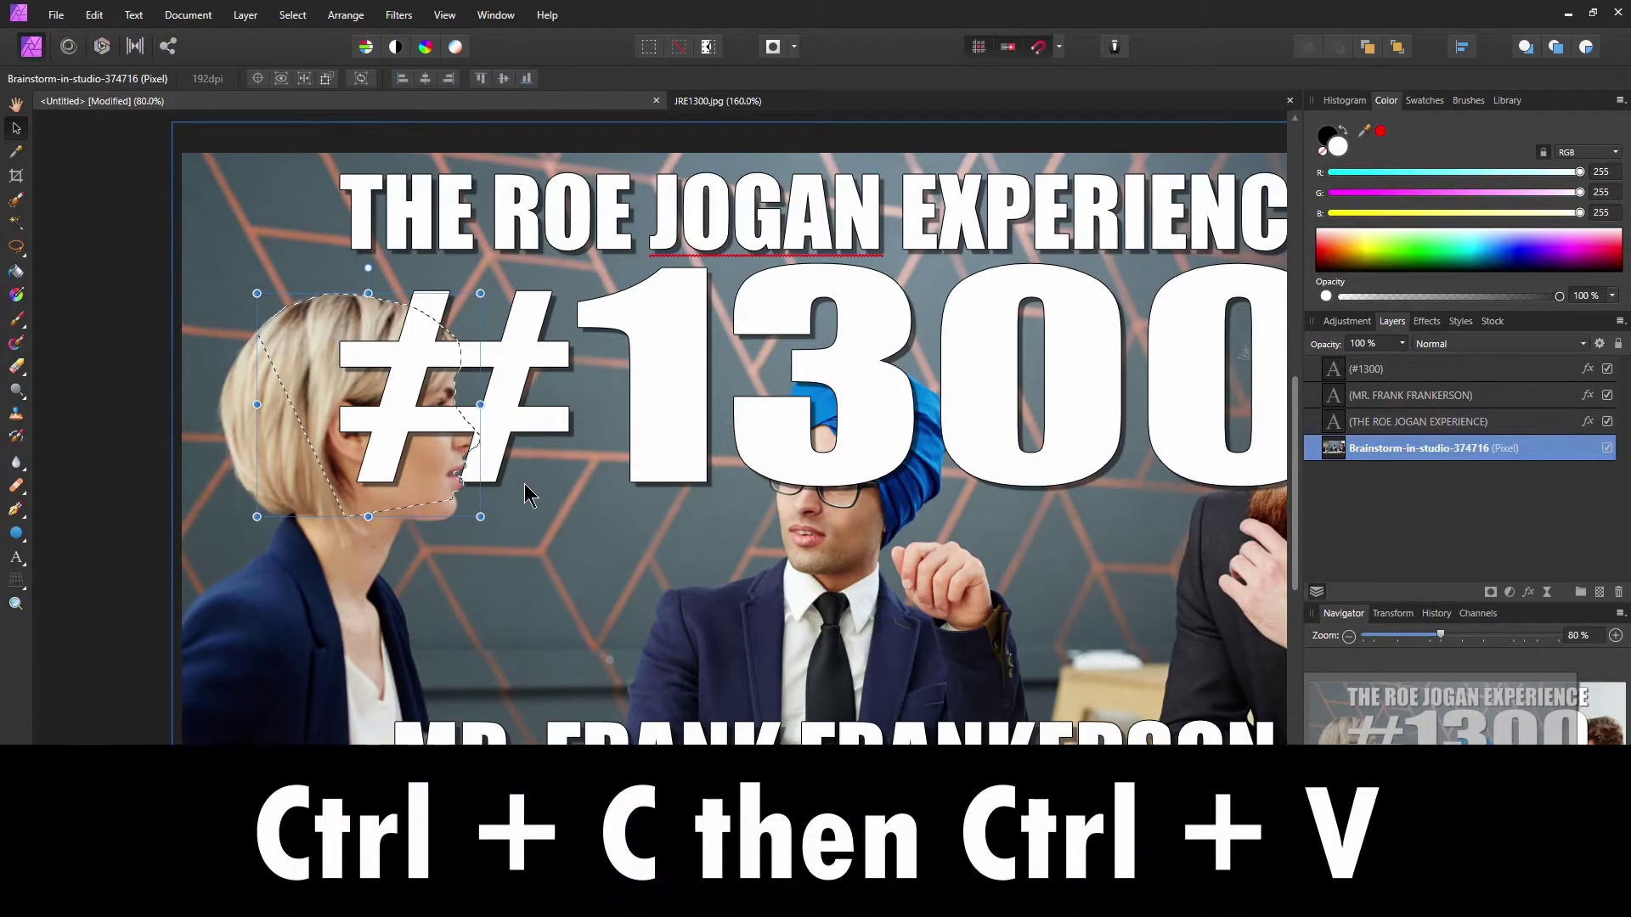
key("ctrl+c")
key("ctrl+v")
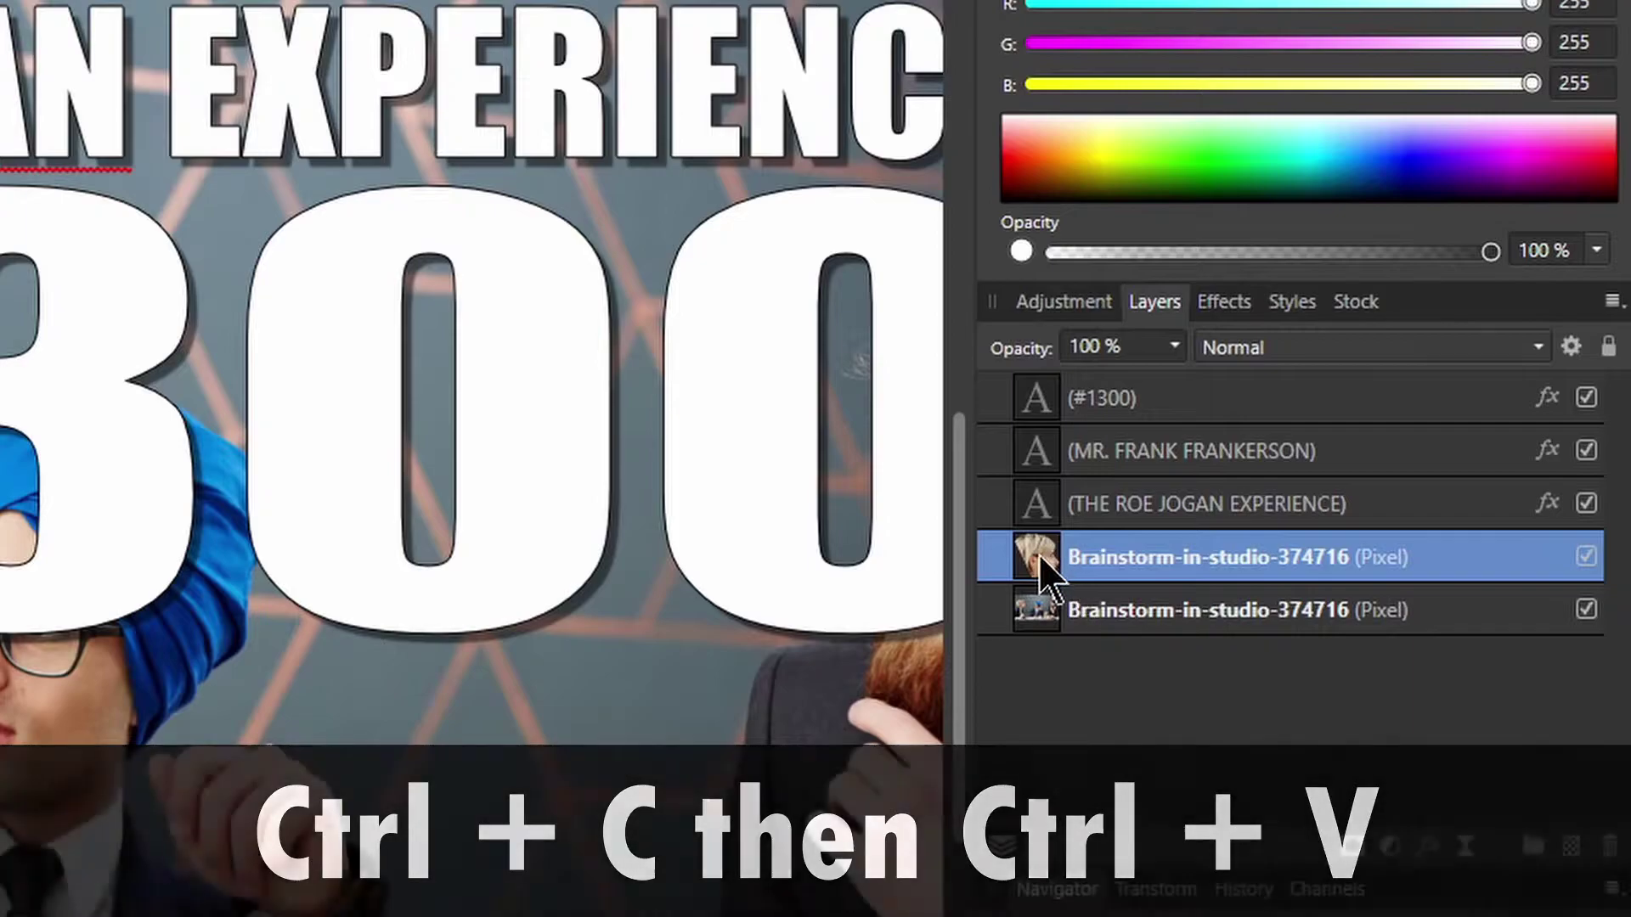
Try moving the pasted head layer above the #1300 text layer and hiding it.
left_click_drag(1072, 550, 1081, 466)
left_click_drag(1223, 384, 1225, 318)
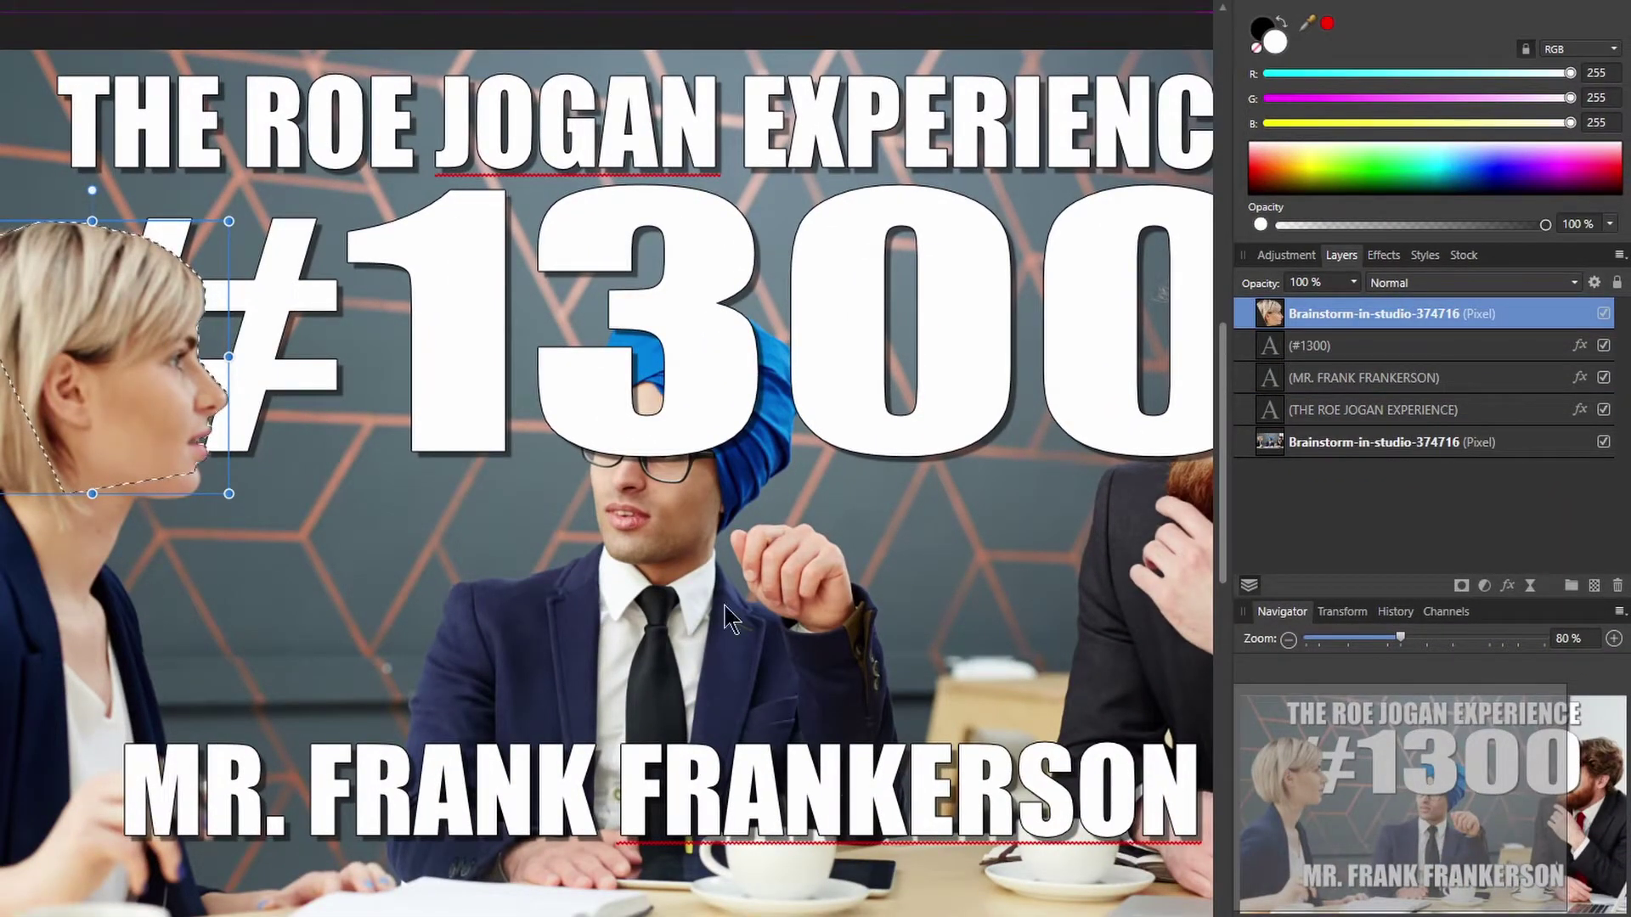
left_click(1603, 313)
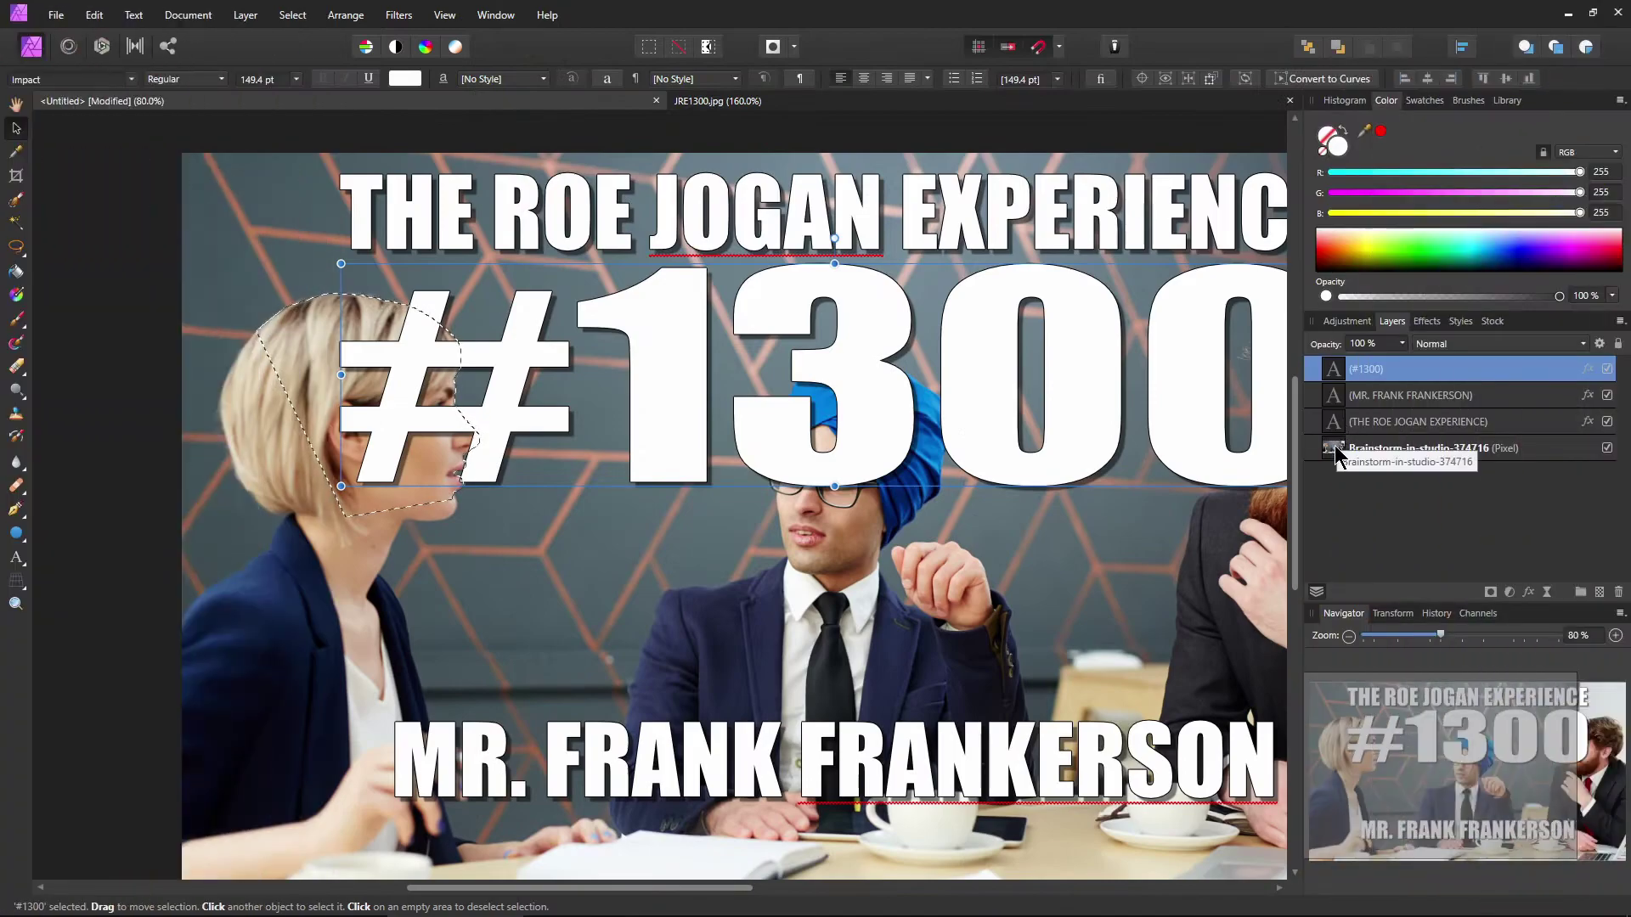
Hide the #1300 text layer and open edge refinement for the woman's head selection on the photo layer.
left_click_drag(1272, 318, 1283, 431)
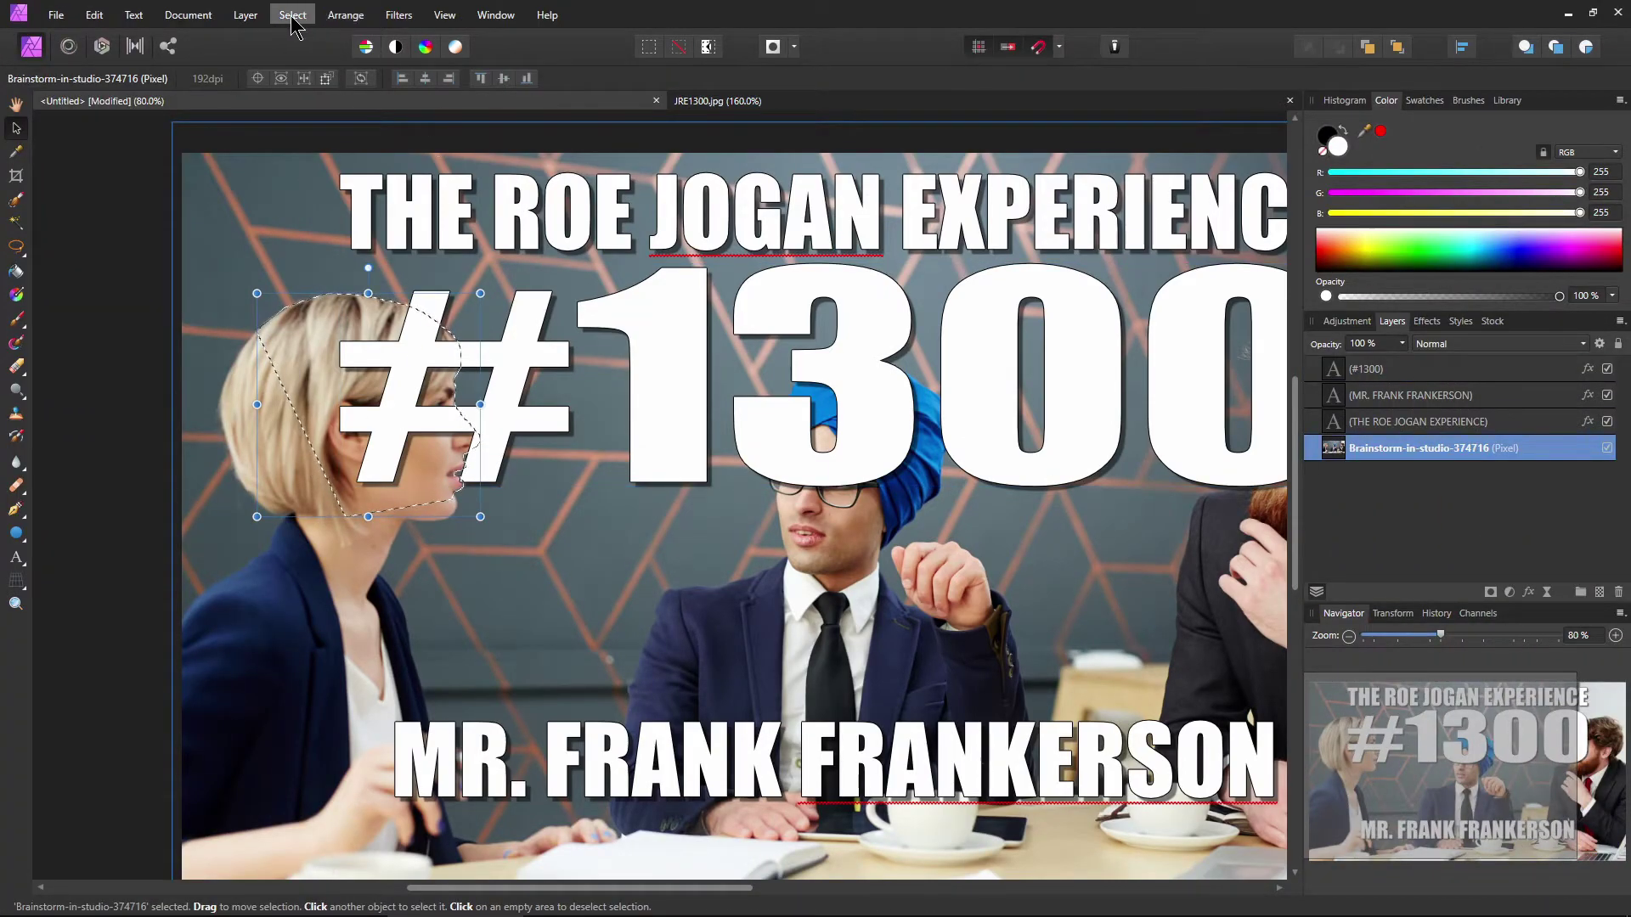
left_click(246, 15)
mouse_move(292, 15)
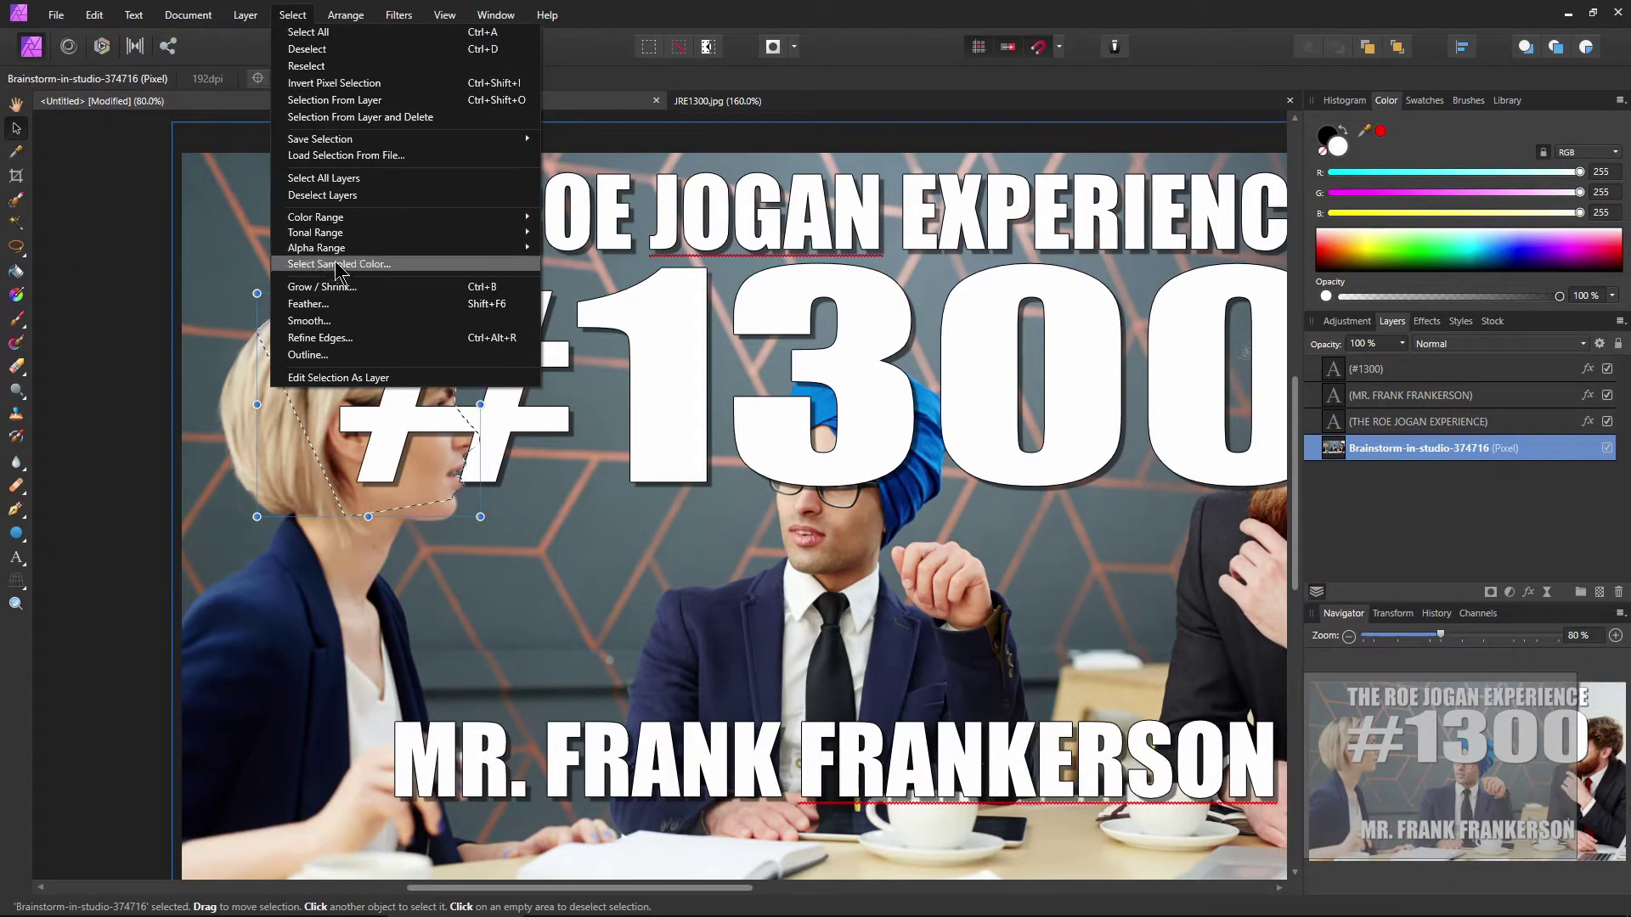
left_click(321, 338)
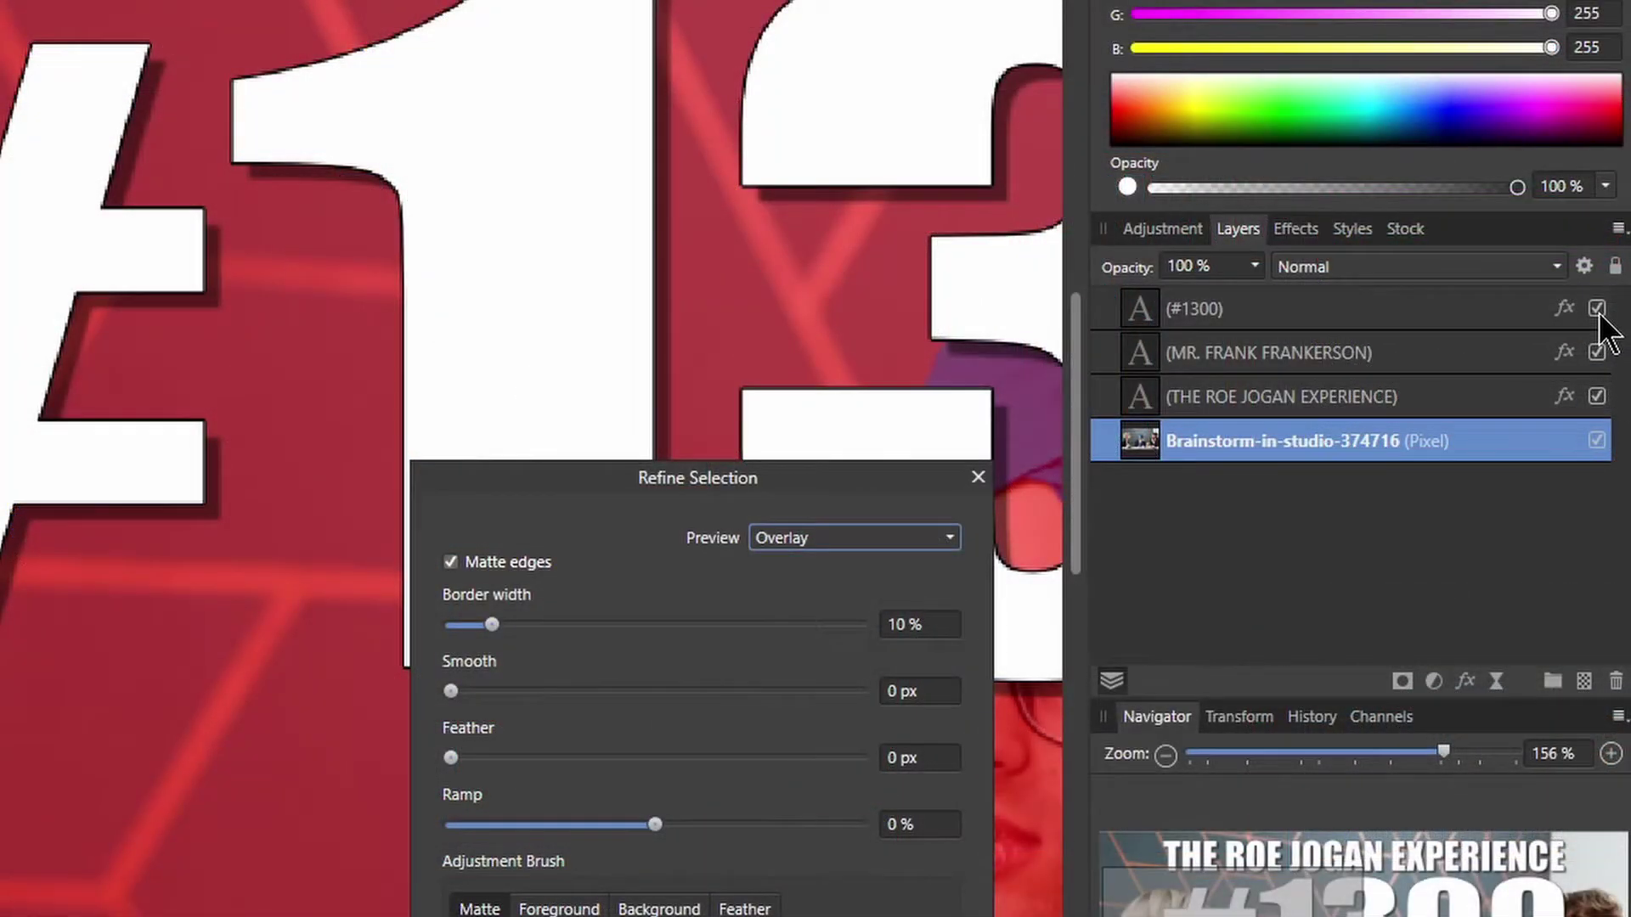
left_click(1607, 369)
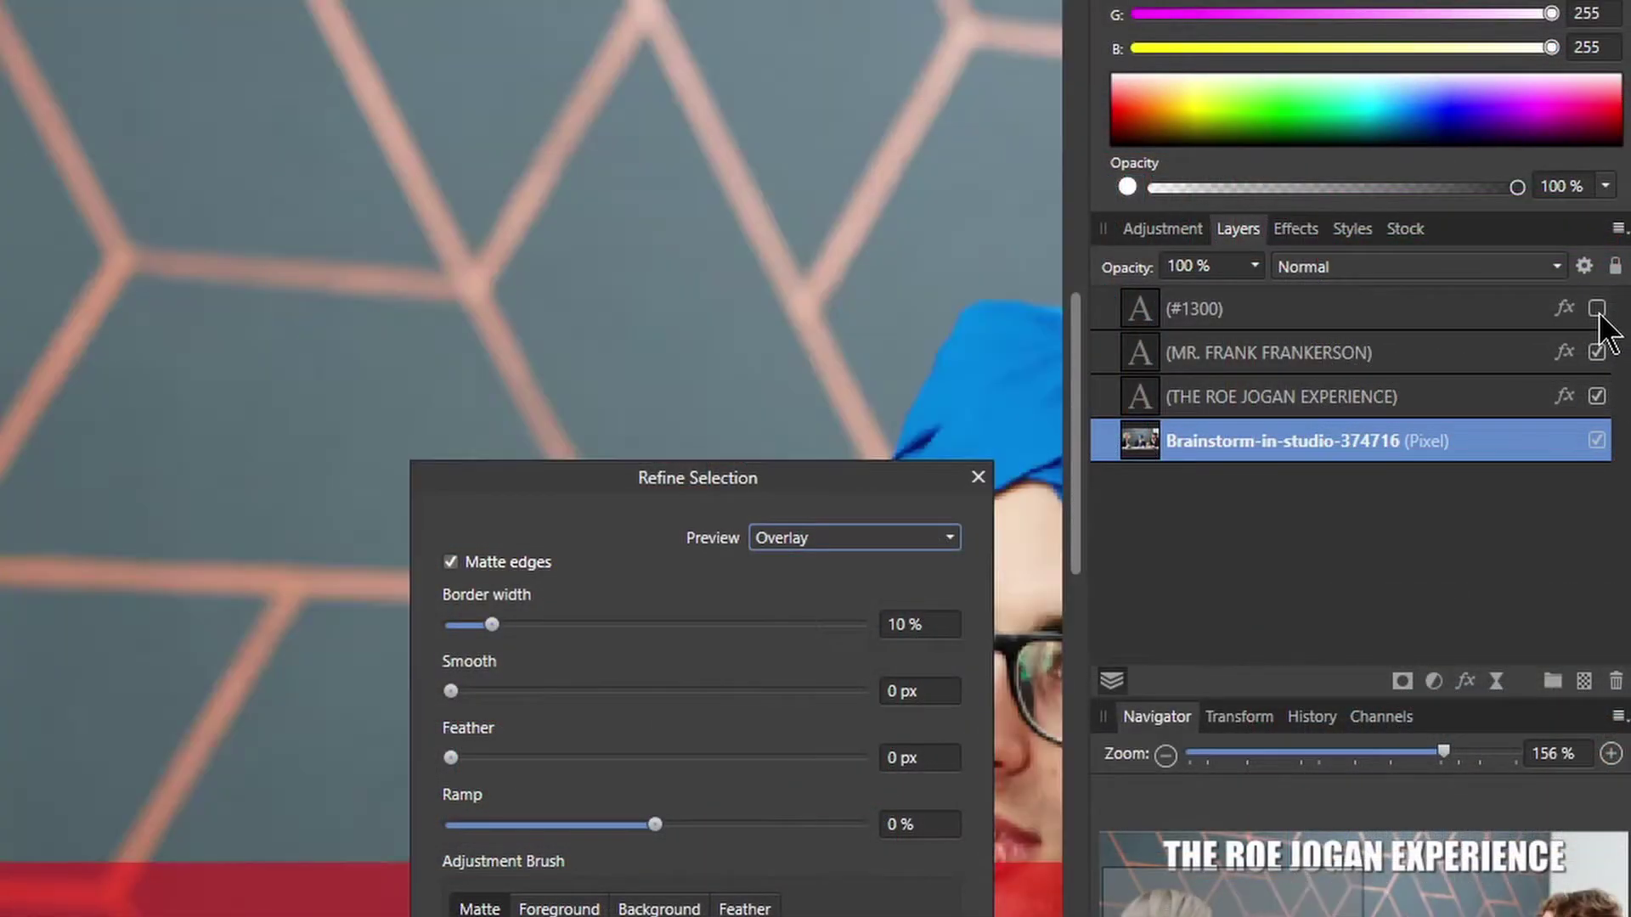
left_click(1055, 476)
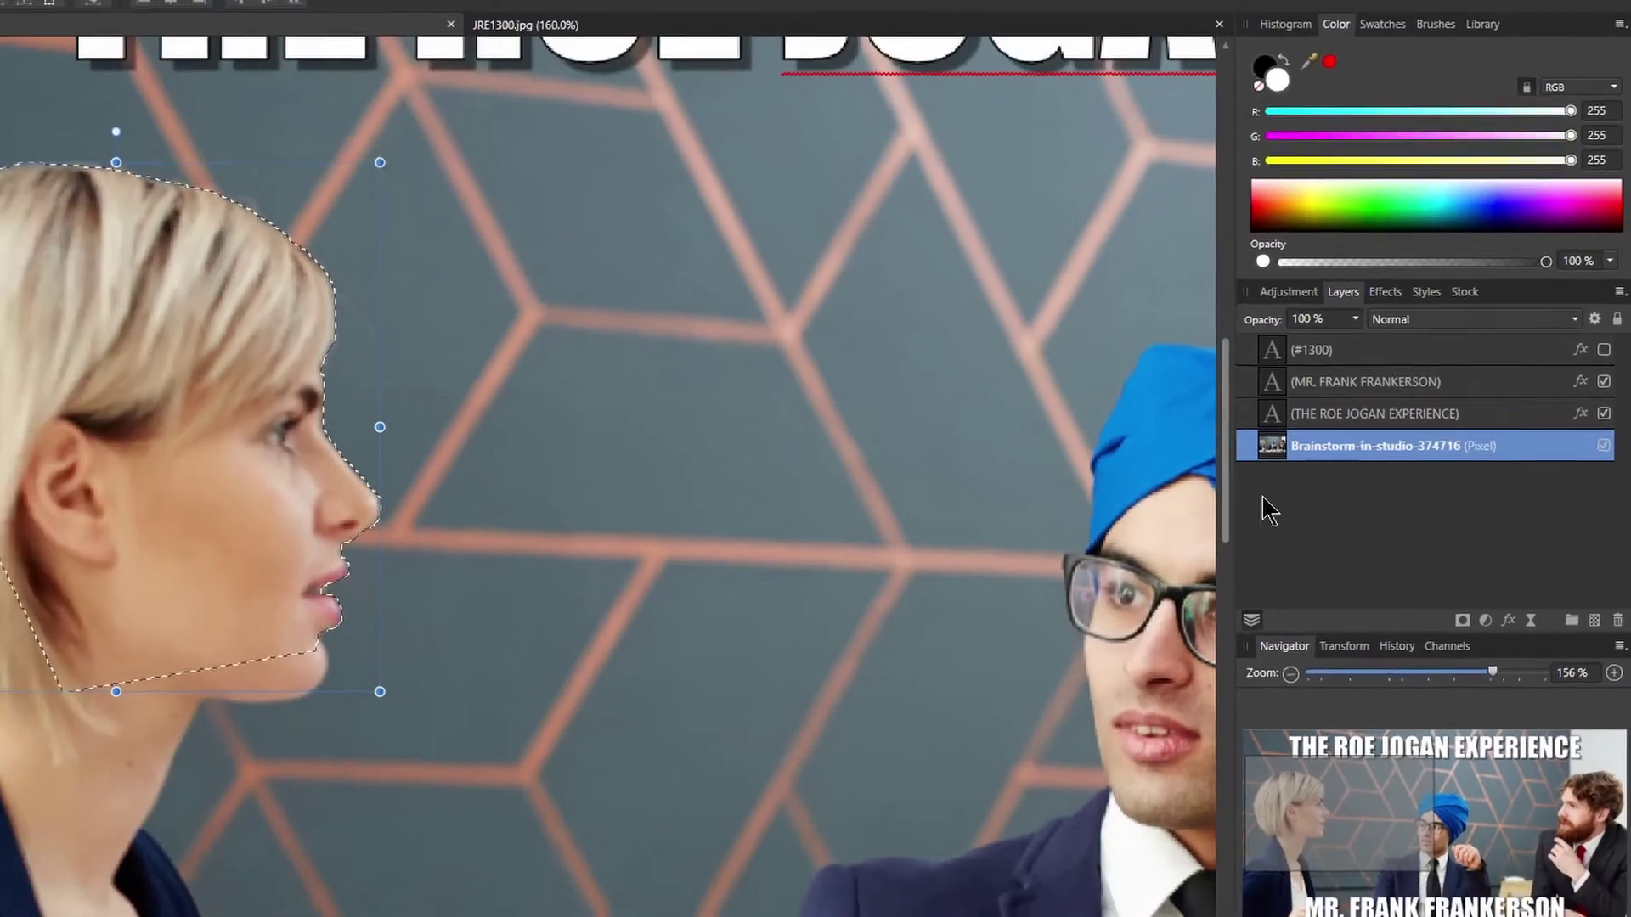
left_click(287, 15)
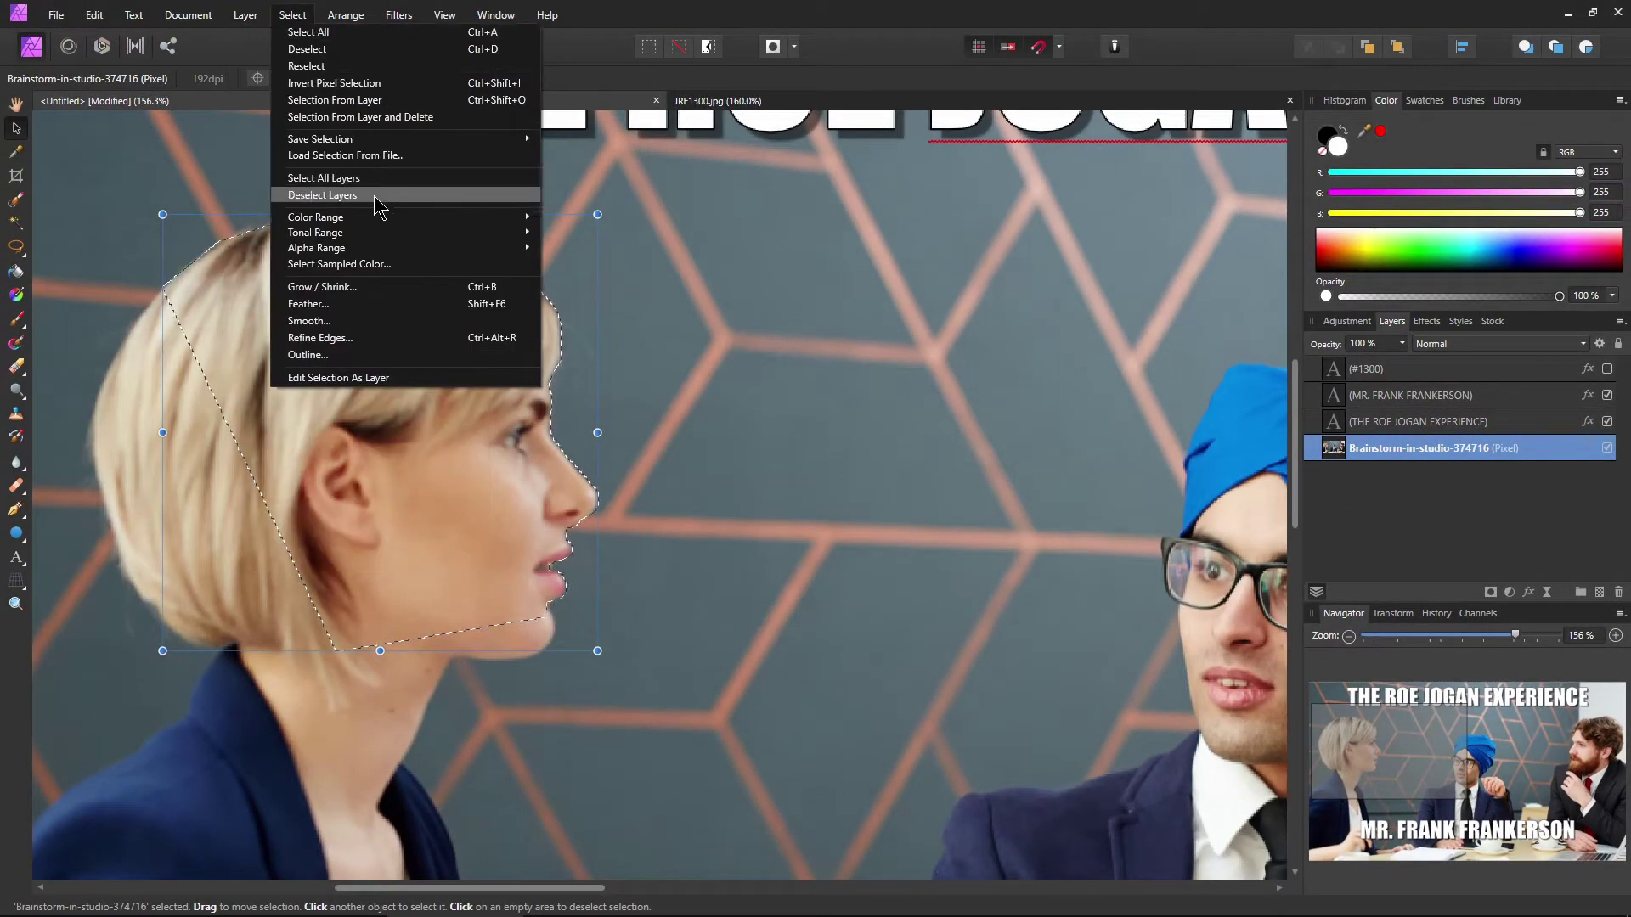
left_click(344, 338)
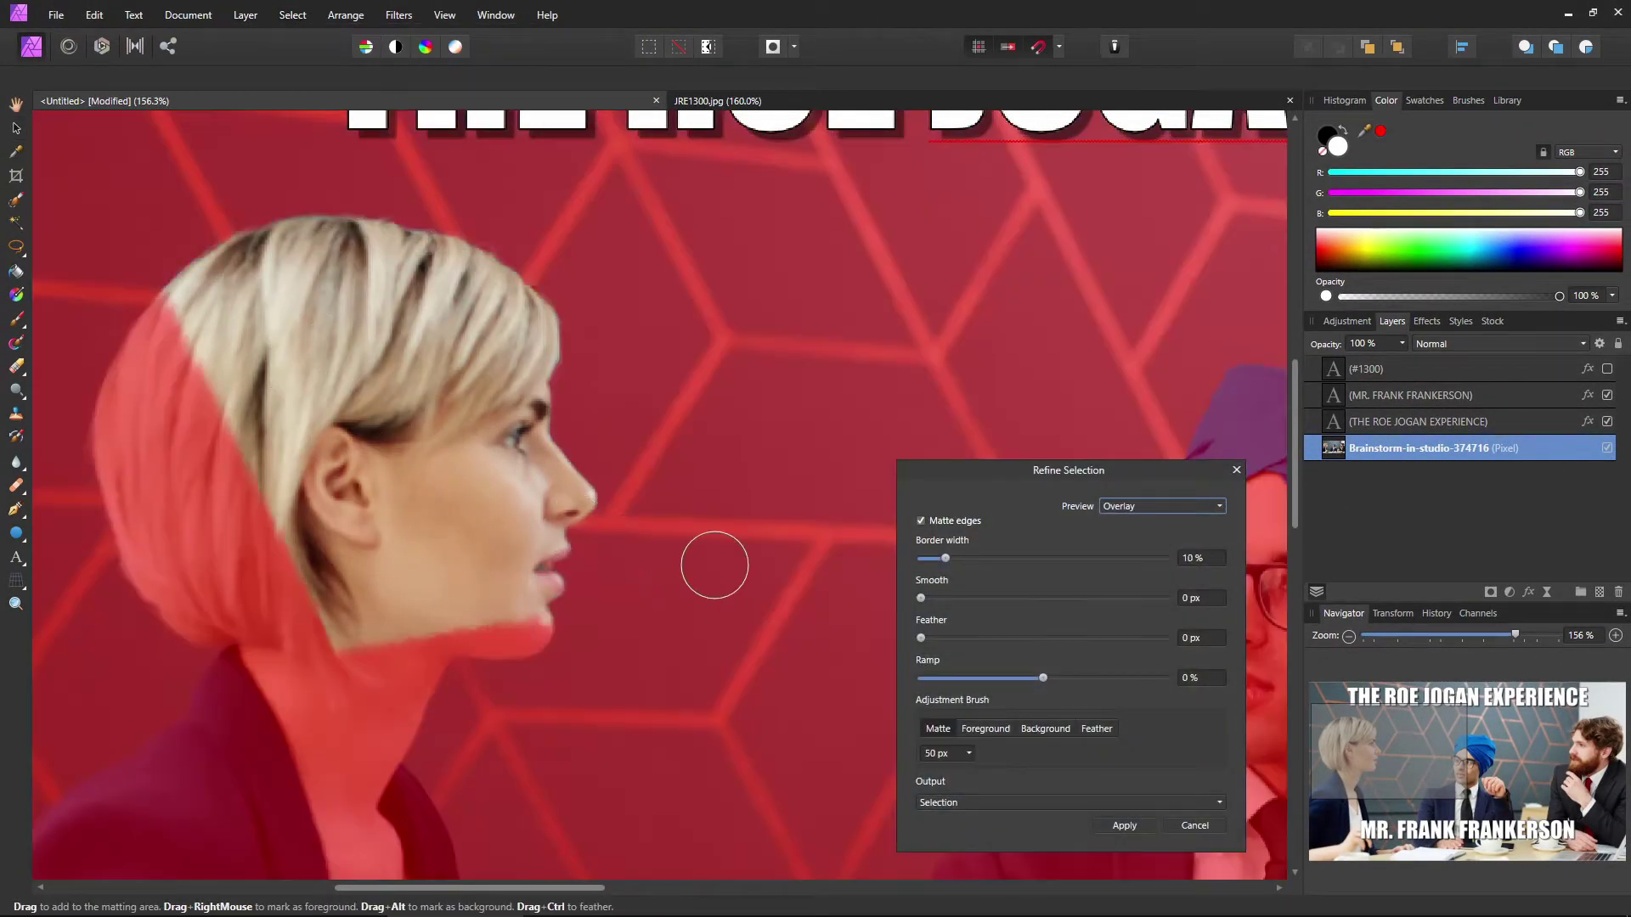
Set the refinement's border width to 8% and try the Black matte preview before returning to Overlay.
mouse_move(946, 562)
left_mouse_down()
mouse_move(977, 562)
mouse_move(940, 561)
left_mouse_up()
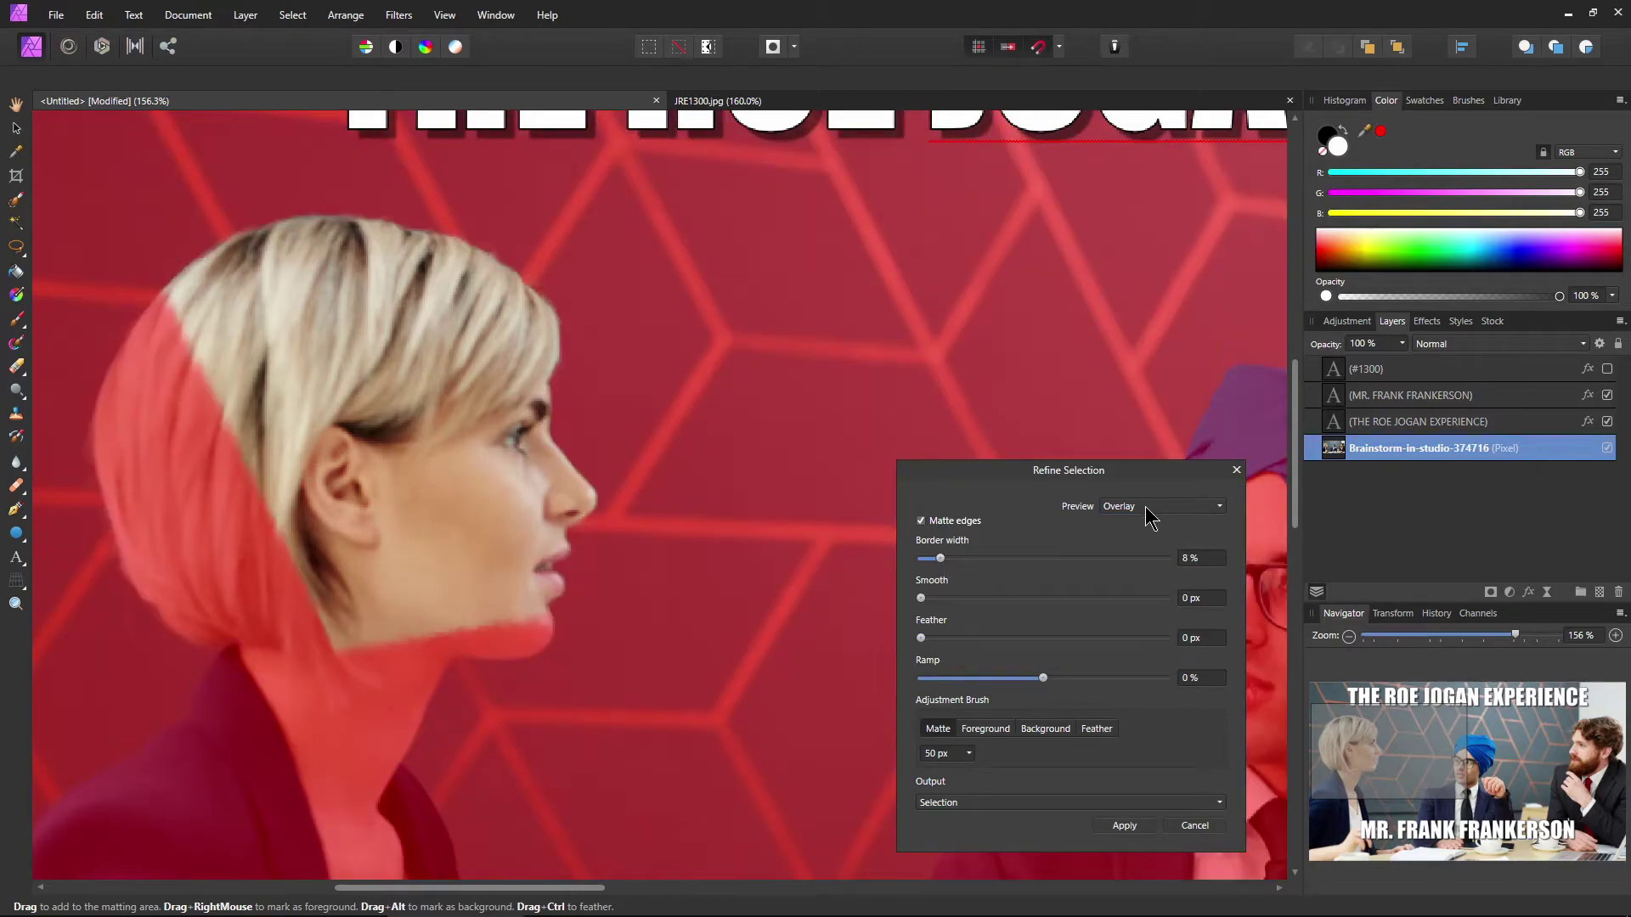
left_click(1147, 507)
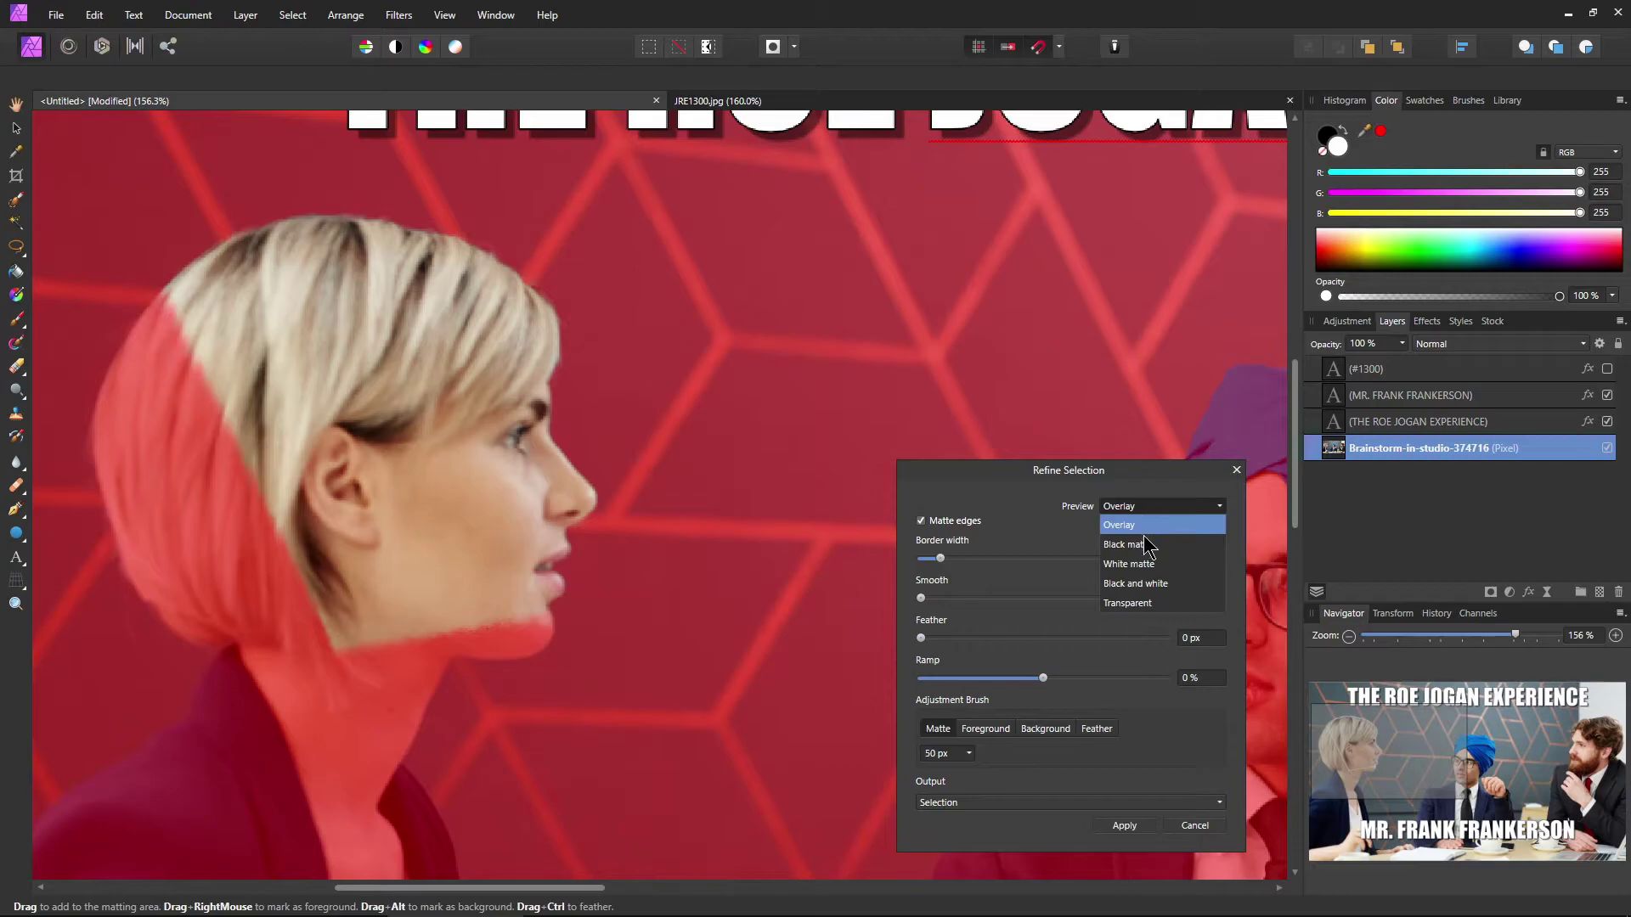
left_click(1143, 544)
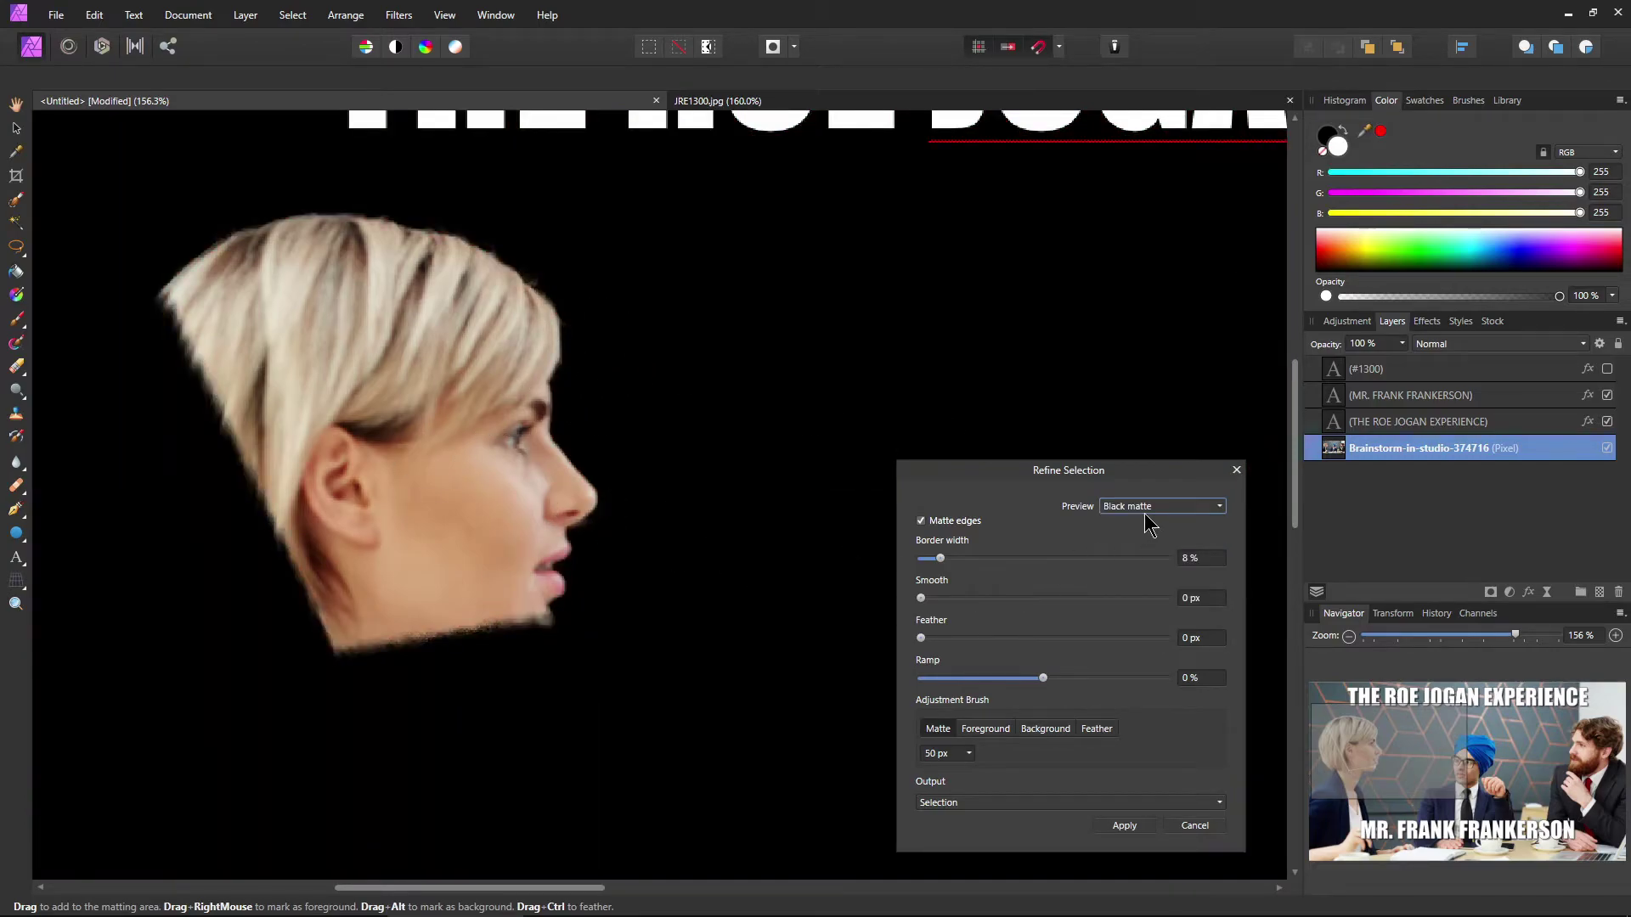
left_click(1146, 507)
left_click(1142, 524)
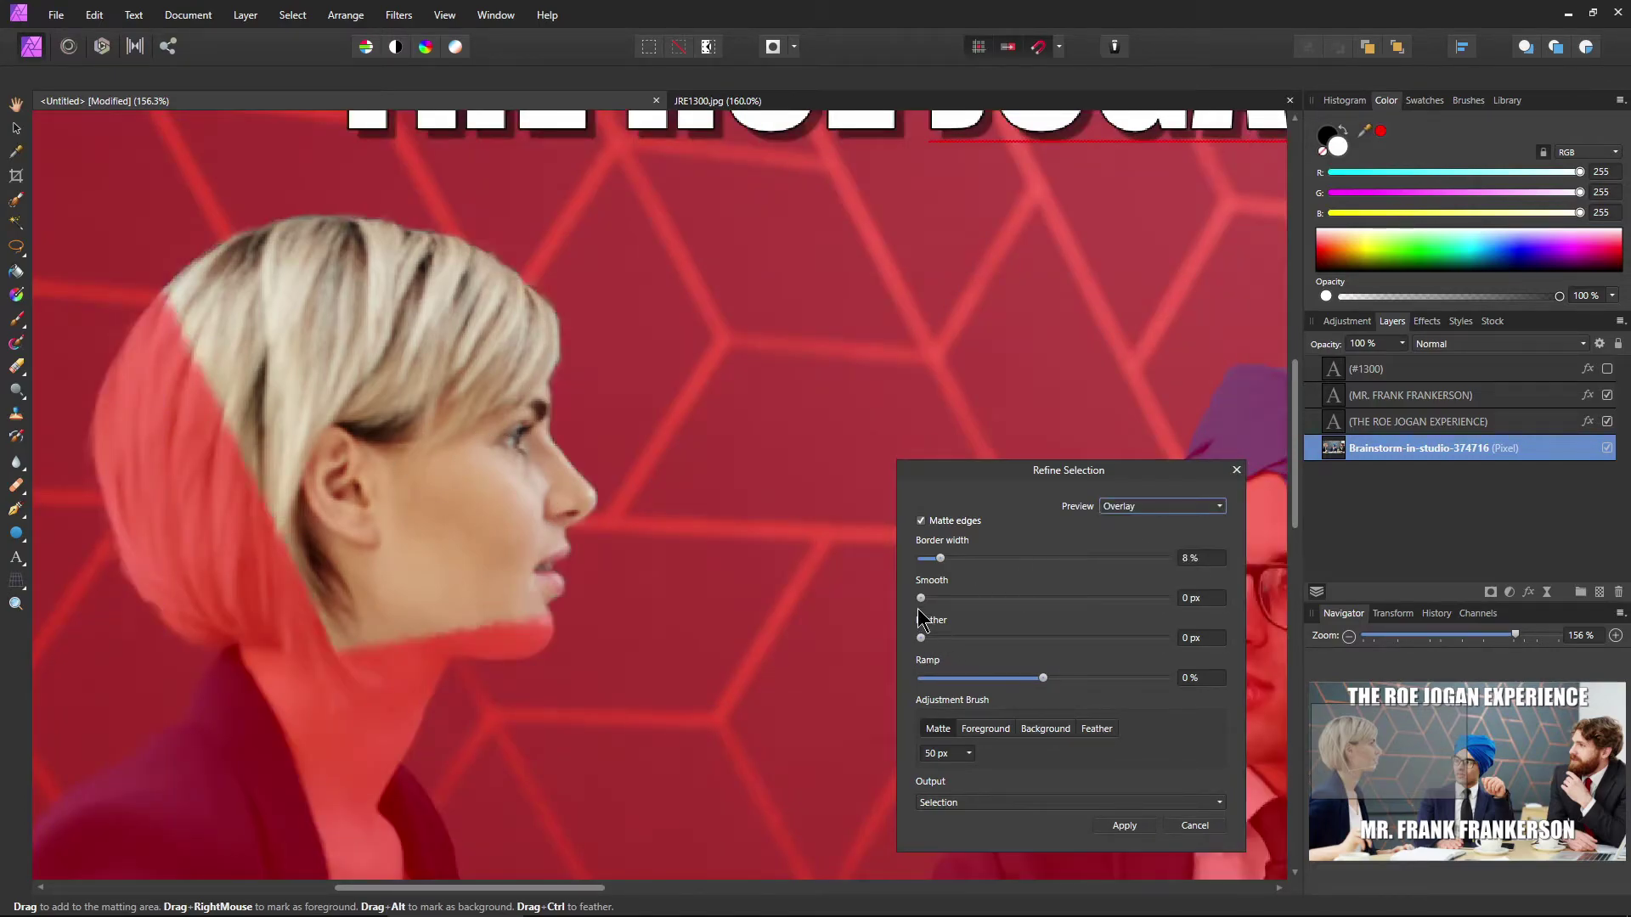
Set the selection refinement to 1.7 px smooth, 0.3 px feather and -1% ramp.
left_click_drag(922, 599, 921, 639)
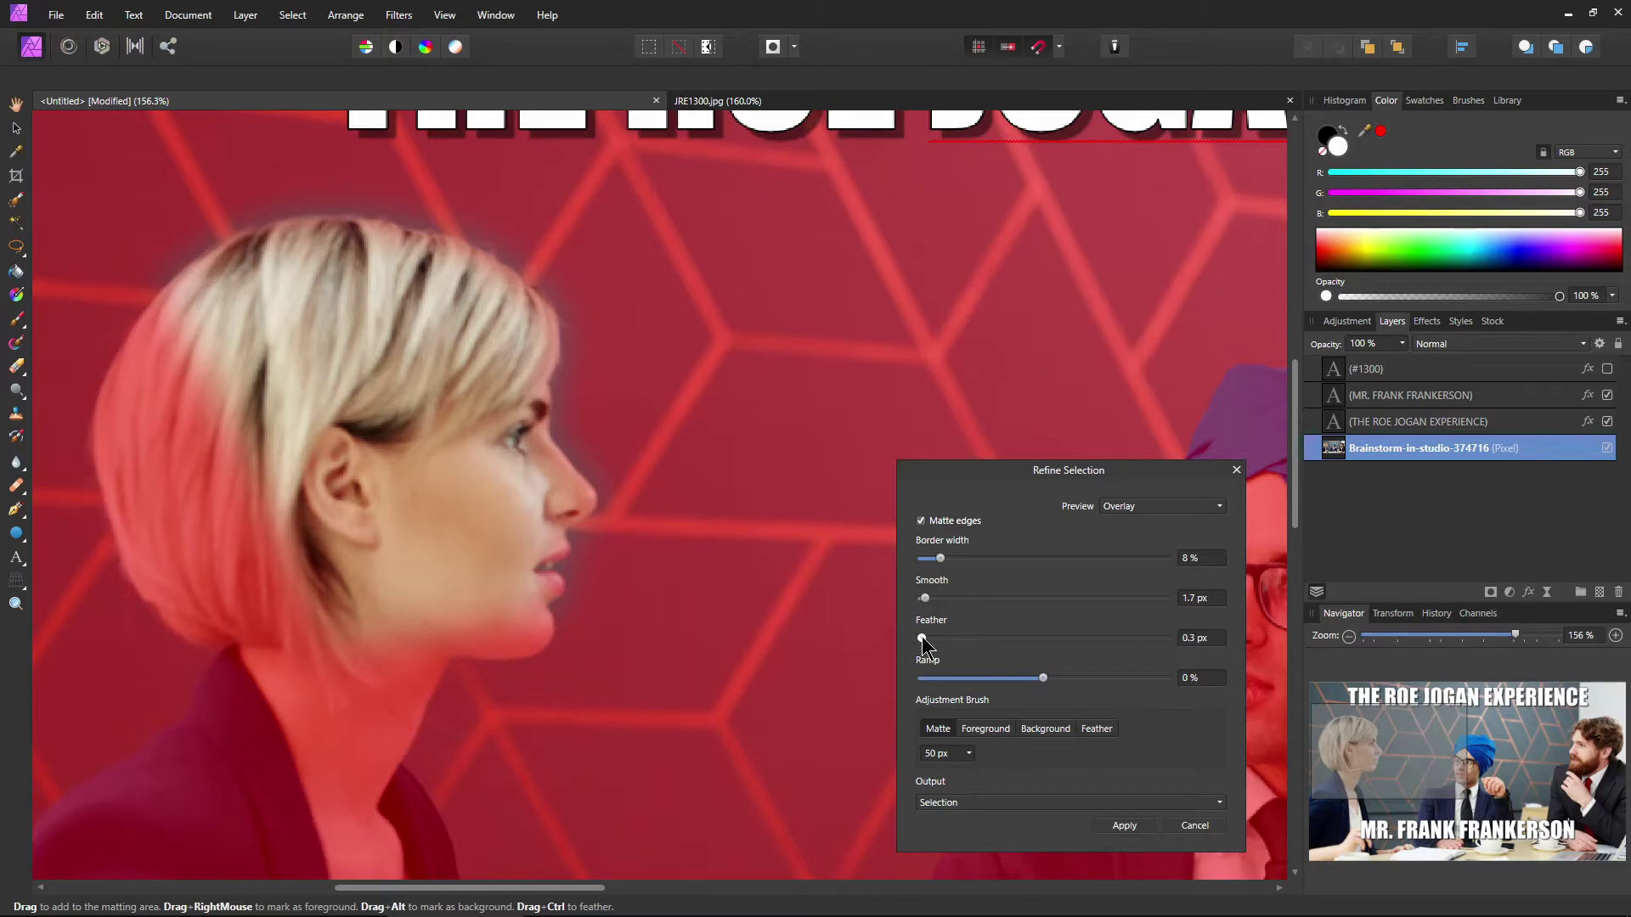
scroll(613, 453, "up", 1)
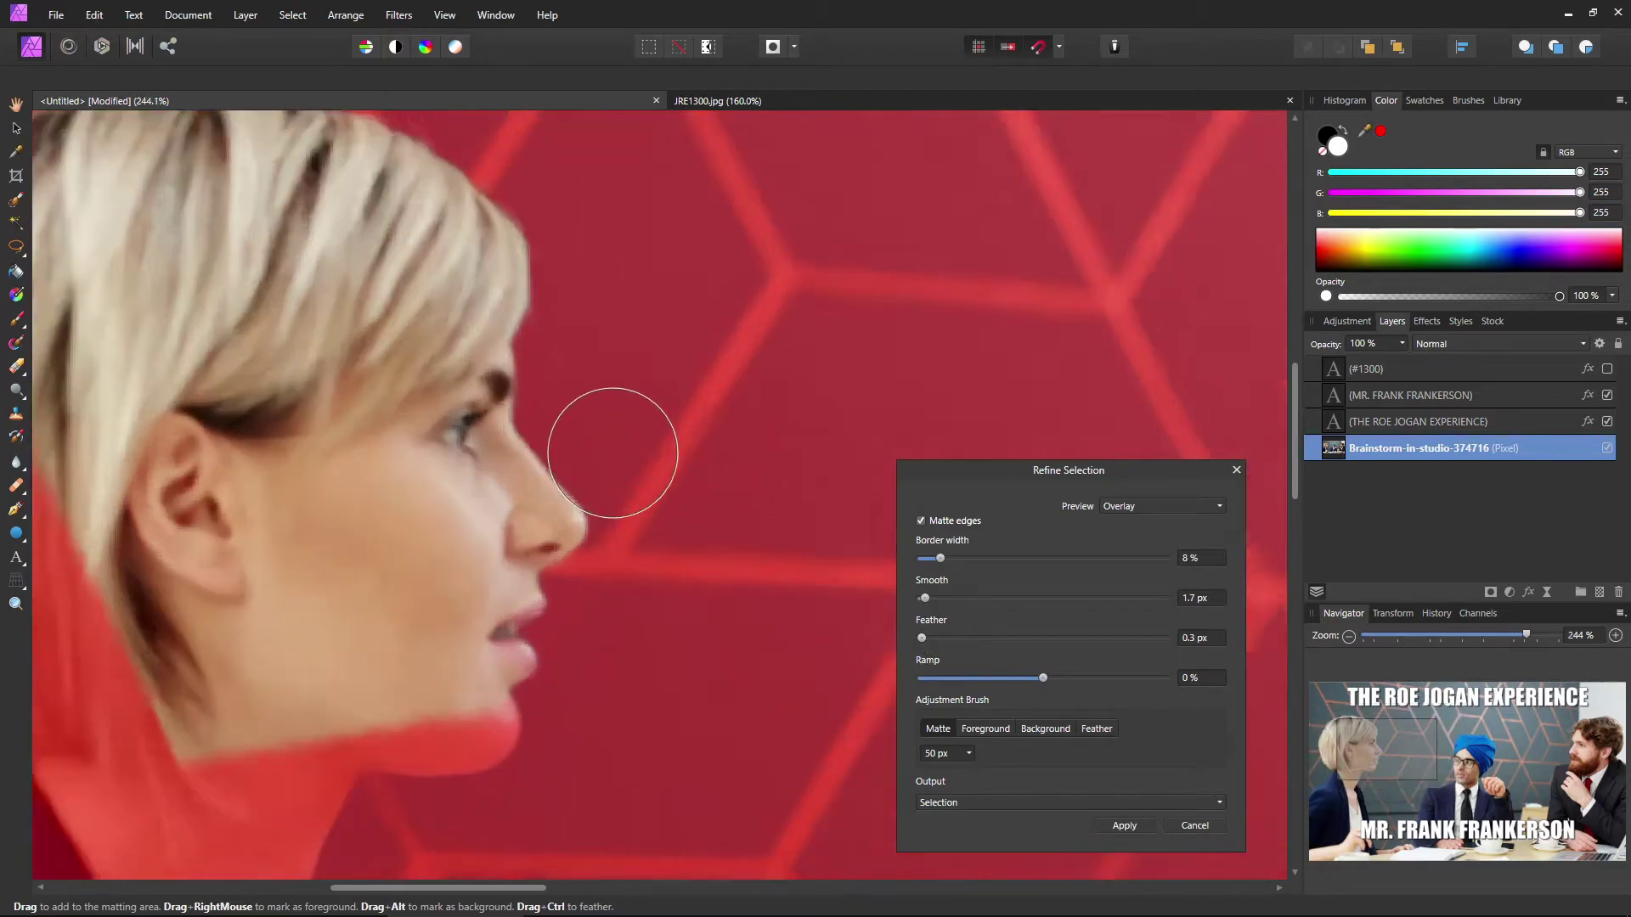
scroll(612, 453, "up", 3)
scroll(612, 453, "down", 4)
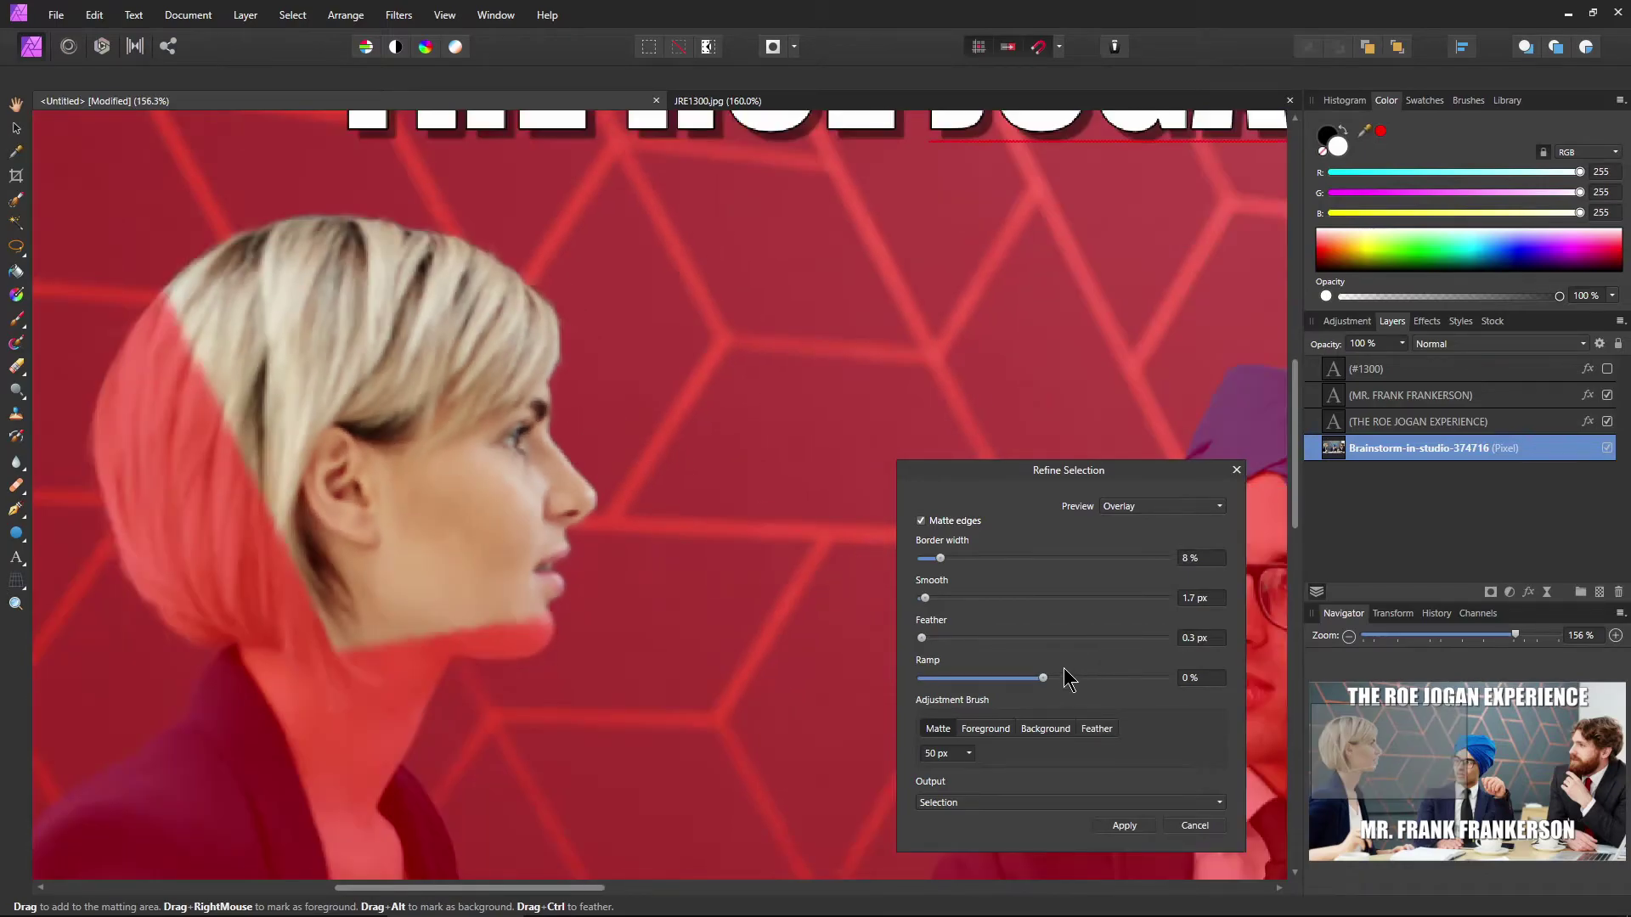
left_click_drag(1043, 677, 980, 679)
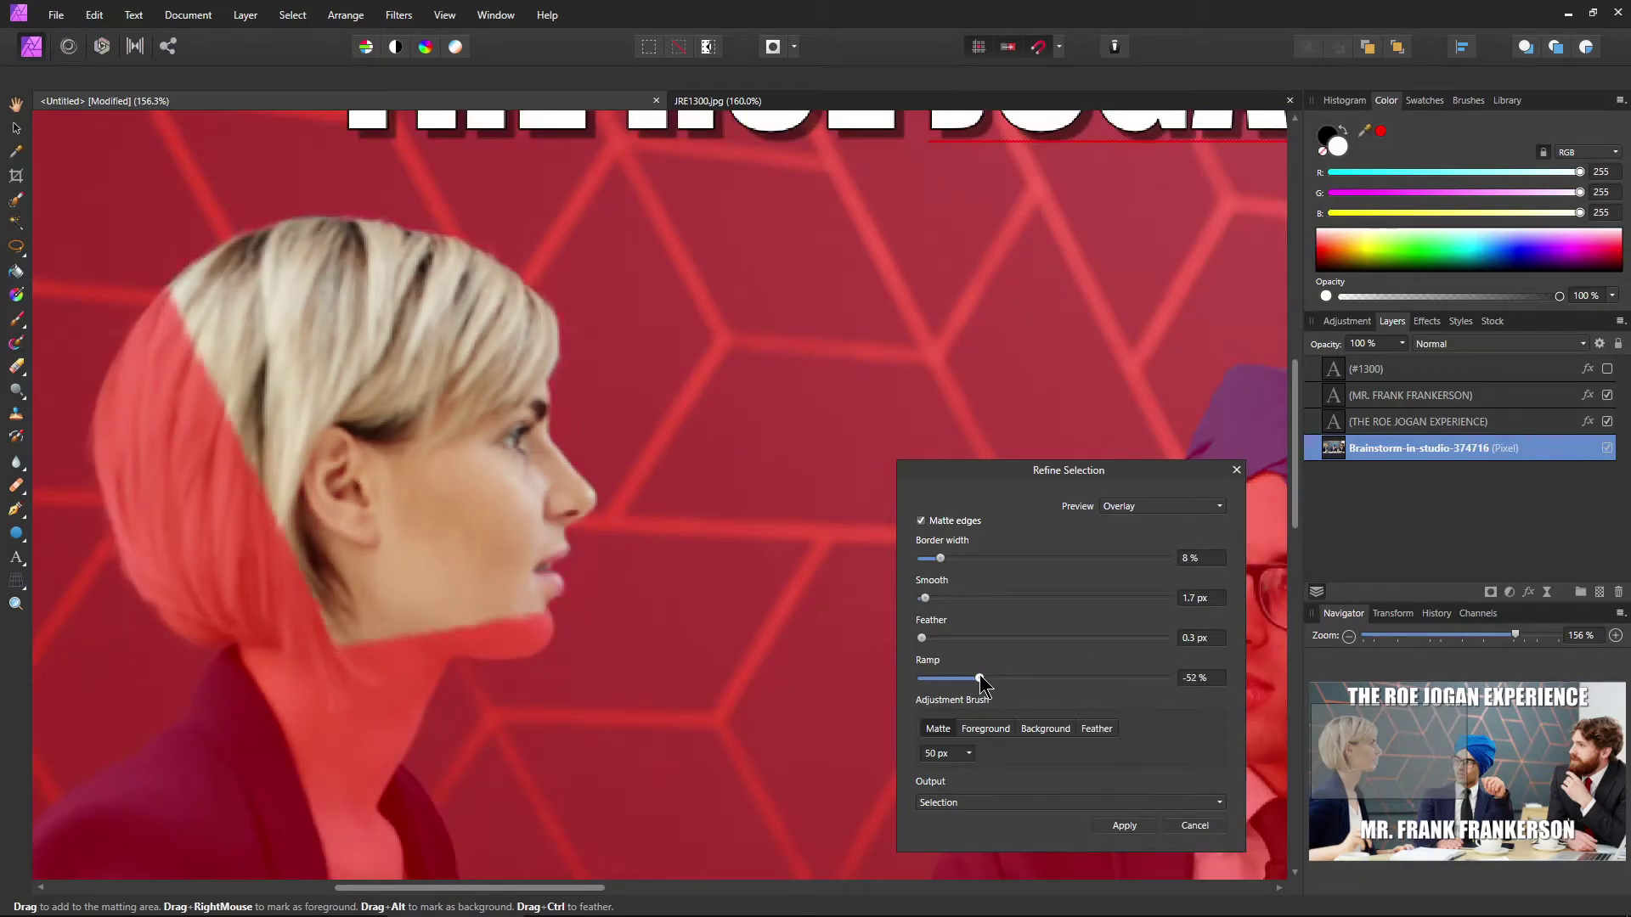
left_click_drag(981, 679, 1042, 680)
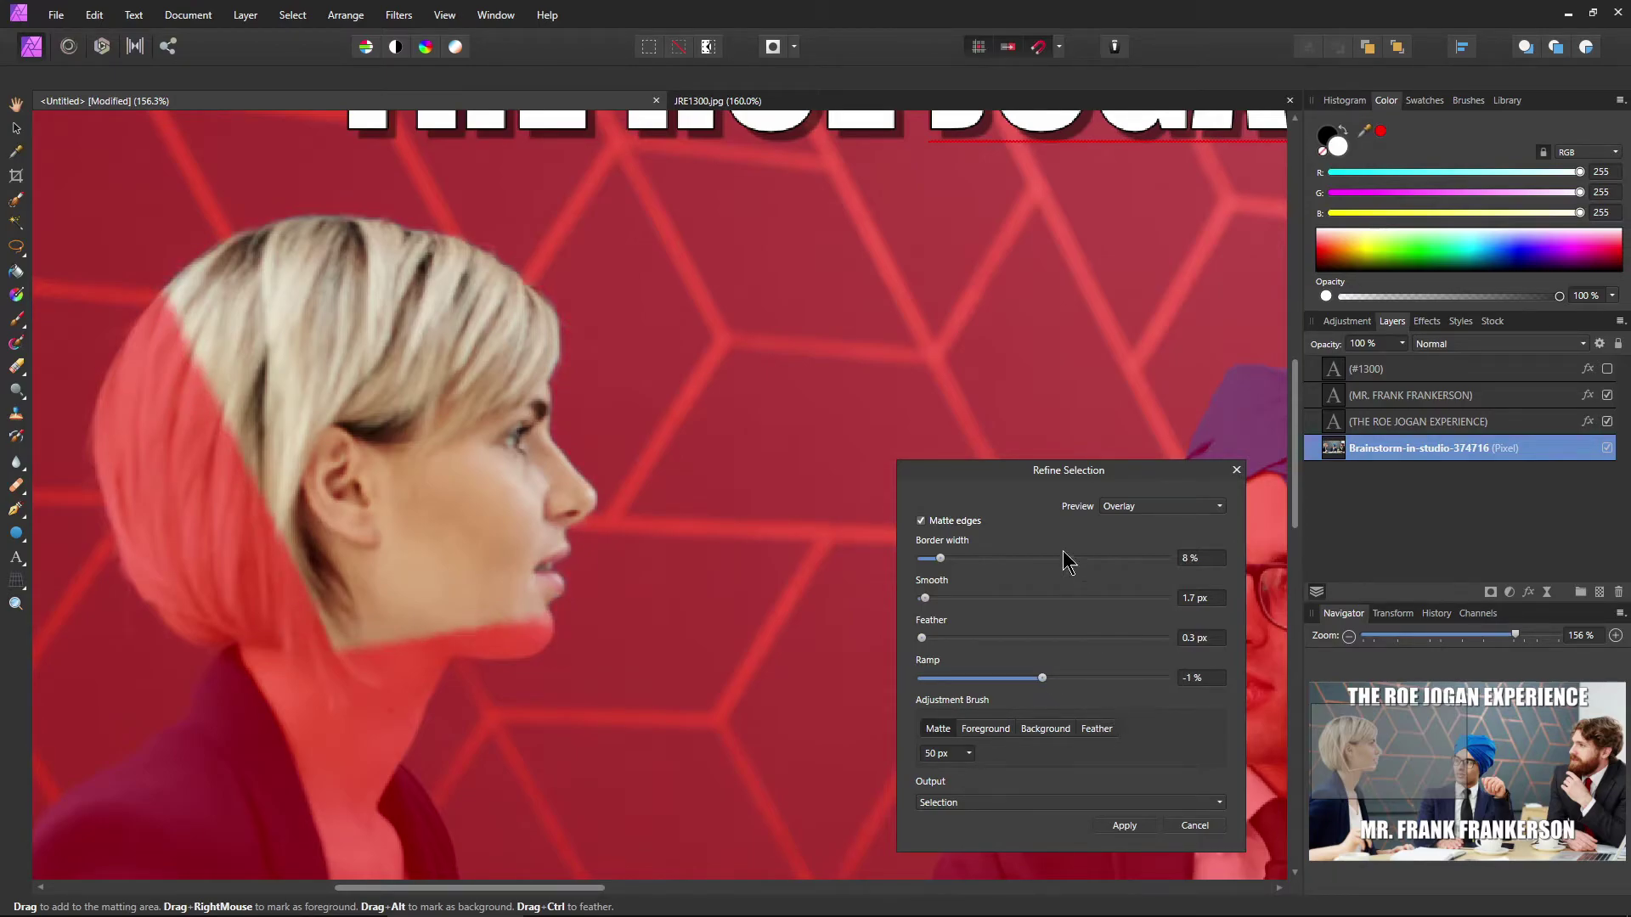
Try outputting the refined head selection as a mask on the photo layer and undo it.
left_click_drag(1059, 470, 962, 377)
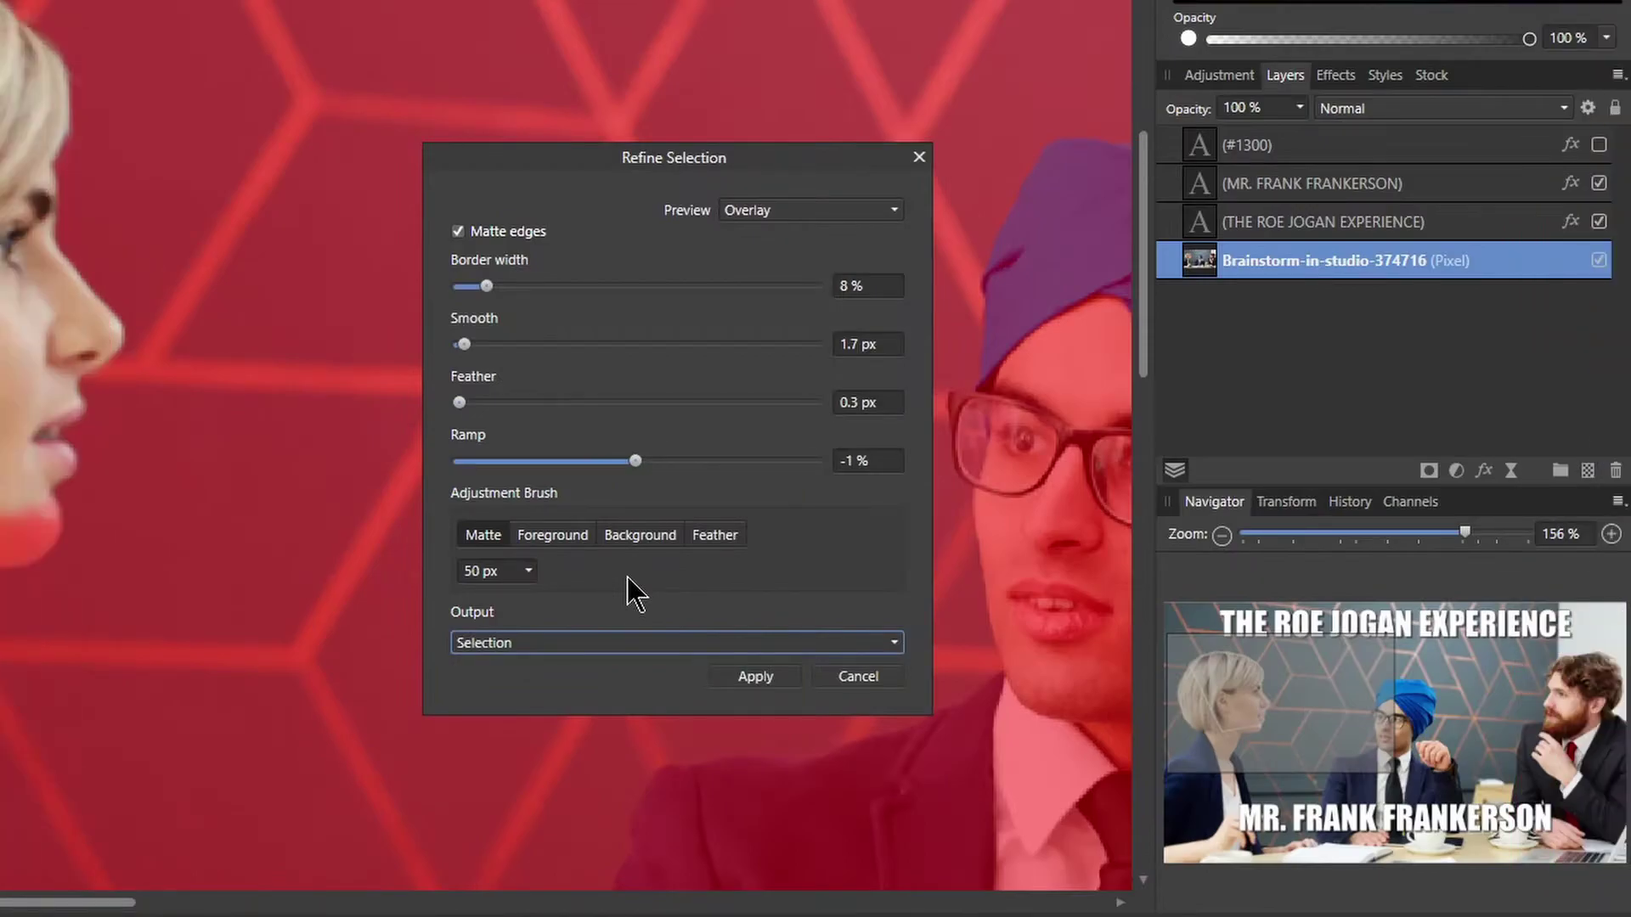
left_click(618, 644)
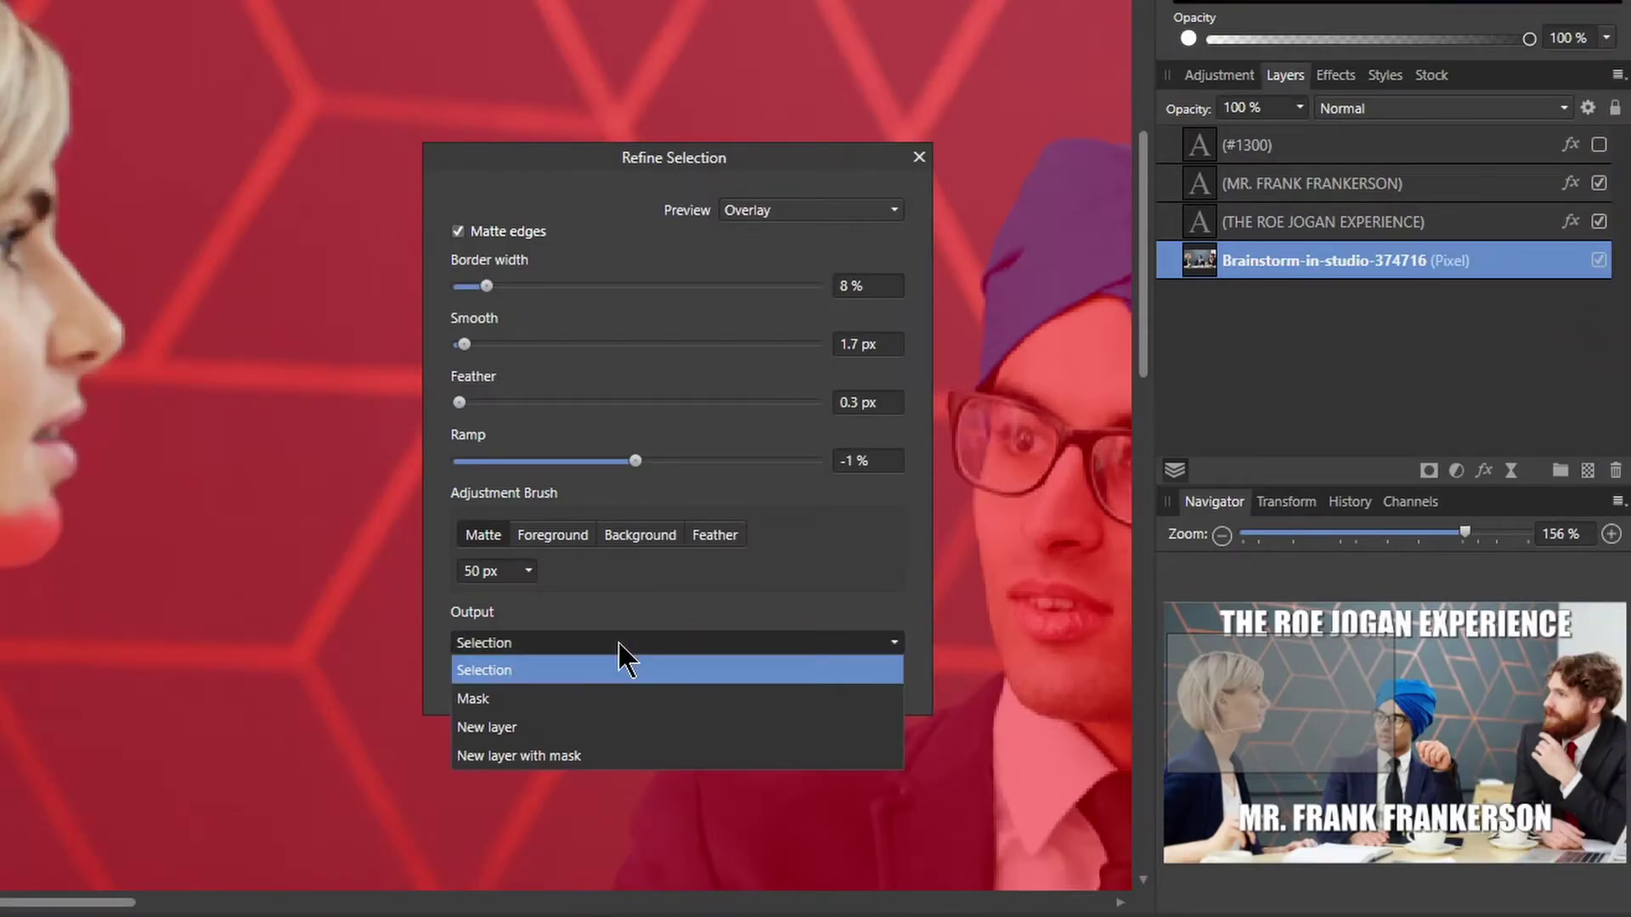
left_click(521, 698)
left_click(756, 677)
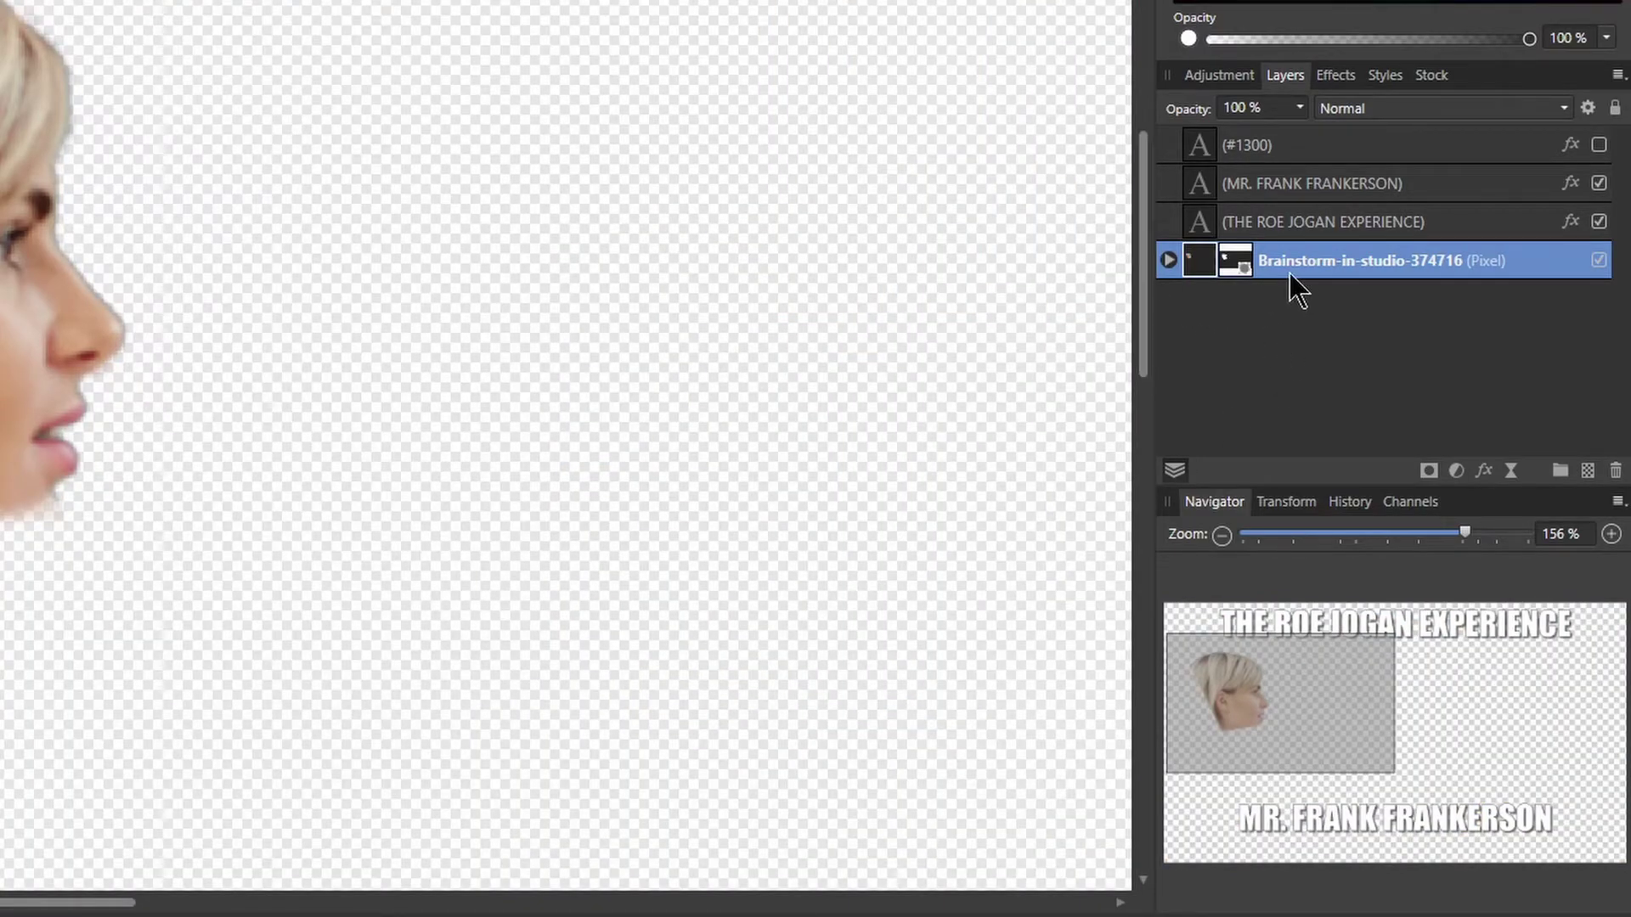
key("ctrl+z")
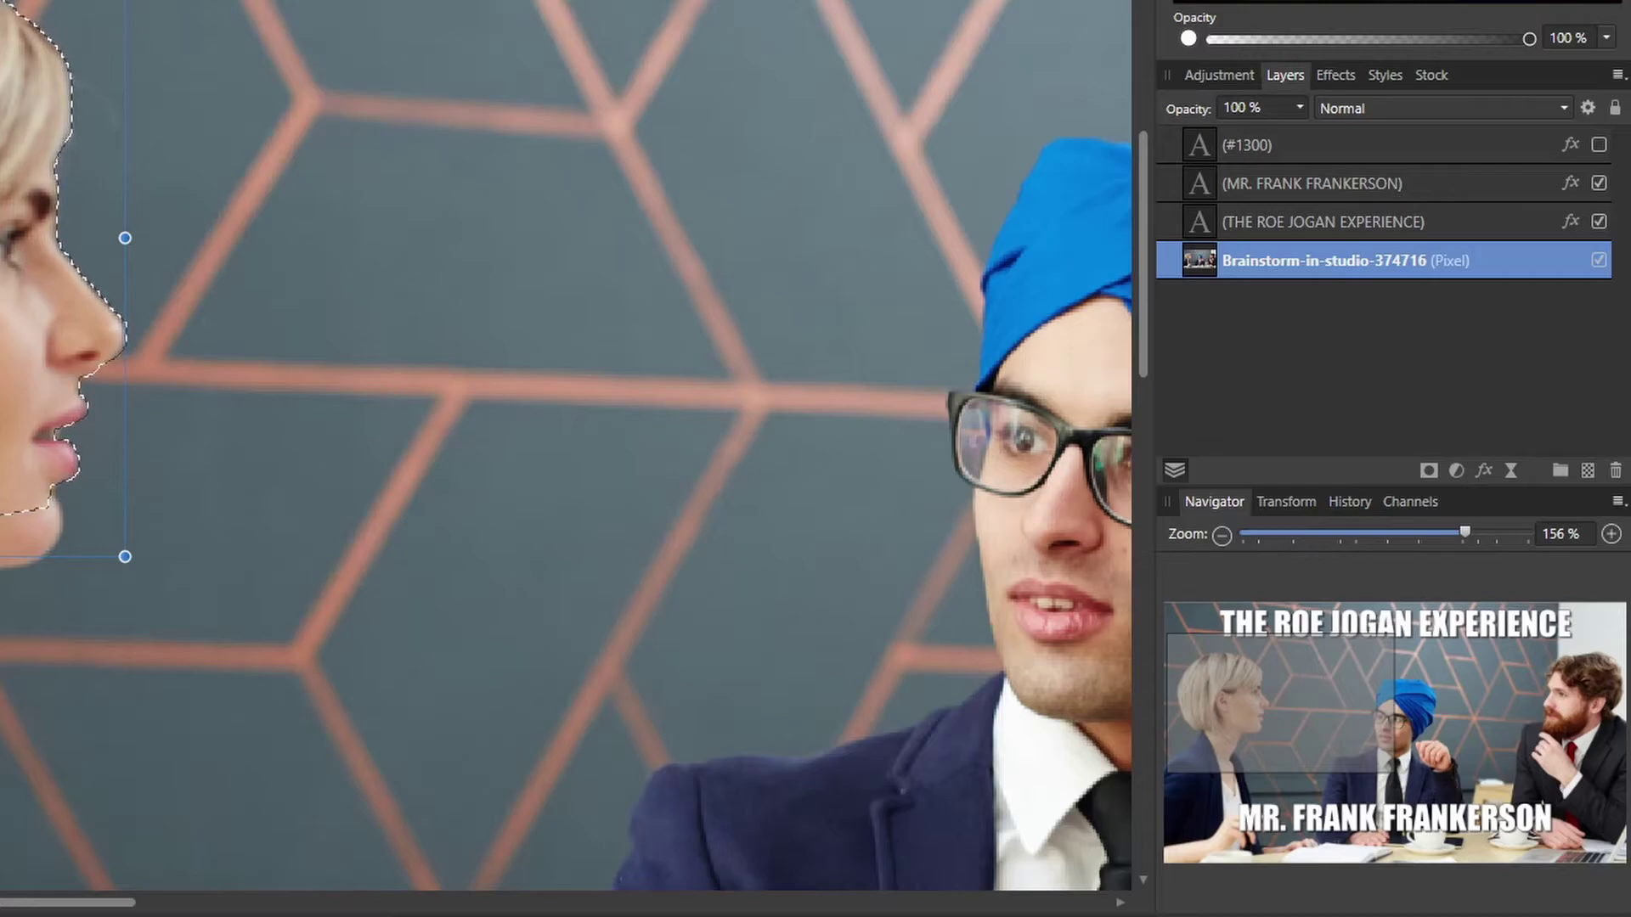
Refine the head selection with the default settings, output it to a new layer, and keep the photo layer visible.
left_click(20, 99)
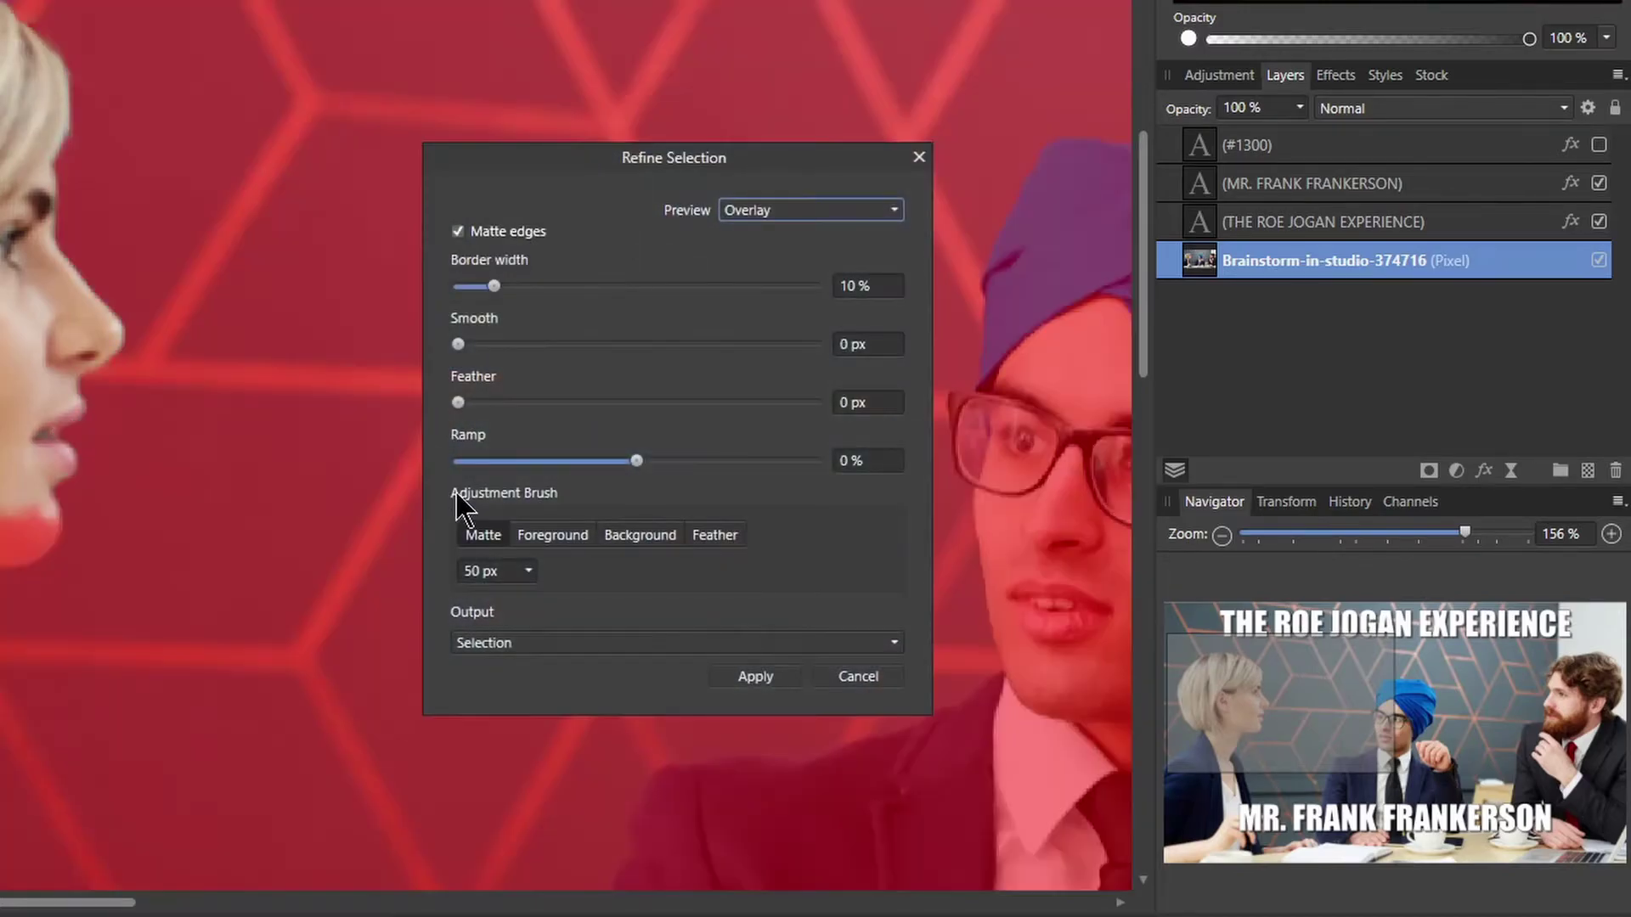
left_click(573, 642)
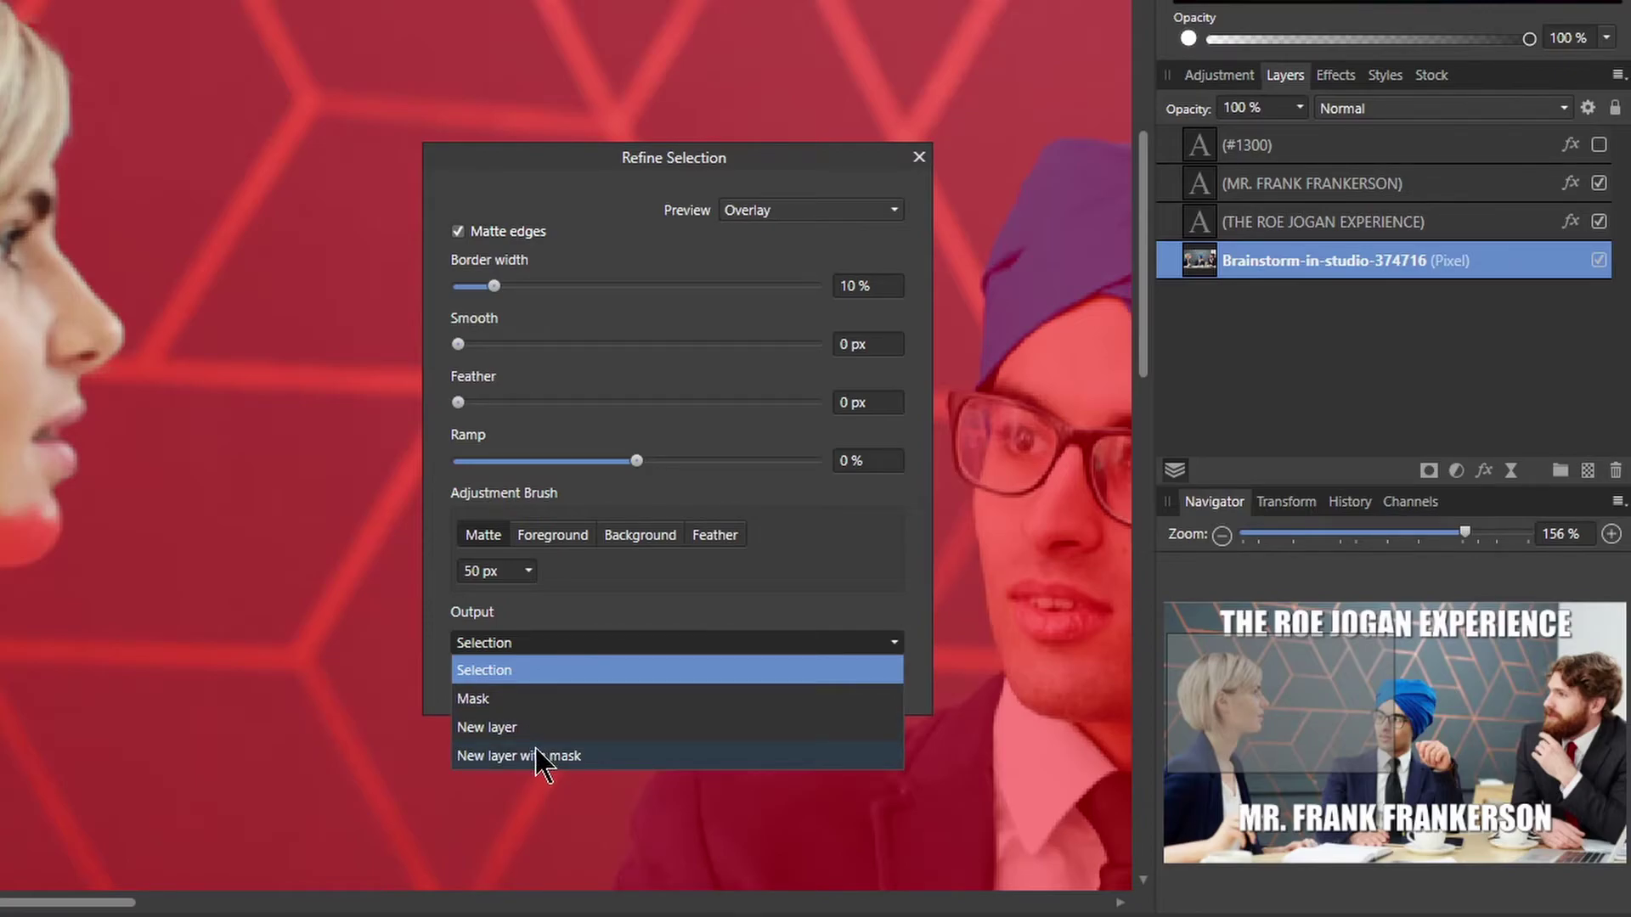
left_click(520, 728)
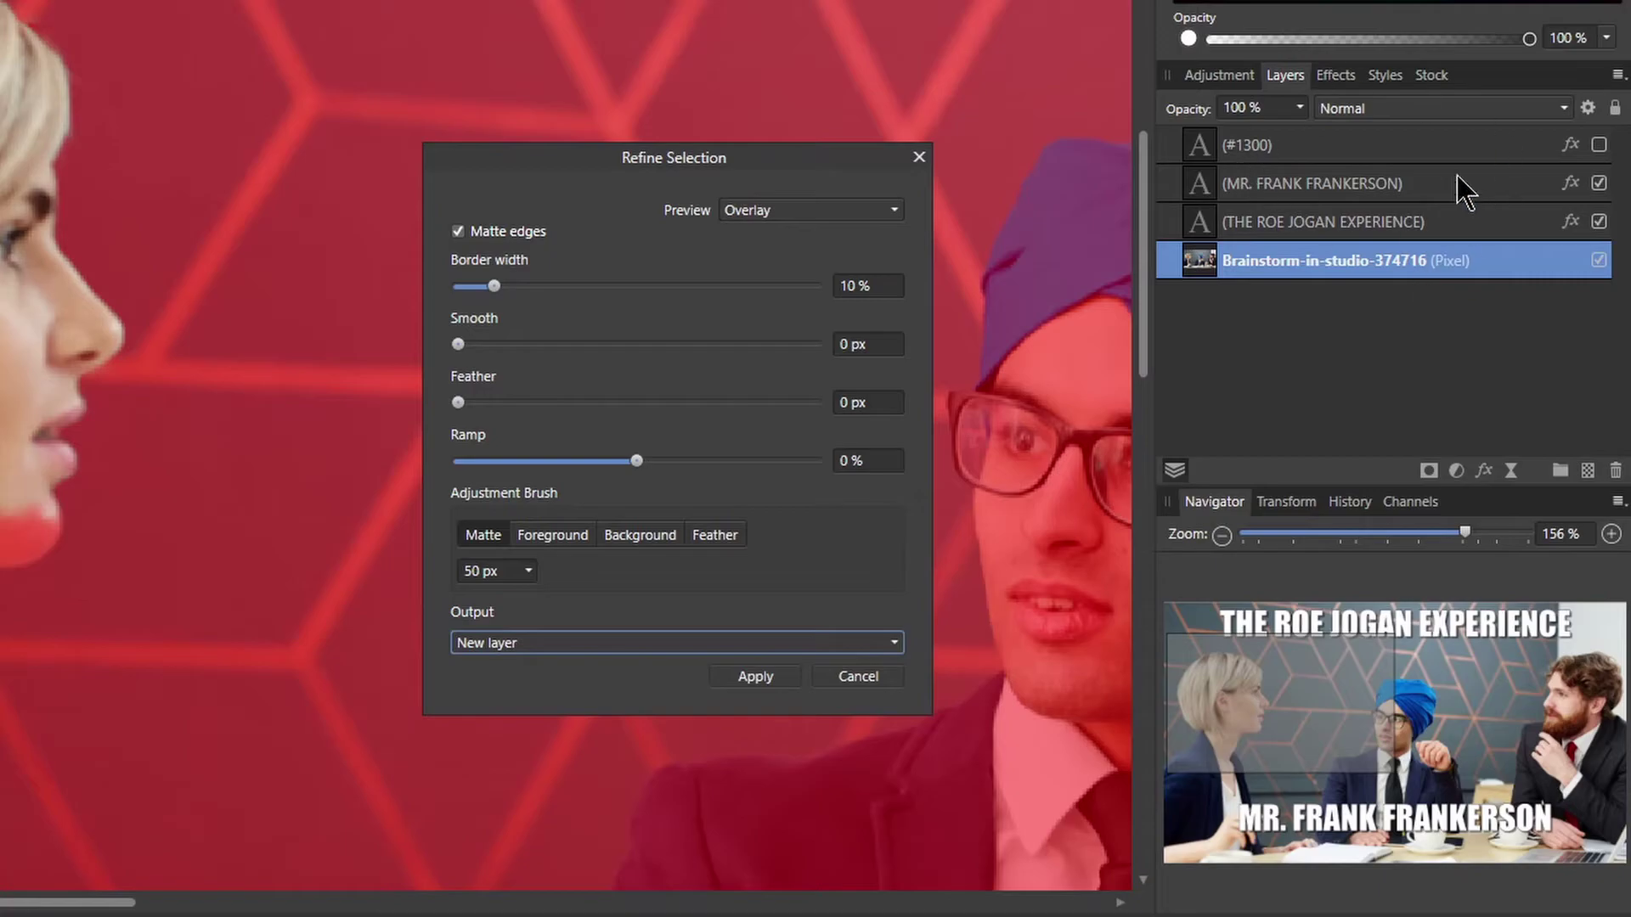
left_click(754, 677)
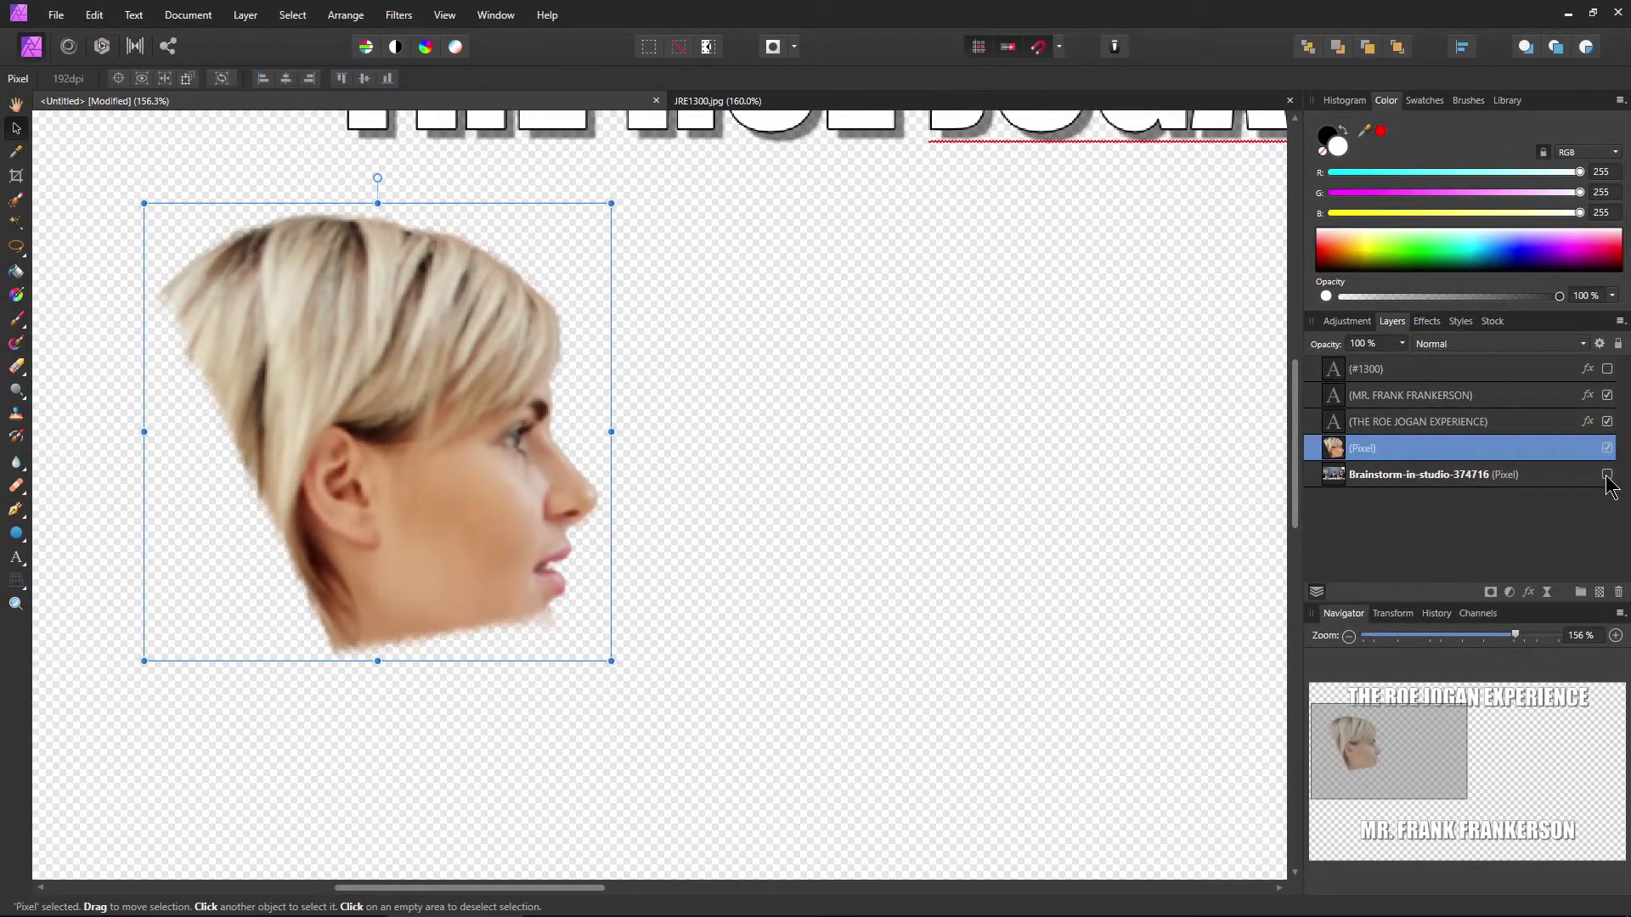
left_click(1607, 475)
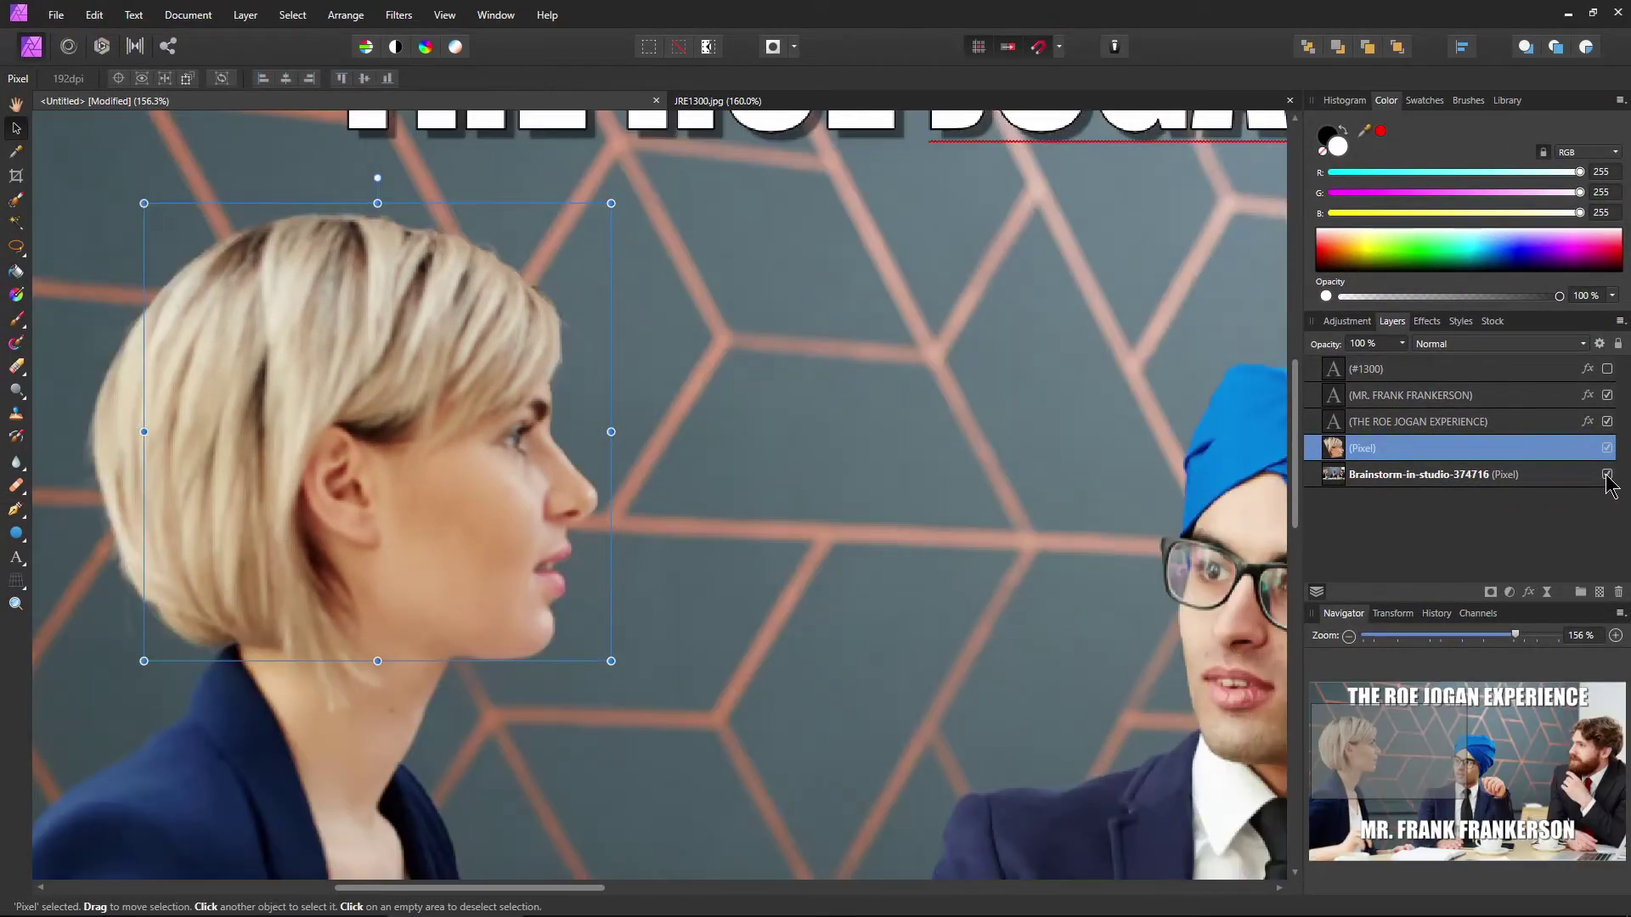
Show the #1300 text layer and move the head cutout layer above it.
scroll(874, 546, "down", 4)
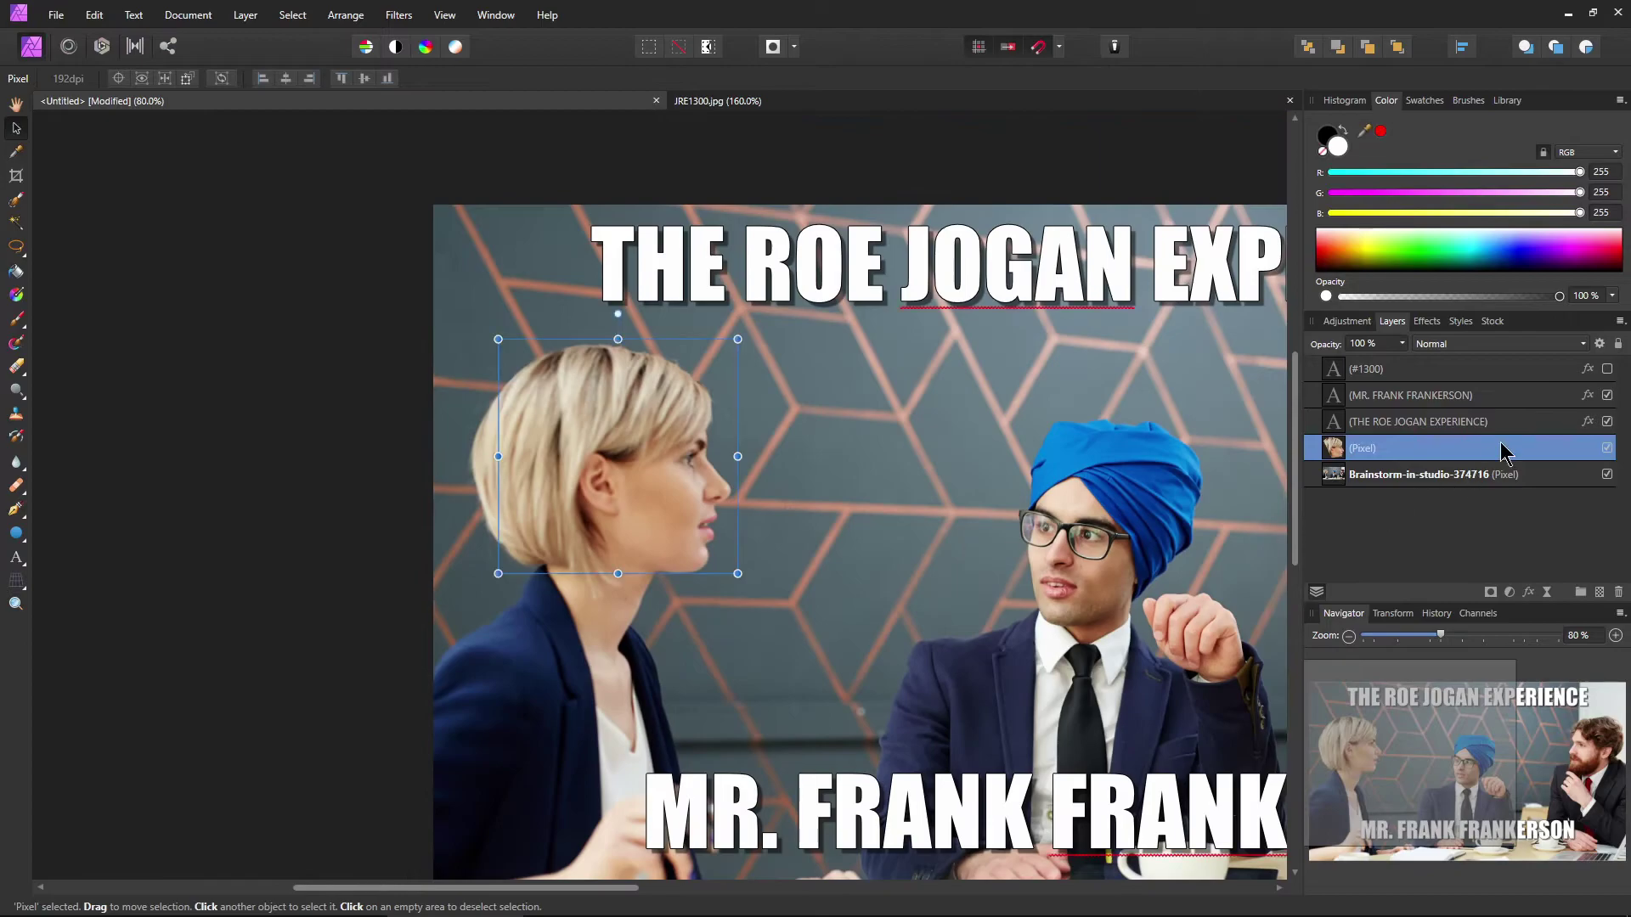
left_click(1606, 371)
left_click_drag(1037, 599, 776, 608)
left_click_drag(1314, 459, 1342, 361)
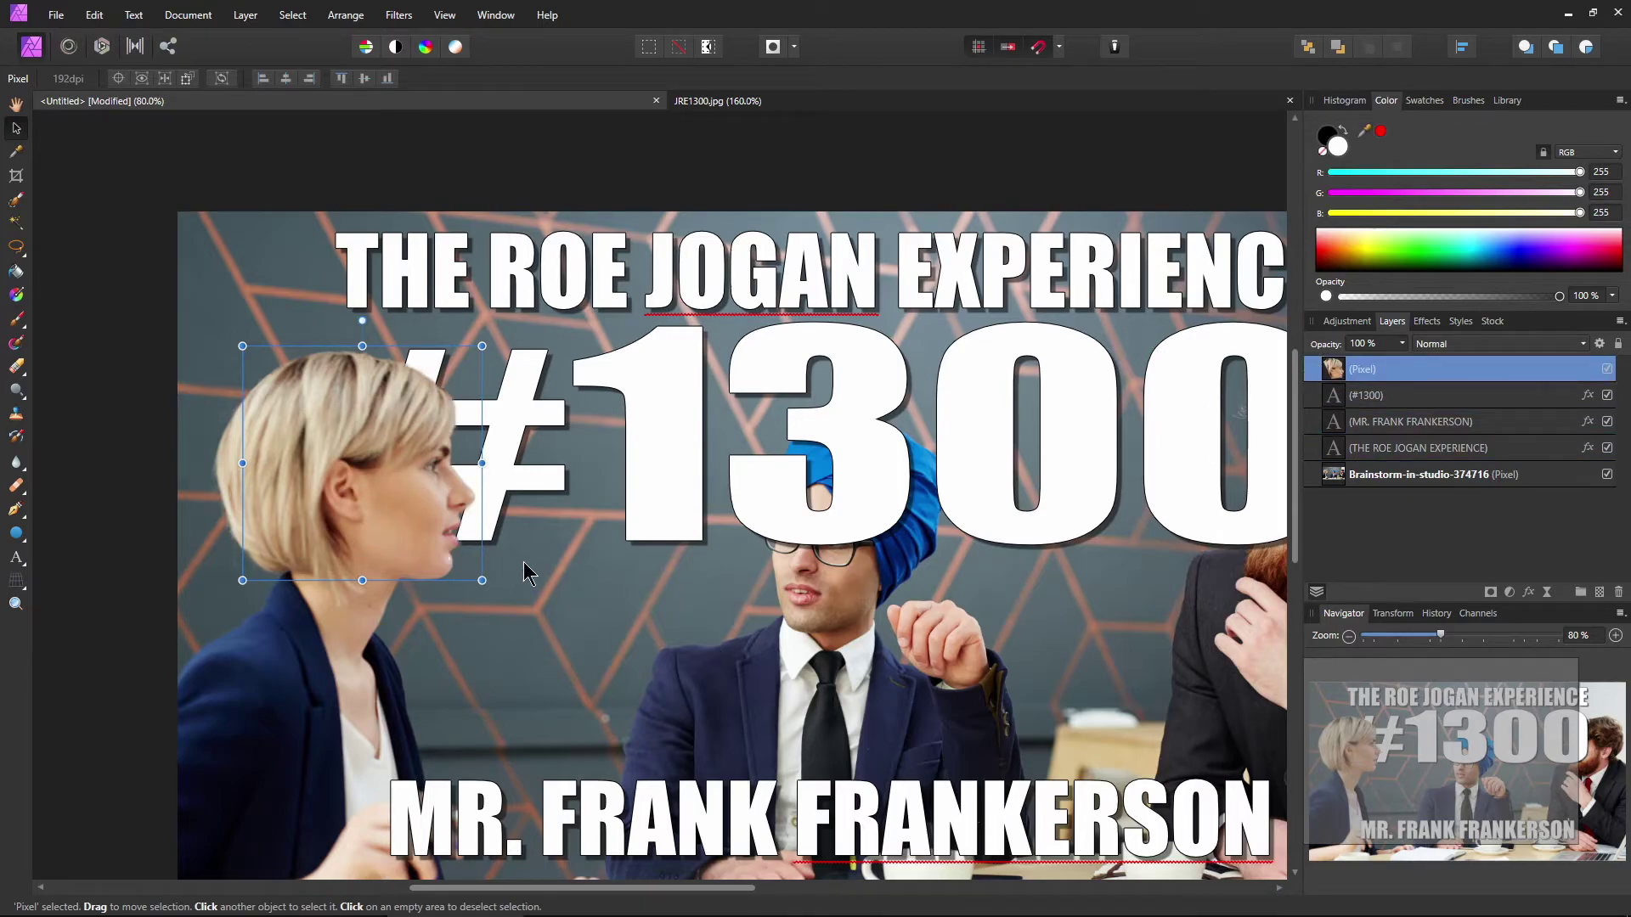
scroll(521, 568, "down", 2)
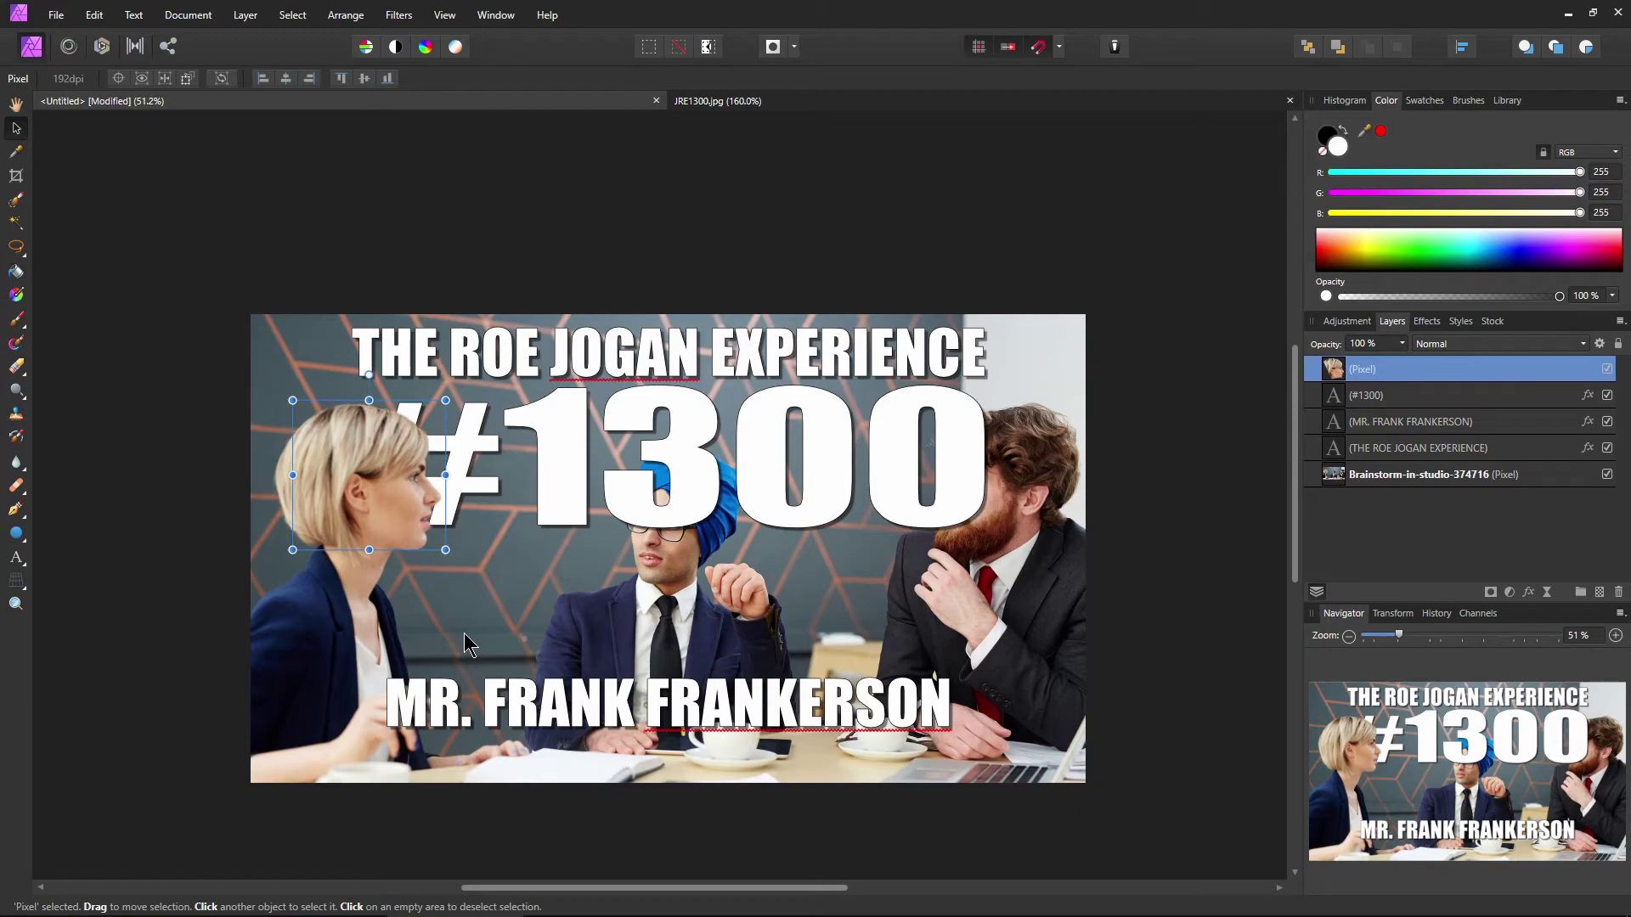
scroll(465, 631, "up", 8)
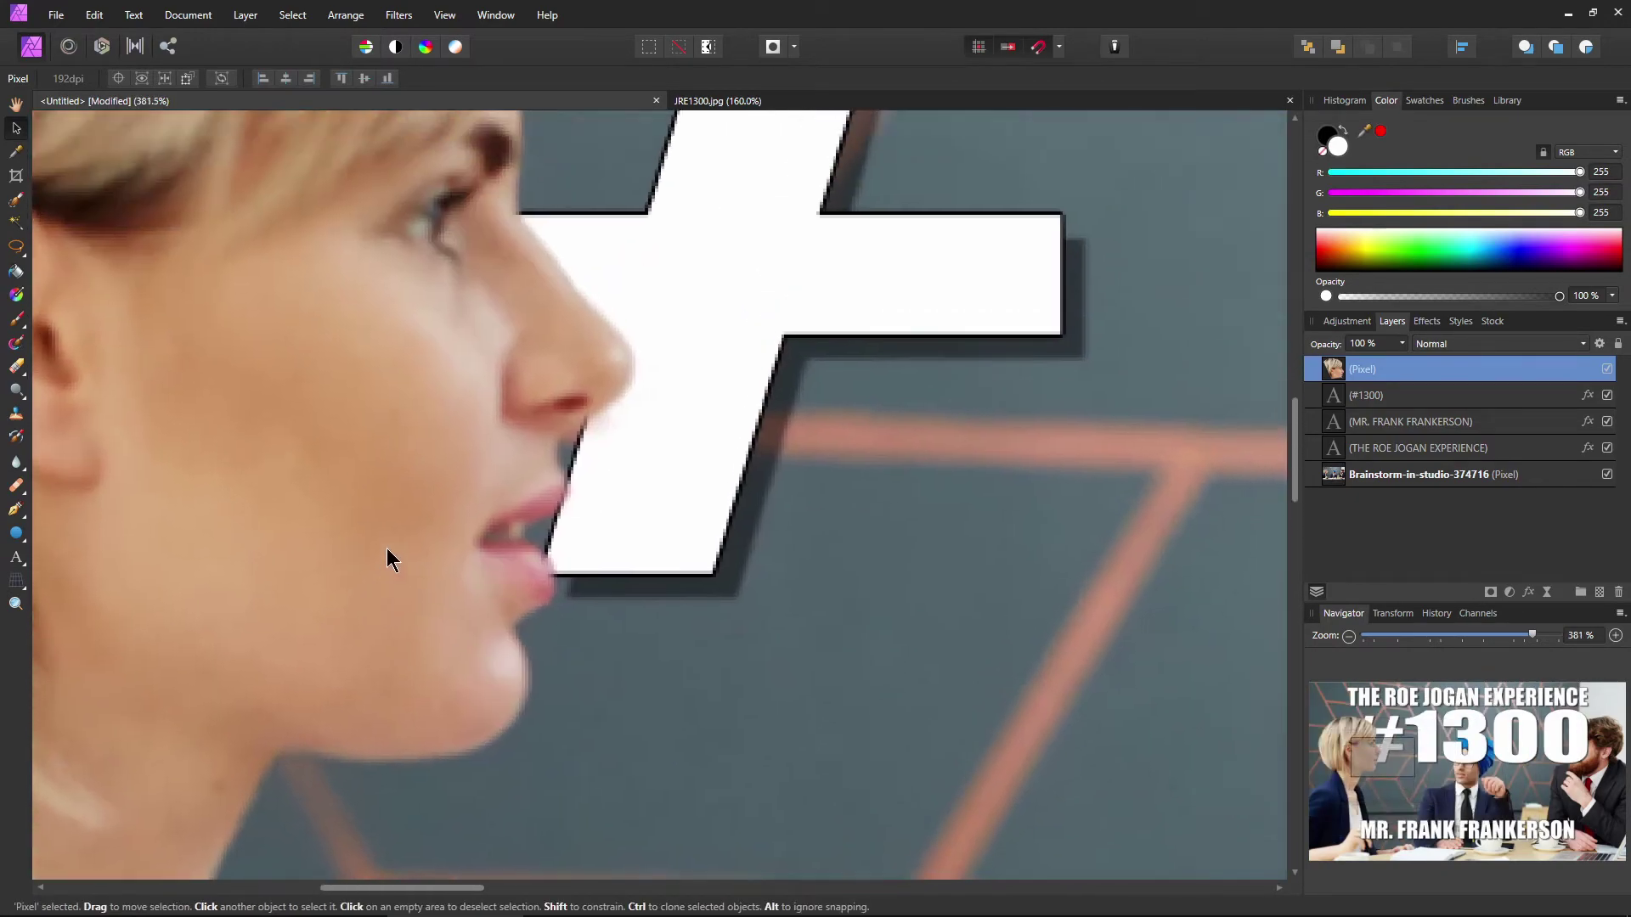
scroll(659, 472, "down", 4)
scroll(659, 473, "down", 3)
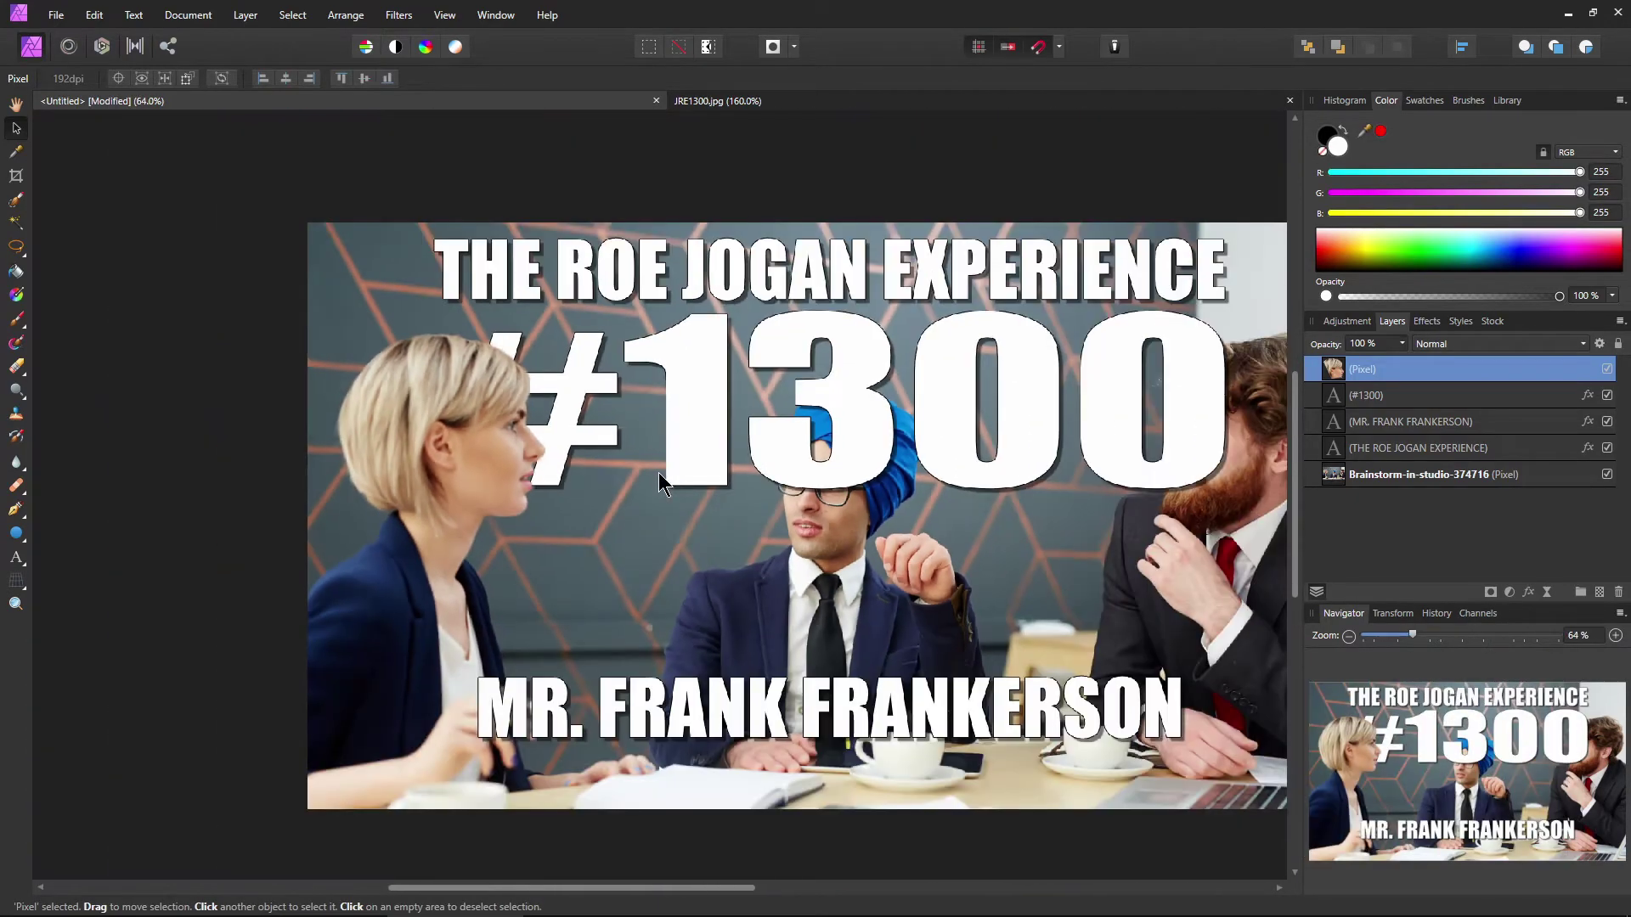
Choose the Freehand Selection Tool and select the Brainstorm-in-studio photo layer for work on the turbaned man's head.
left_click_drag(908, 518, 741, 498)
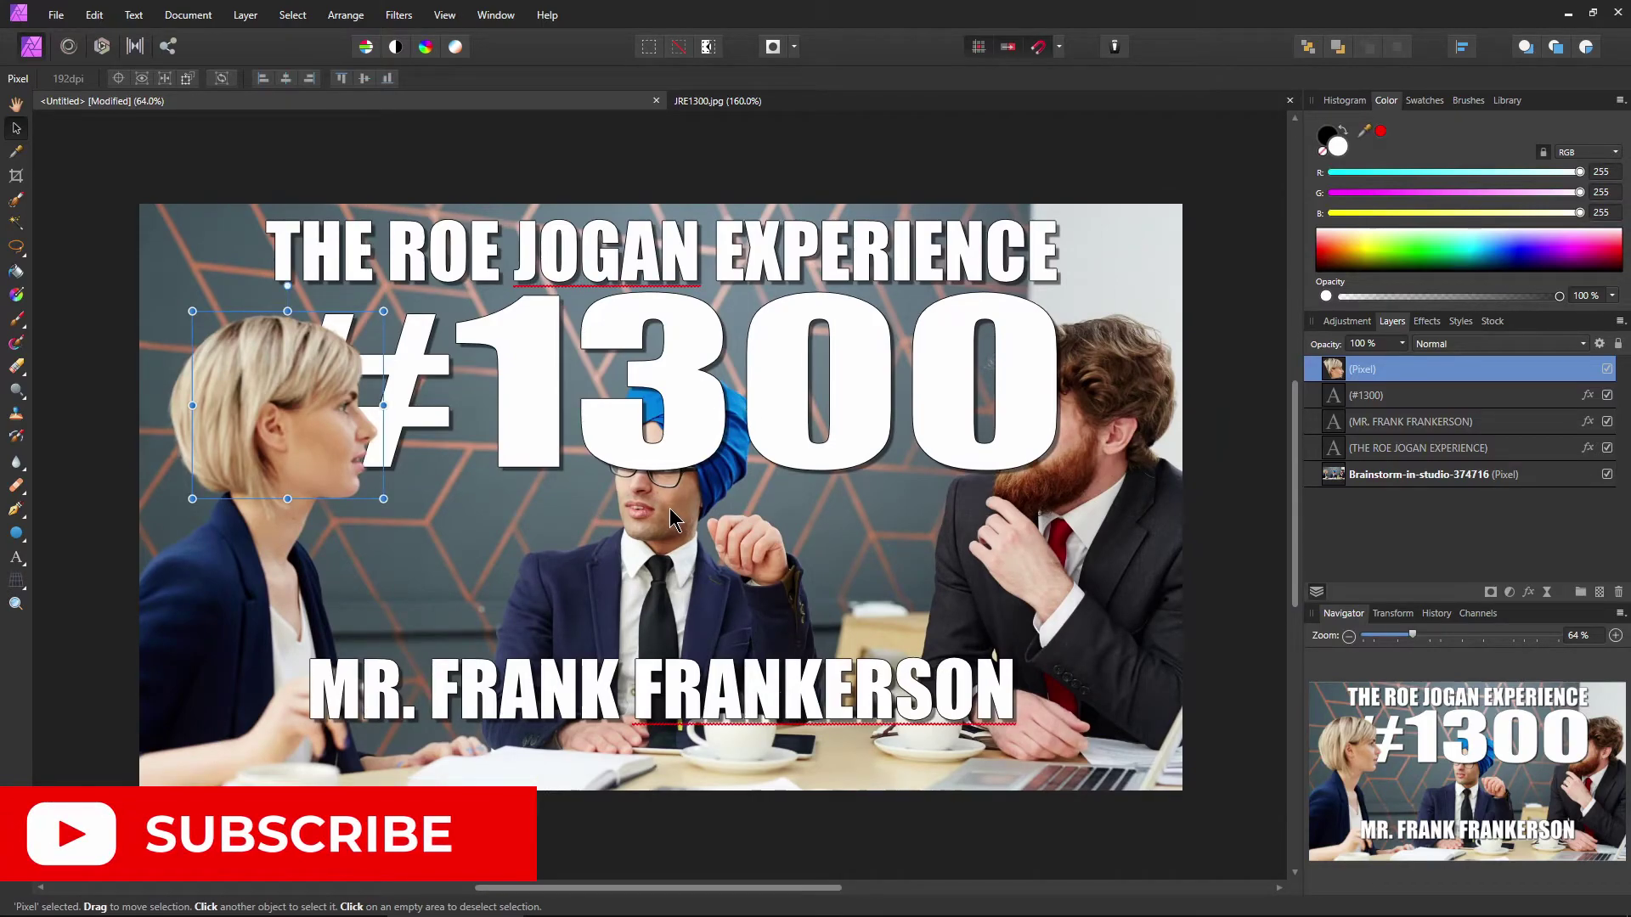
left_click(16, 247)
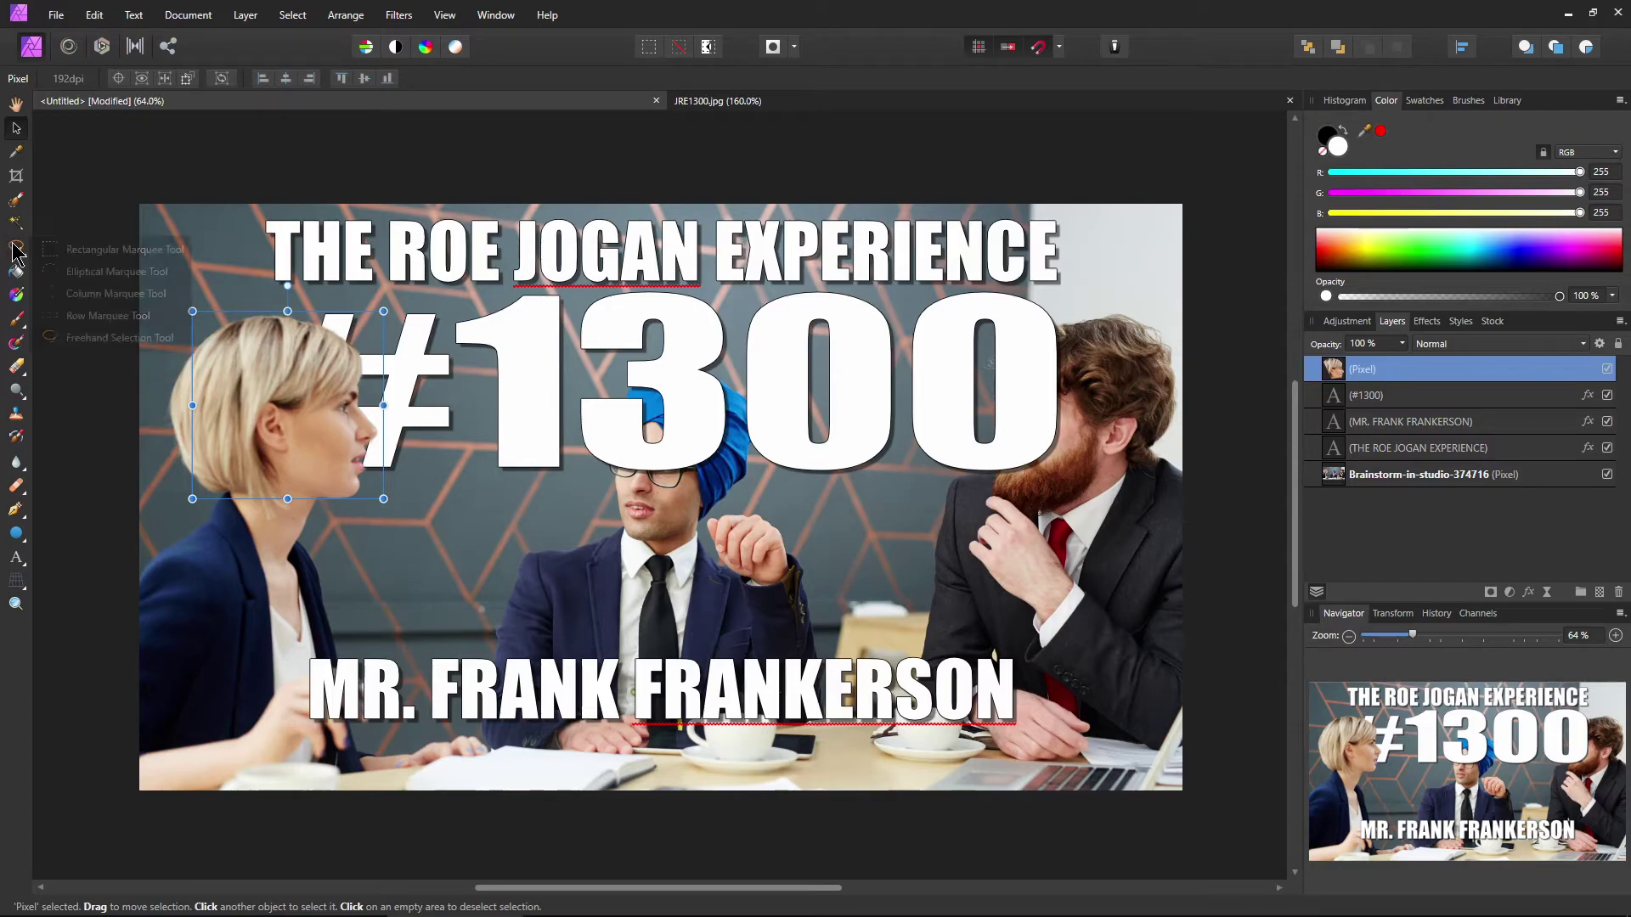
left_click(76, 338)
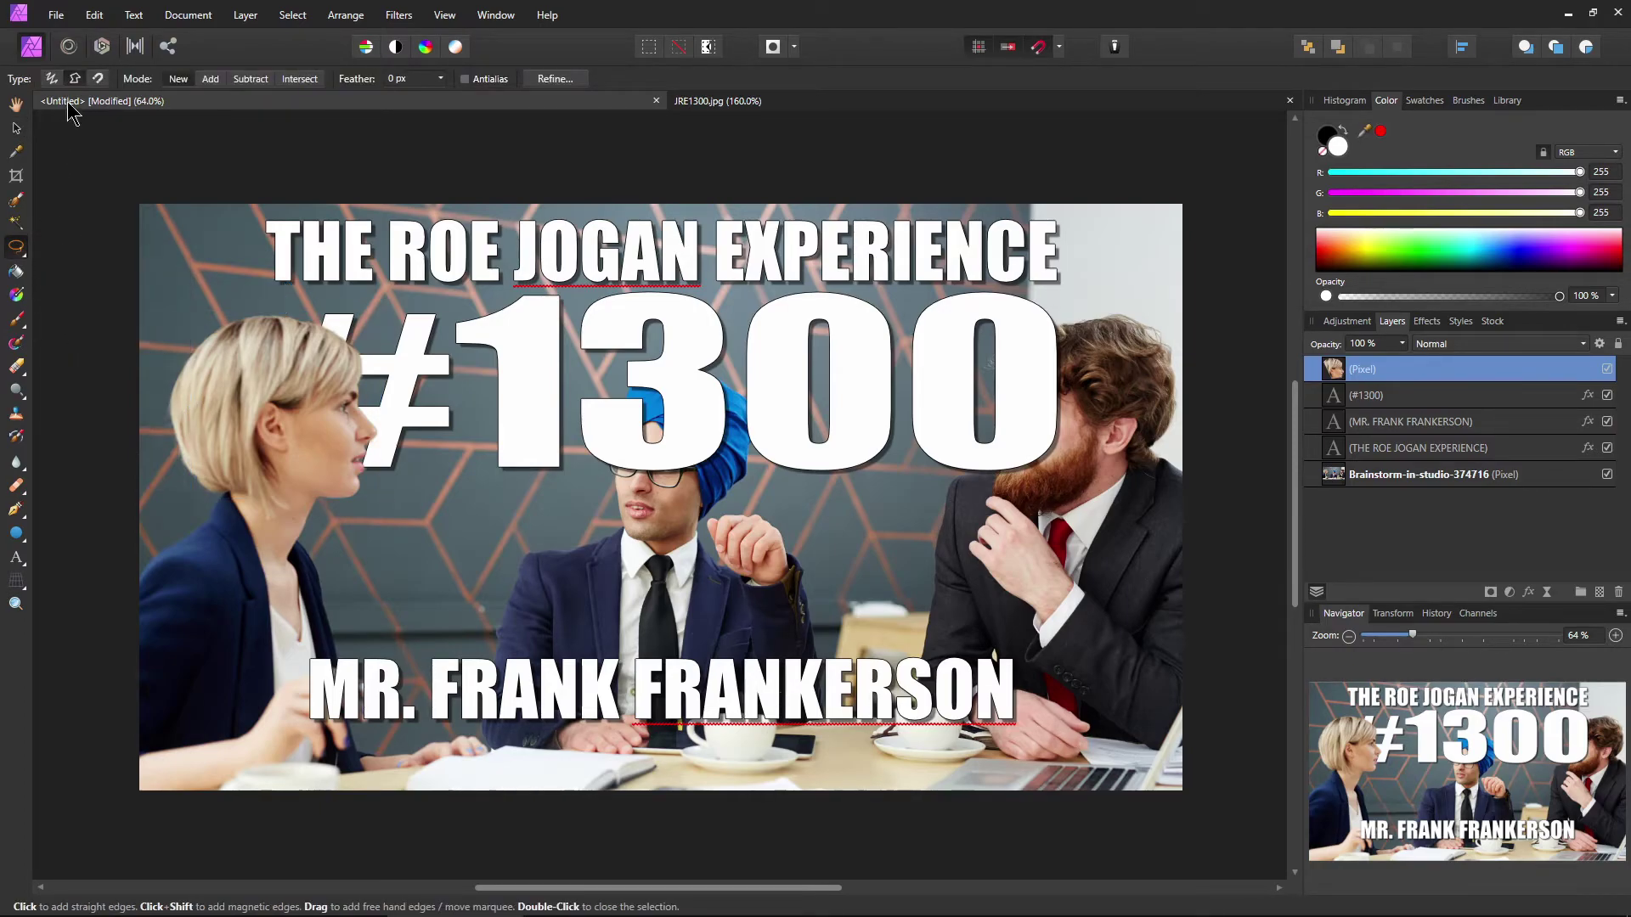
left_click(1352, 480)
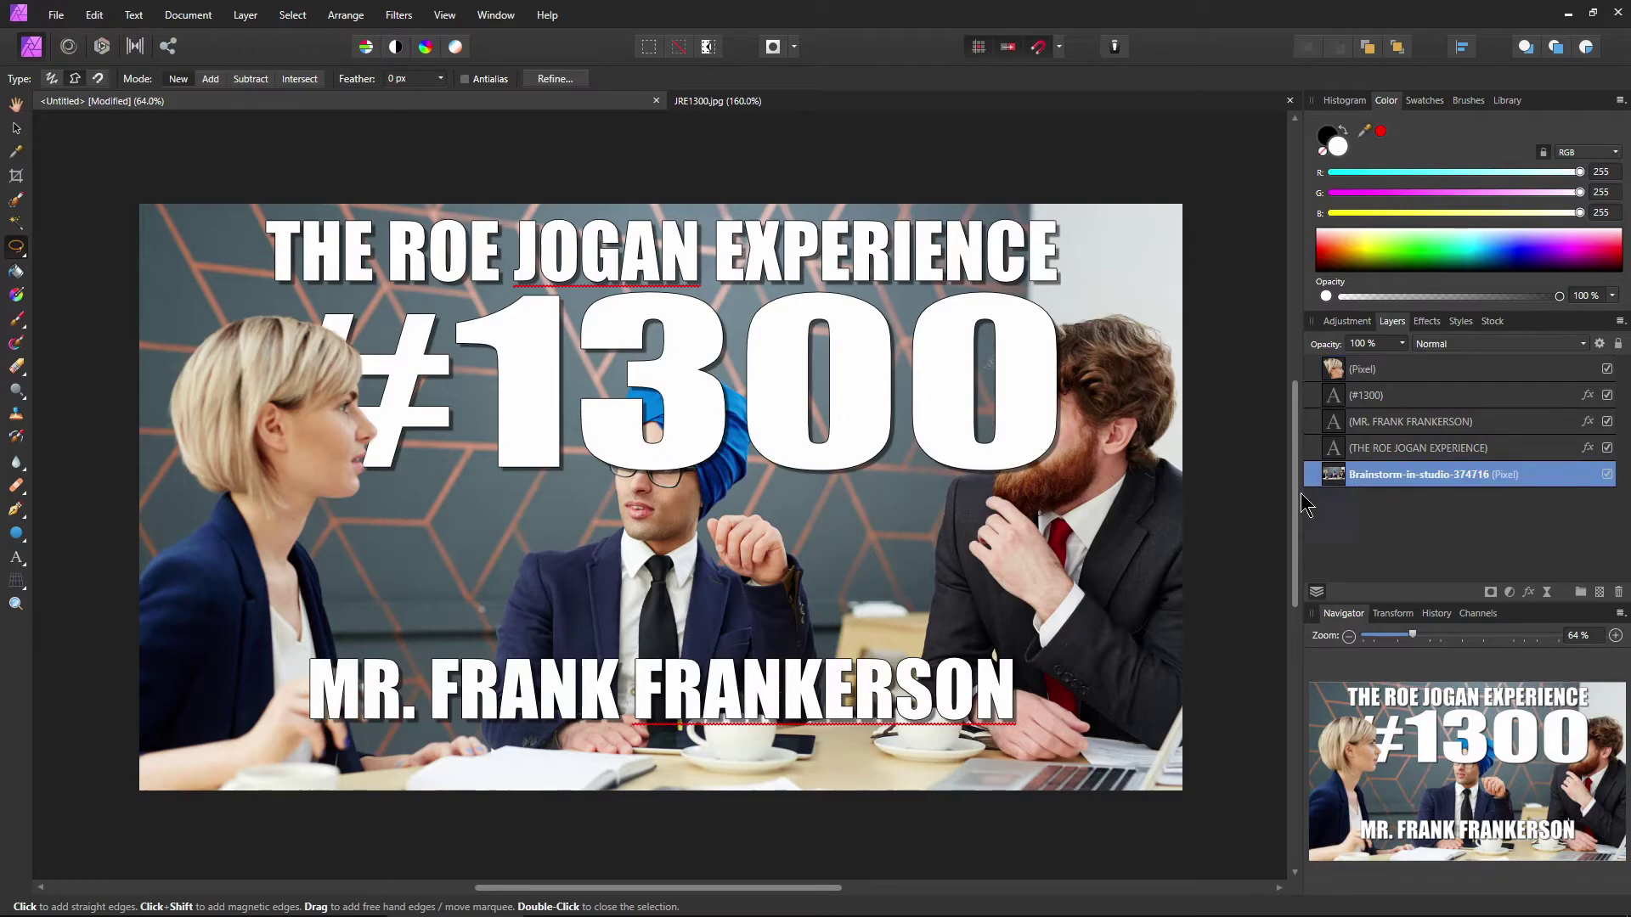
scroll(735, 403, "up", 5)
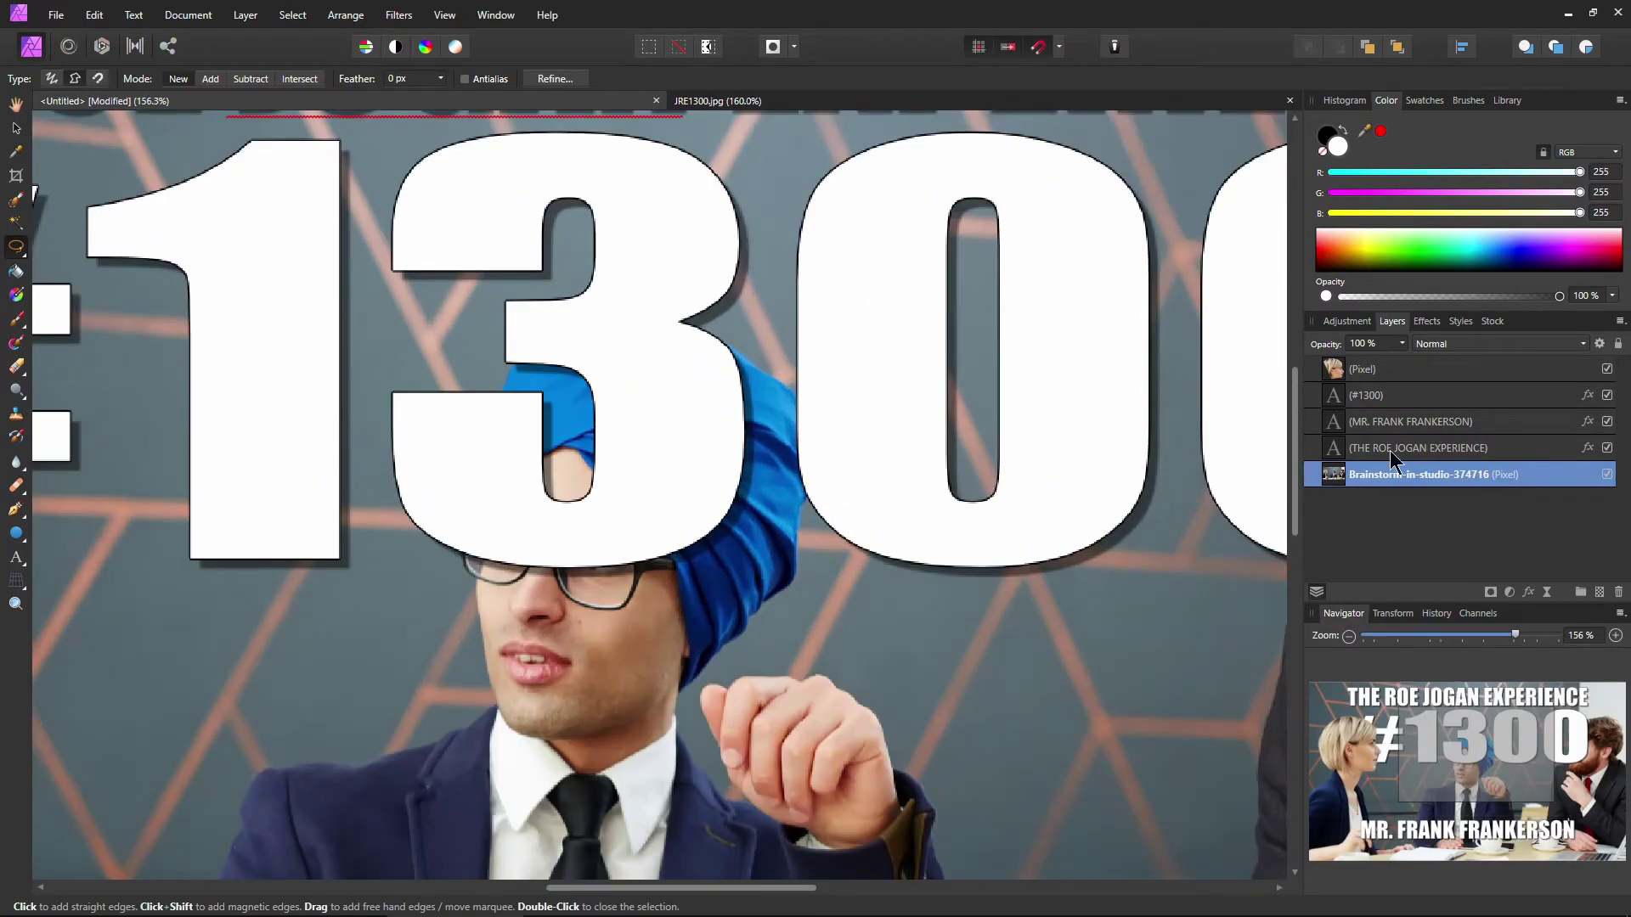
Reduce the #1300 text layer's opacity to 31% and reselect the photo layer.
left_click(1607, 395)
left_click(1607, 395)
left_click(1400, 344)
left_click_drag(1400, 365, 1322, 369)
left_click(1470, 395)
left_click(1400, 344)
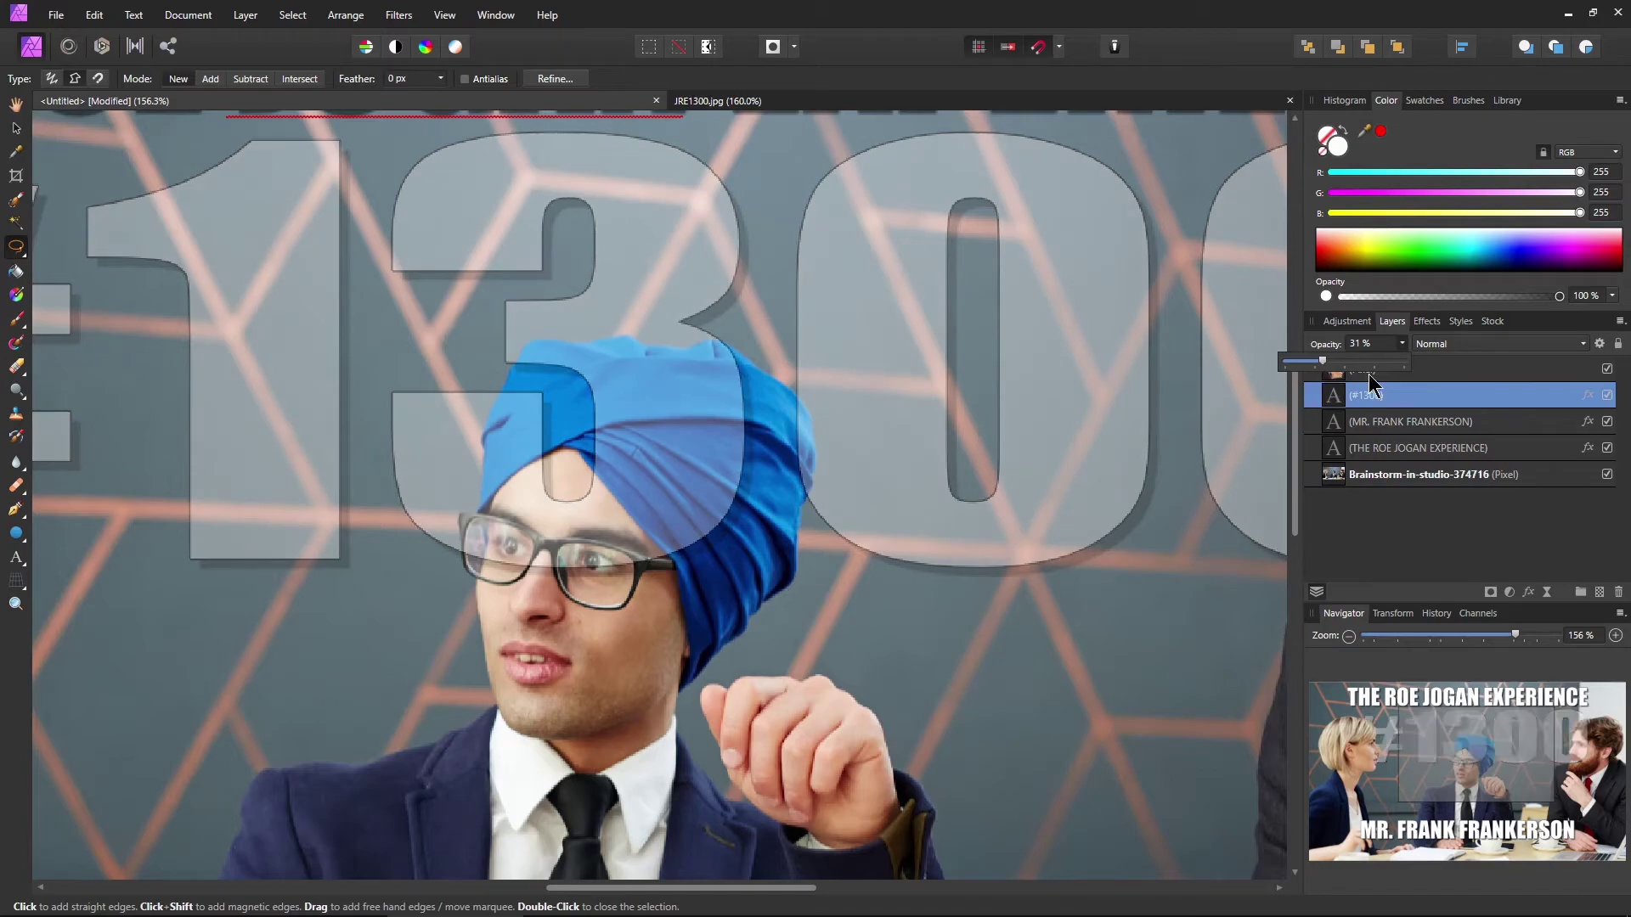
left_click(1341, 480)
Trace a closed selection around the man's blue turban and upper face, following the outer edge of his glasses.
scroll(535, 484, "up", 5)
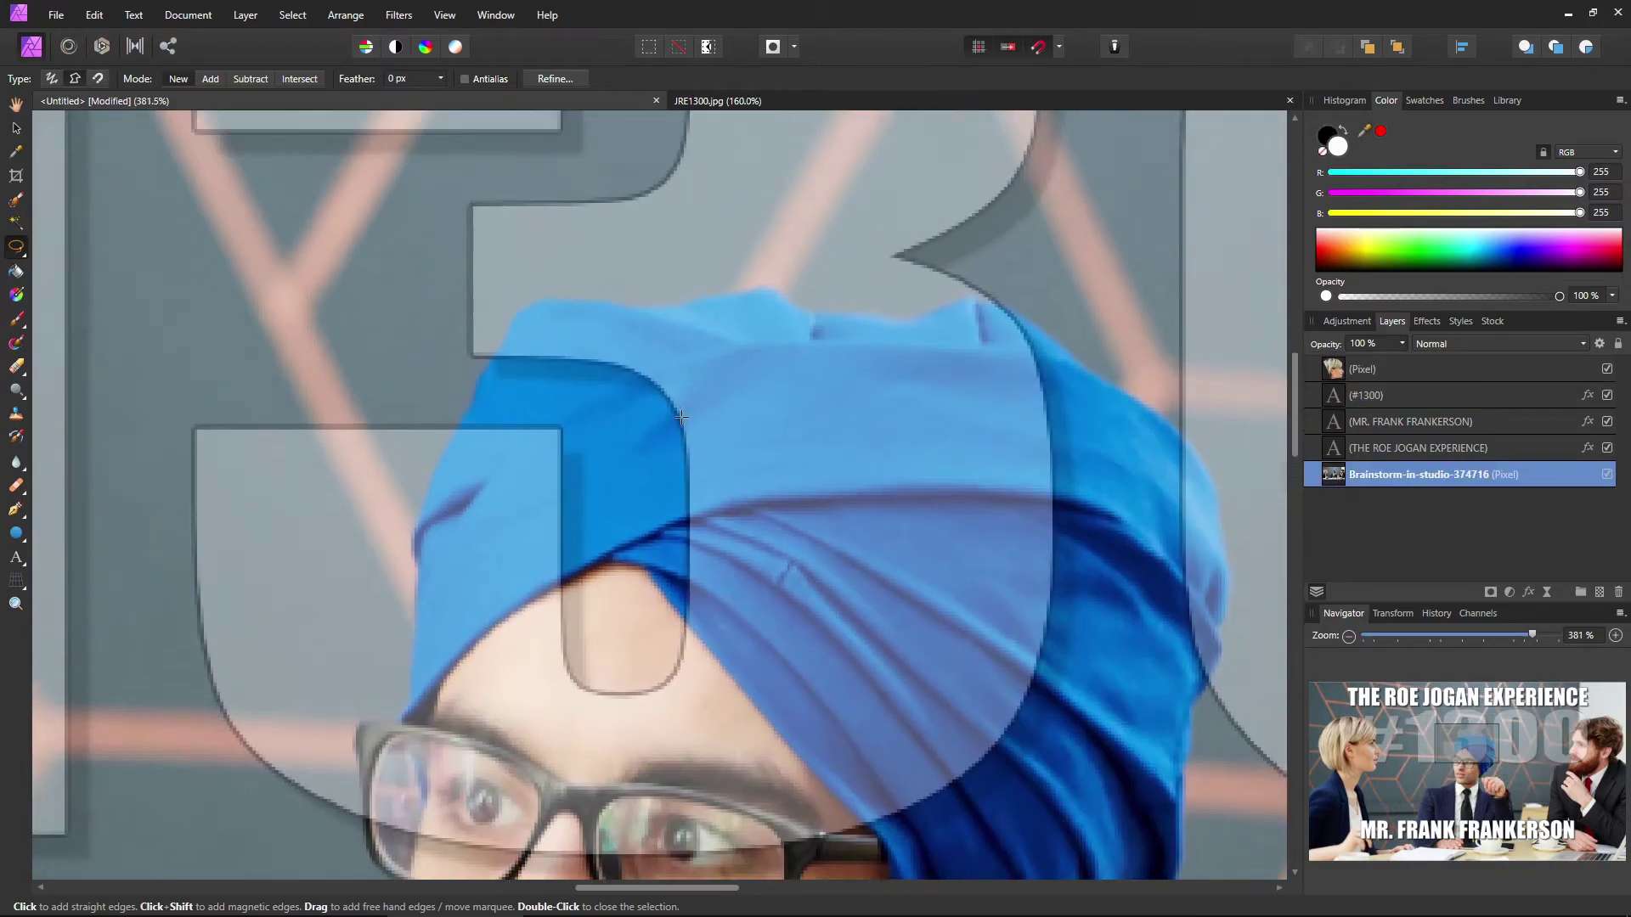
scroll(688, 442, "up", 3)
left_click(699, 444)
scroll(414, 648, "up", 4)
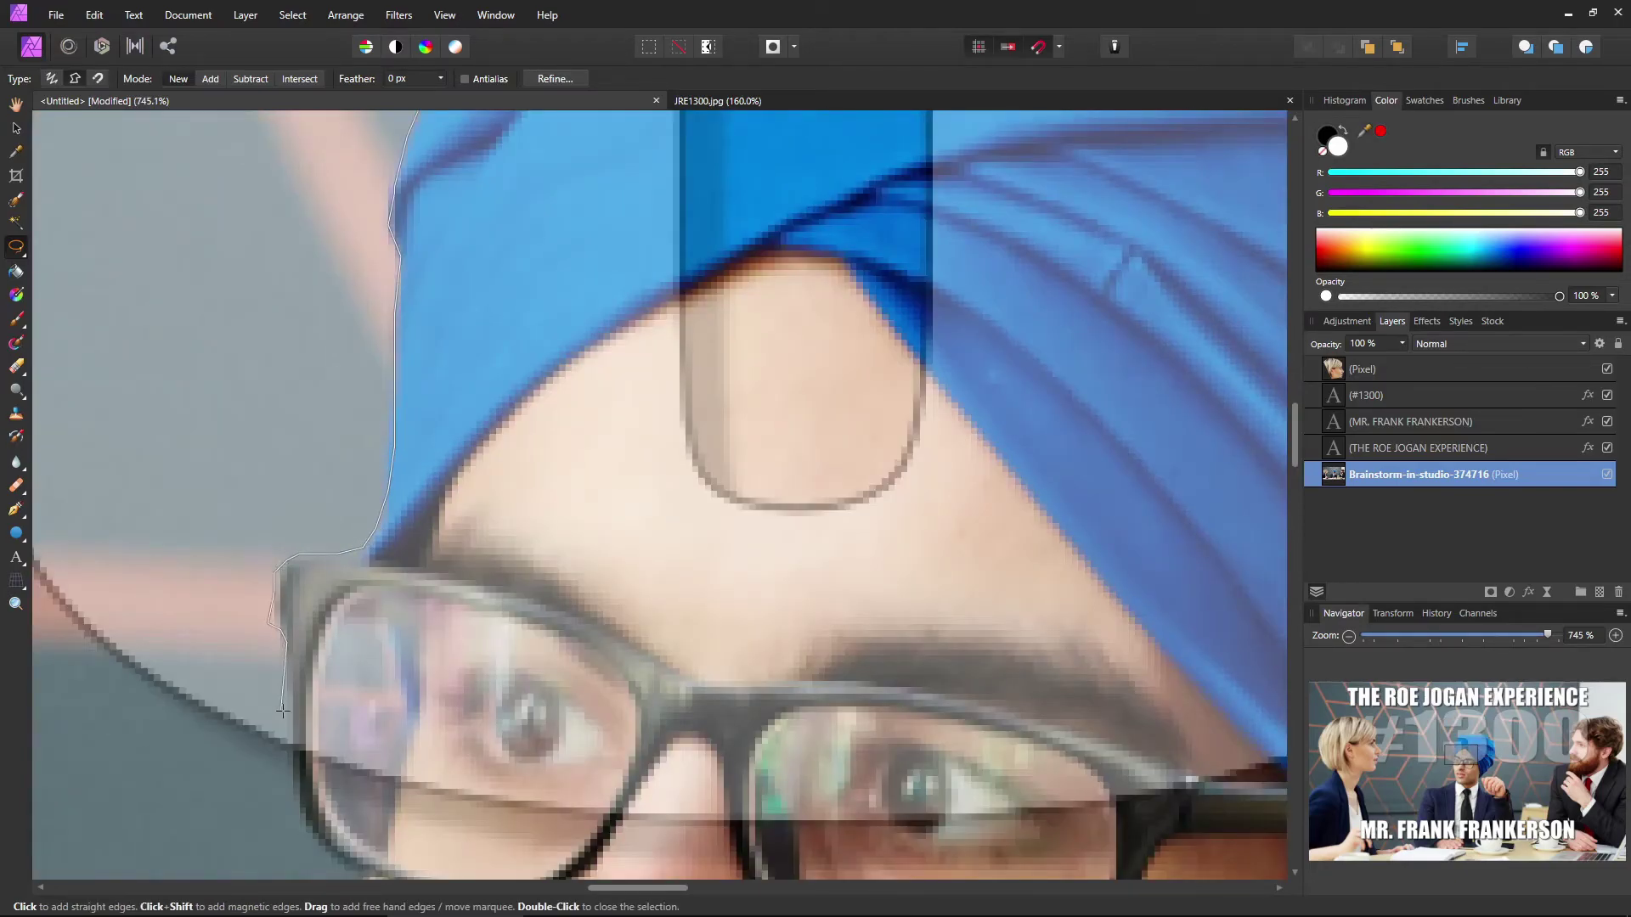
scroll(278, 707, "down", 5)
left_click(577, 563)
left_click(676, 505)
scroll(676, 492, "up", 4)
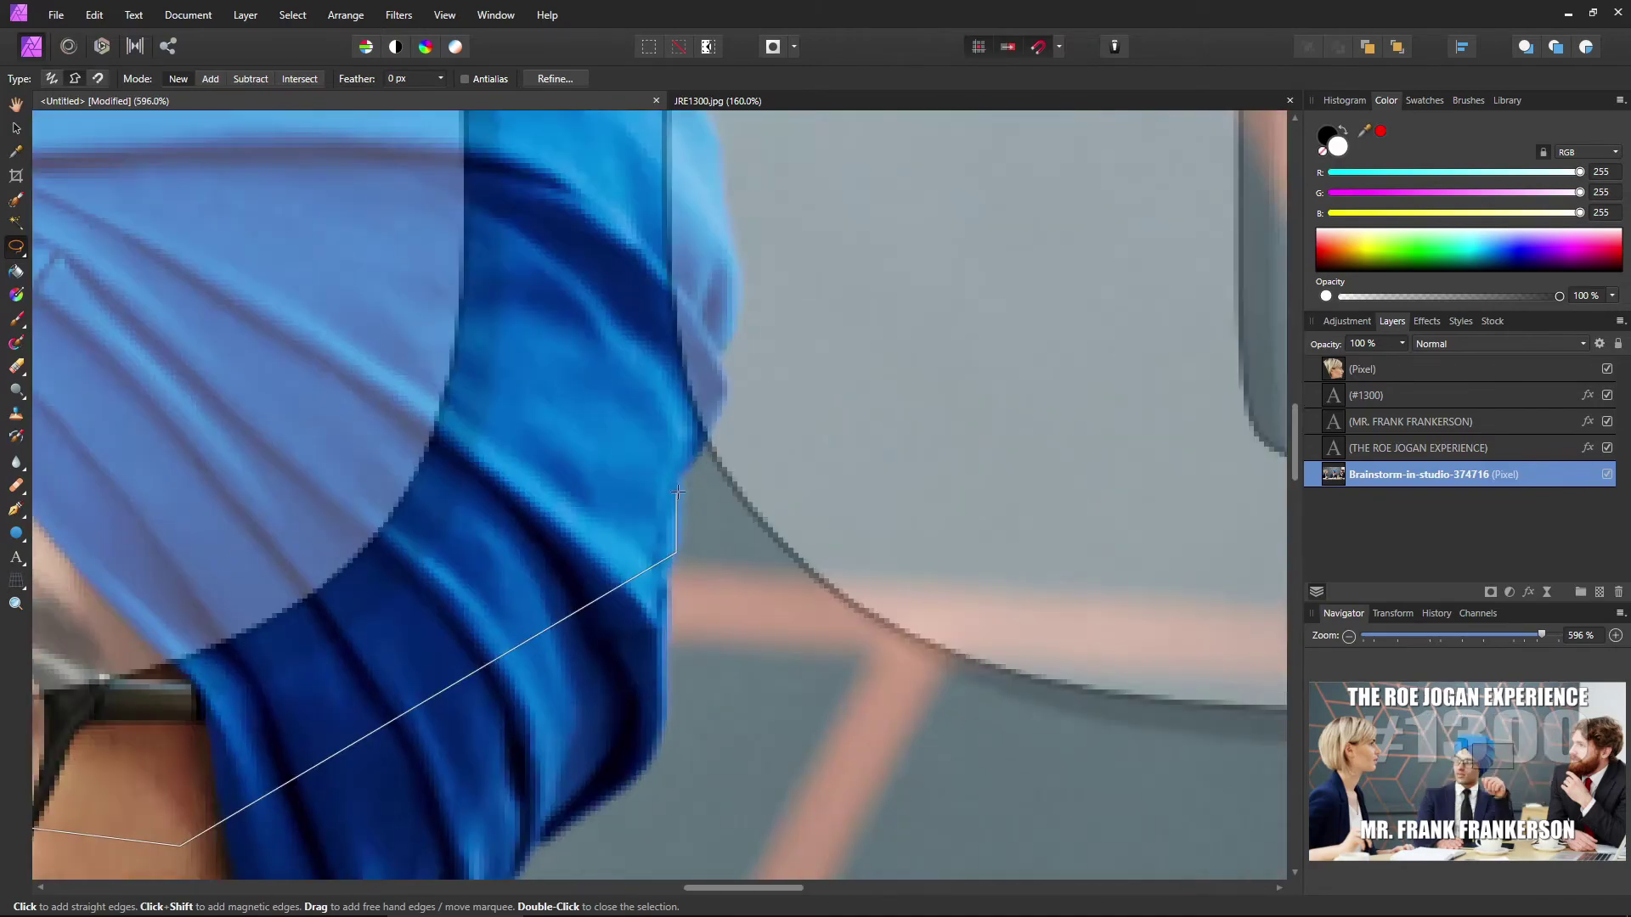
scroll(677, 493, "up", 5)
scroll(603, 646, "down", 3)
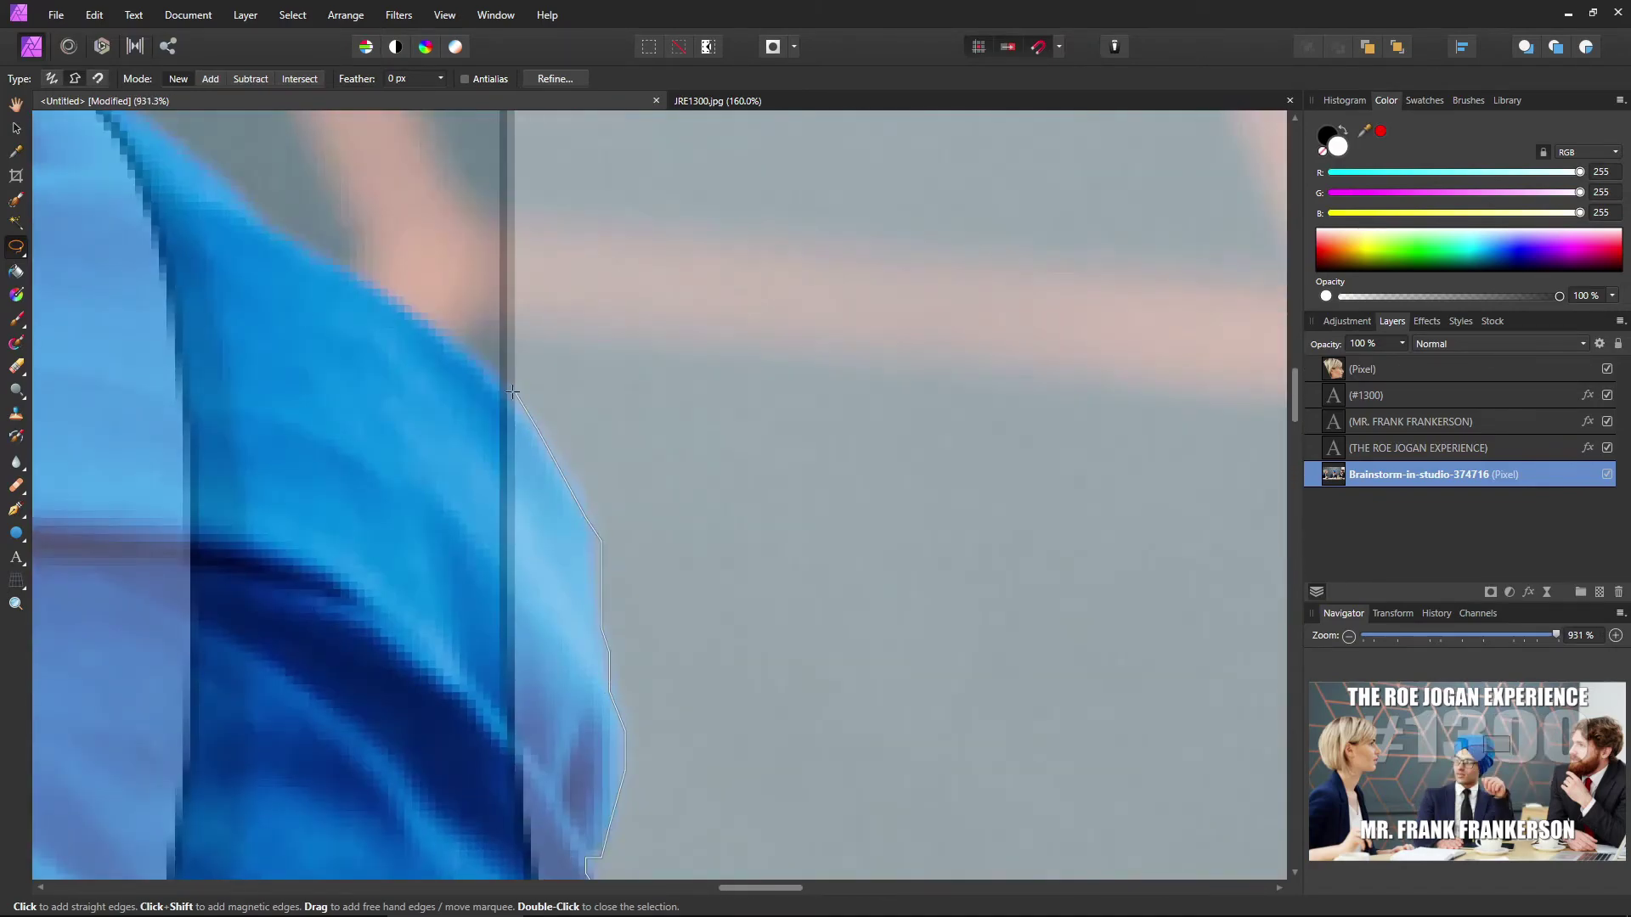
scroll(515, 394, "up", 1)
scroll(764, 407, "up", 1)
scroll(1239, 420, "up", 1)
left_click_drag(1104, 442, 852, 367)
left_click(556, 392)
scroll(556, 393, "down", 10)
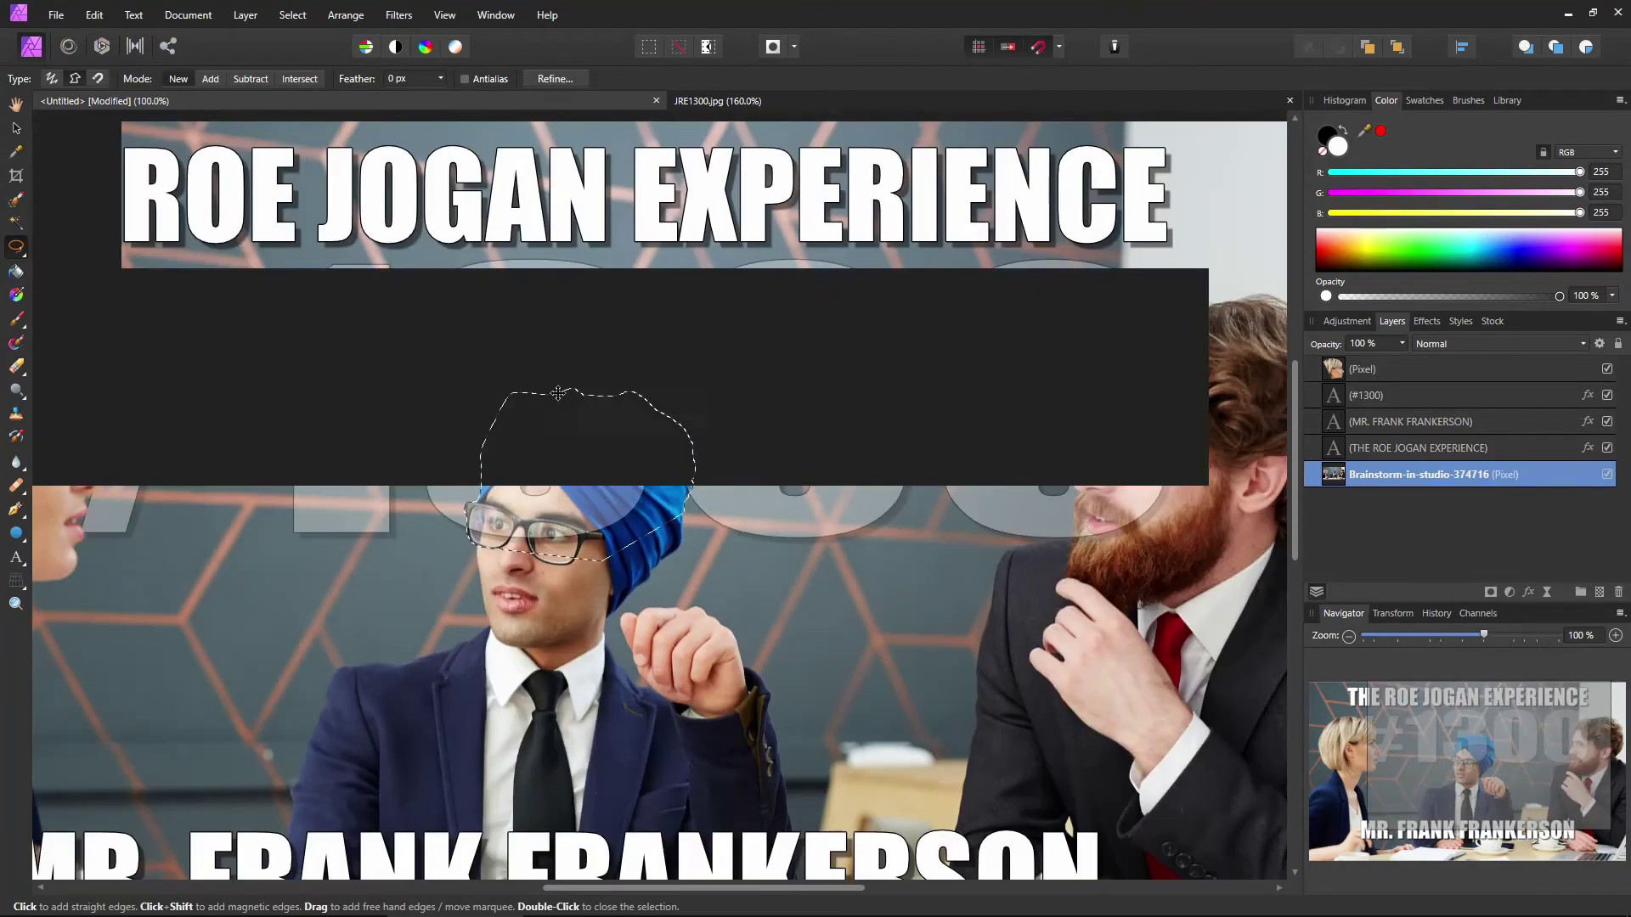
Restore the #1300 text layer's opacity to 100%.
left_click(1365, 394)
left_click(1401, 343)
left_click_drag(1402, 361, 1495, 362)
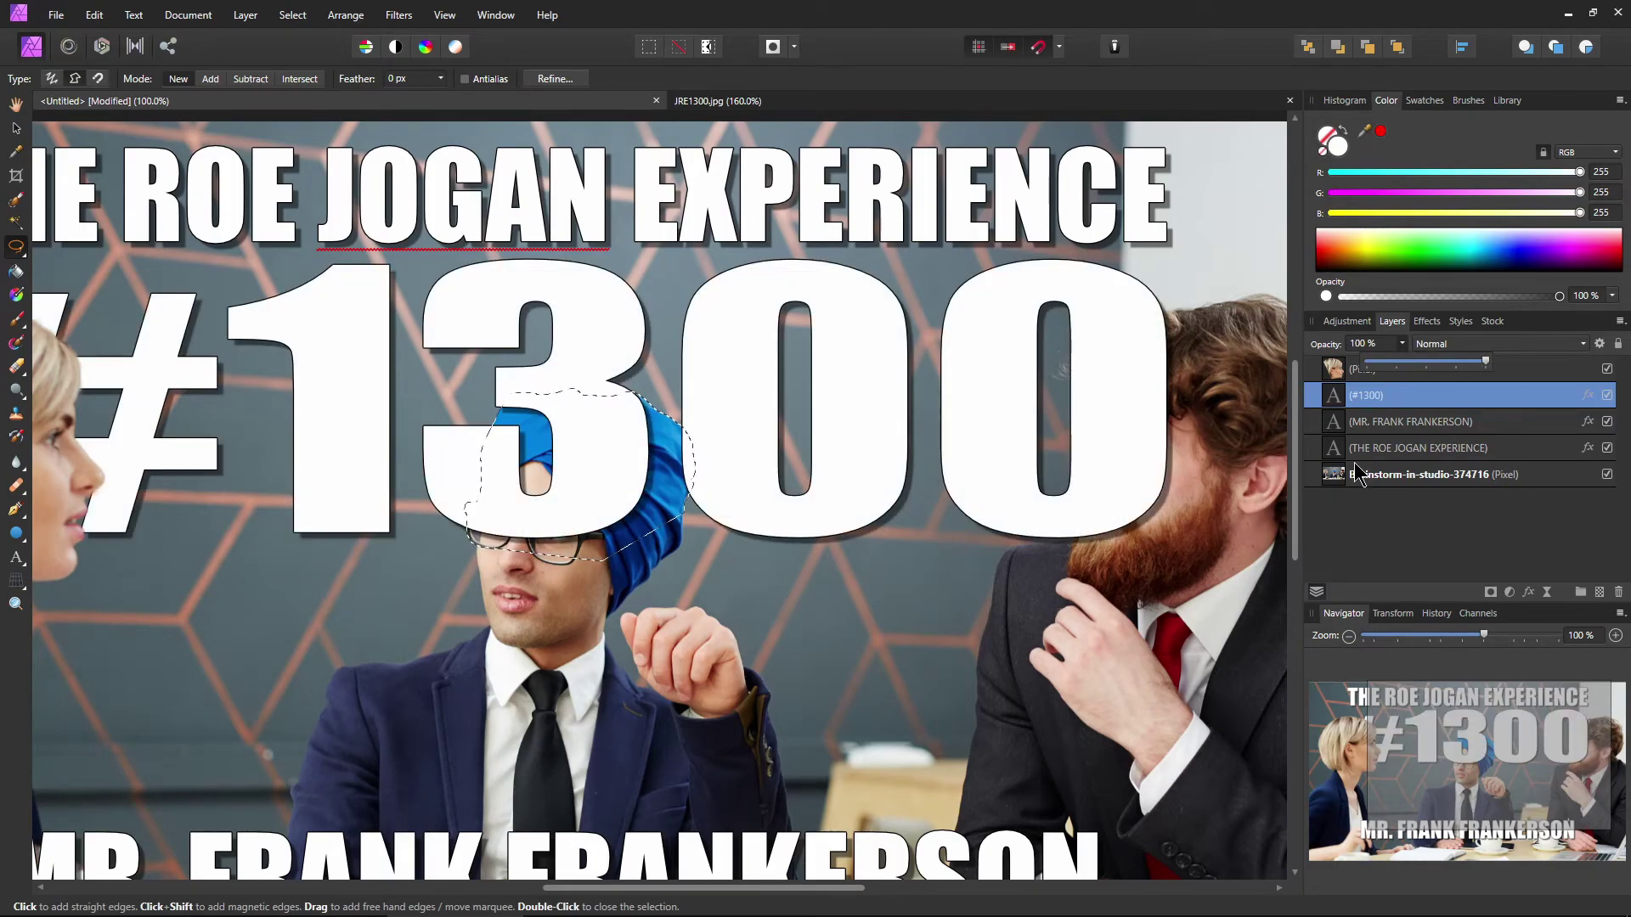
Refine the turban selection with a 9% border width, 1.4 px smooth and 0.7 px feather, output as a selection.
left_click(292, 14)
left_click(344, 338)
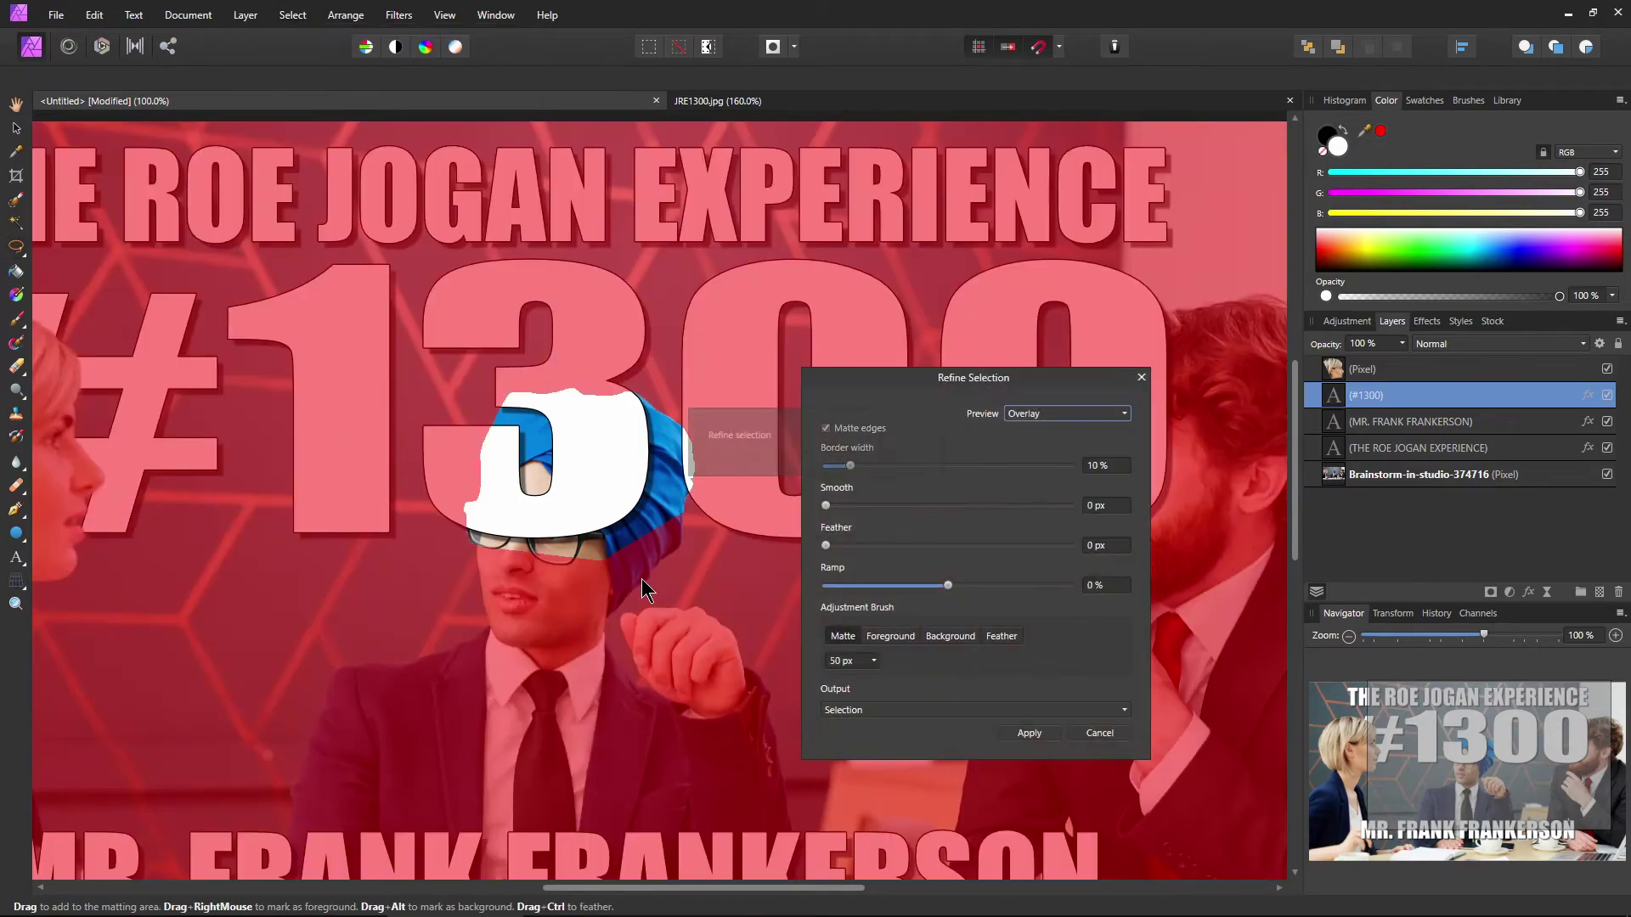
left_click_drag(849, 464, 829, 507)
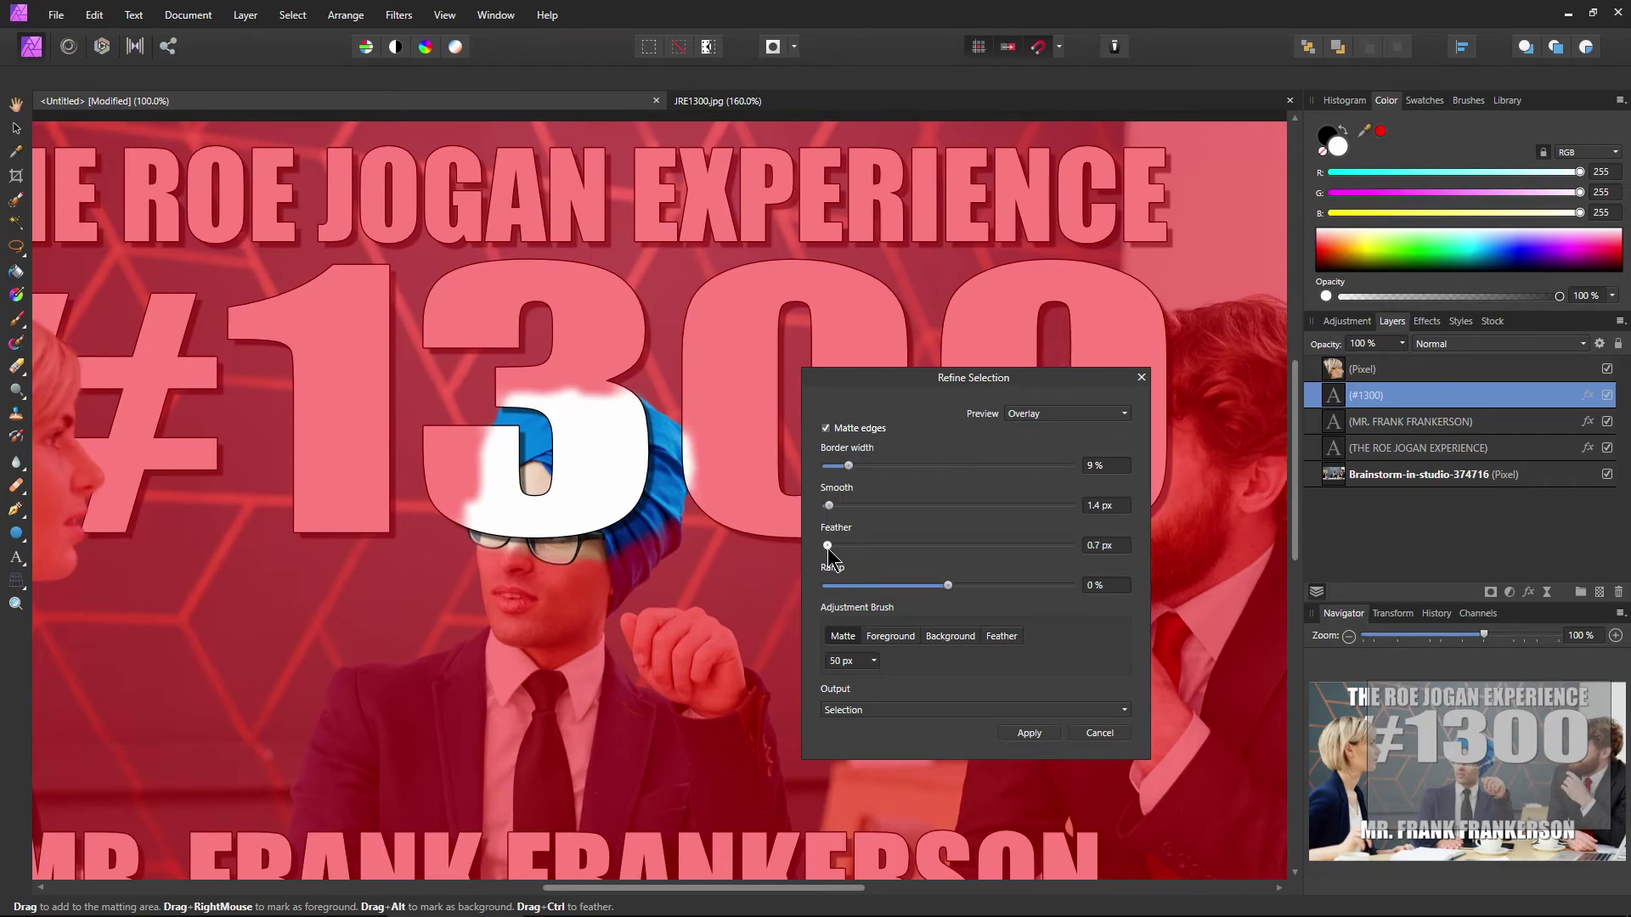
left_click(1025, 732)
Duplicate the selected head from the photo layer, move the copy above the #1300 text layer and deselect.
left_click(1332, 477)
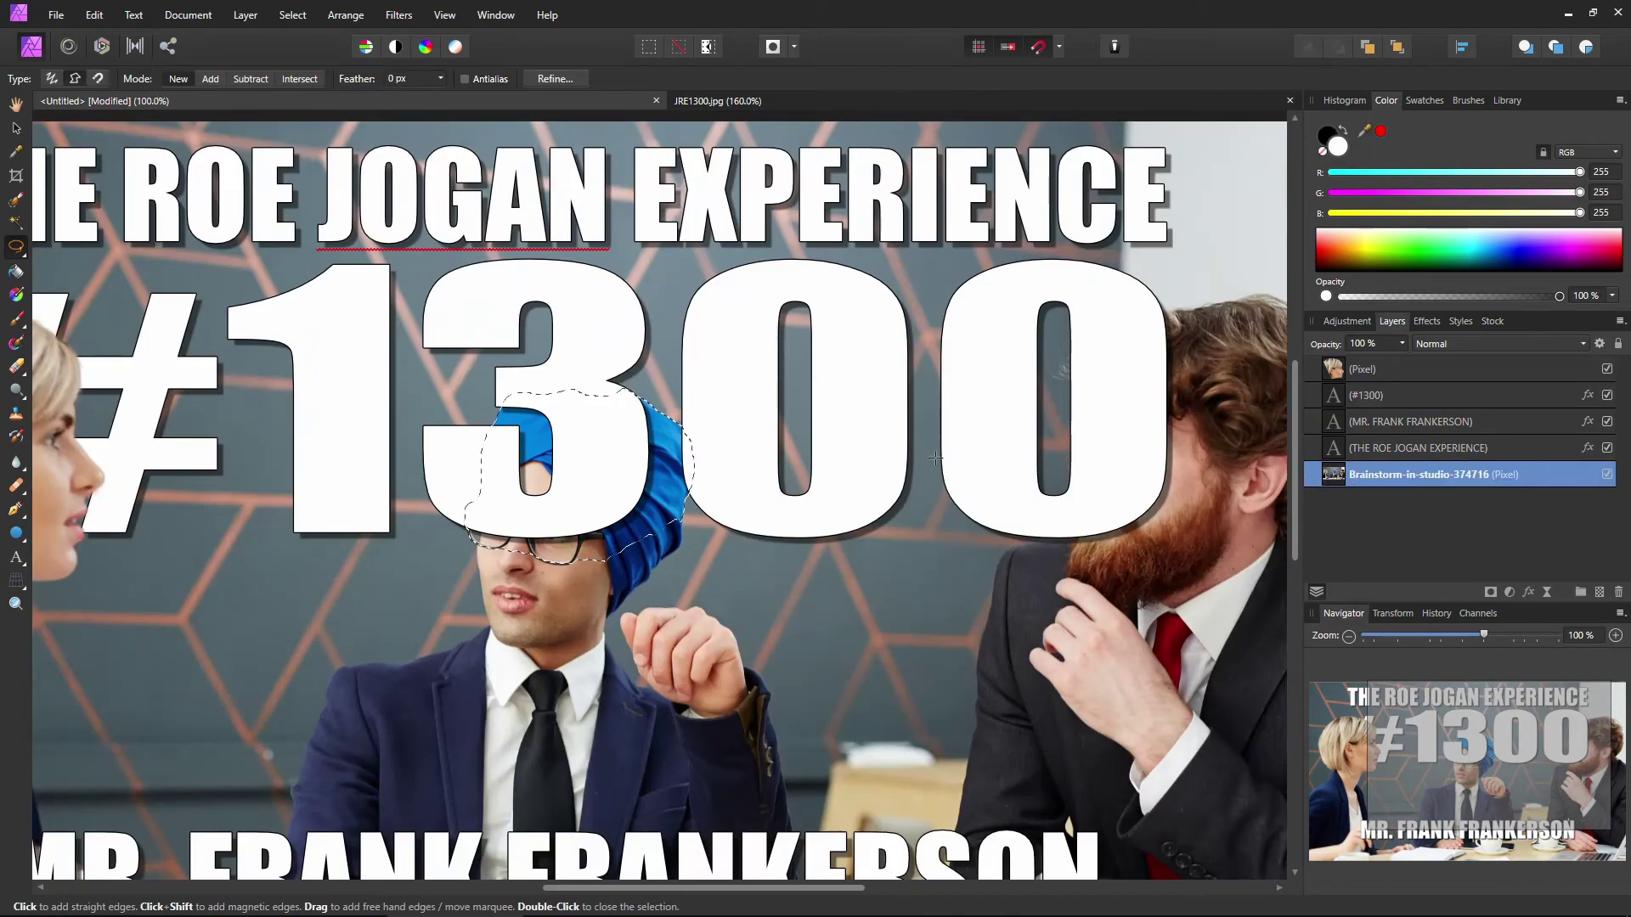
key("ctrl+j")
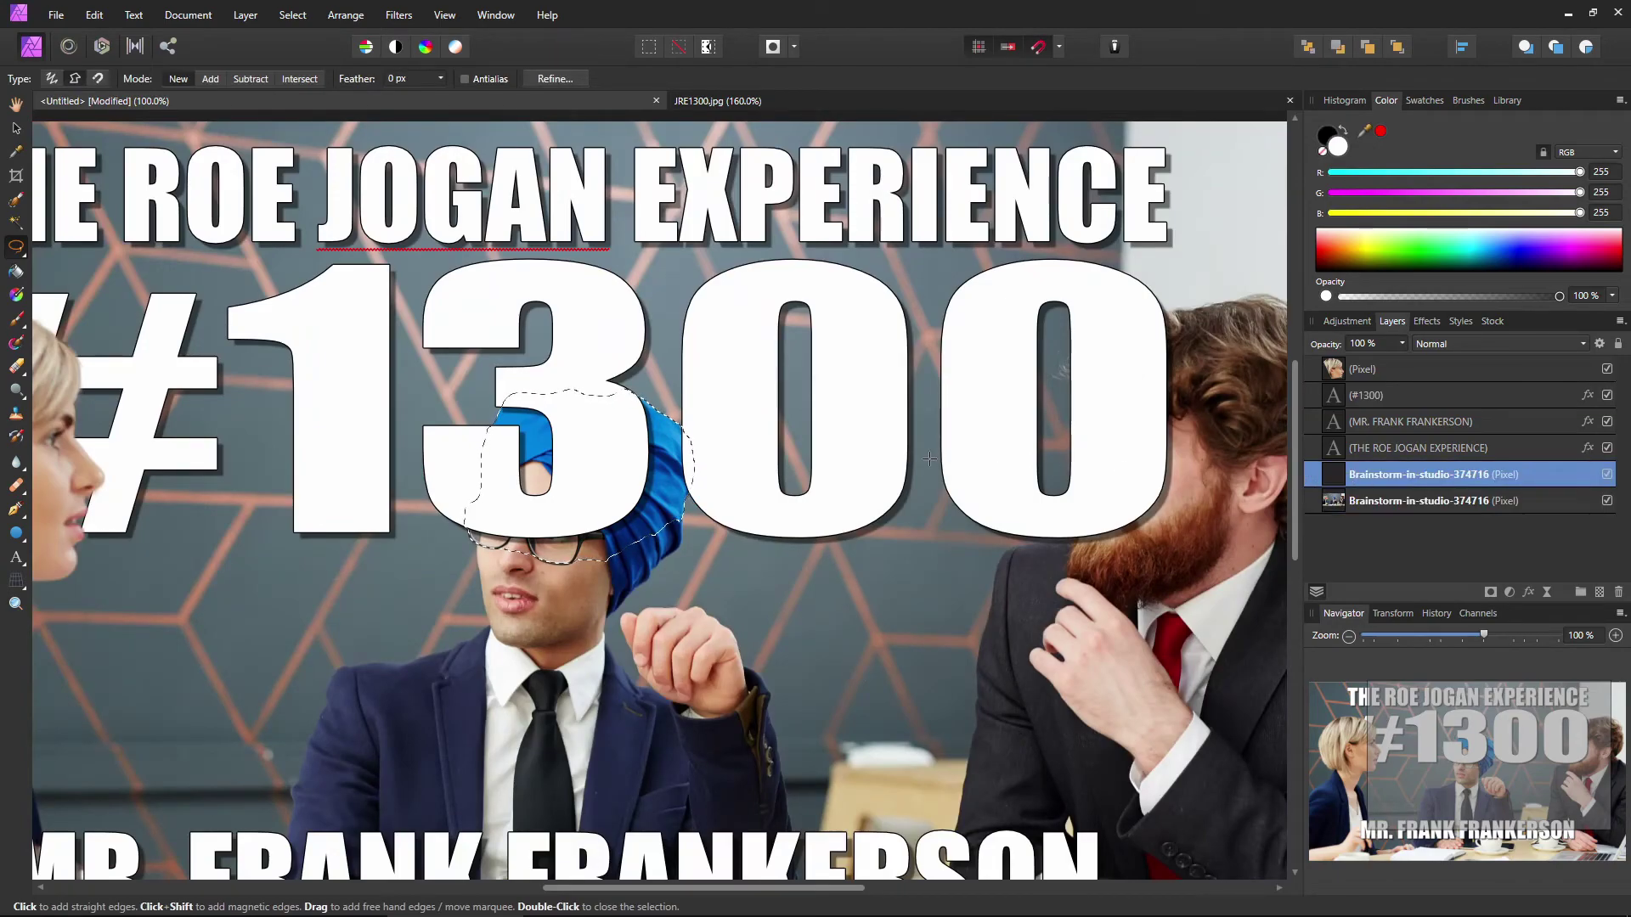
left_click(1607, 500)
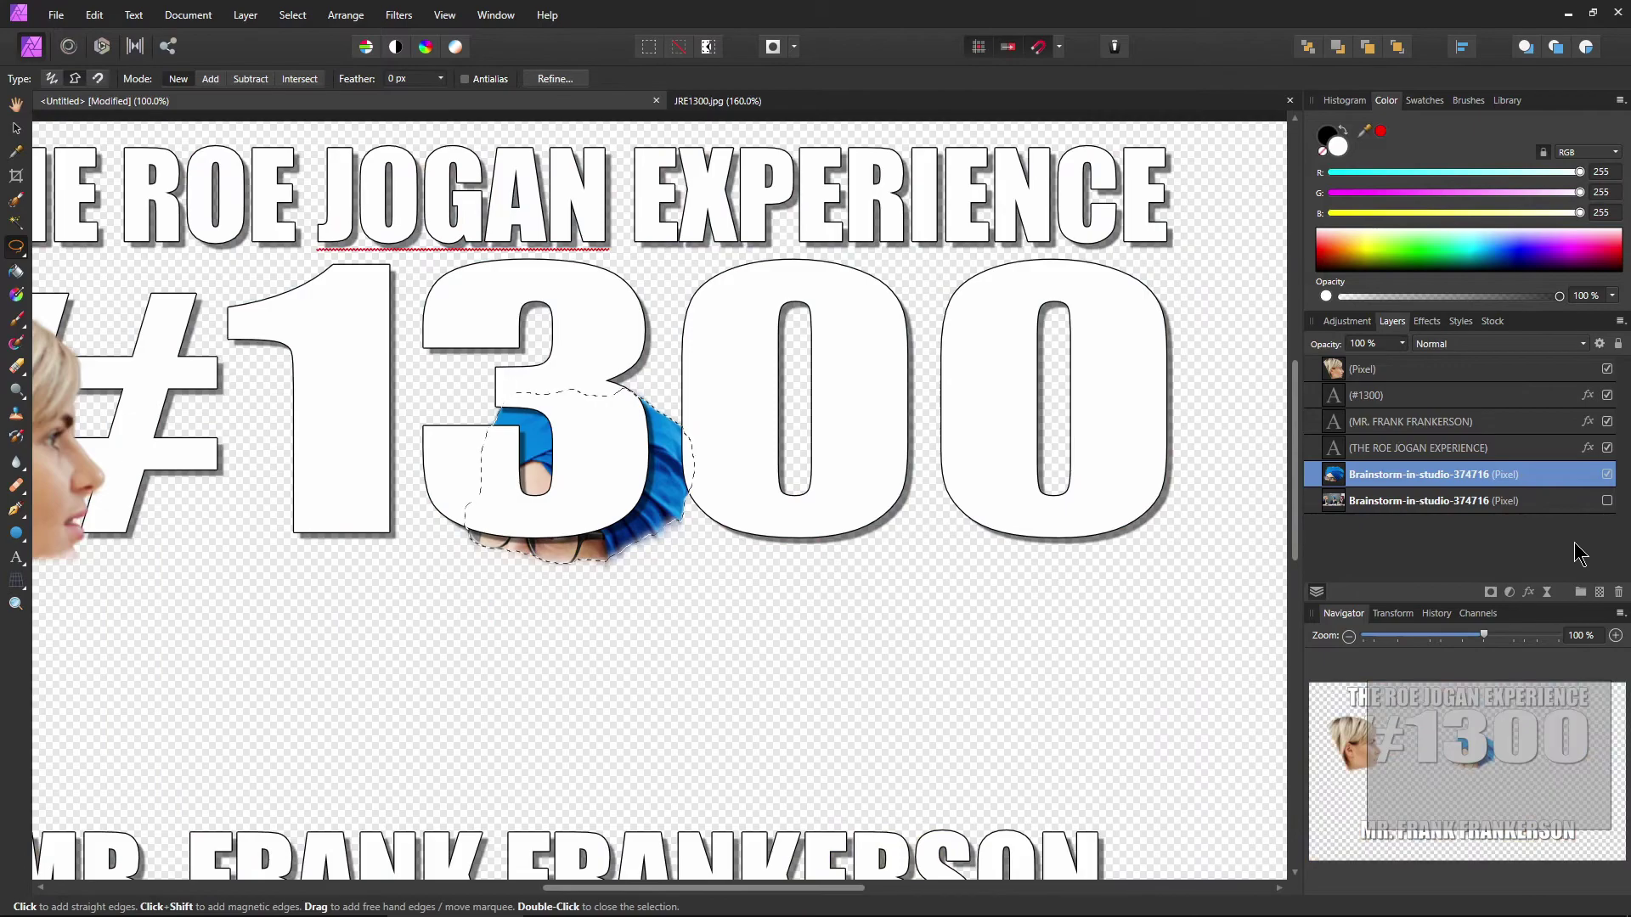
left_click(1607, 501)
left_click_drag(1332, 475, 1355, 399)
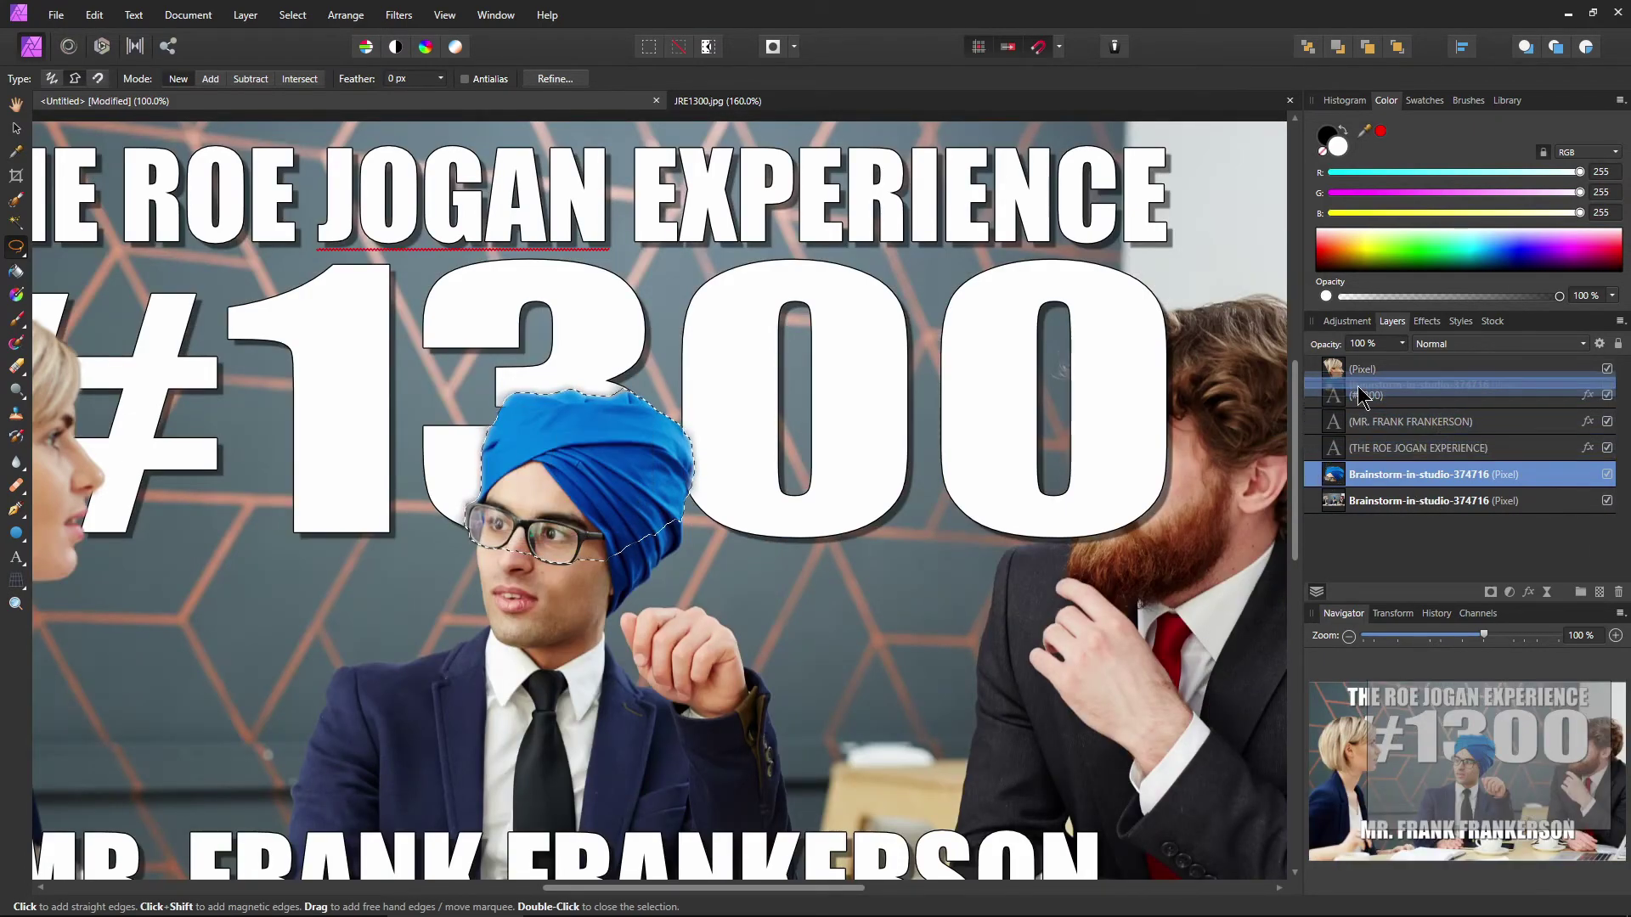
key("ctrl+d")
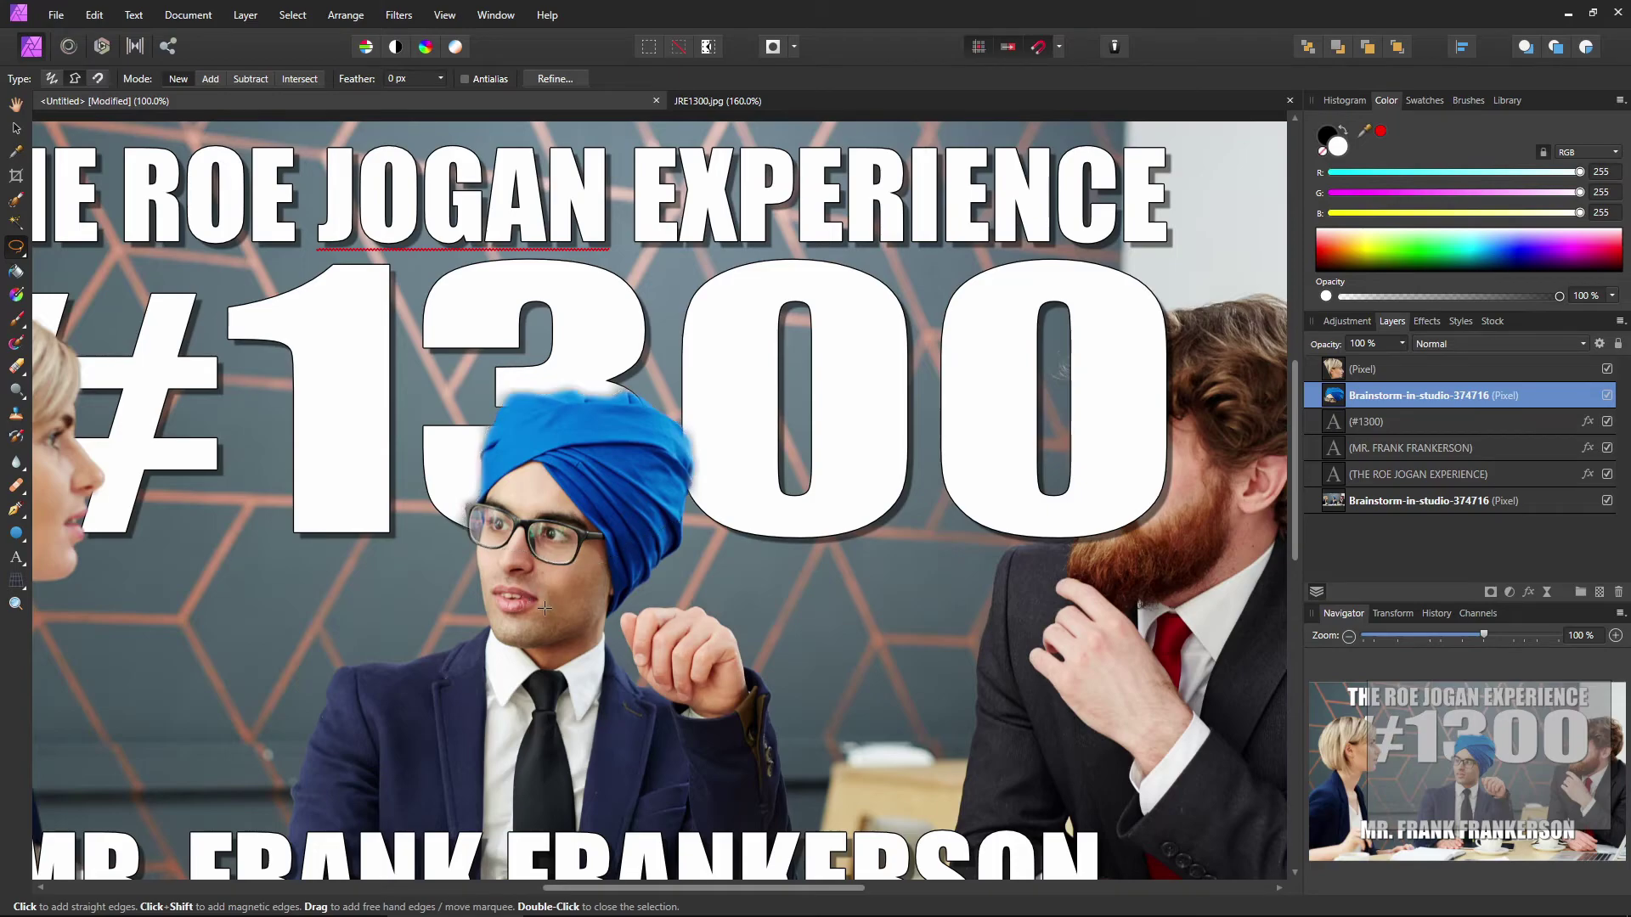
Inspect the turban cutout's edges up close, and undo the deselection and the layer move.
scroll(591, 609, "down", 3)
scroll(577, 620, "up", 8)
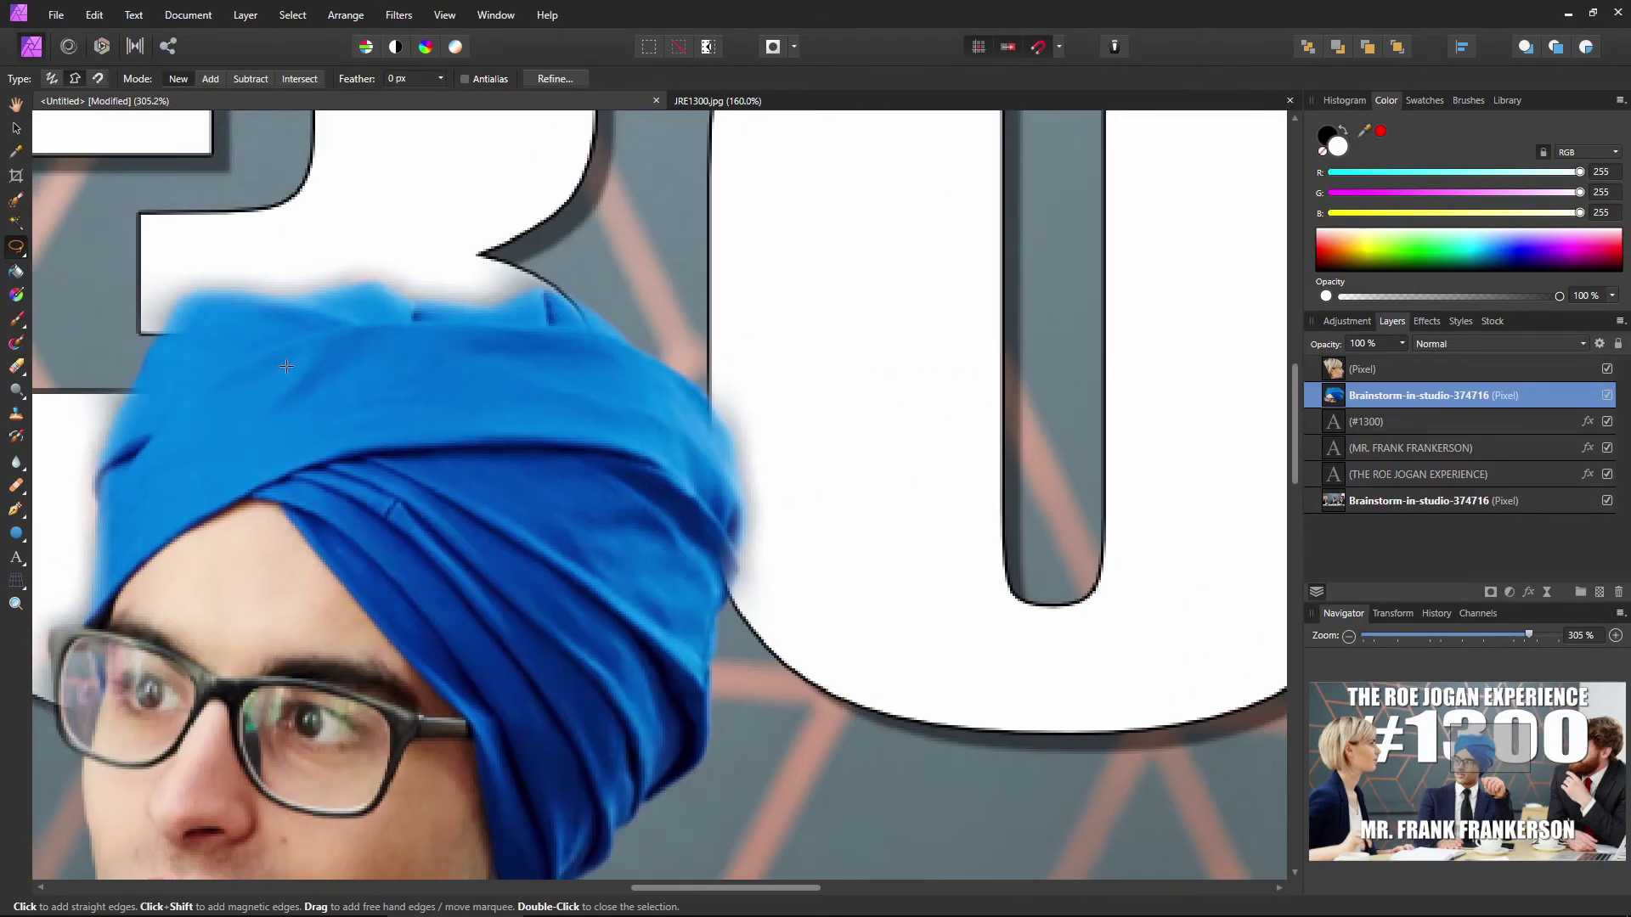
left_click_drag(286, 365, 795, 534)
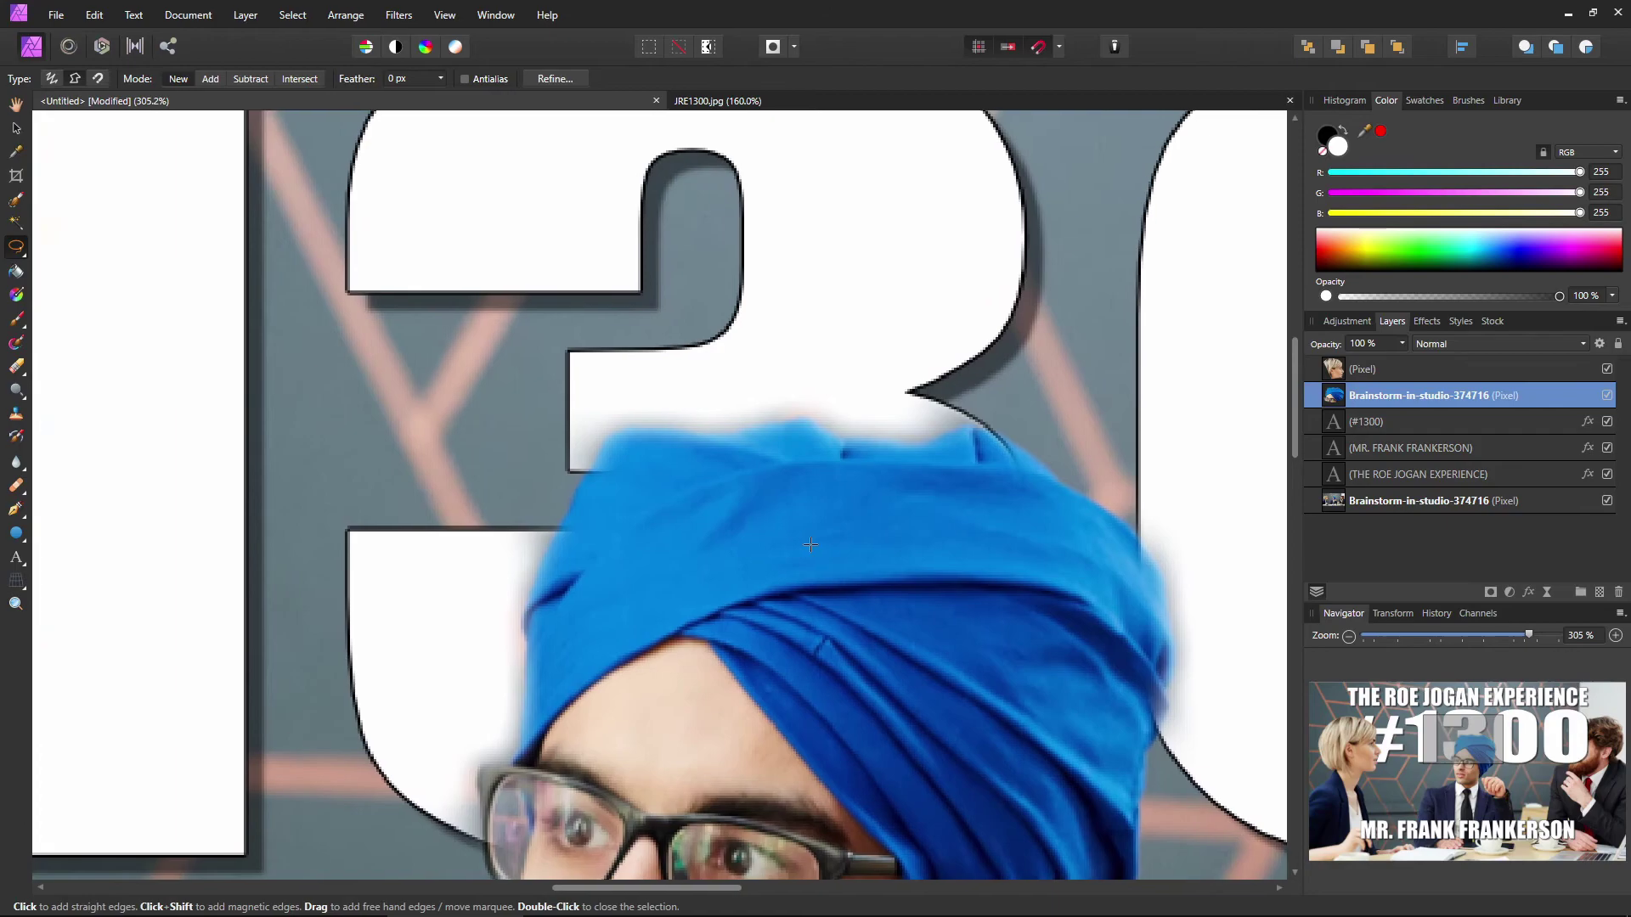
key("ctrl+z")
key("ctrl+z")
scroll(821, 561, "down", 5)
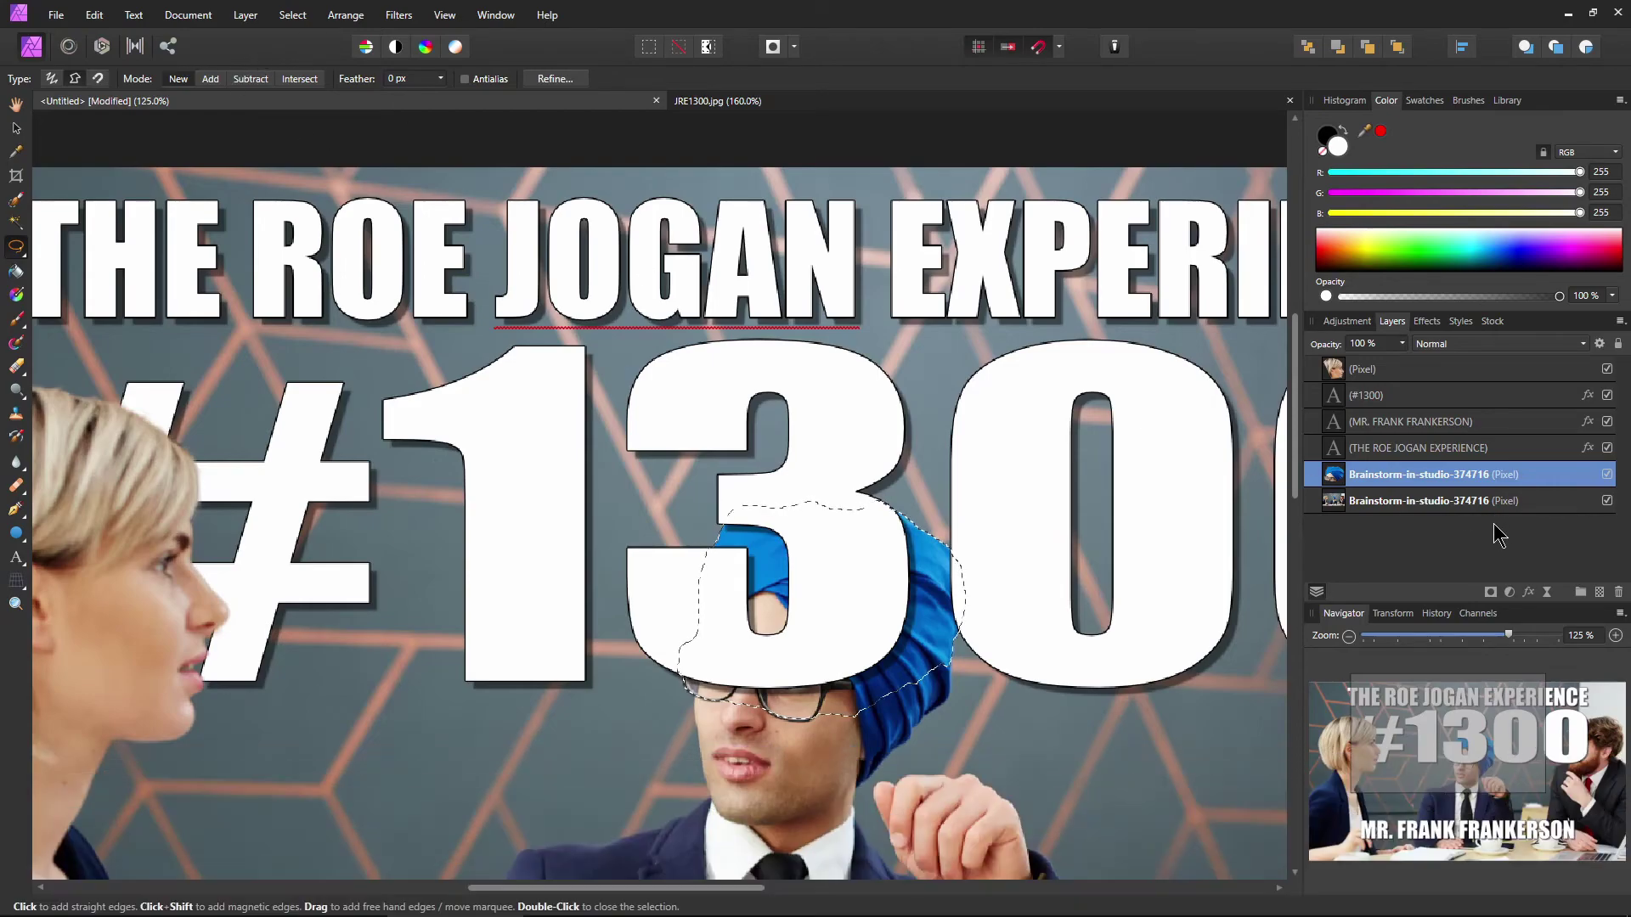
key("ctrl+z")
Refine the turban selection with a narrower border width and place its cutout above the #1300 text, hiding the first copy.
left_click(292, 15)
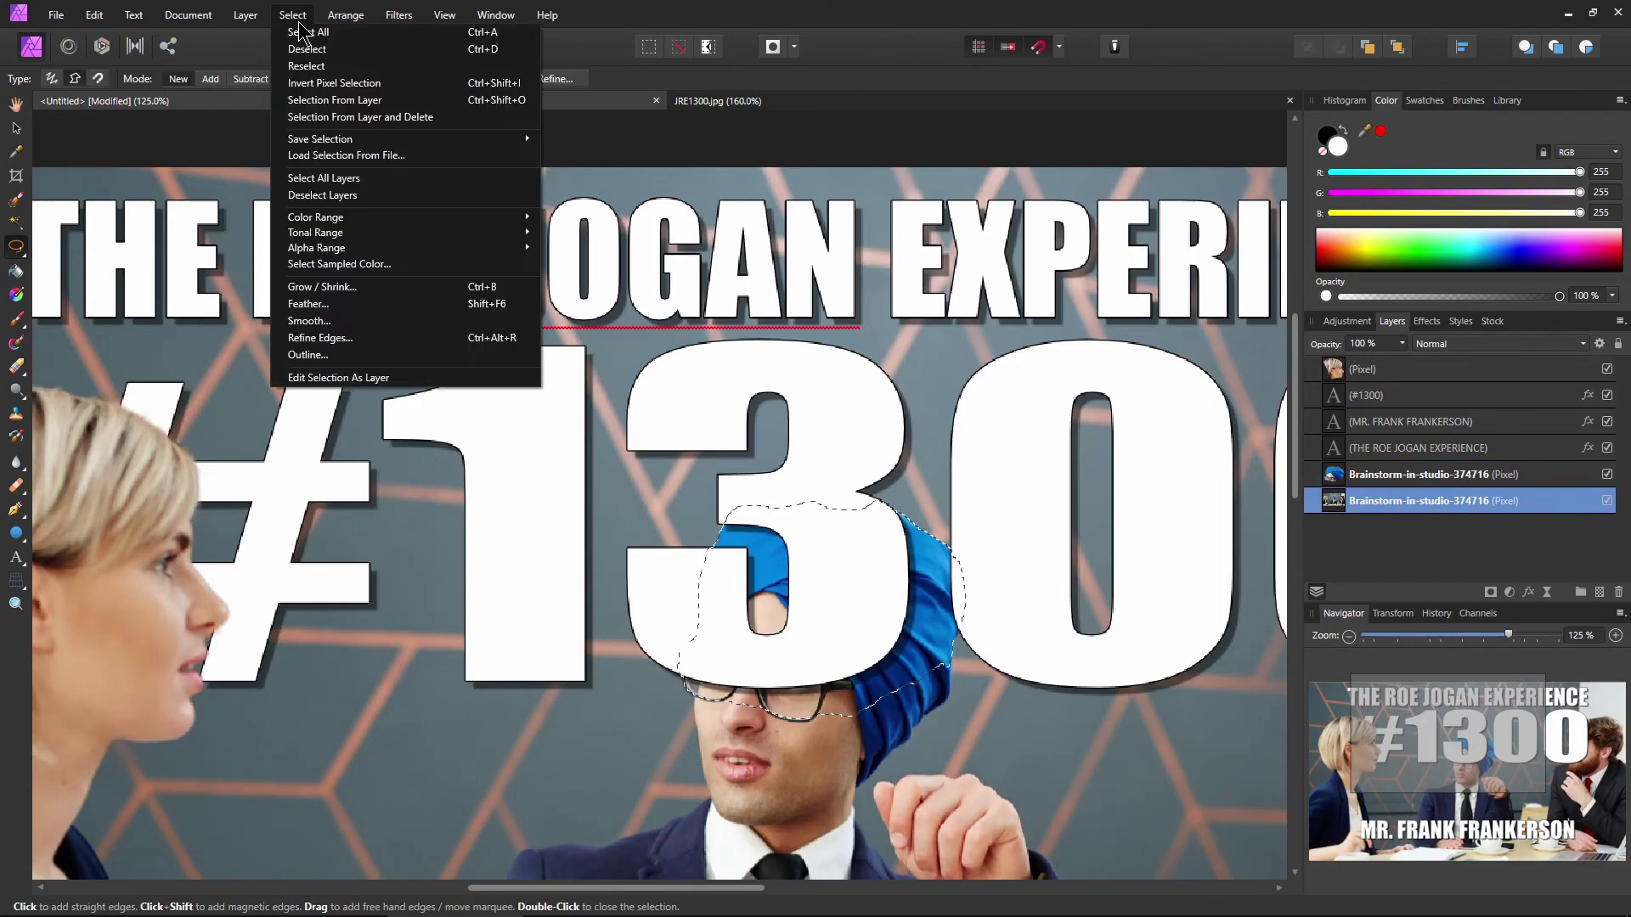
left_click(365, 335)
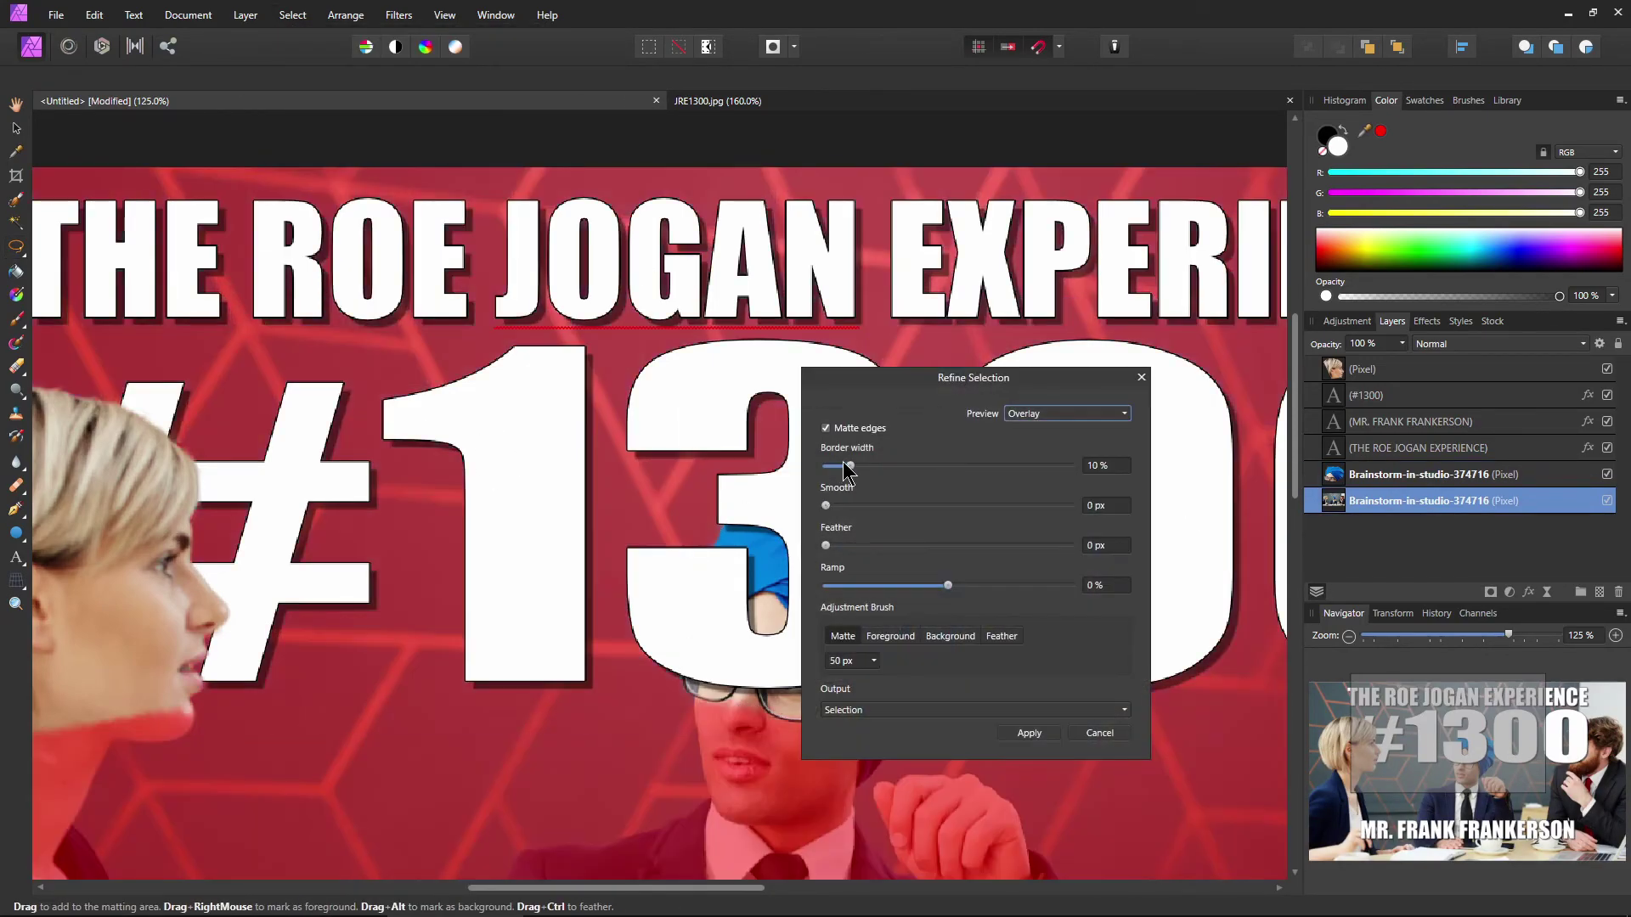
left_click_drag(848, 465, 828, 466)
left_click(1027, 732)
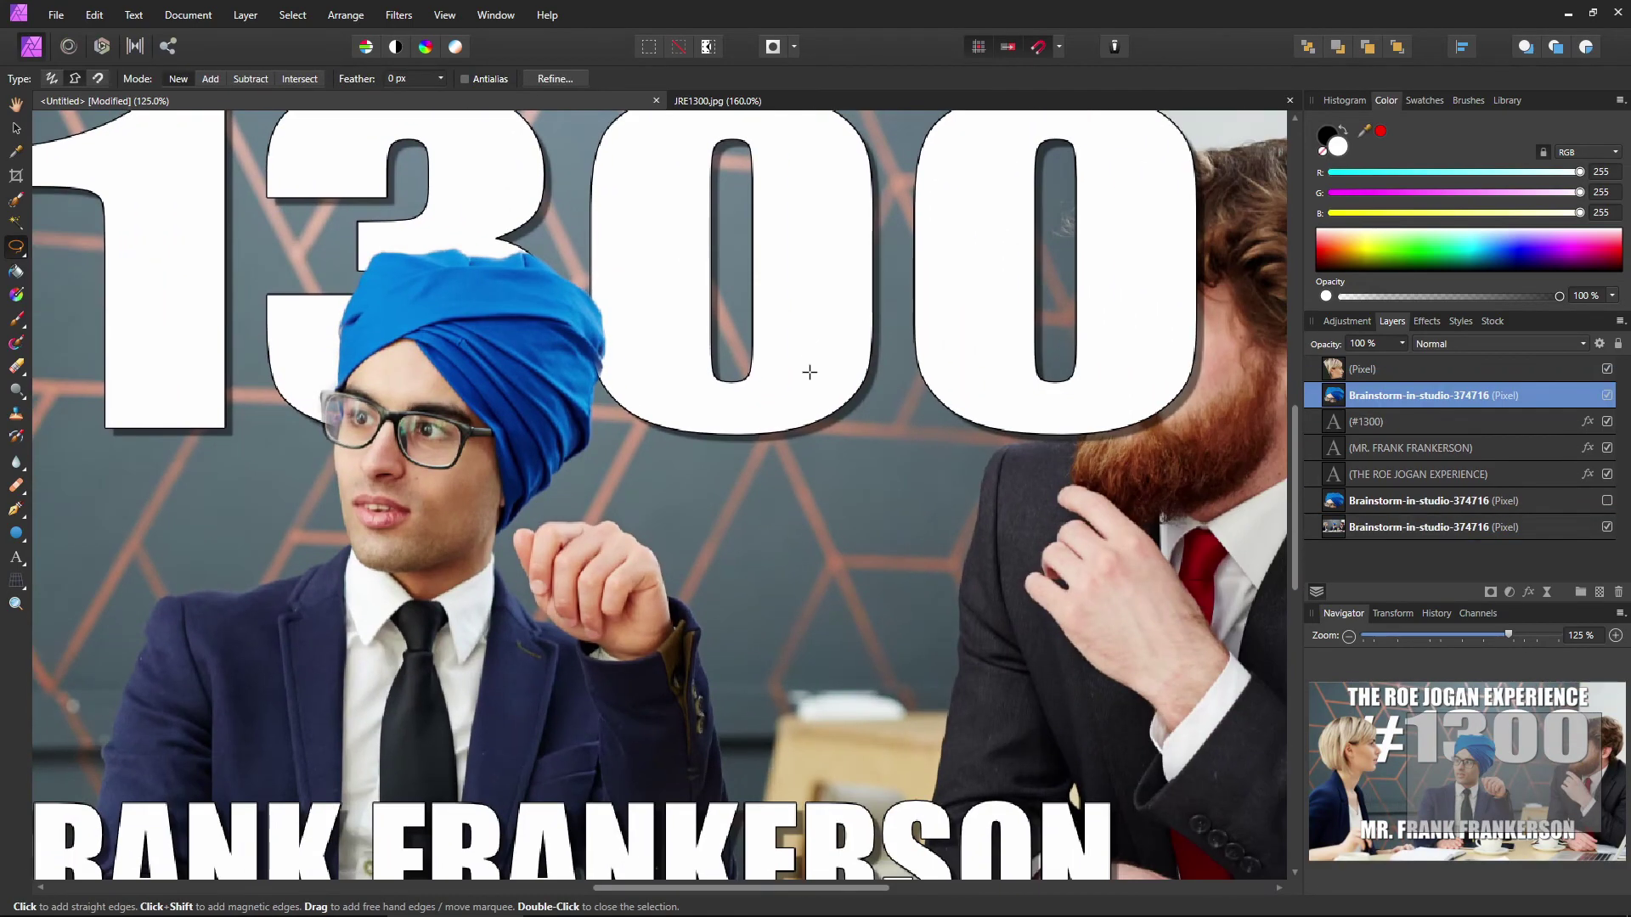
Hide the #1300 text layer and cut out the bearded man's head onto a new layer with the Freehand Selection Tool.
scroll(829, 391, "down", 5)
scroll(761, 550, "up", 3)
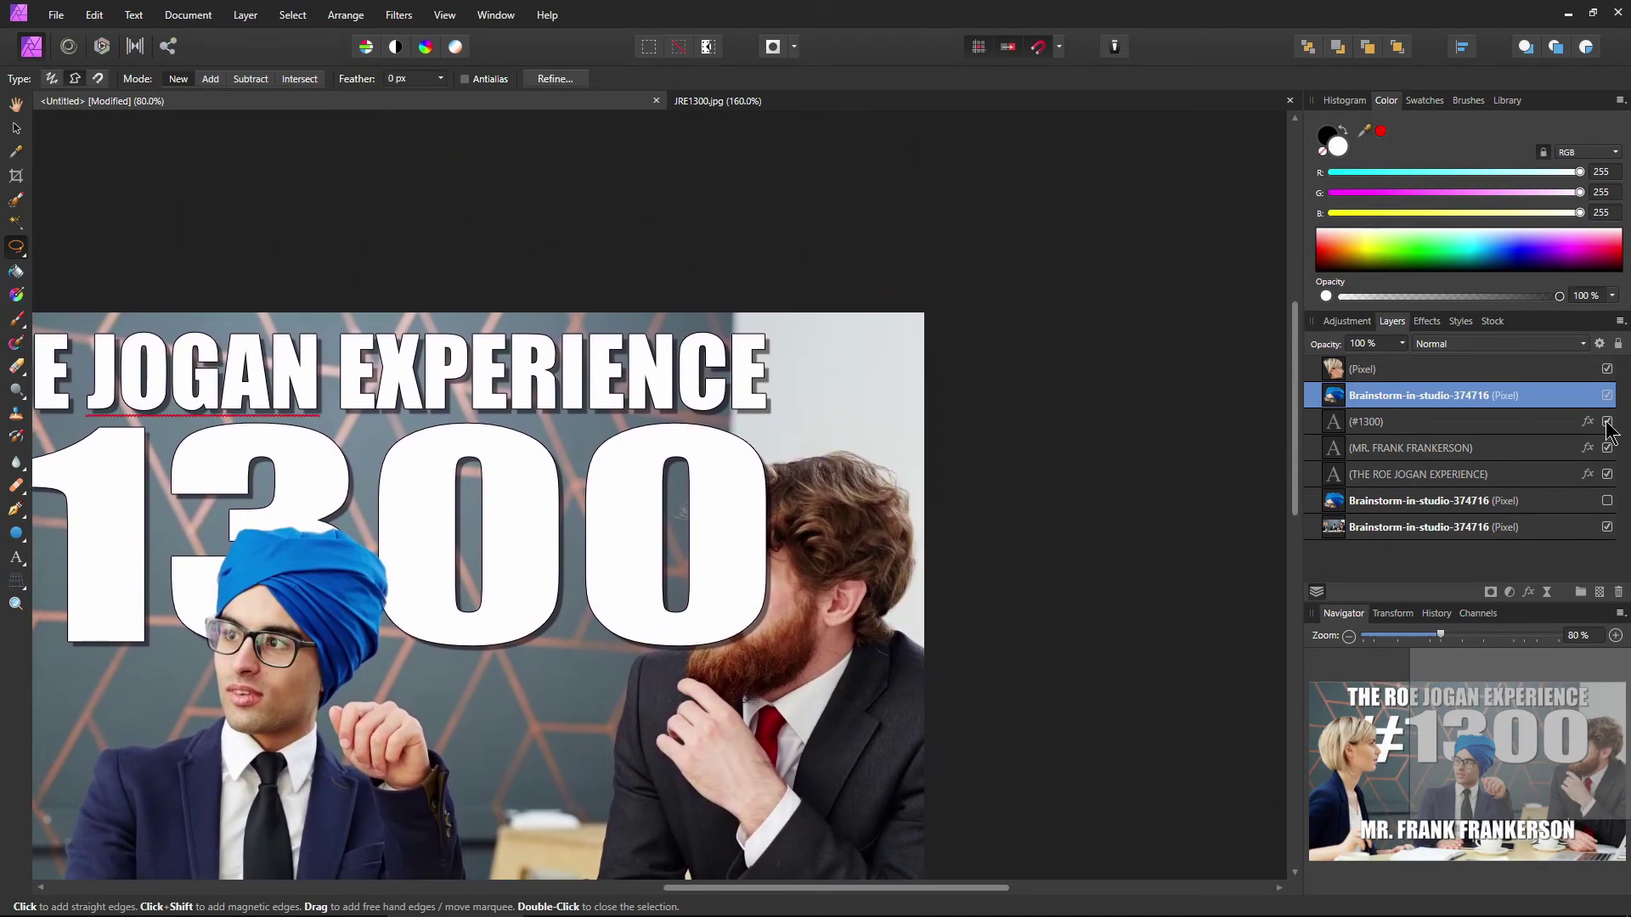
left_click(1606, 422)
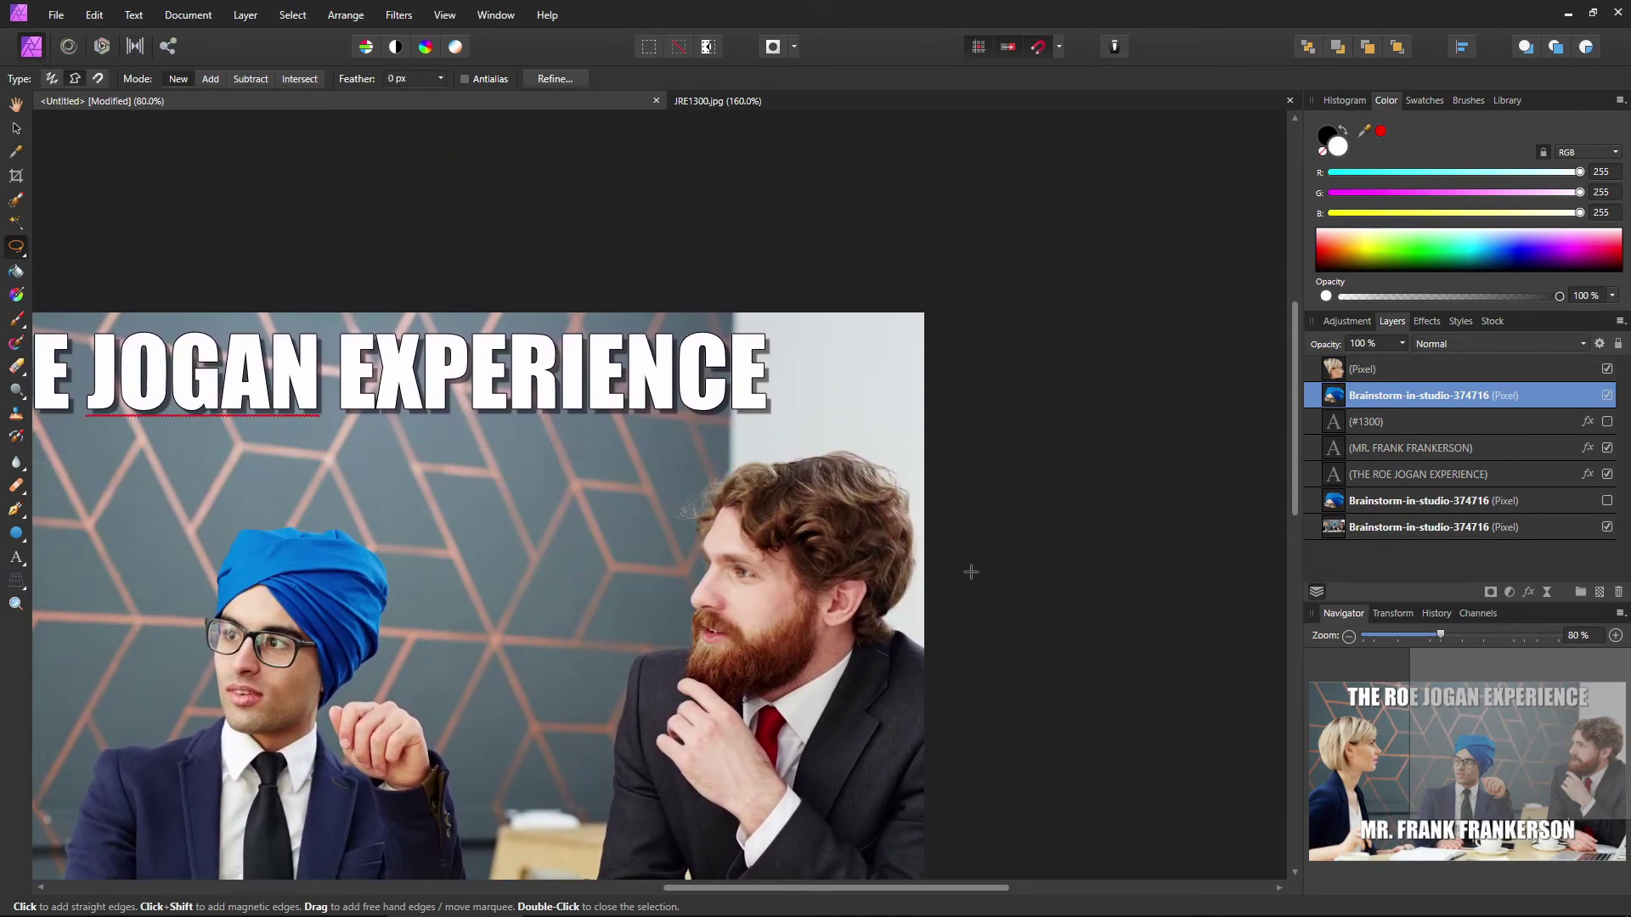
left_click(21, 253)
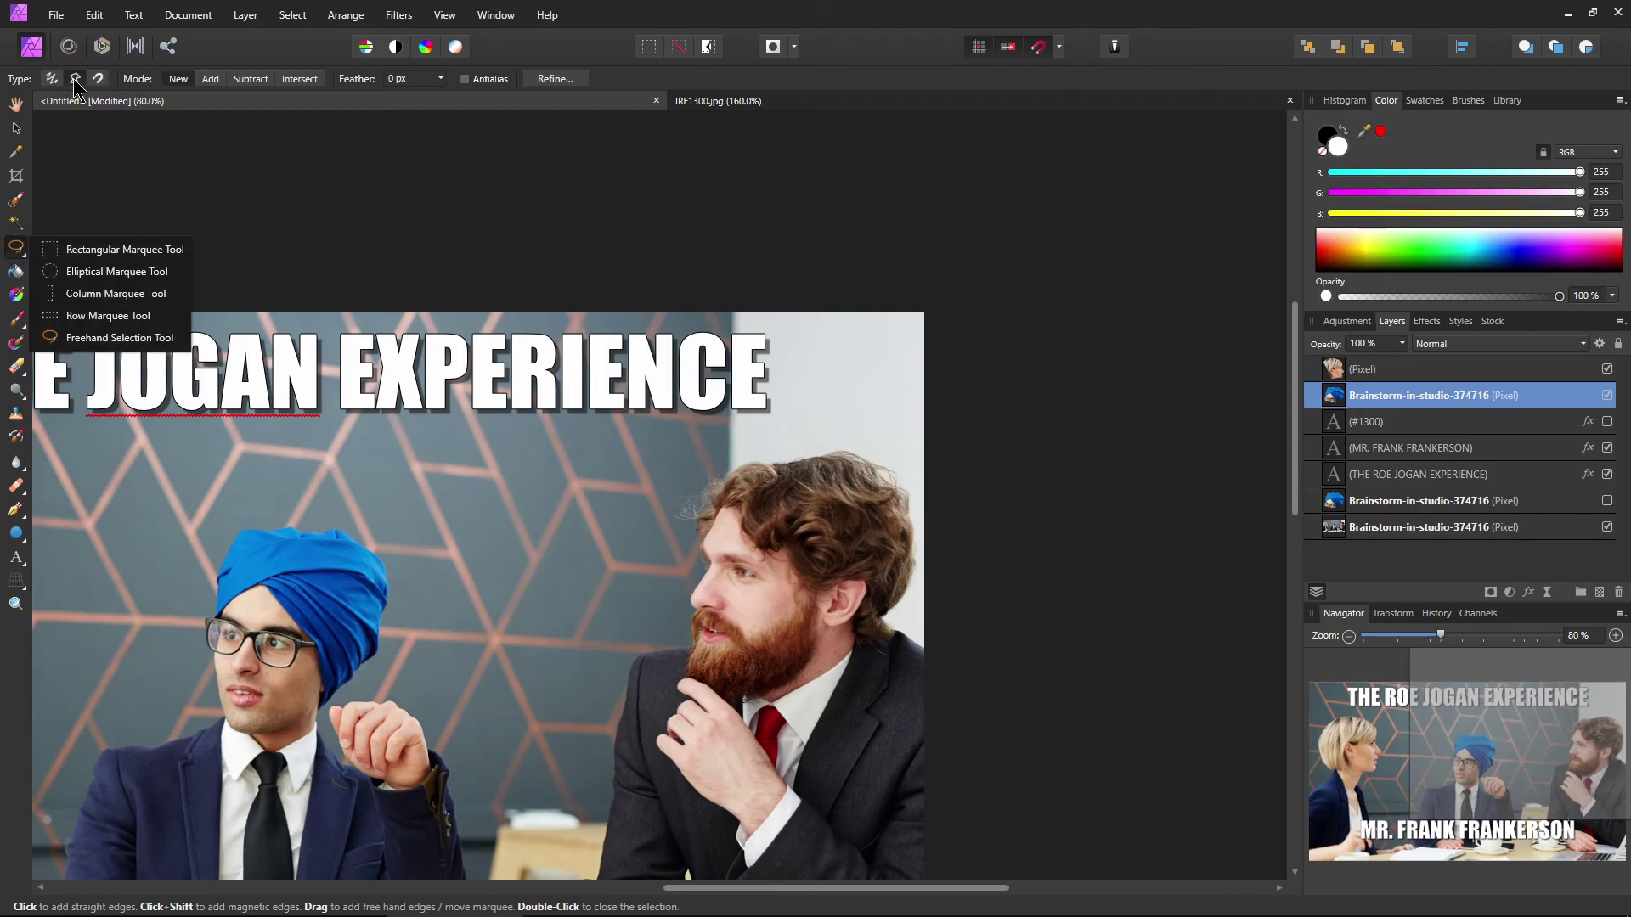
scroll(582, 468, "up", 4)
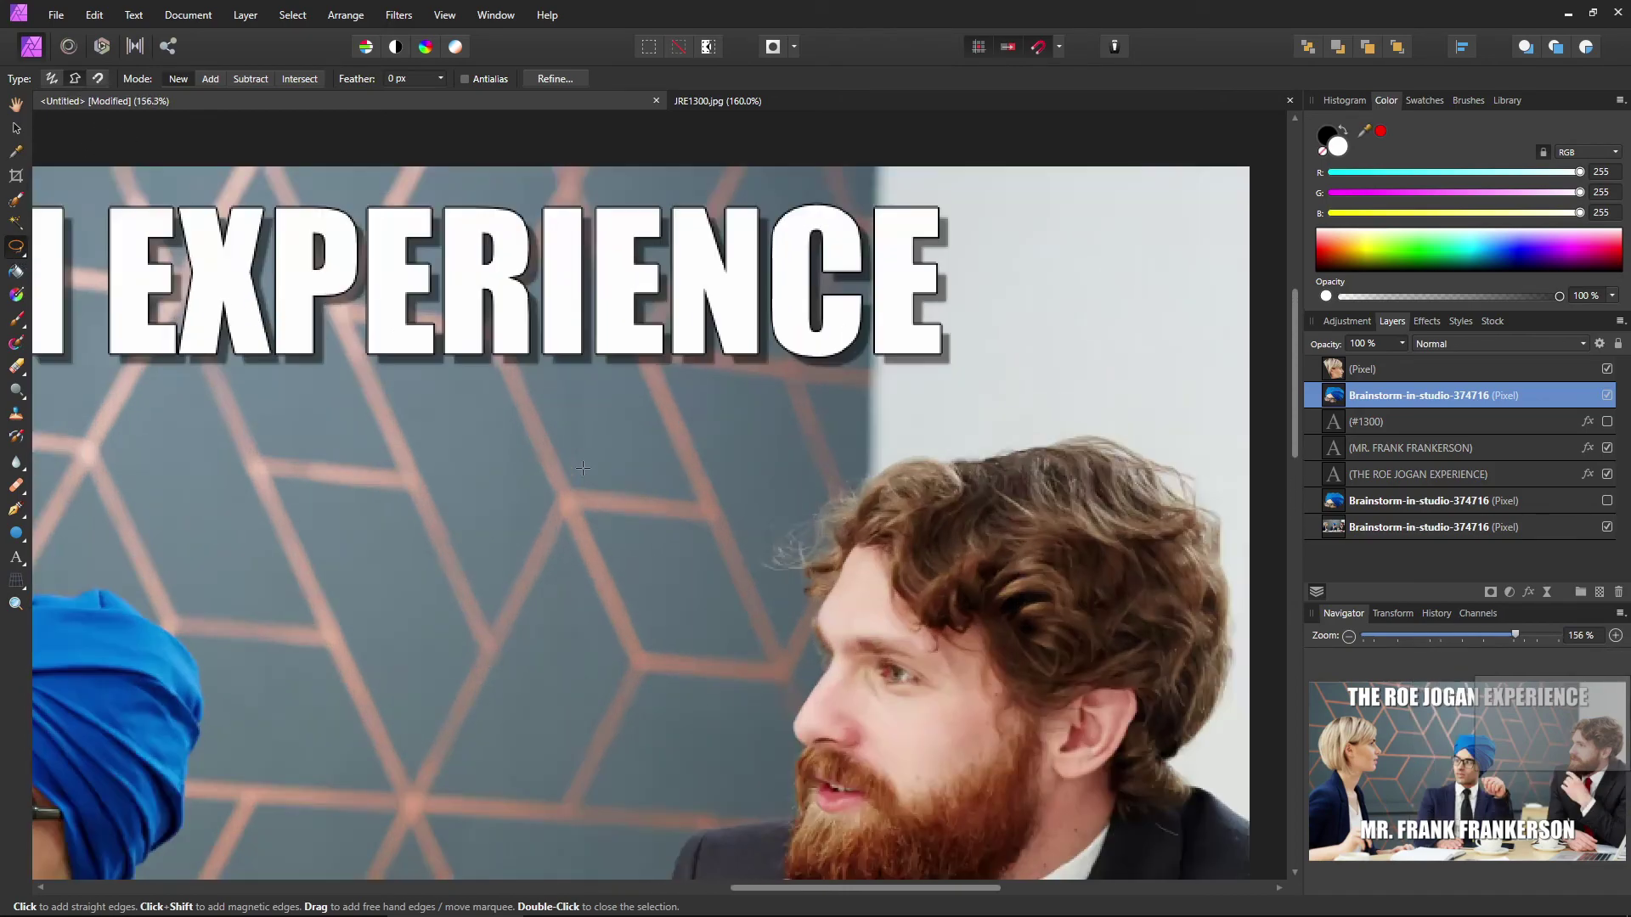
scroll(583, 468, "up", 2)
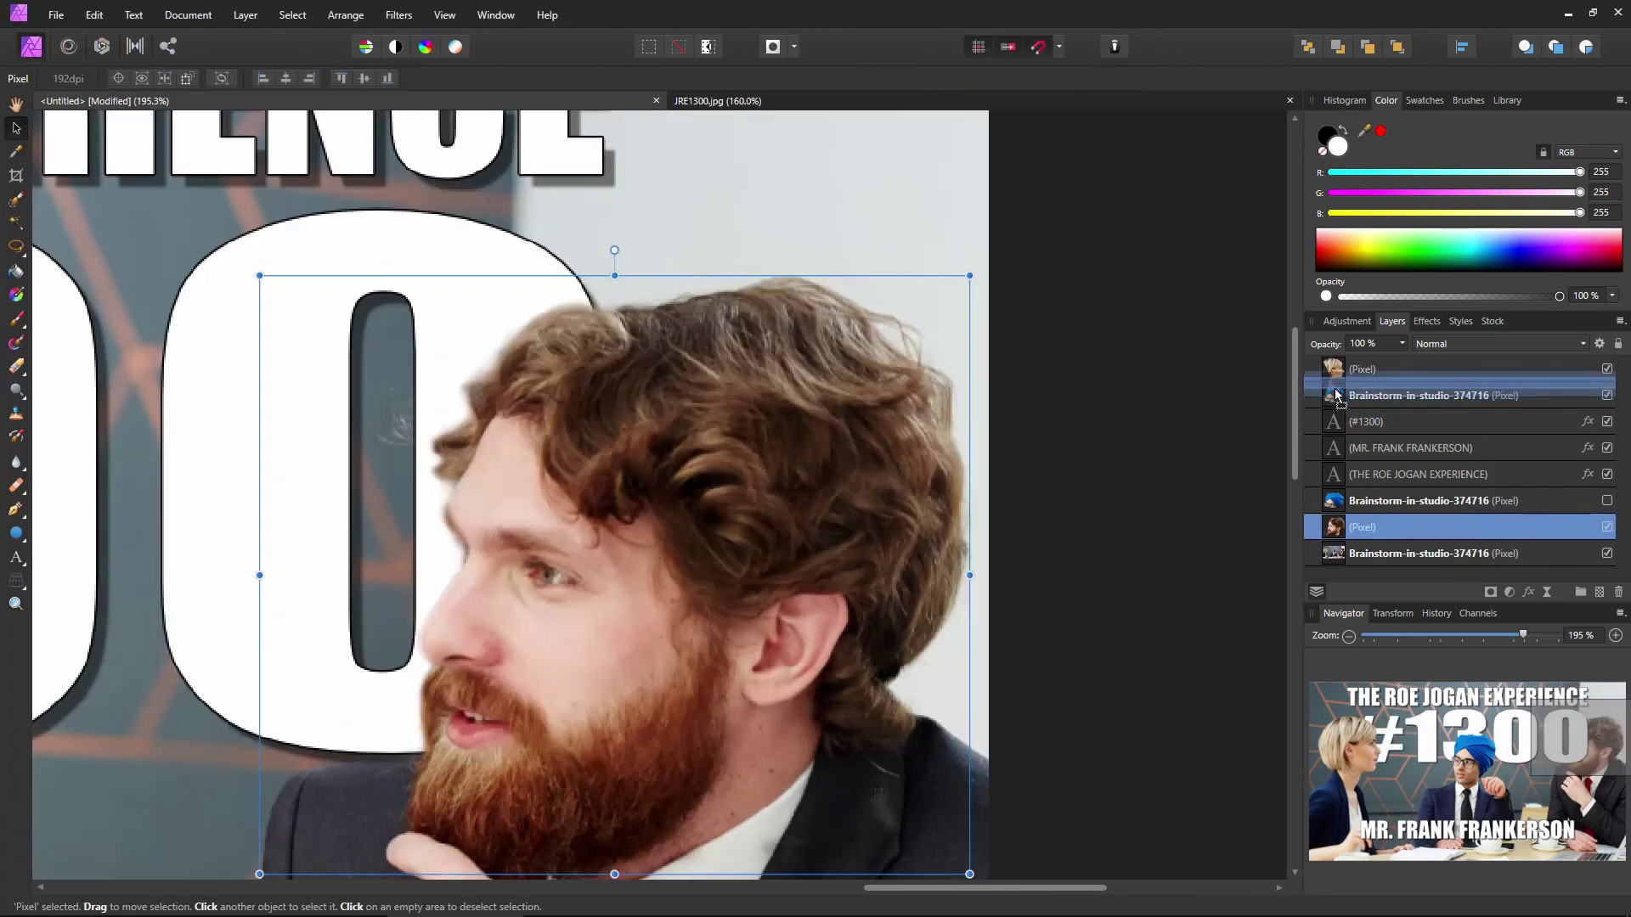
Move the bearded man's head cutout above the turban cutout and #1300 text layers, and deselect it.
left_click_drag(1337, 395, 1336, 395)
scroll(594, 544, "down", 3)
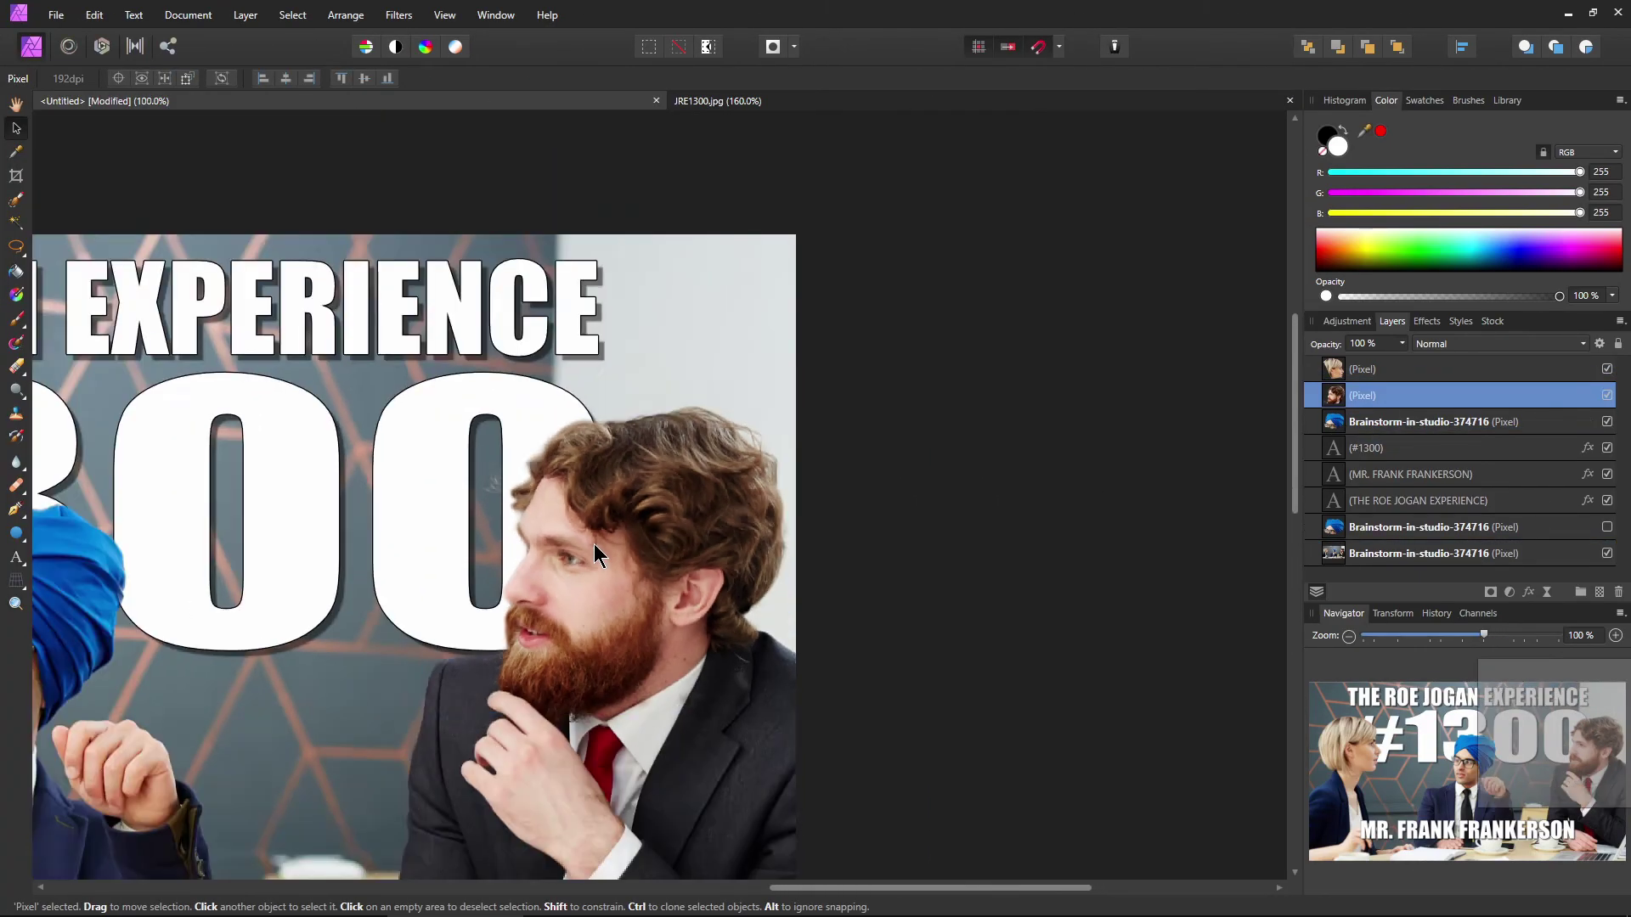
scroll(594, 544, "down", 3)
left_click(815, 540)
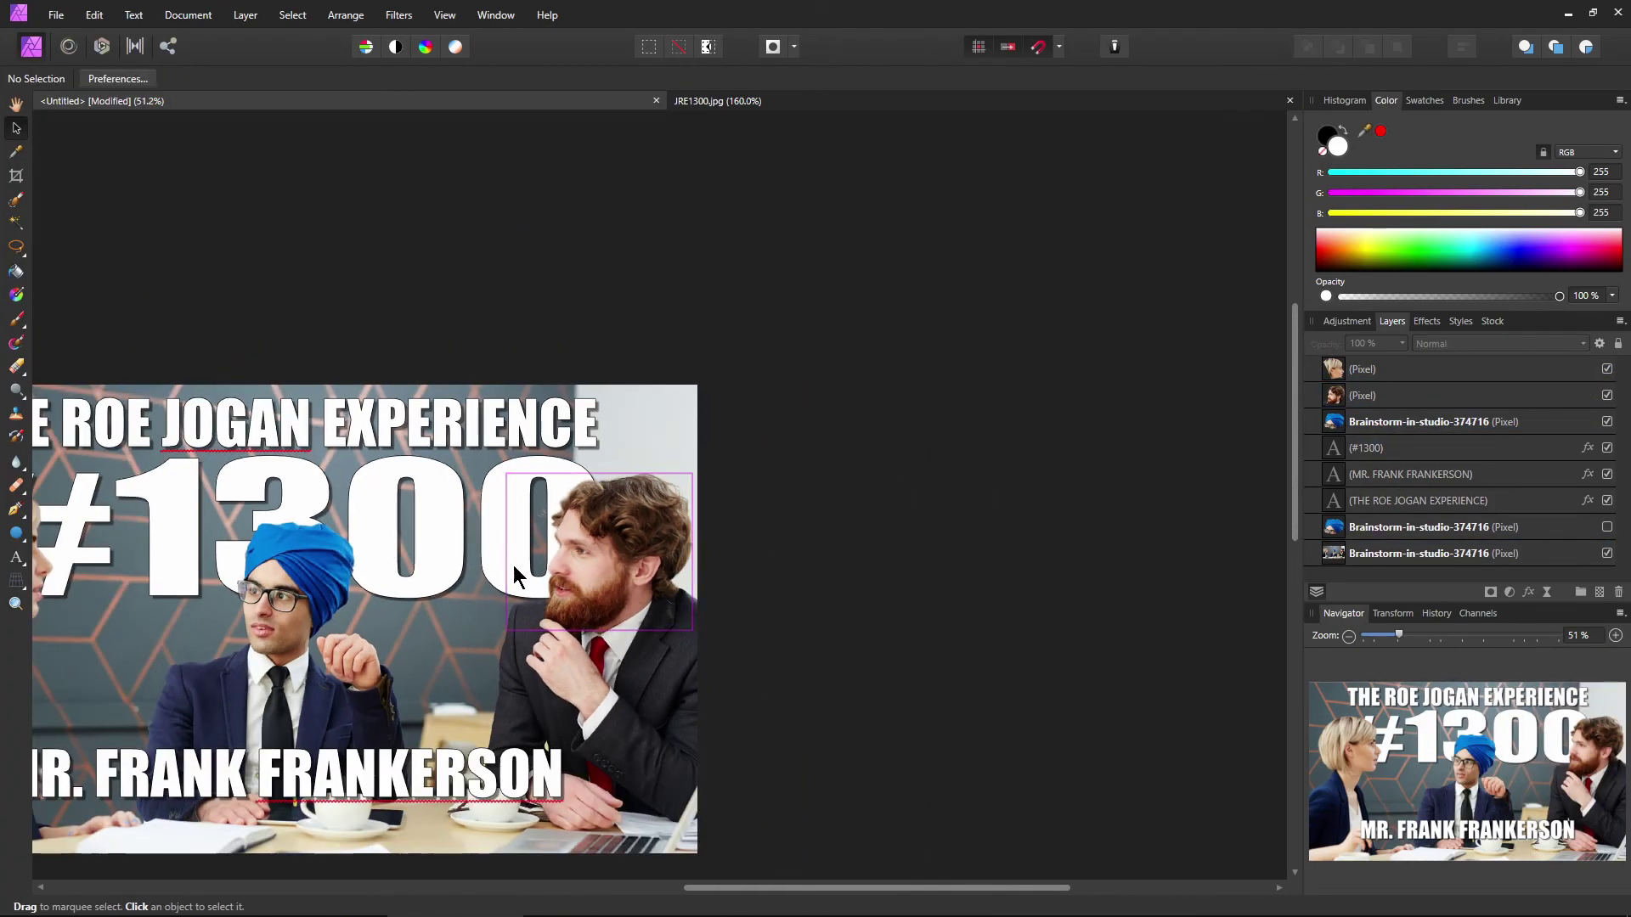
scroll(732, 491, "up", 1)
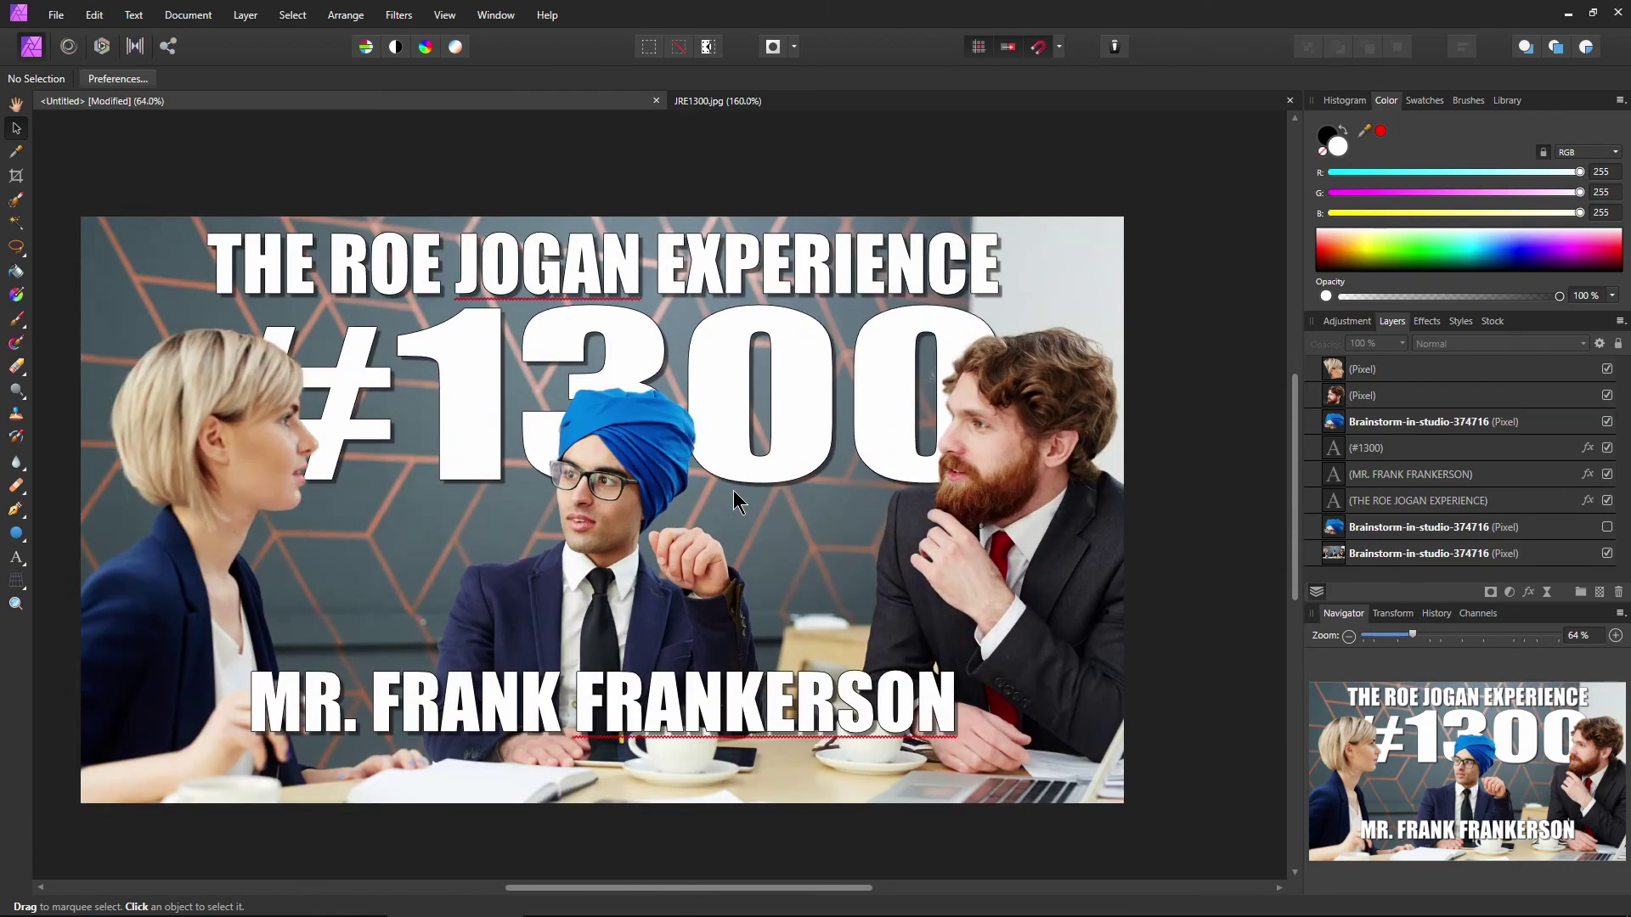